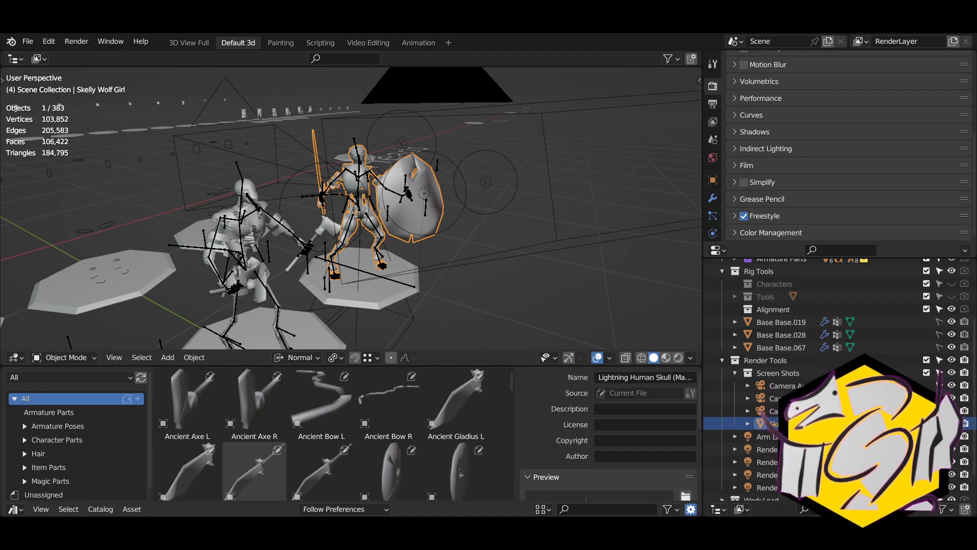
Select the Archer Boy armature and switch it to Pose Mode
middle_drag(343, 217, 426, 189)
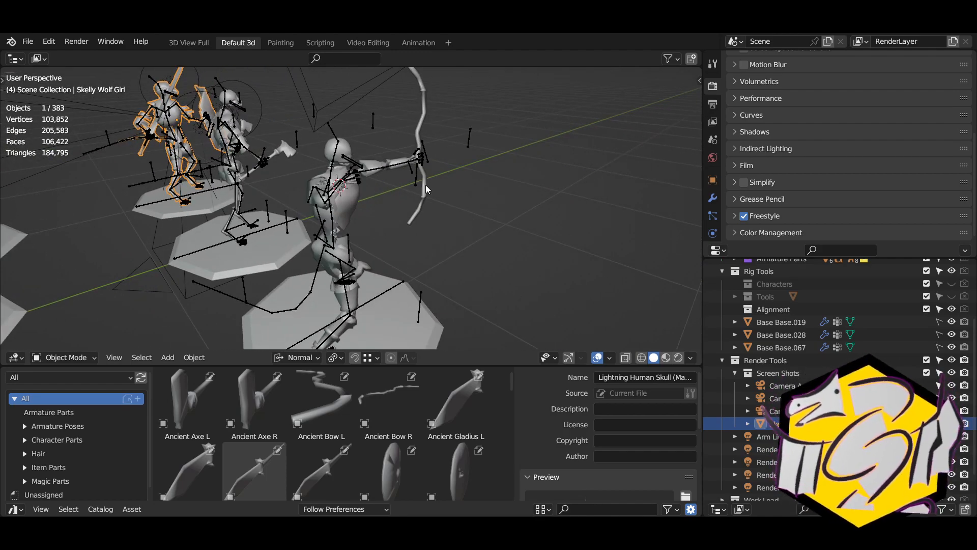
click(394, 172)
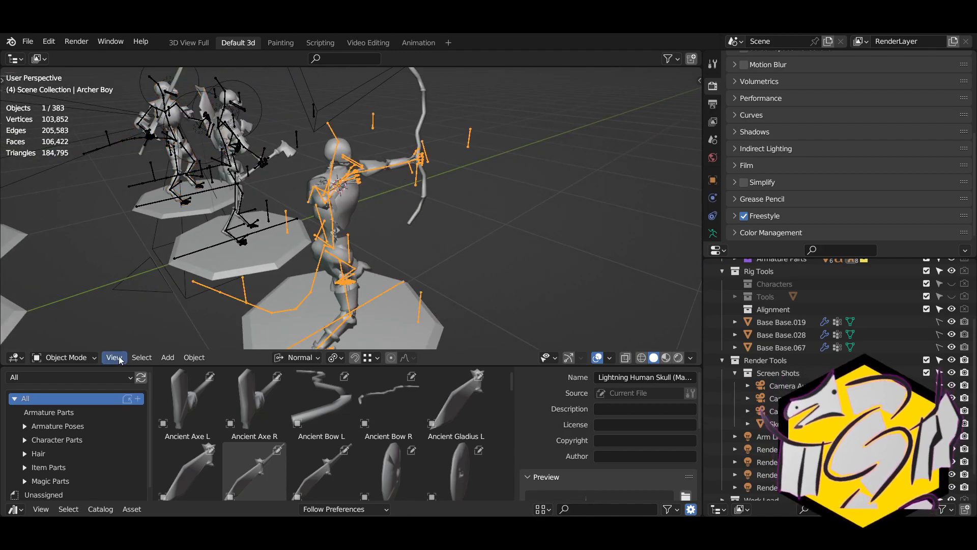
click(65, 357)
middle_drag(355, 272, 214, 301)
scroll(263, 229, up, 2)
Show the Upper Poses catalog under Armature Poses in the asset library
click(24, 426)
click(41, 440)
click(44, 449)
click(45, 441)
click(45, 452)
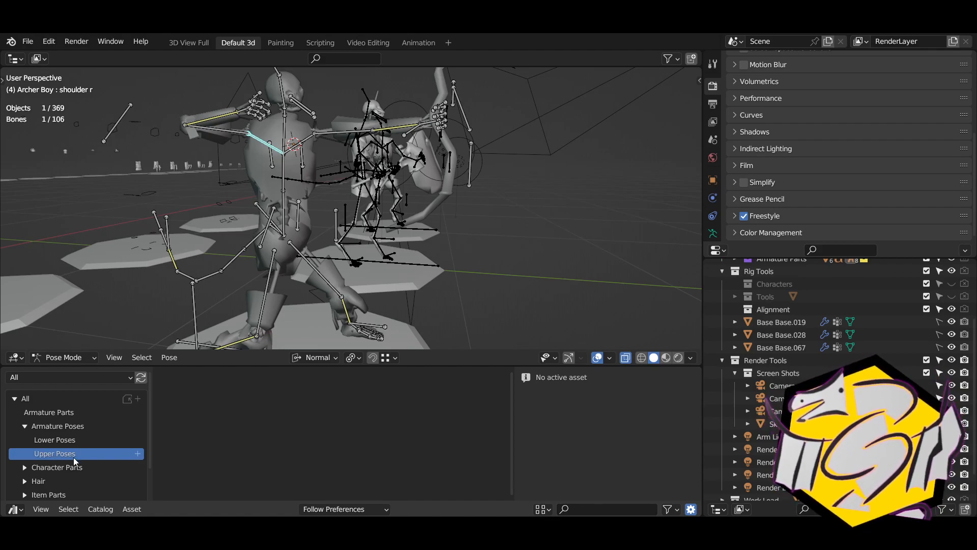
Move and rotate the Archer Boy's left arm IK bone, arm ik l, to adjust the arm holding the bow
middle_drag(217, 271, 392, 219)
click(402, 202)
key(g)
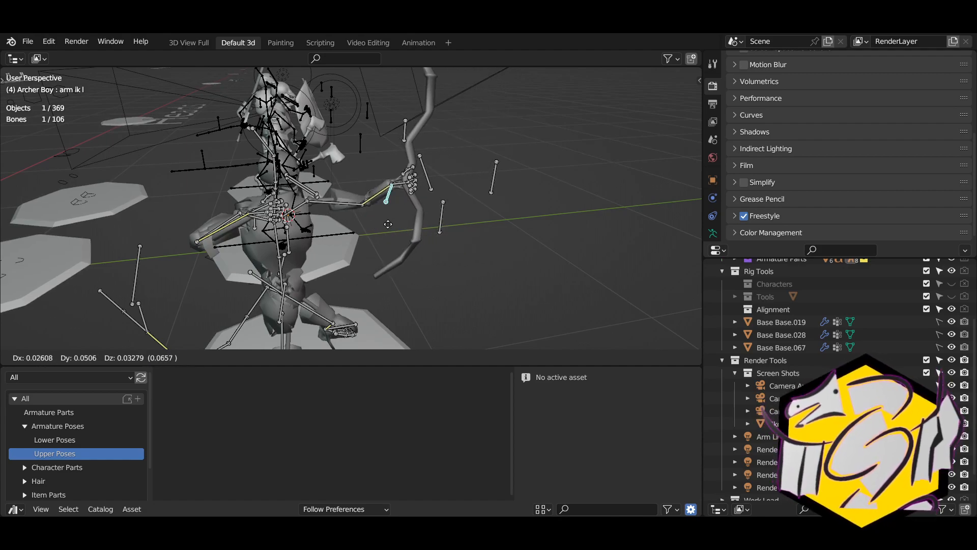
click(390, 225)
middle_drag(390, 264, 336, 254)
key(r)
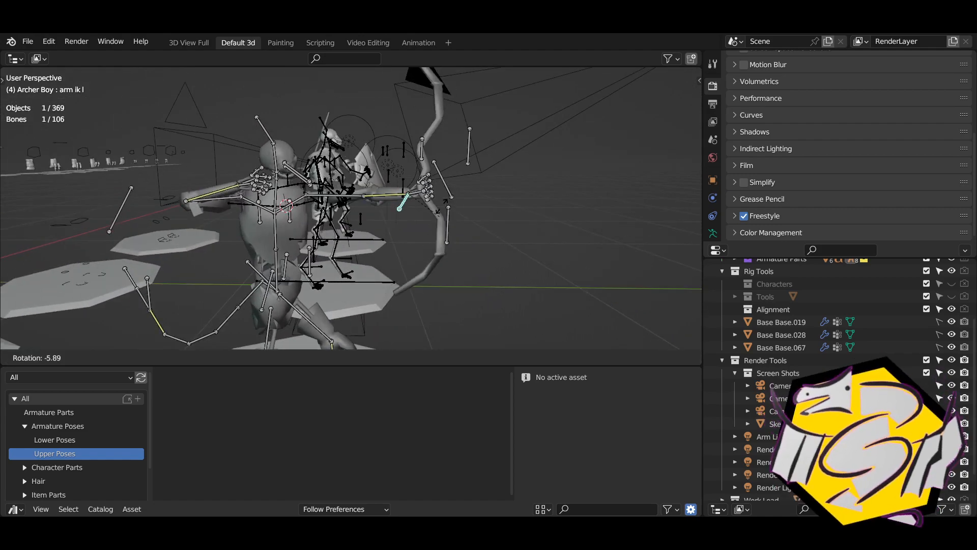
click(407, 216)
Raise the Archer Boy's bow arm by moving and rotating its IK bone, and return to Object Mode with nothing selected
key(g)
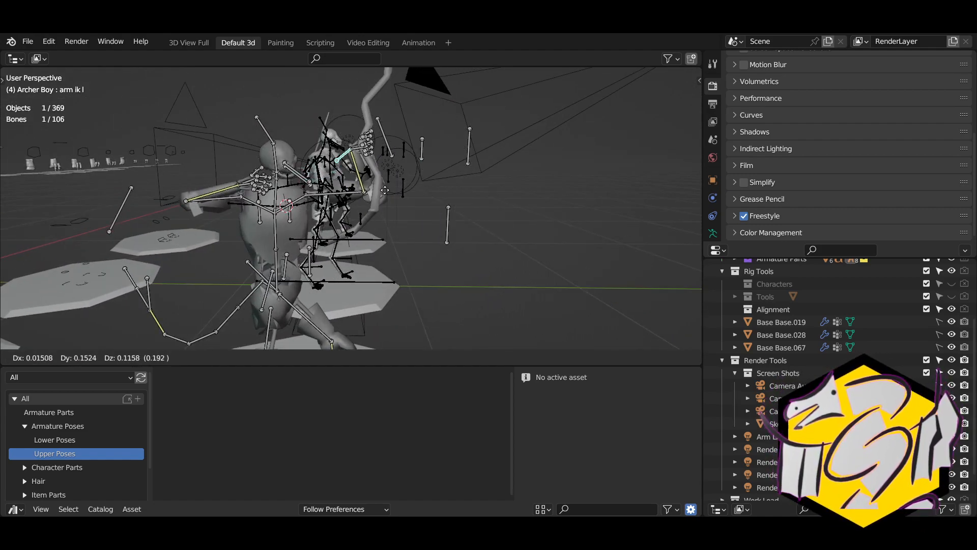
click(398, 168)
key(r)
click(423, 163)
key(g)
right_click(496, 271)
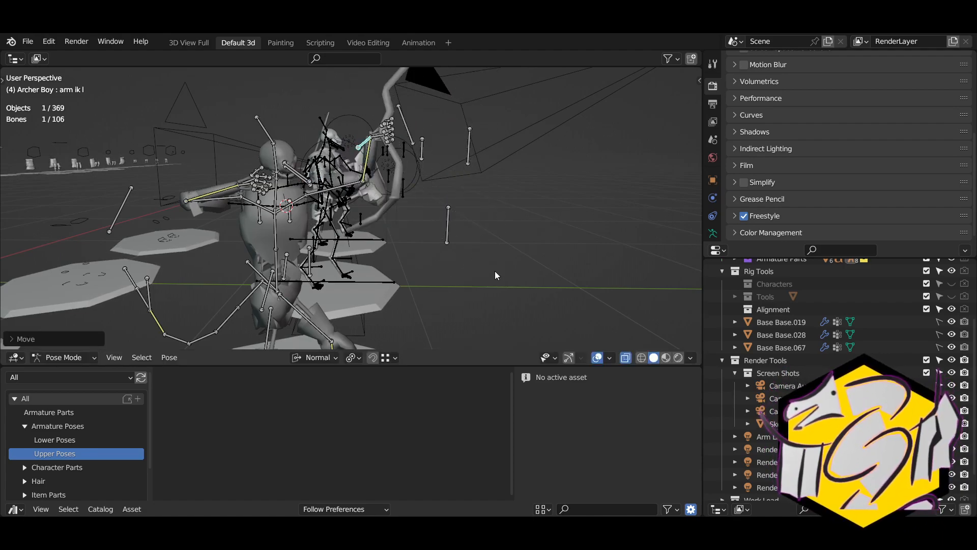
mouse_move(439, 162)
middle_down()
mouse_move(434, 236)
mouse_move(257, 286)
mouse_move(371, 287)
mouse_move(392, 253)
mouse_move(478, 229)
mouse_move(470, 163)
mouse_move(294, 179)
mouse_move(344, 259)
mouse_move(372, 252)
mouse_move(463, 175)
mouse_move(533, 286)
mouse_move(556, 271)
mouse_move(361, 243)
mouse_move(465, 245)
mouse_move(384, 246)
mouse_move(494, 264)
mouse_move(303, 225)
mouse_move(493, 257)
mouse_move(400, 184)
middle_up()
key(ctrl+Tab)
click(471, 195)
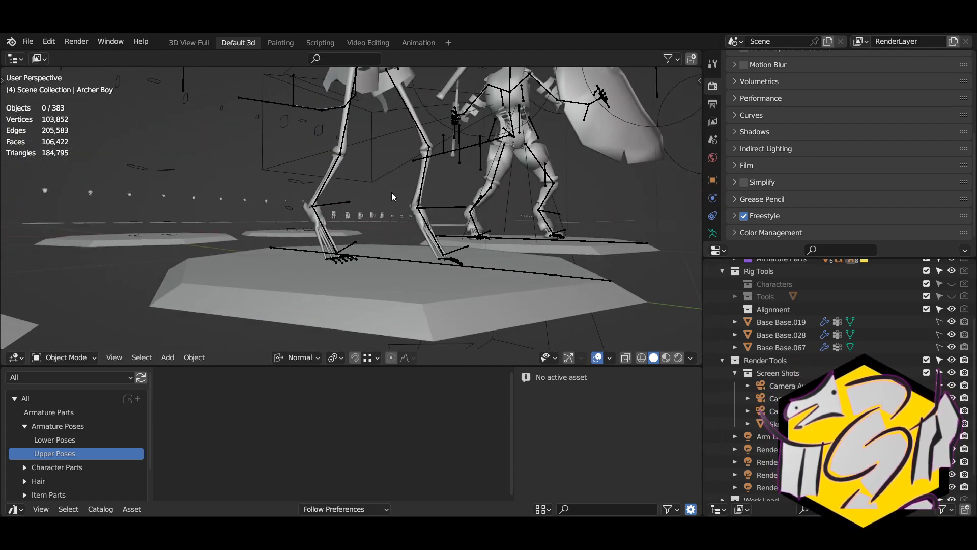
Put the Skelly Kat armature in Pose Mode and move its right leg IK bone, anthro leg ik r
click(355, 211)
middle_drag(355, 211, 178, 310)
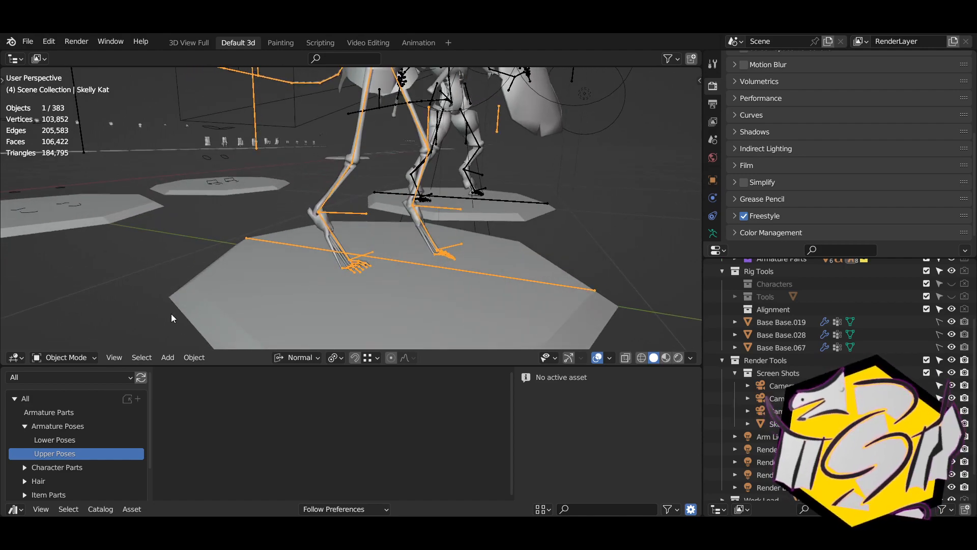
click(69, 358)
click(75, 316)
click(346, 214)
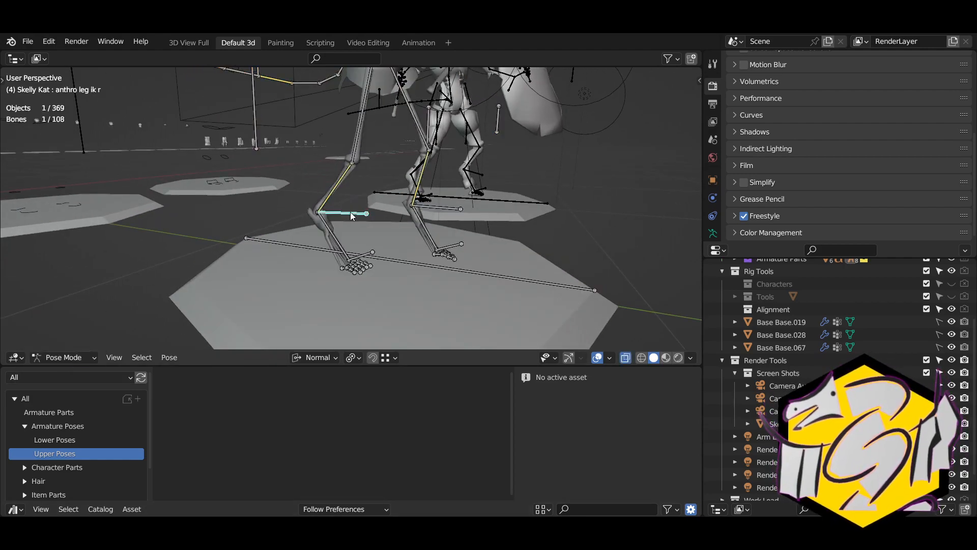
key(g)
click(335, 196)
Reposition Skelly Kat's right leg IK bone two more times and deselect it
scroll(335, 196, down, 3)
middle_drag(335, 196, 416, 237)
key(g)
click(389, 188)
middle_drag(389, 187, 396, 256)
key(g)
click(265, 201)
scroll(396, 255, down, 4)
click(445, 289)
middle_drag(445, 289, 303, 290)
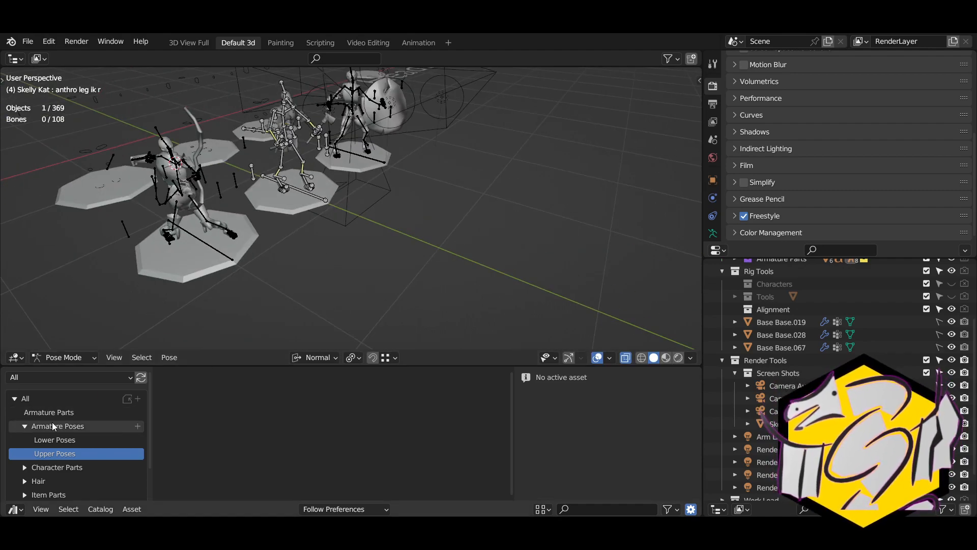
Display the Armature Parts catalog and try to add Mod's Universal Armature (Anthro) to the scene
click(23, 427)
click(36, 414)
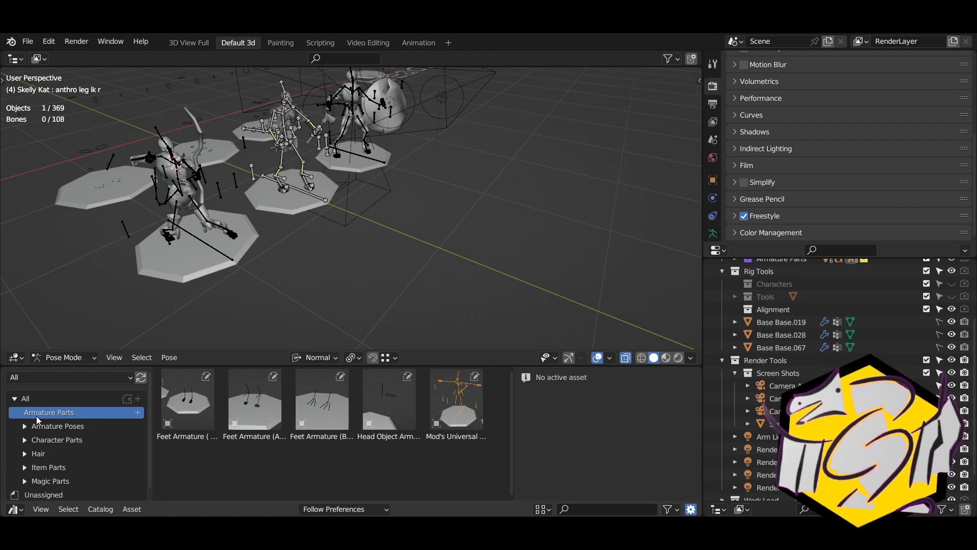
click(456, 420)
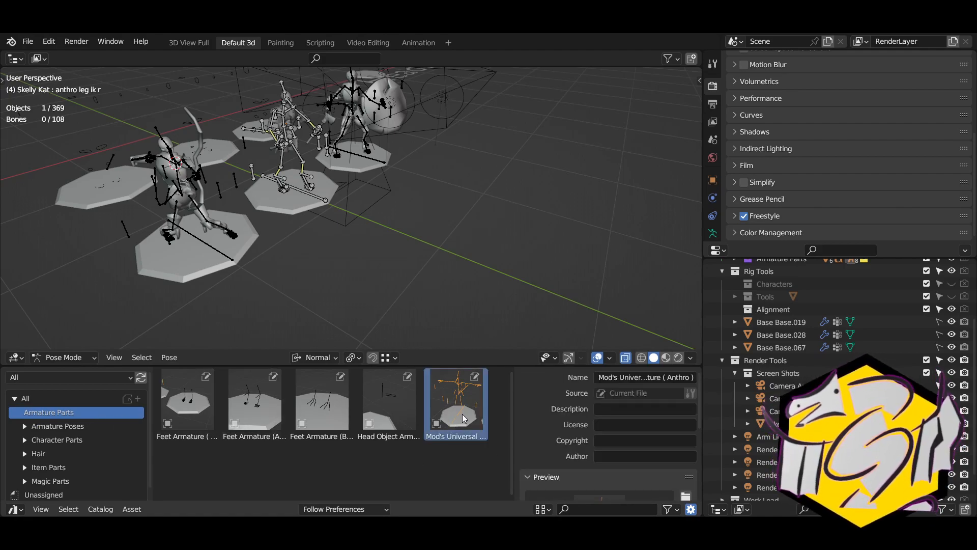
drag(460, 414, 476, 254)
Switch to Object Mode and place Mod's Universal Armature (Anthro) from the asset library beside the posed characters
click(63, 357)
click(72, 343)
click(423, 294)
shift+middle_drag(438, 324, 345, 310)
drag(466, 422, 371, 238)
middle_drag(263, 311, 245, 289)
Examine the subcatalogs of Armature Poses and Character Parts in the asset library
click(25, 440)
click(24, 440)
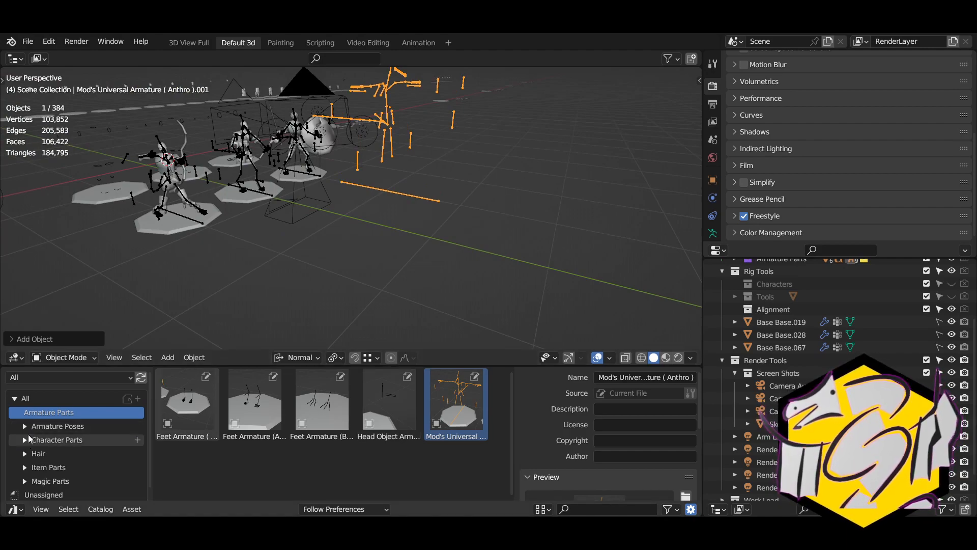
click(25, 426)
click(26, 426)
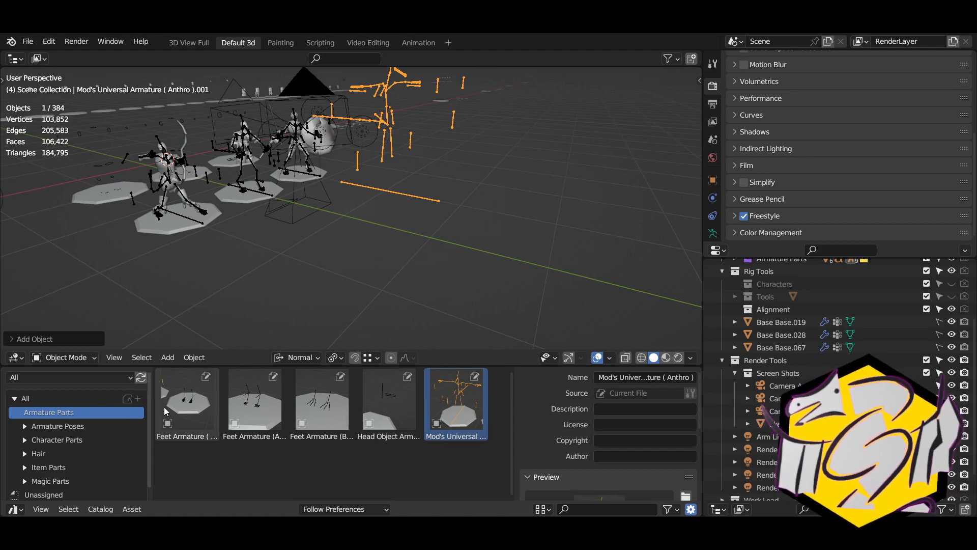
mouse_move(257, 271)
middle_down()
mouse_move(325, 252)
mouse_move(255, 270)
middle_up()
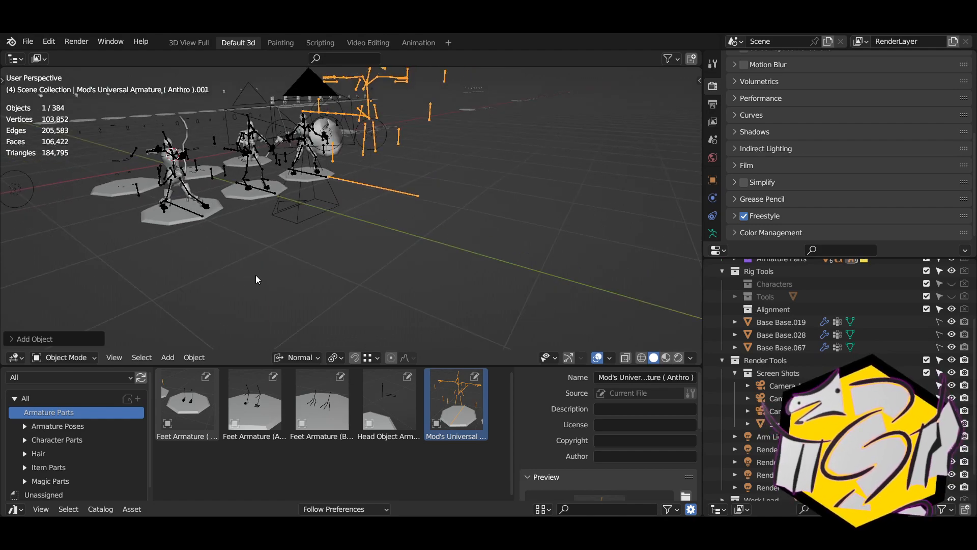
click(27, 428)
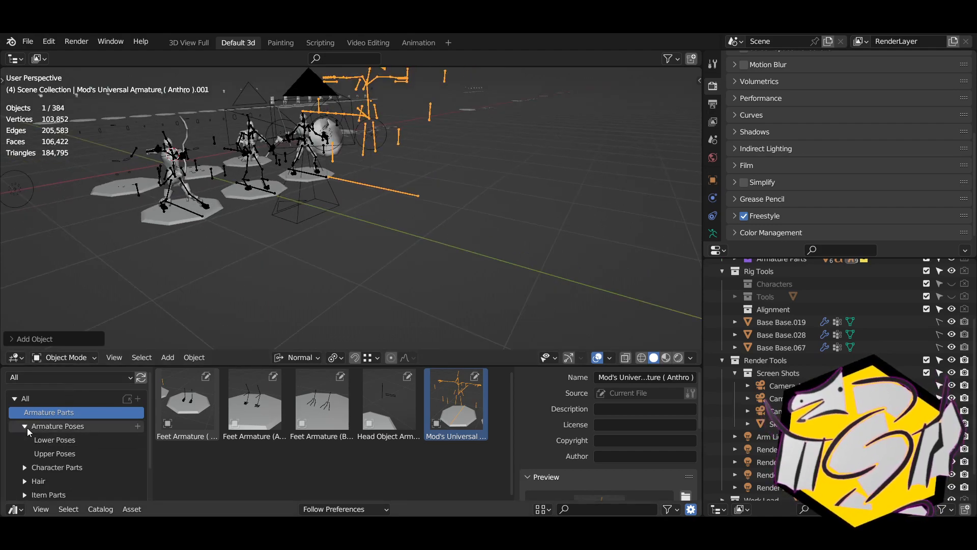
click(26, 428)
click(26, 440)
scroll(60, 449, down, 4)
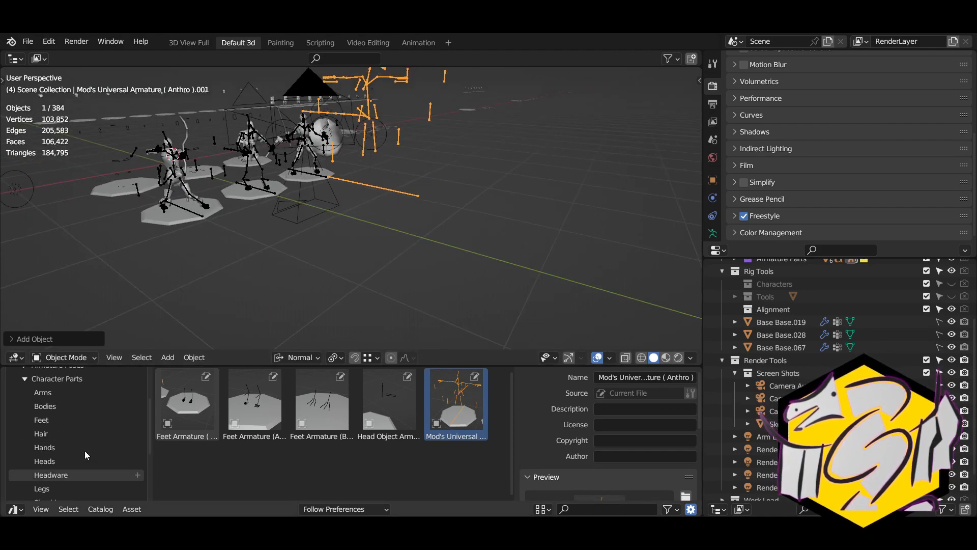
click(25, 387)
Examine the subcatalogs of Hair and Item Parts in the asset library
click(24, 445)
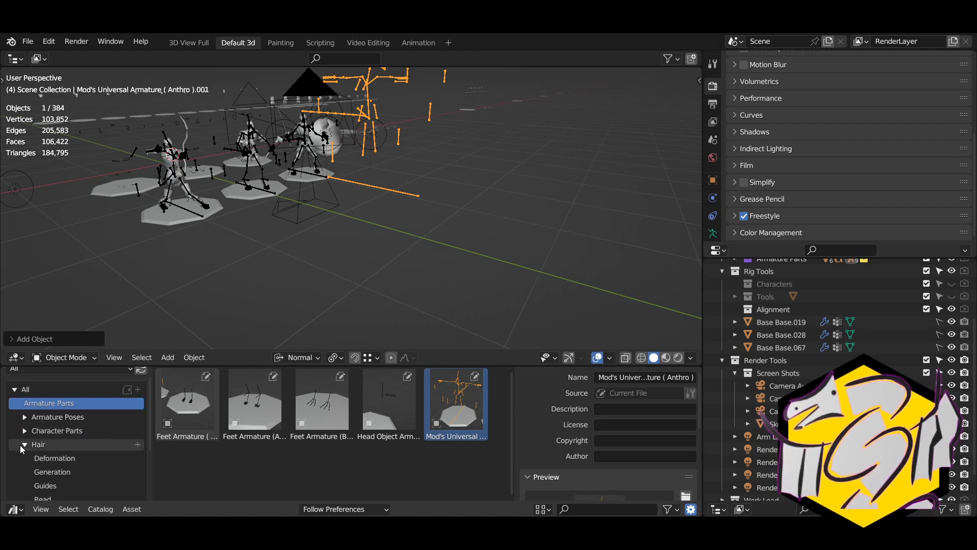
scroll(22, 445, down, 3)
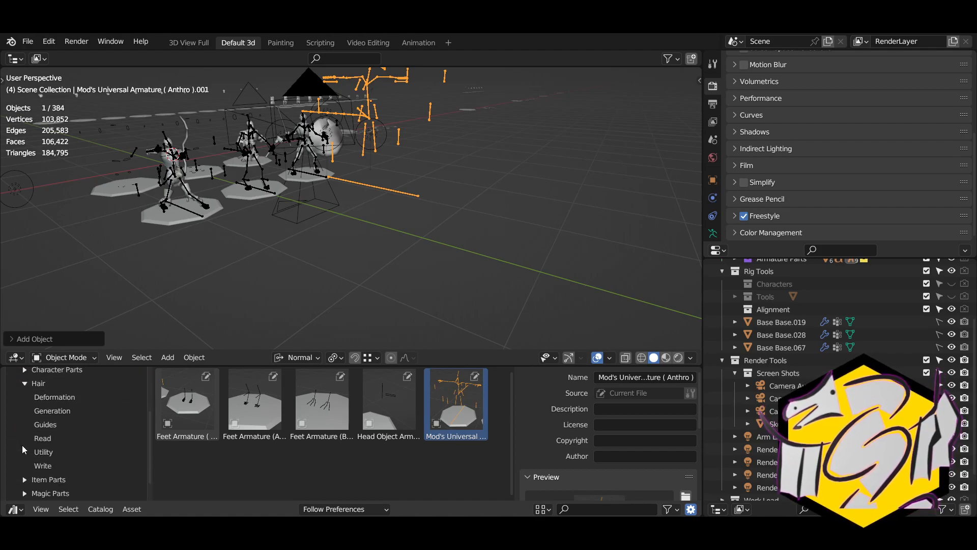
scroll(25, 441, down, 1)
click(26, 454)
scroll(26, 454, up, 2)
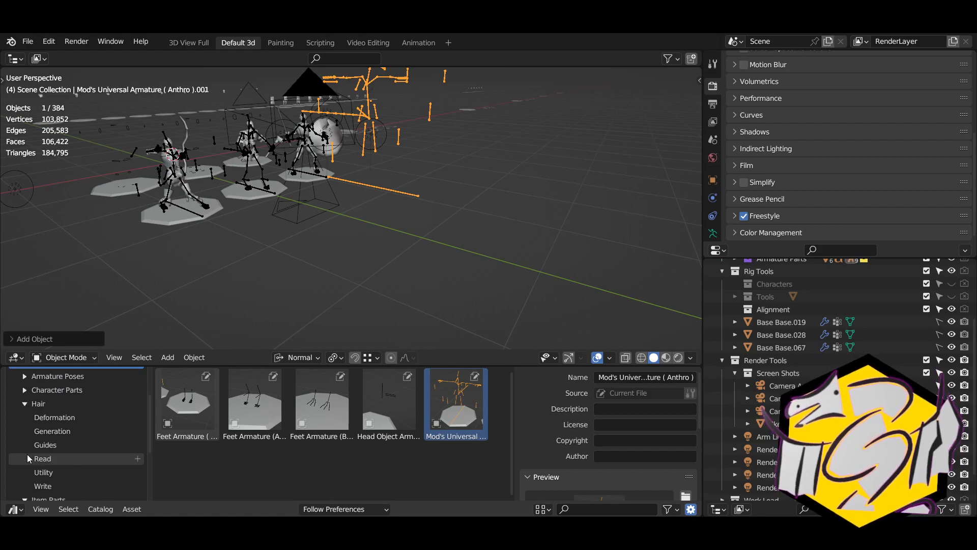
scroll(26, 454, up, 2)
click(24, 443)
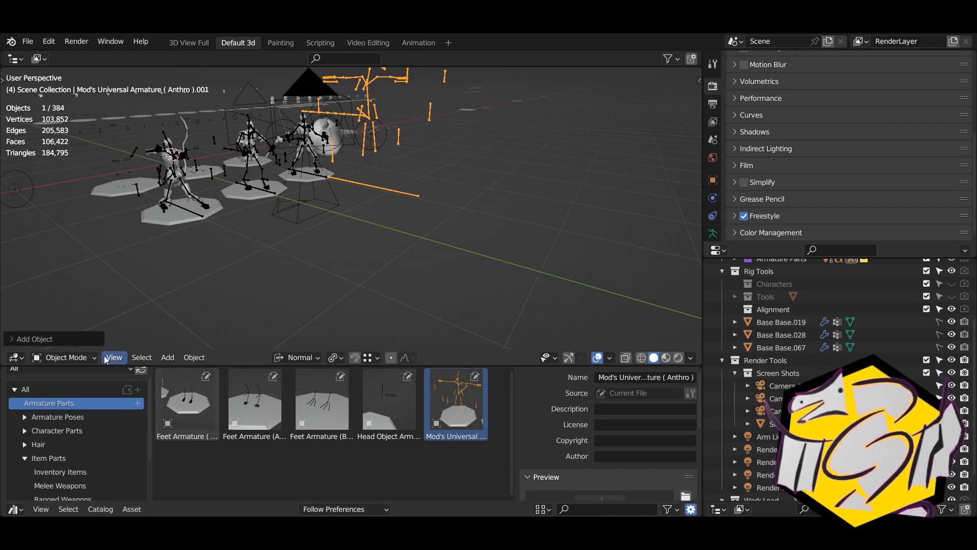
scroll(108, 401, up, 1)
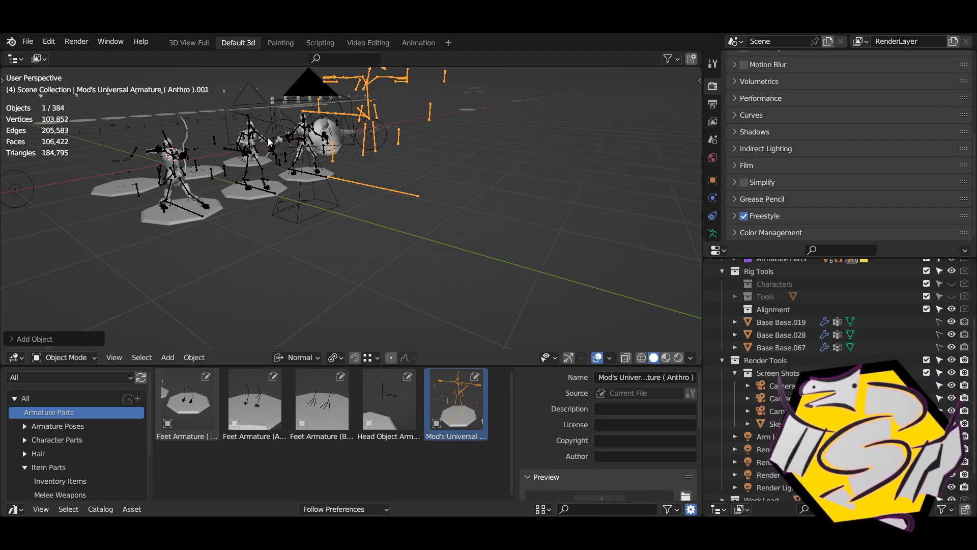
Create a new General file without saving the changes to character set skeletons.blend
shift+middle_drag(322, 163, 354, 210)
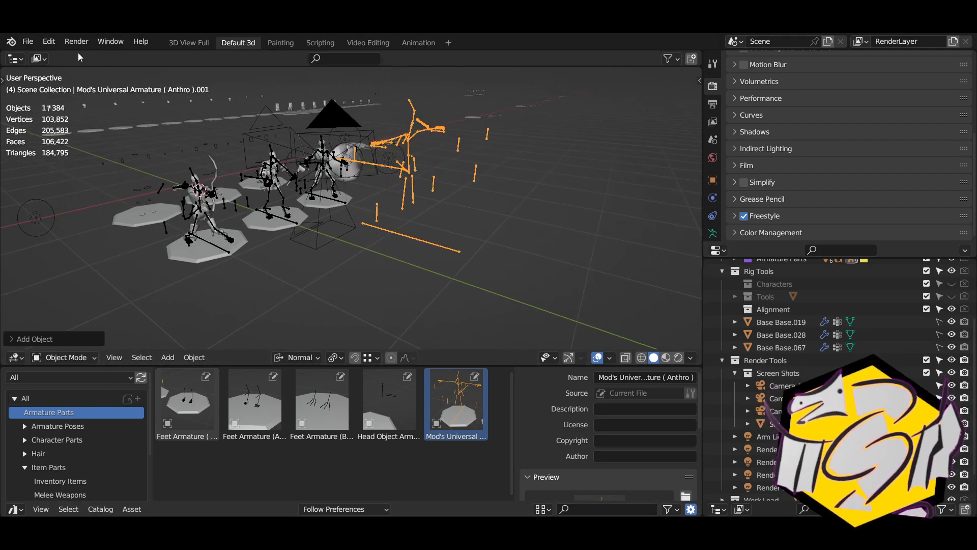
click(27, 41)
mouse_move(47, 60)
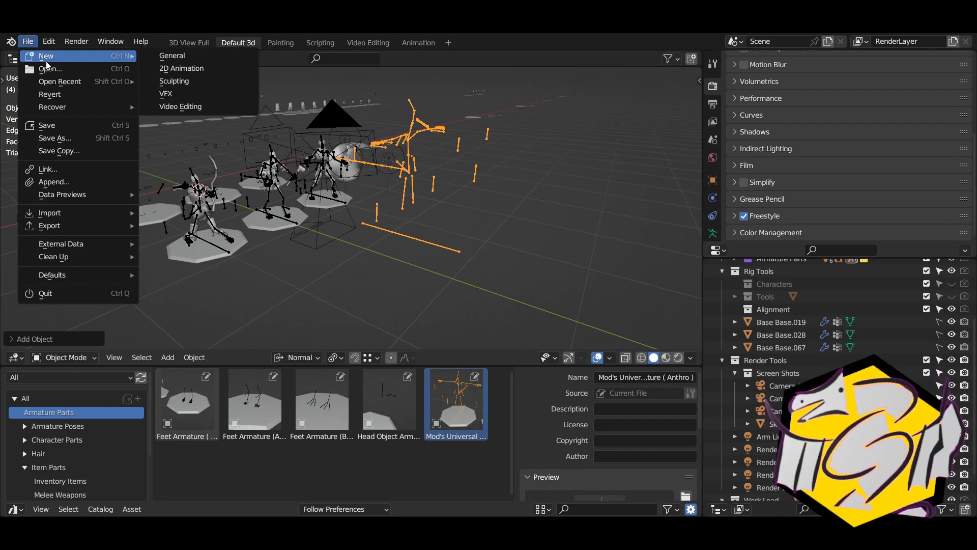
click(181, 55)
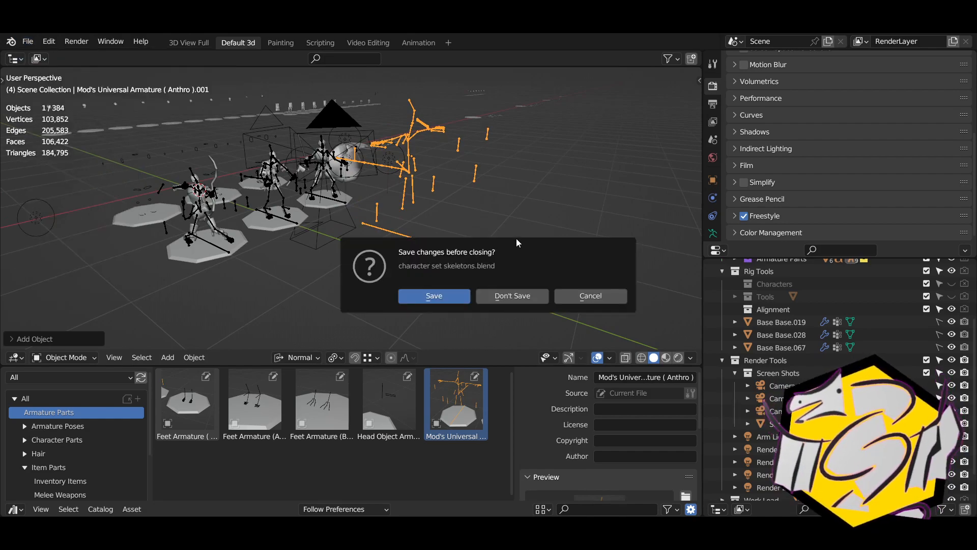
click(527, 294)
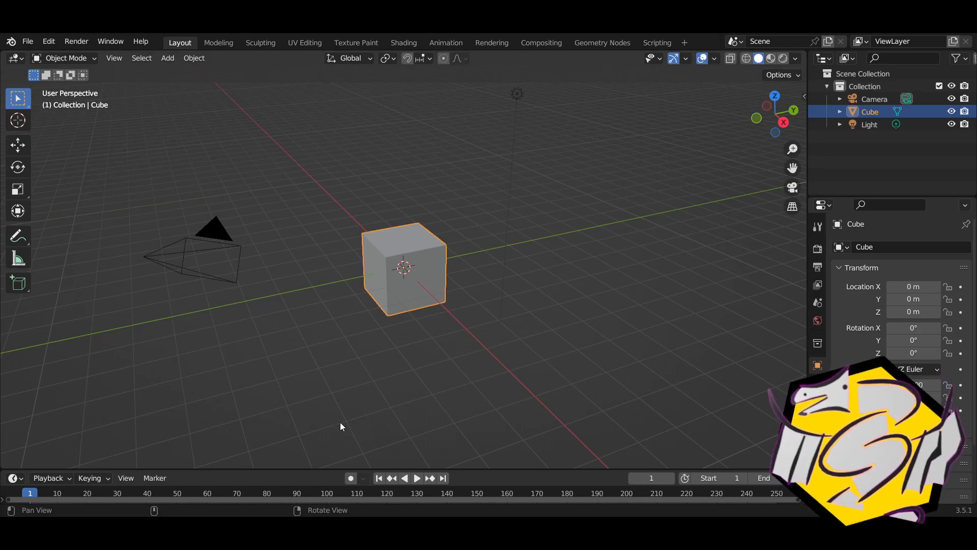
Delete the default cube, camera and light from the new scene
mouse_move(236, 343)
middle_down()
mouse_move(251, 331)
mouse_move(242, 334)
middle_up()
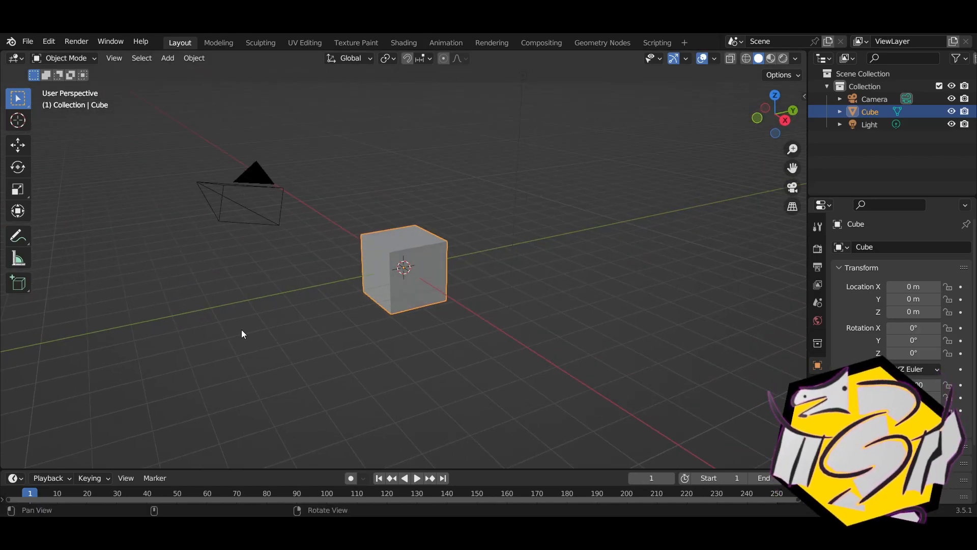
shift+click(257, 183)
middle_drag(257, 182, 476, 224)
shift+click(500, 172)
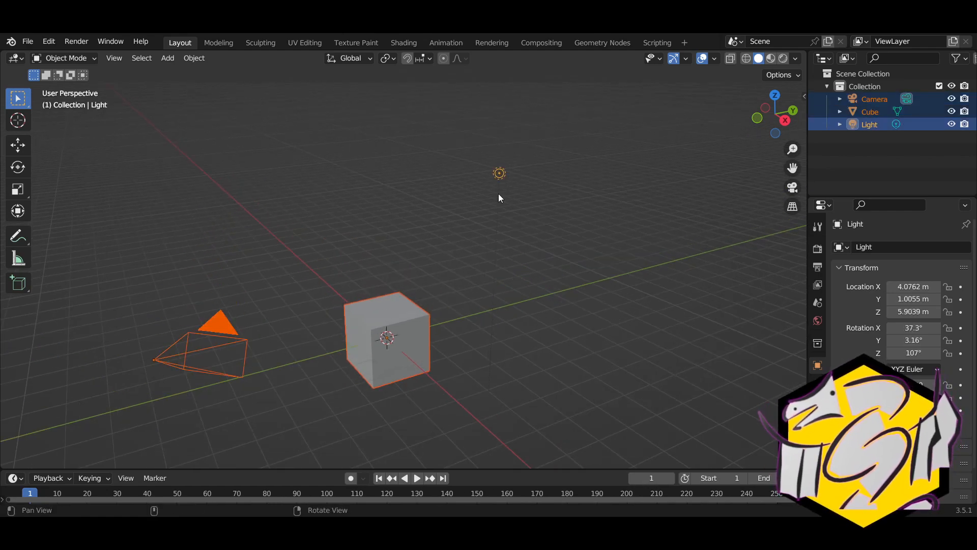
key(Delete)
shift+middle_drag(412, 369, 376, 275)
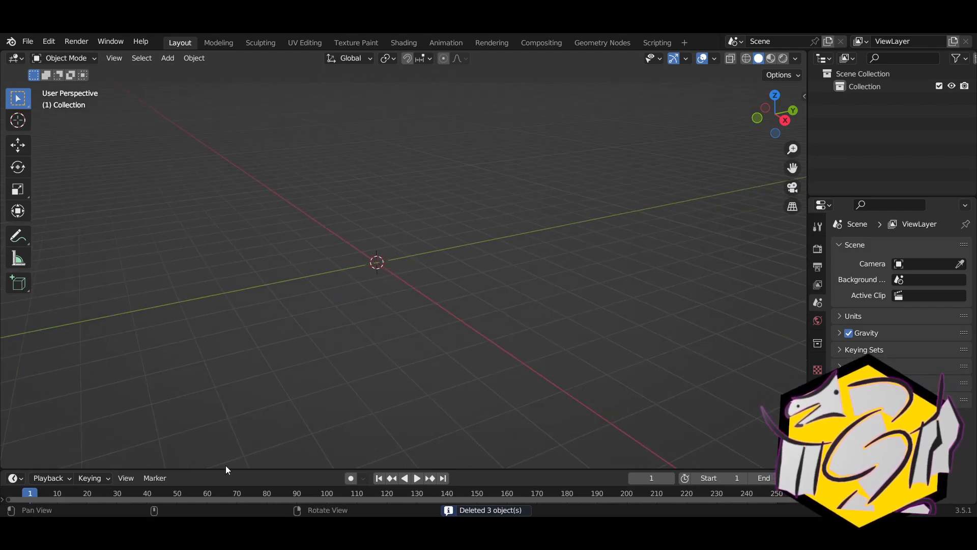
Turn the timeline area into an enlarged Asset Browser and refresh its asset library
click(23, 480)
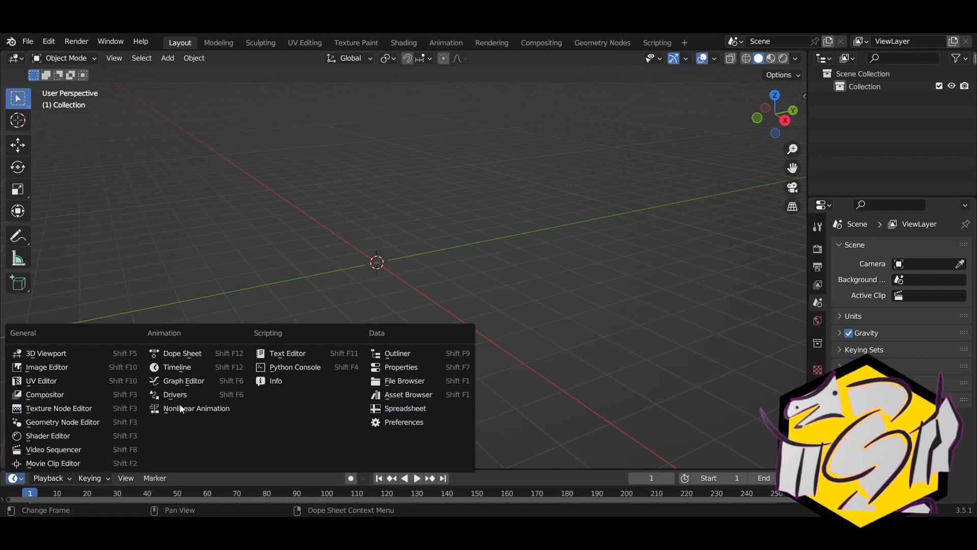
click(16, 480)
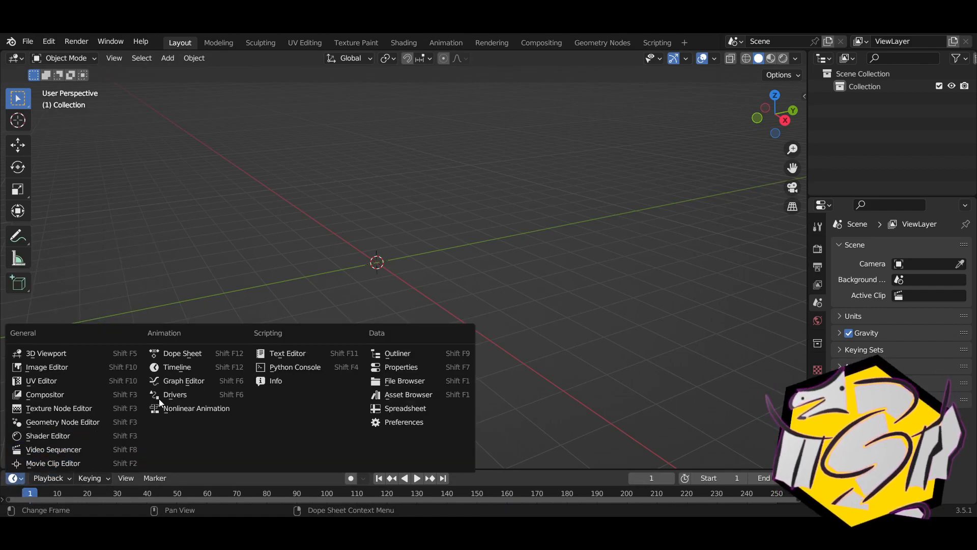
click(403, 395)
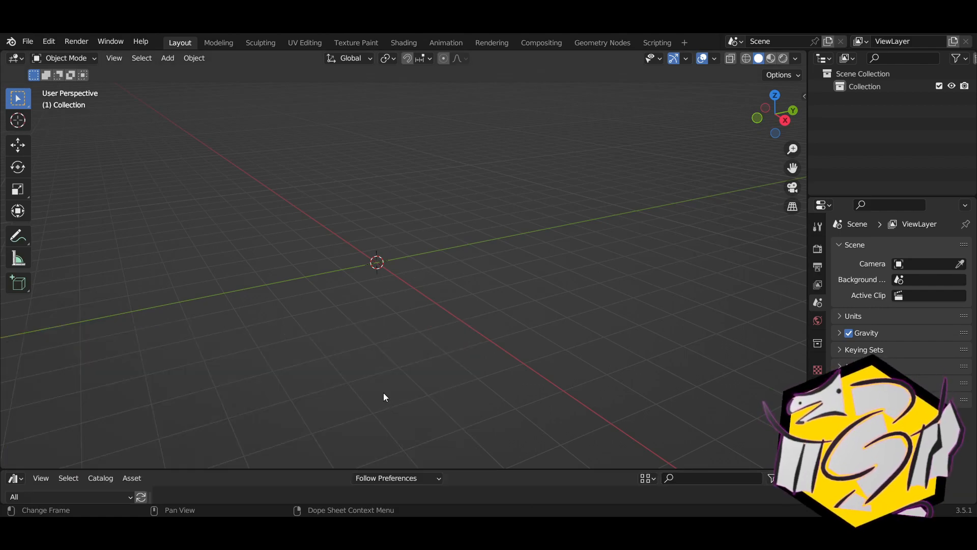
drag(402, 468, 372, 357)
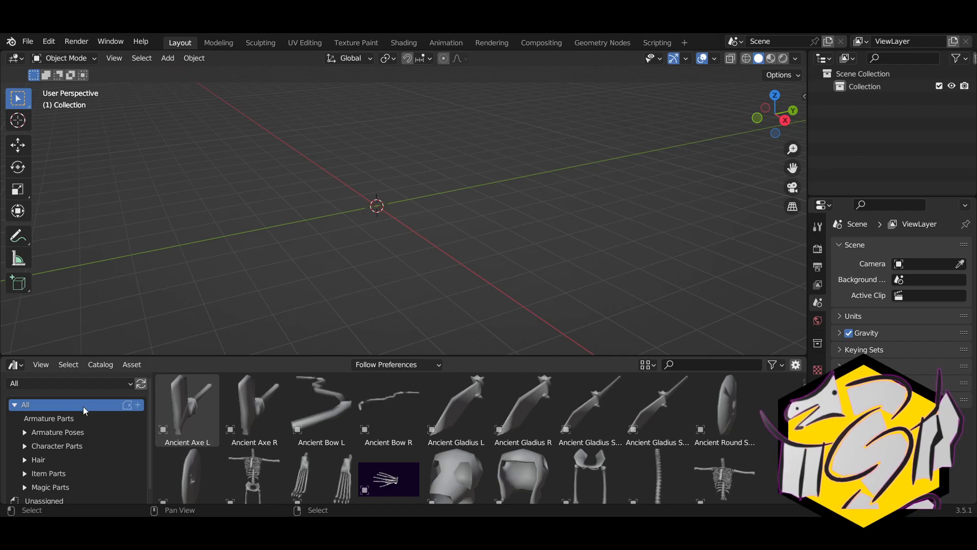
click(141, 384)
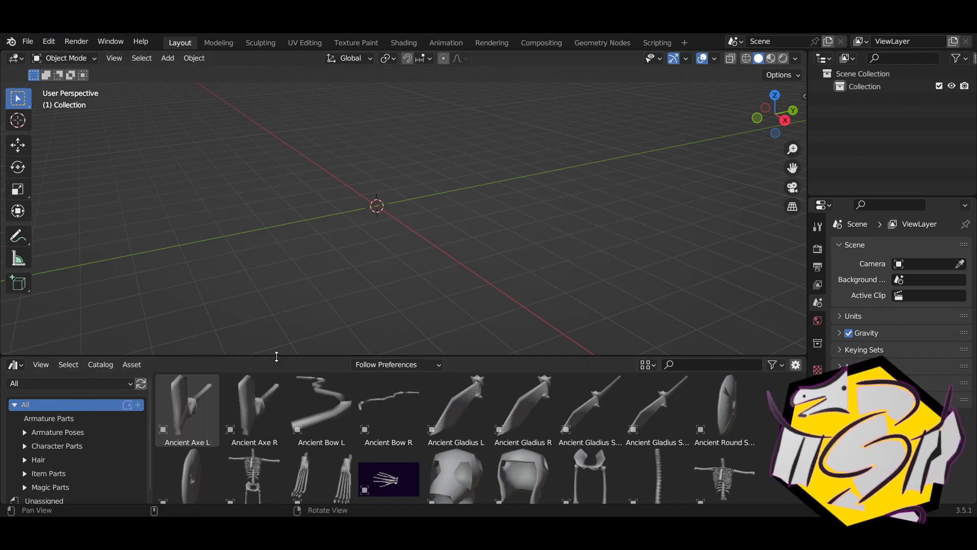
Enlarge the Asset Browser area slightly and set its asset library to Current File
drag(276, 357, 279, 331)
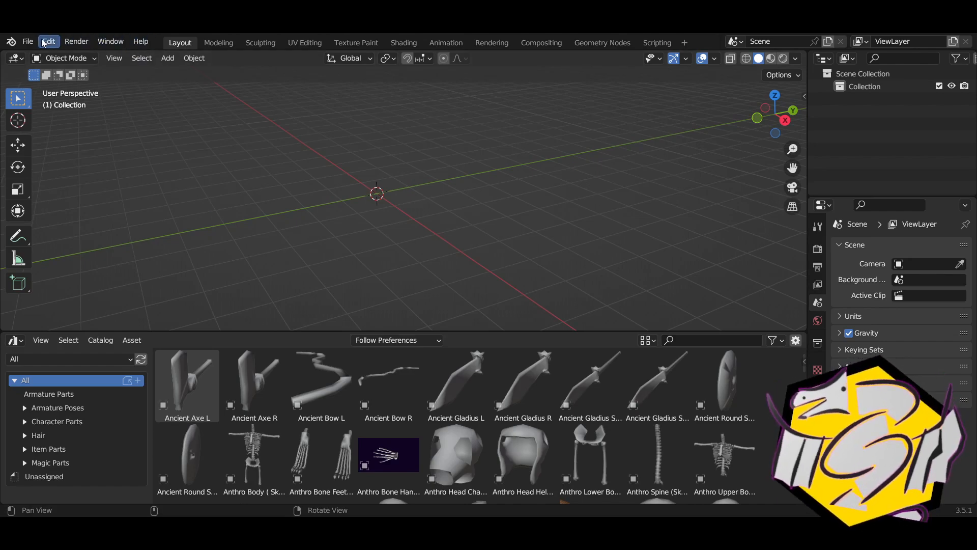
click(78, 364)
click(54, 399)
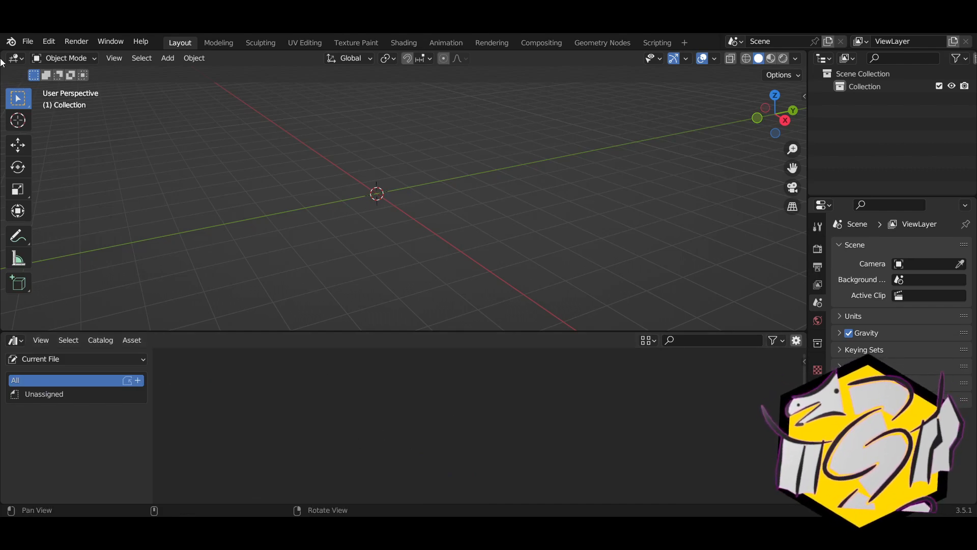
Open the Preferences window
click(29, 44)
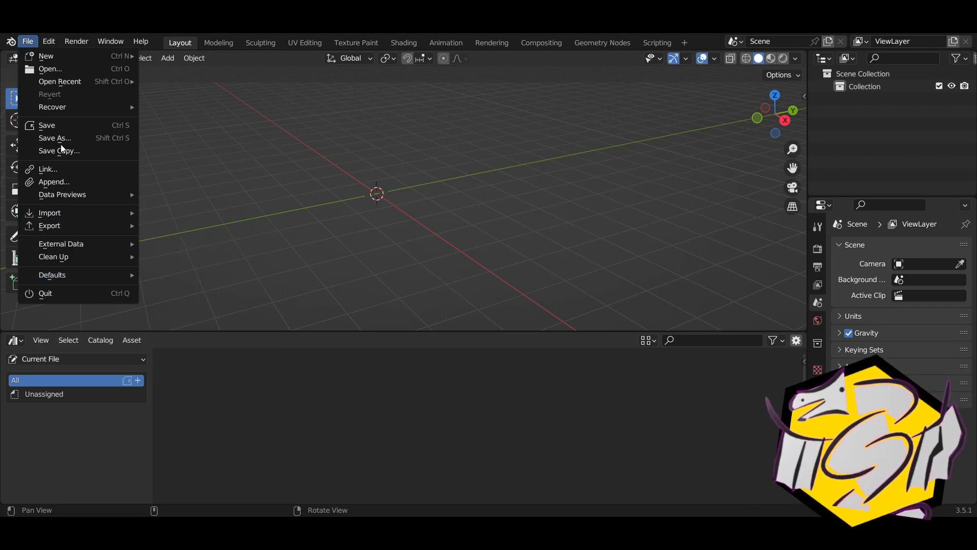
click(44, 40)
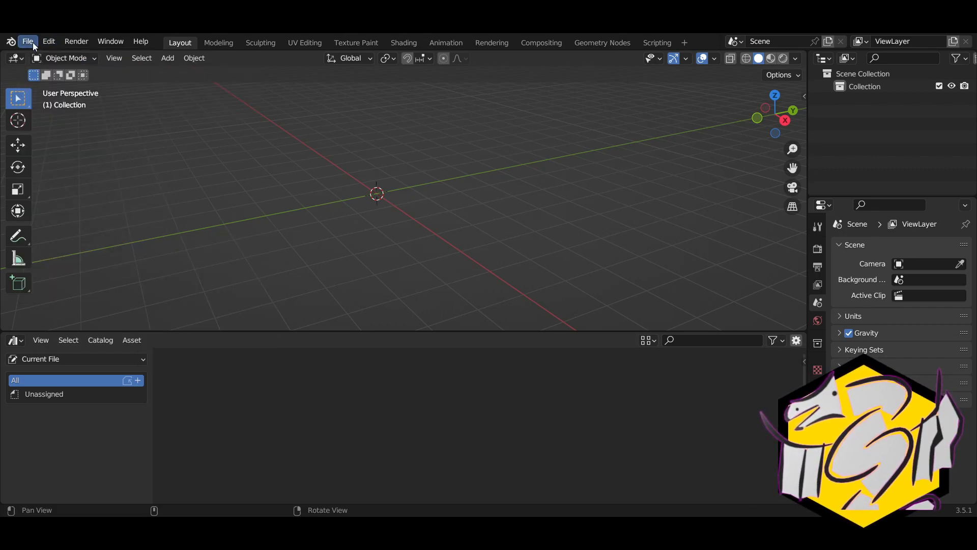
click(29, 42)
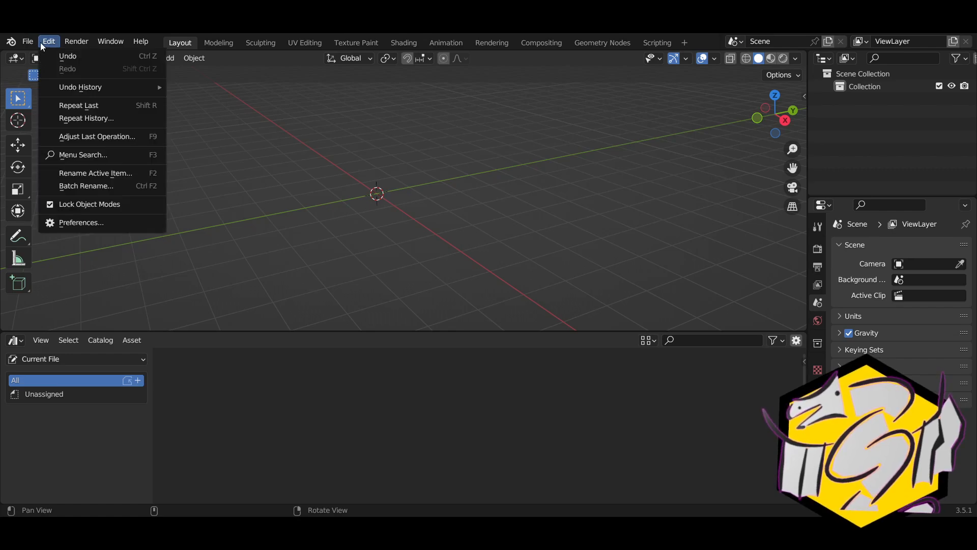
click(65, 226)
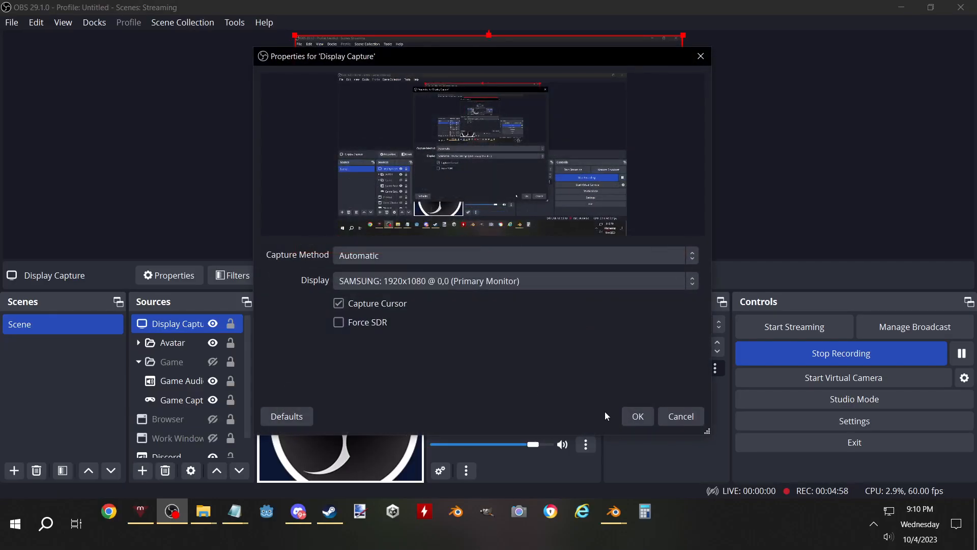
In OBS, accept the Display Capture properties, move that source just below Work Window, and select the Avatar group
click(634, 416)
drag(184, 400, 185, 429)
scroll(176, 390, down, 1)
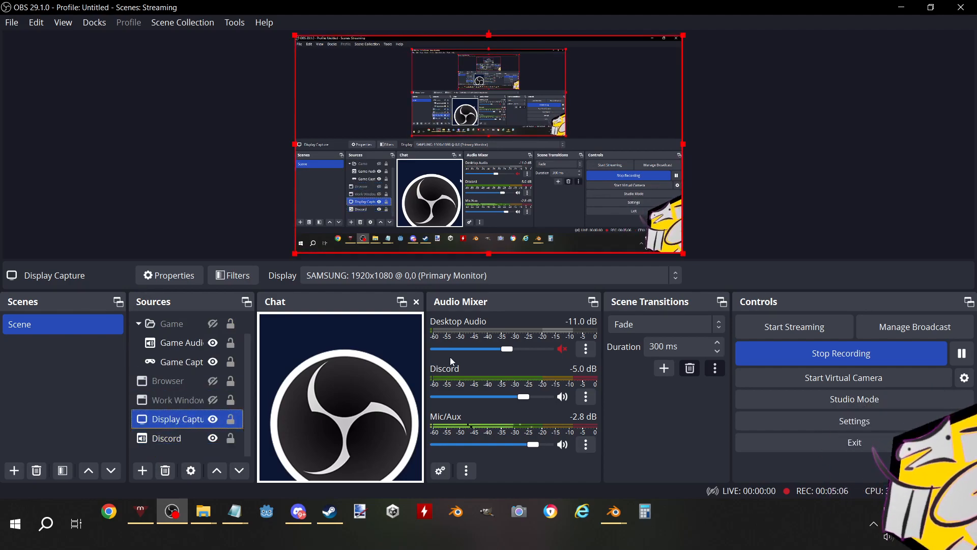
scroll(188, 341, up, 1)
click(186, 326)
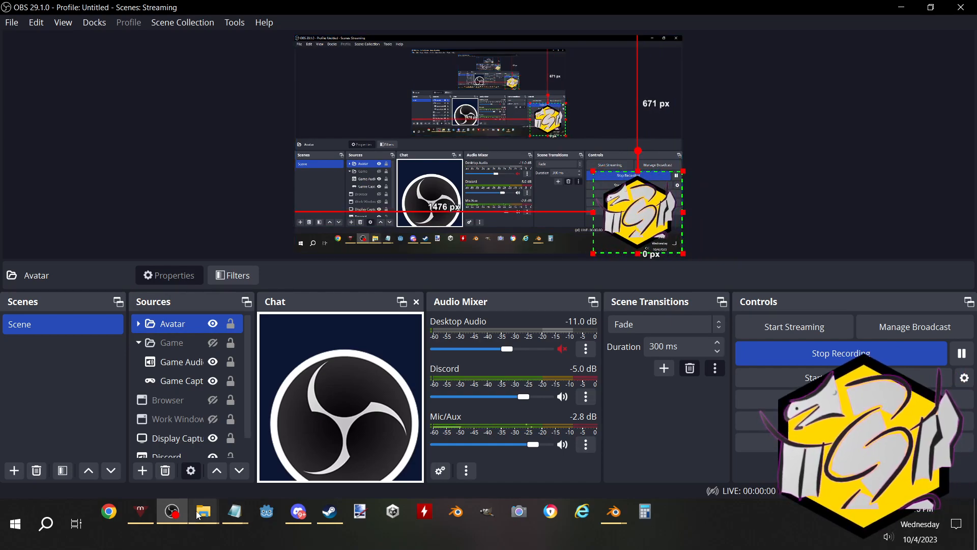
Switch to Blender's asset library file window and minimize OBS out of the way
click(616, 520)
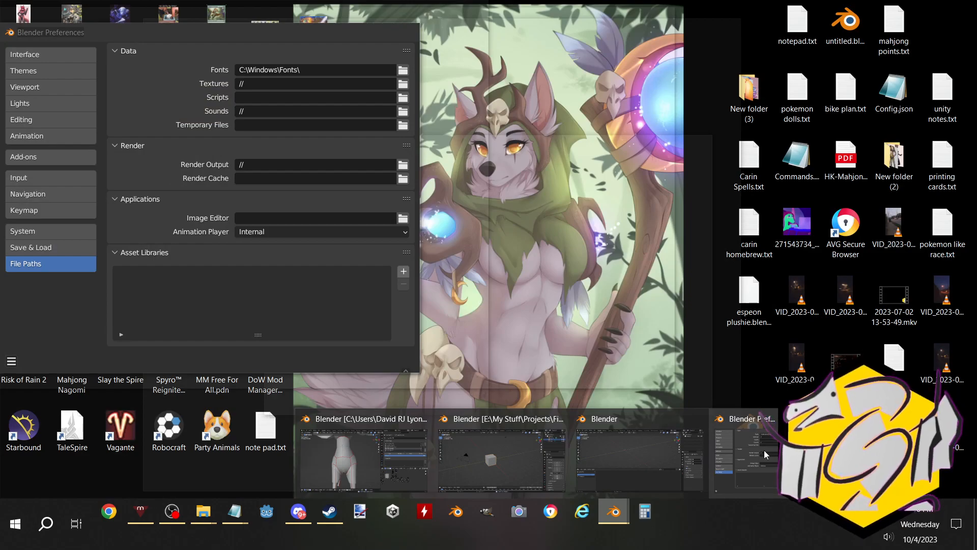
click(764, 450)
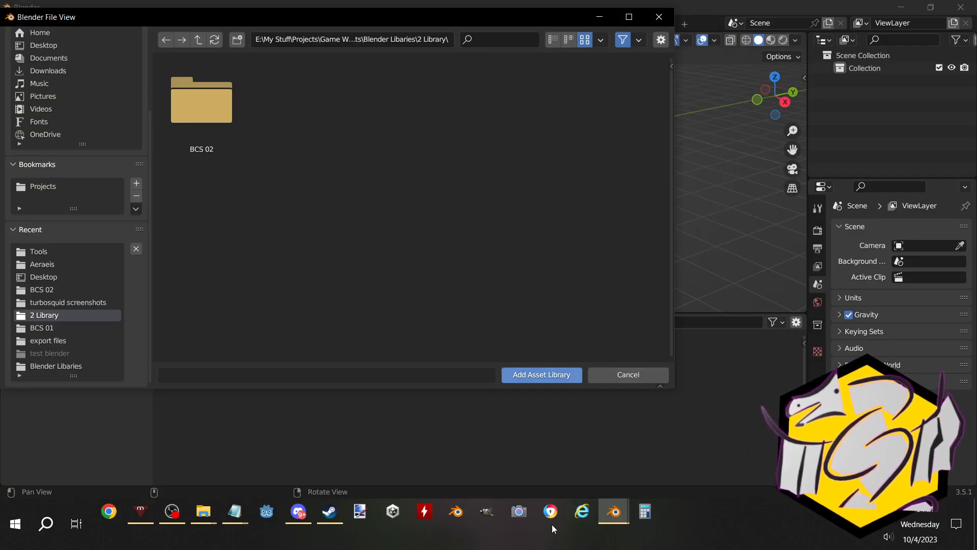
click(174, 515)
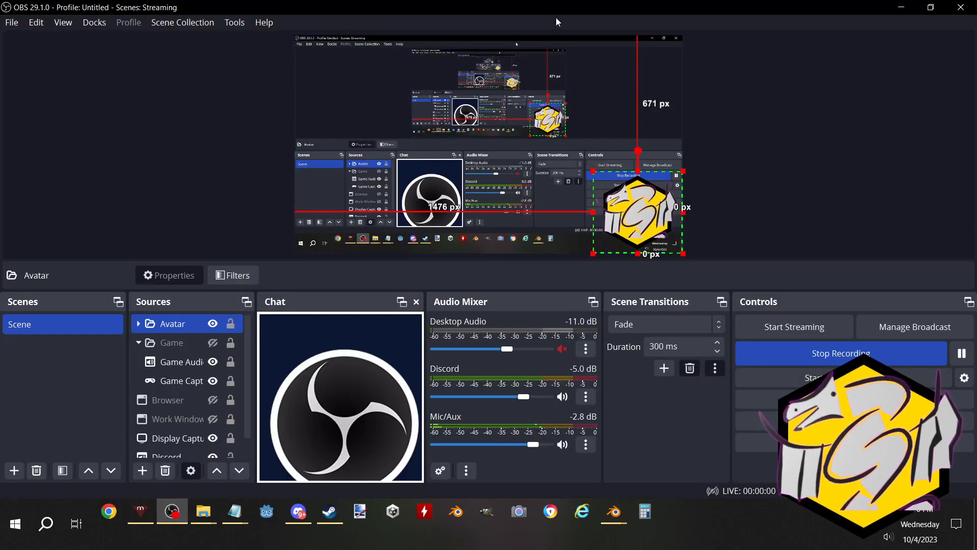
drag(513, 7, 443, 129)
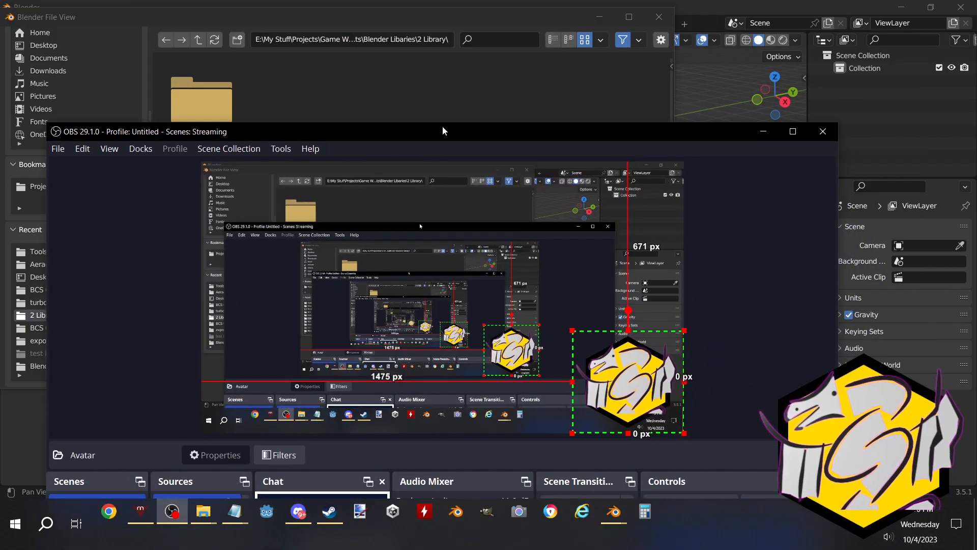
click(762, 132)
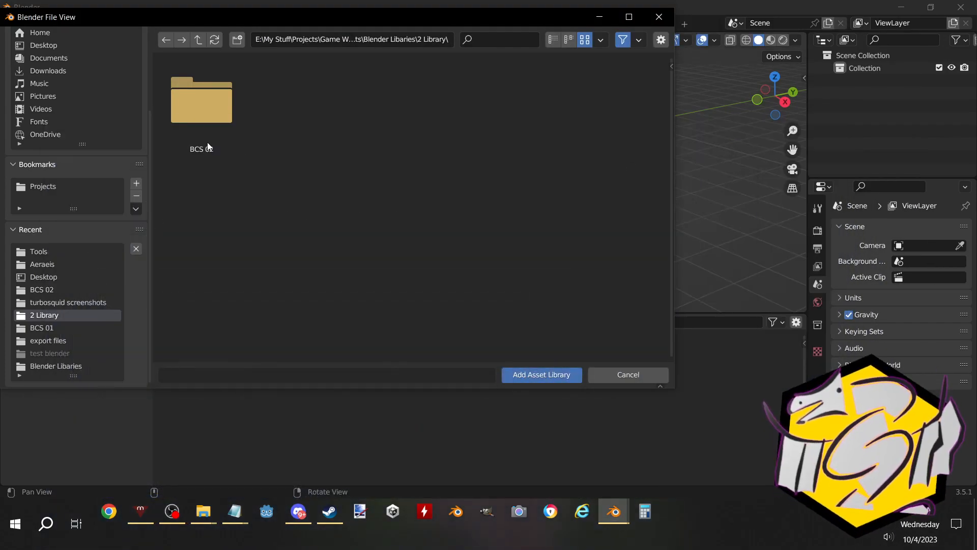
Cancel the asset library folder selection and close the Preferences window
click(628, 375)
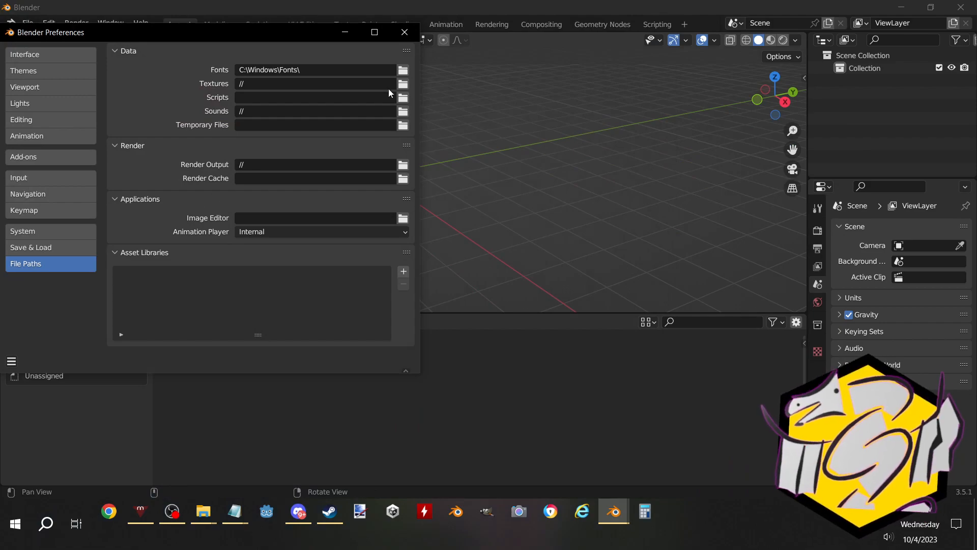
click(405, 33)
click(28, 24)
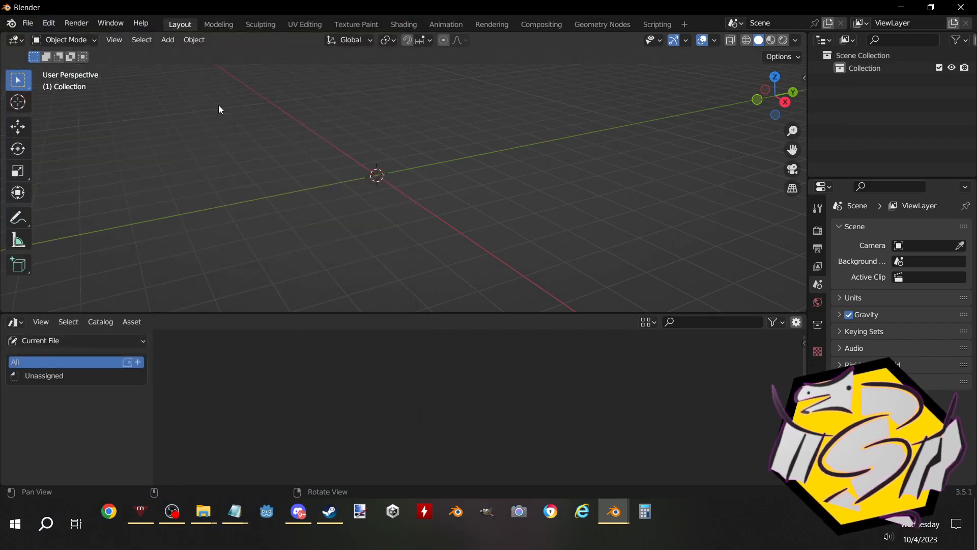
Set the editor type of the area below the 3D viewport to Asset Browser
click(15, 322)
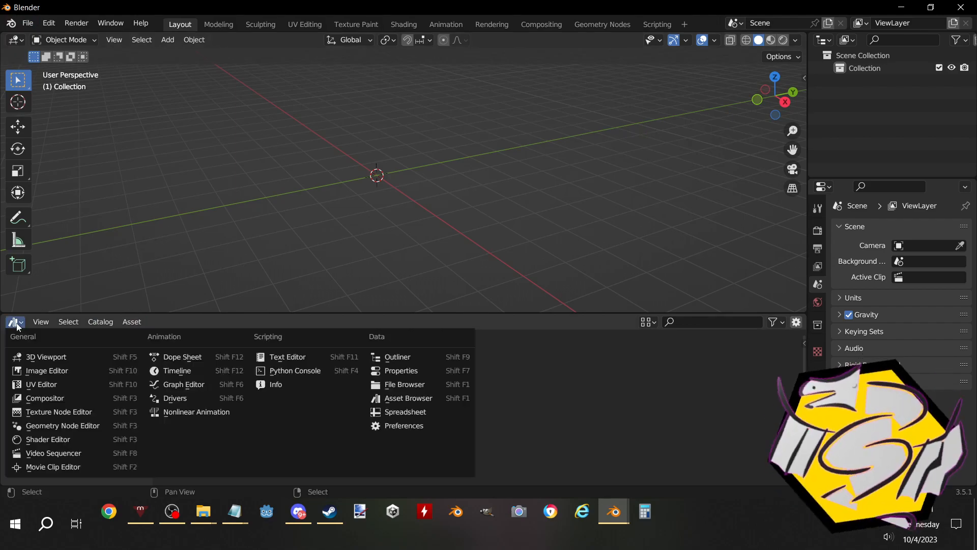
click(15, 321)
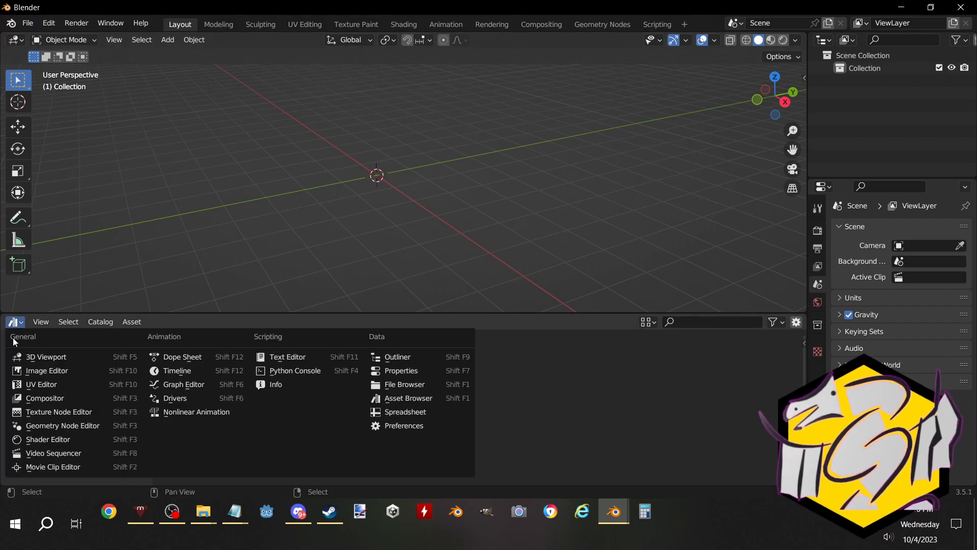
click(387, 401)
Add the BCS 02 folder inside Blender Libaries\2 Library as an asset library in the File Paths preferences, and close the preferences
click(32, 25)
mouse_move(47, 23)
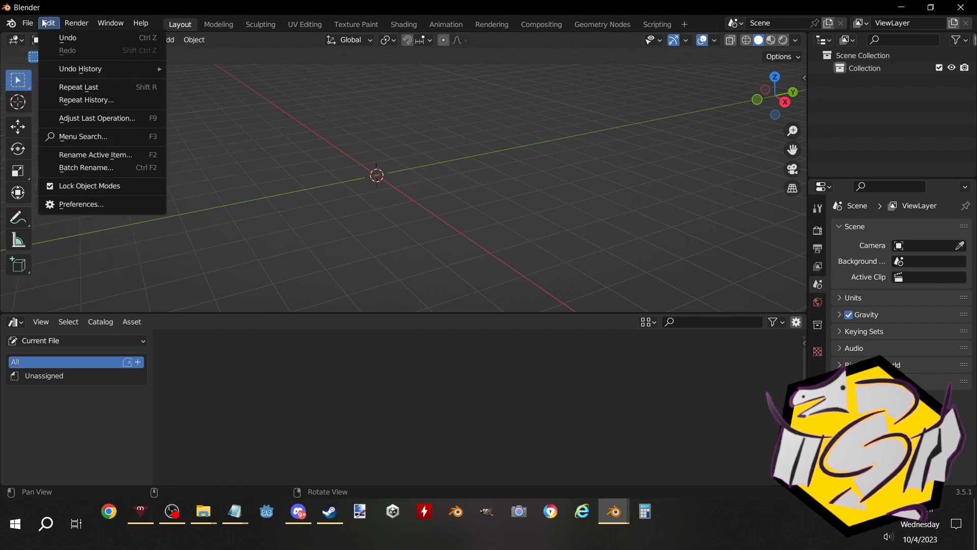
click(78, 206)
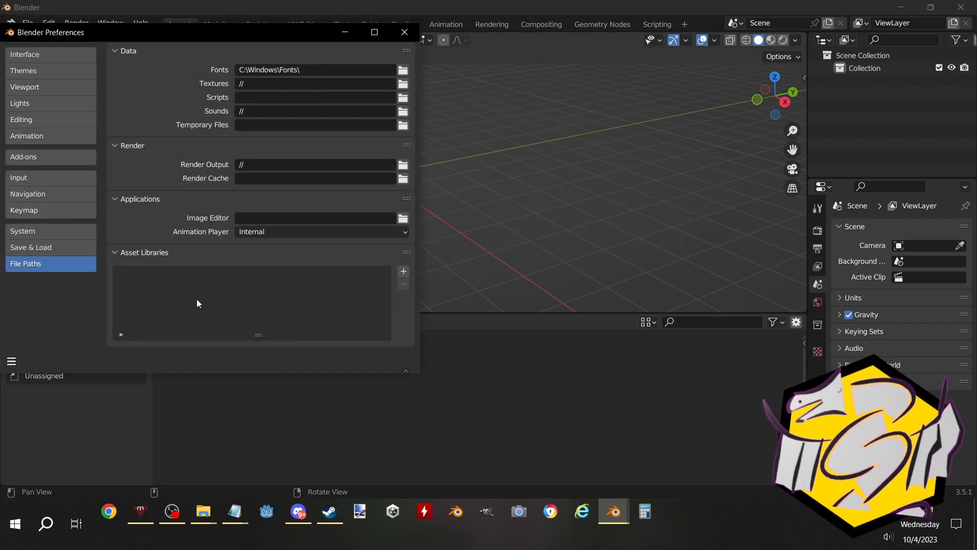
click(403, 271)
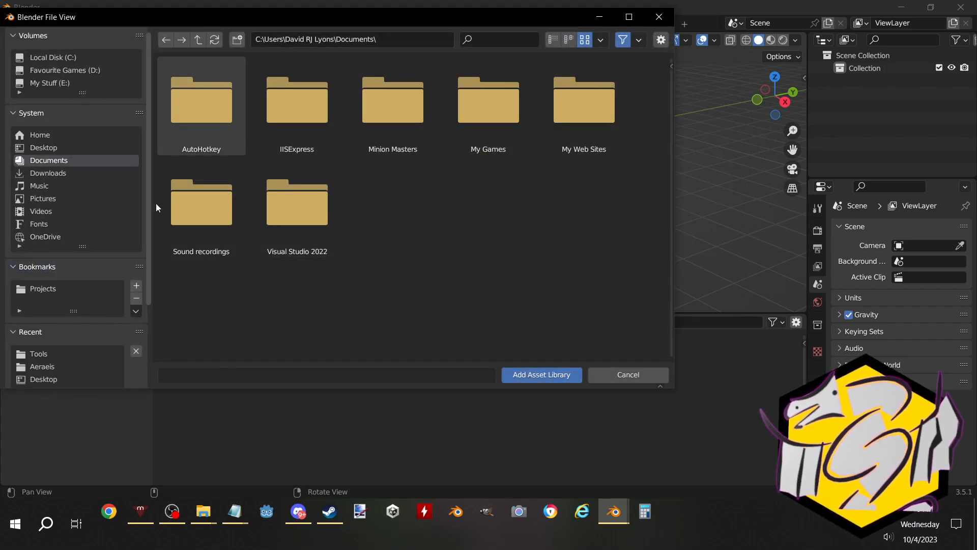
scroll(60, 292, down, 5)
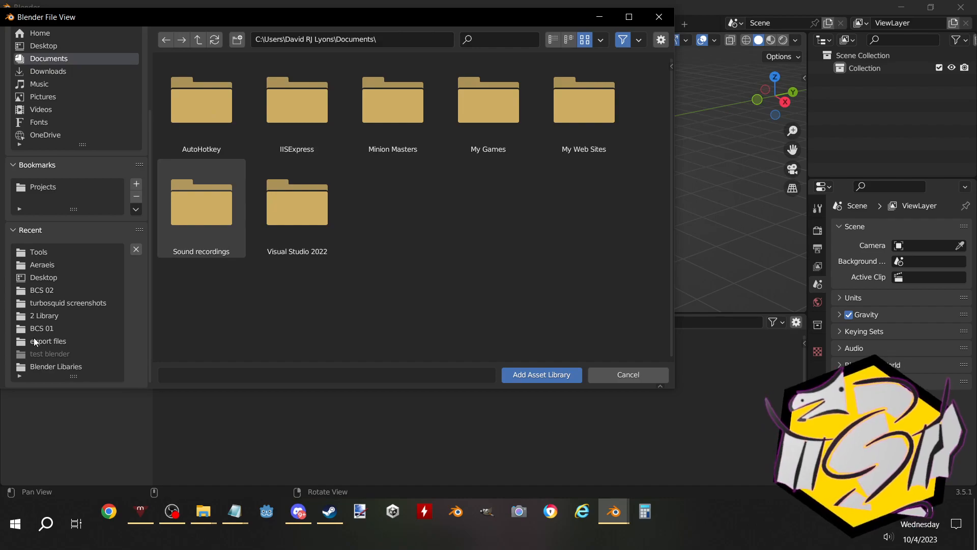
click(37, 290)
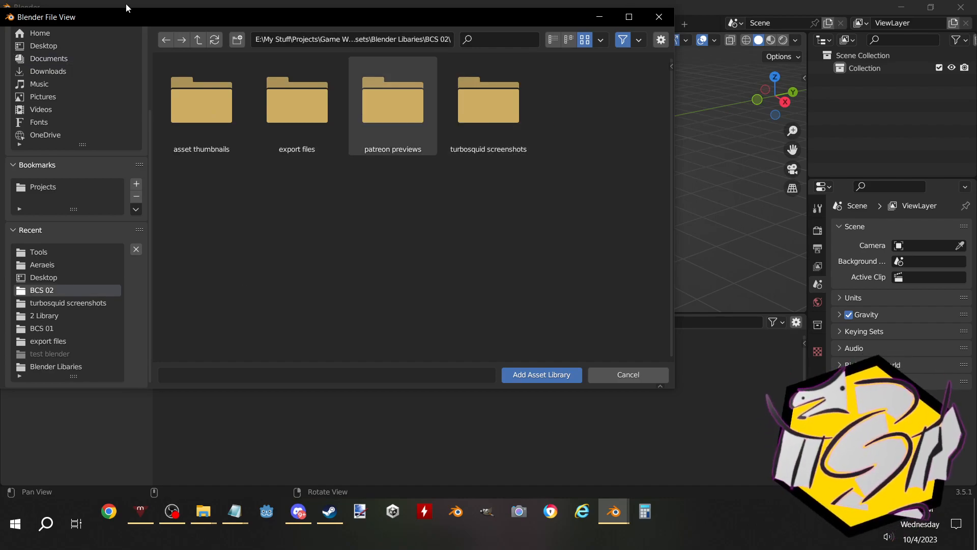
click(192, 44)
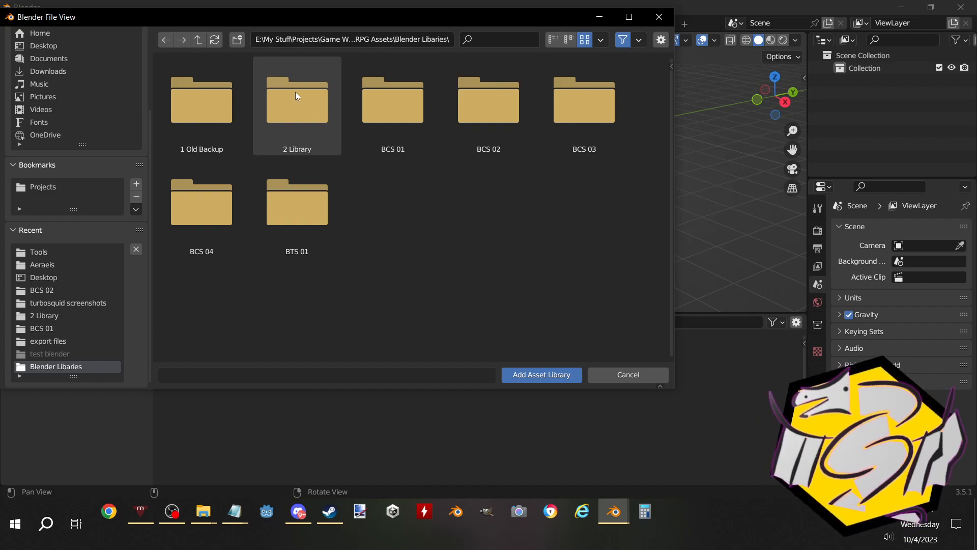
double_click(317, 113)
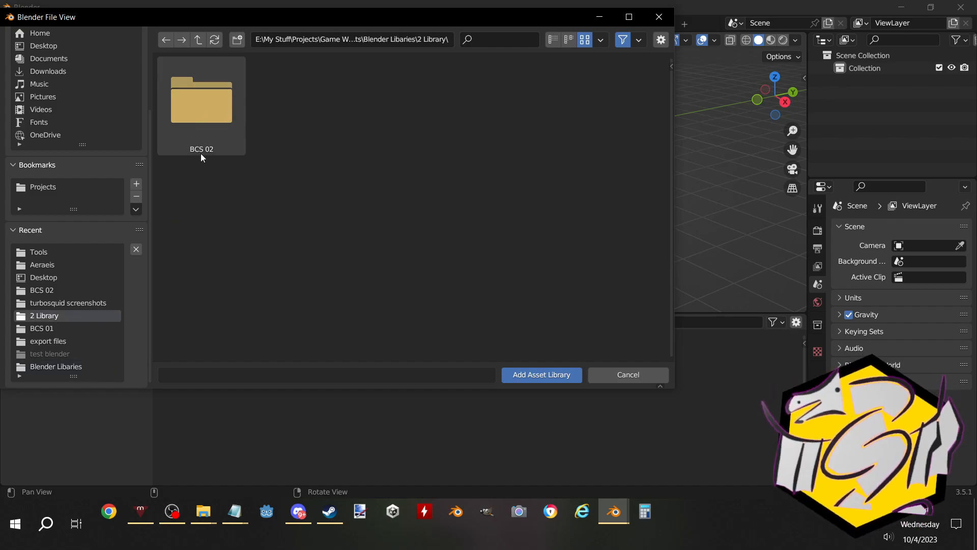
double_click(217, 110)
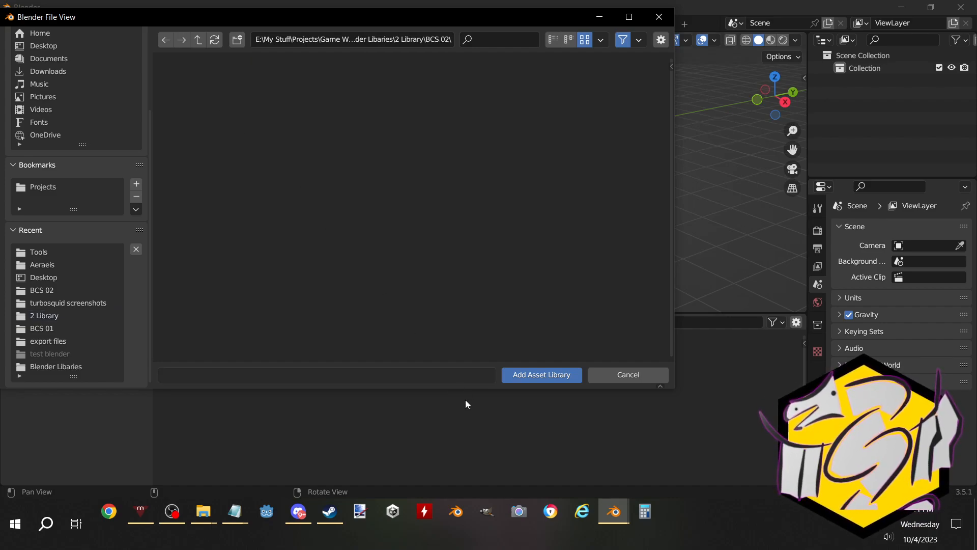
click(520, 374)
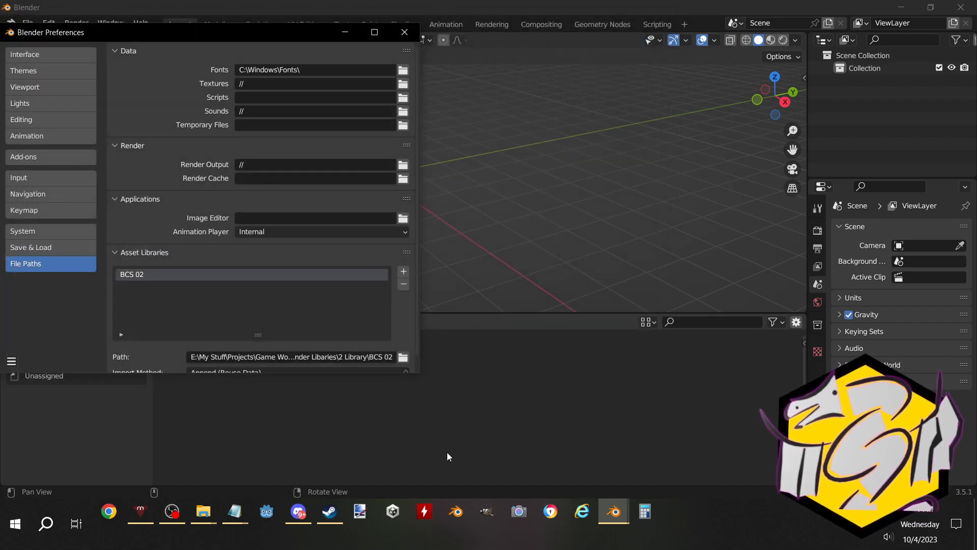
click(406, 34)
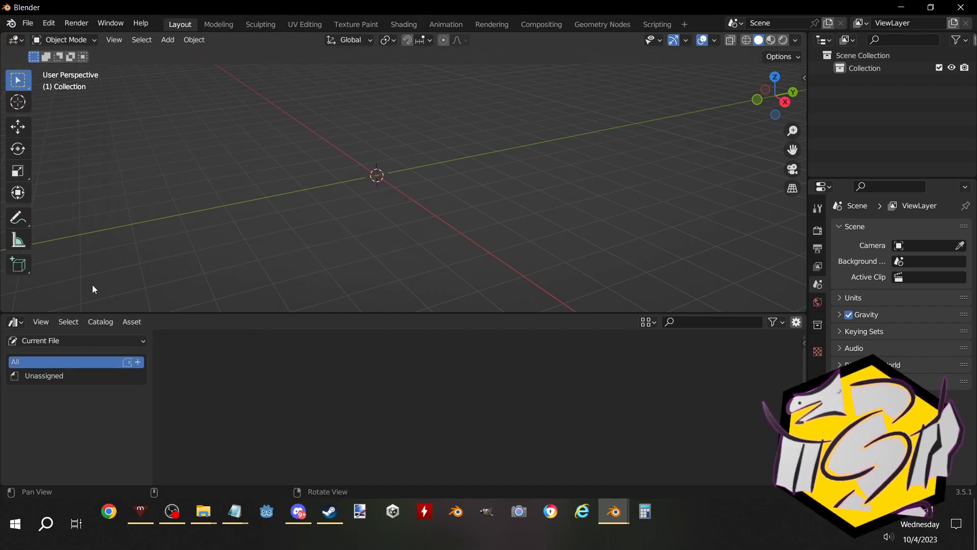
Switch the Asset Browser to the BCS 02 library and browse through its assets
click(71, 341)
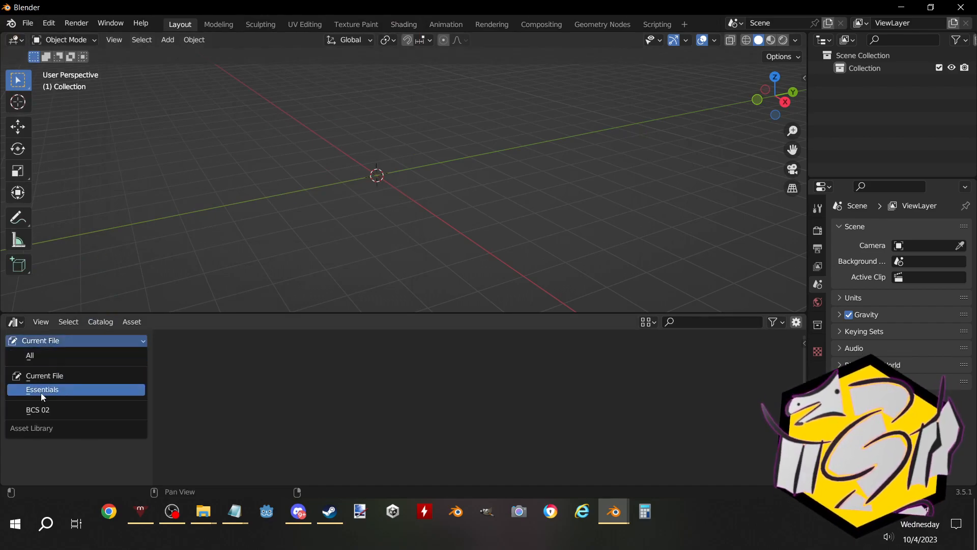
click(39, 414)
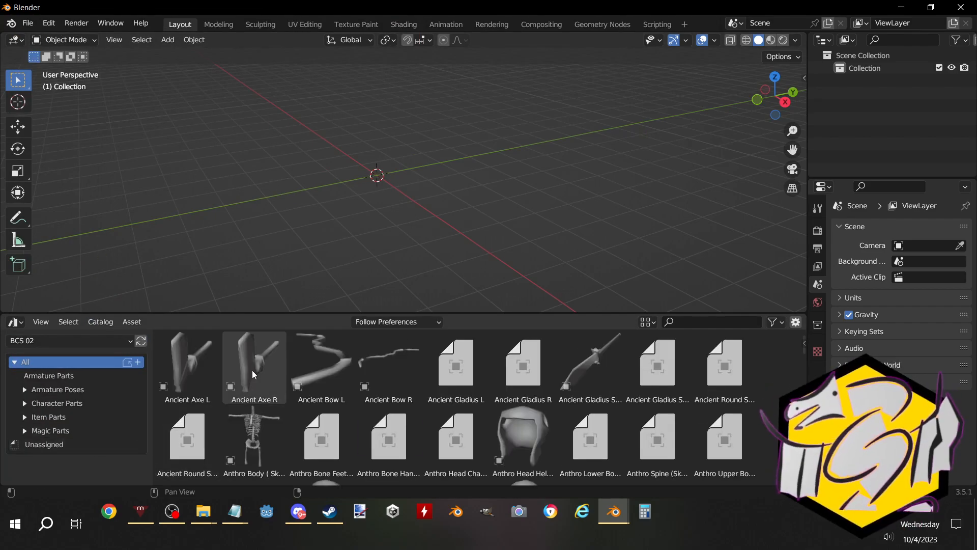
scroll(258, 371, down, 5)
scroll(258, 371, up, 2)
scroll(263, 374, down, 3)
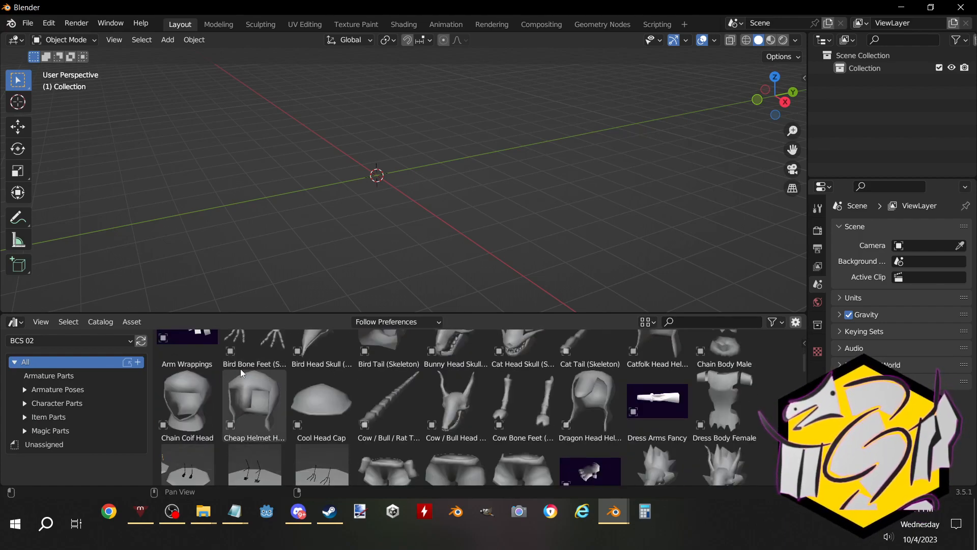
scroll(311, 419, down, 8)
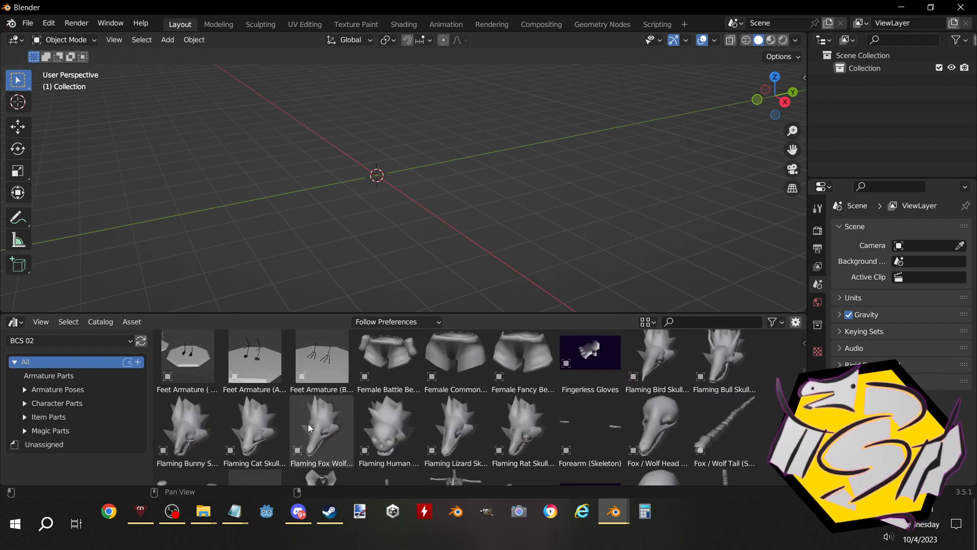
scroll(308, 423, up, 4)
scroll(307, 423, up, 5)
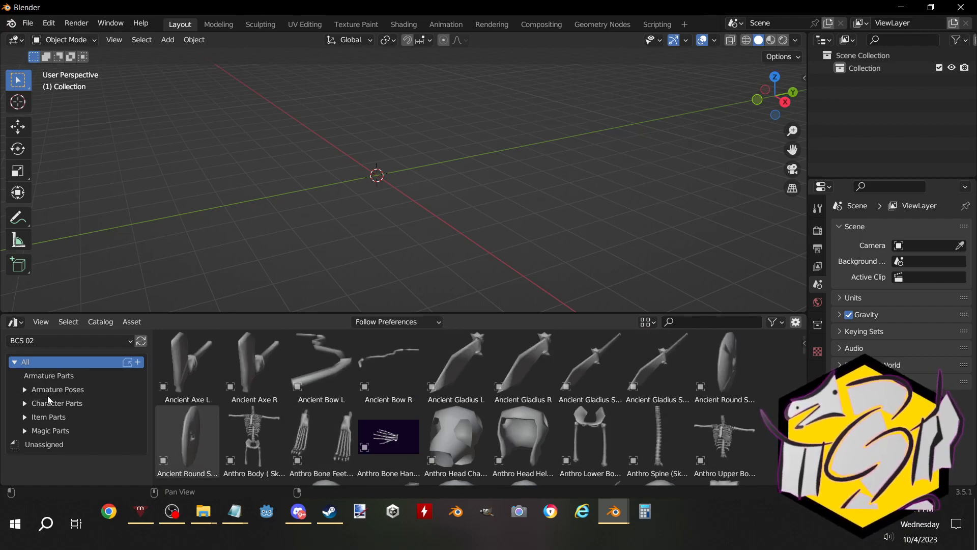
Display the Armature Parts catalog of the BCS 02 library
middle_drag(364, 193, 359, 191)
scroll(359, 190, up, 3)
shift+middle_drag(344, 225, 371, 260)
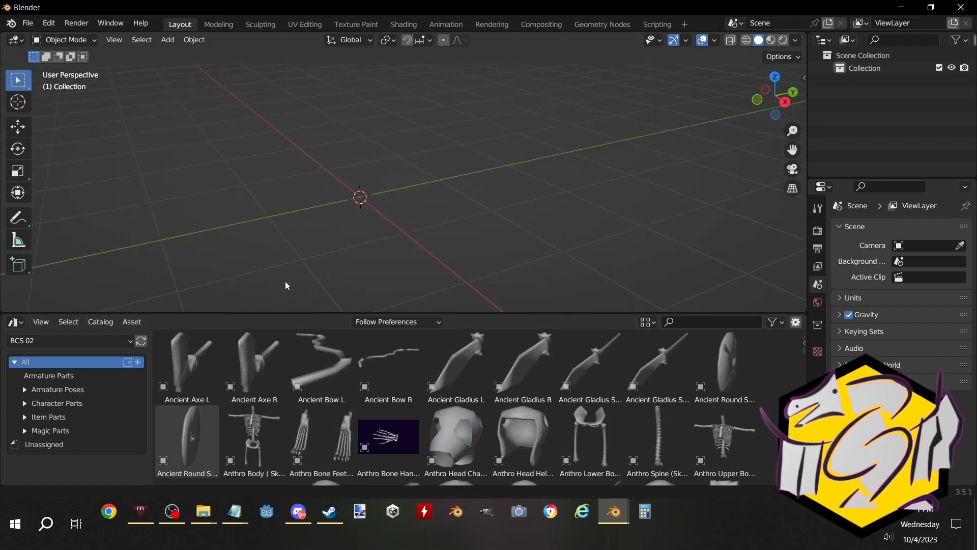
click(26, 378)
click(24, 389)
click(25, 390)
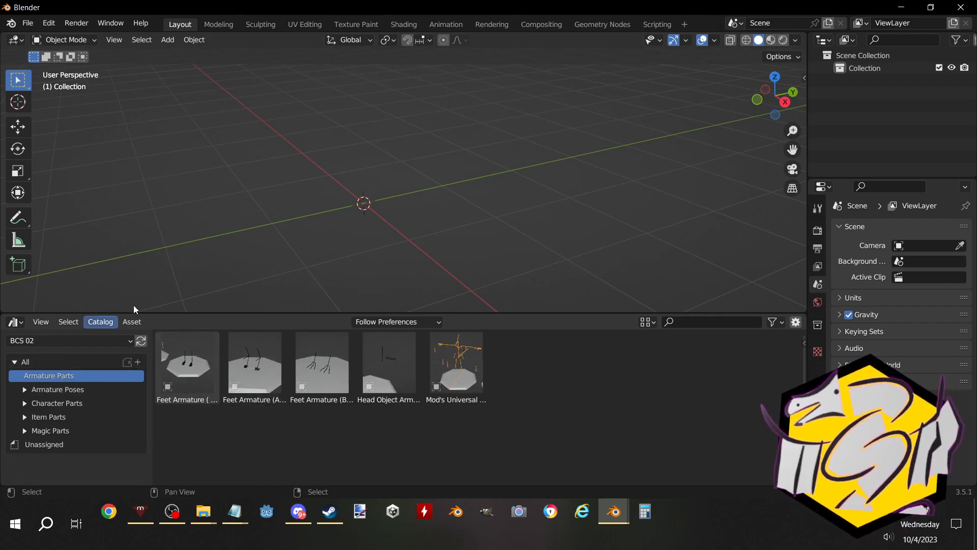
middle_drag(358, 243, 361, 245)
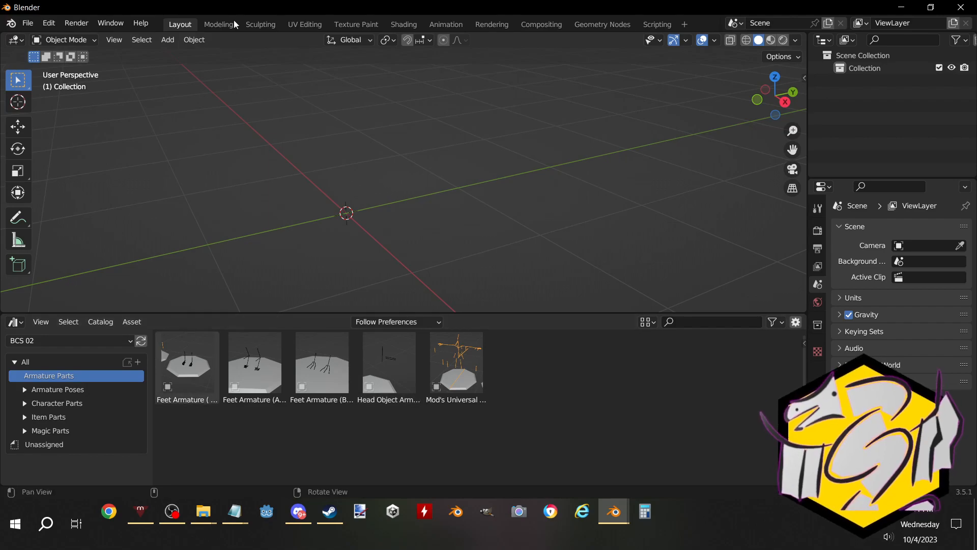
Browse the subcatalogs of Character Parts, such as Bodies and Hair, and display all of its assets
click(25, 404)
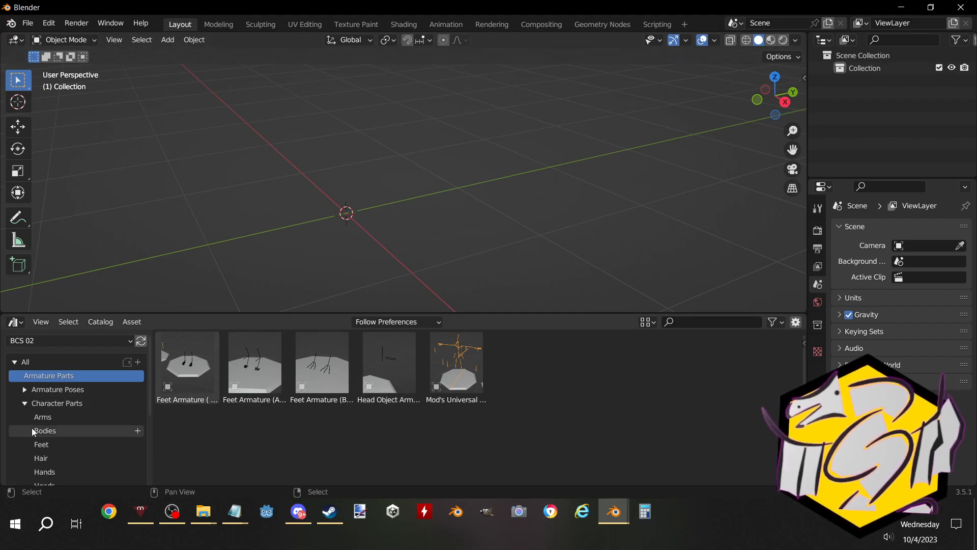
click(32, 430)
click(44, 454)
scroll(43, 454, down, 4)
click(72, 420)
click(65, 455)
scroll(63, 453, up, 5)
click(35, 403)
click(25, 403)
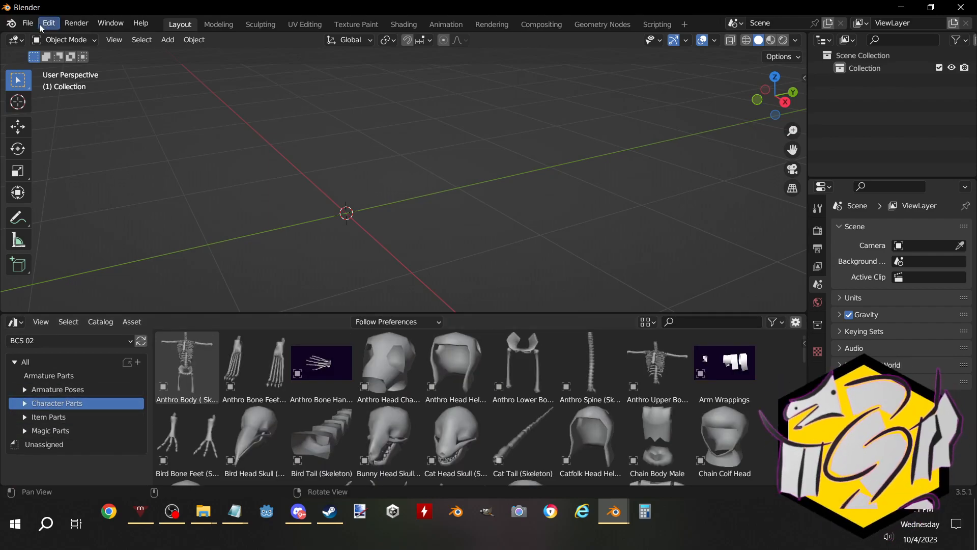
click(28, 23)
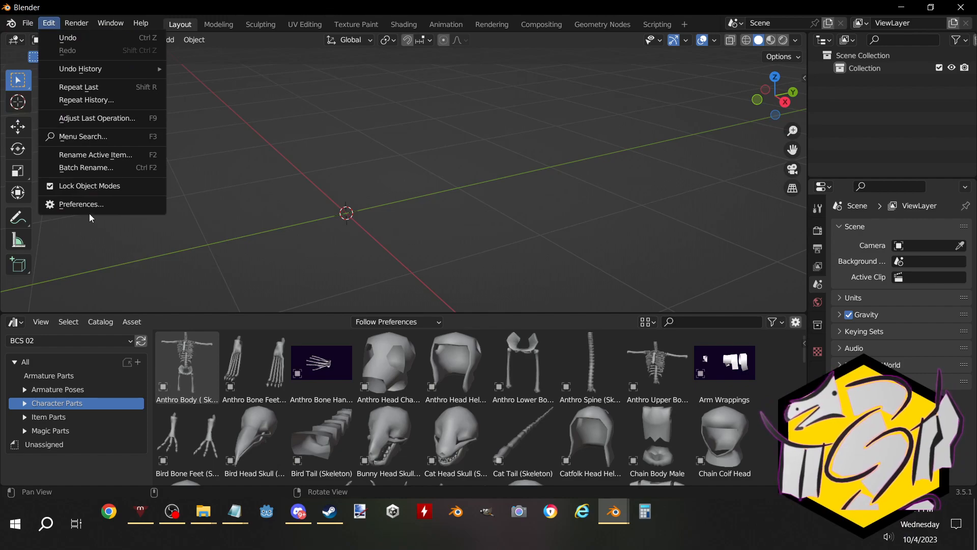
click(47, 22)
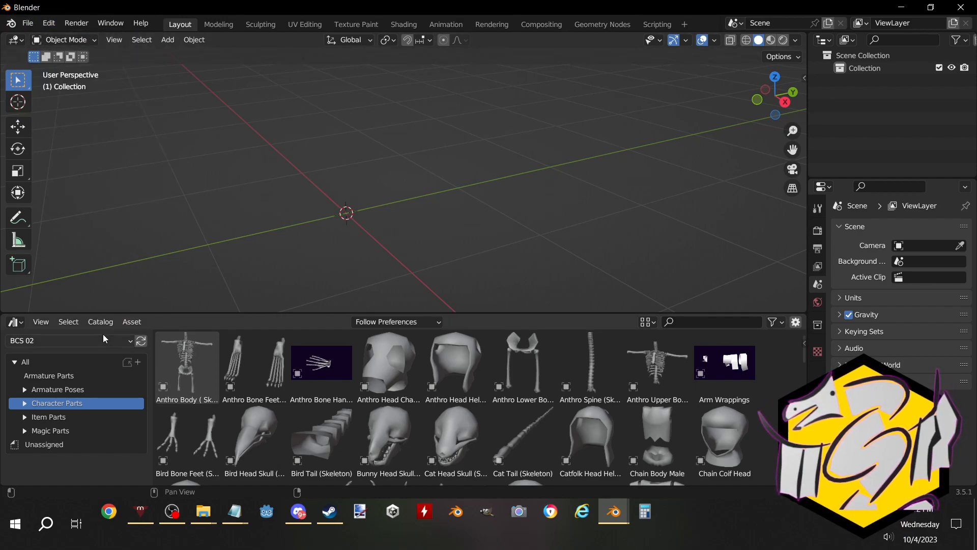
Expand the Armature Poses catalog to show its subcatalogs and display the Armature Parts assets
click(50, 389)
click(25, 388)
click(21, 389)
click(45, 379)
Place the Mod's Universal Armature (Anthro) asset in the scene and rotate it 90° about the Z axis
drag(456, 364, 306, 225)
middle_drag(305, 225, 325, 253)
text(rz90)
key(Return)
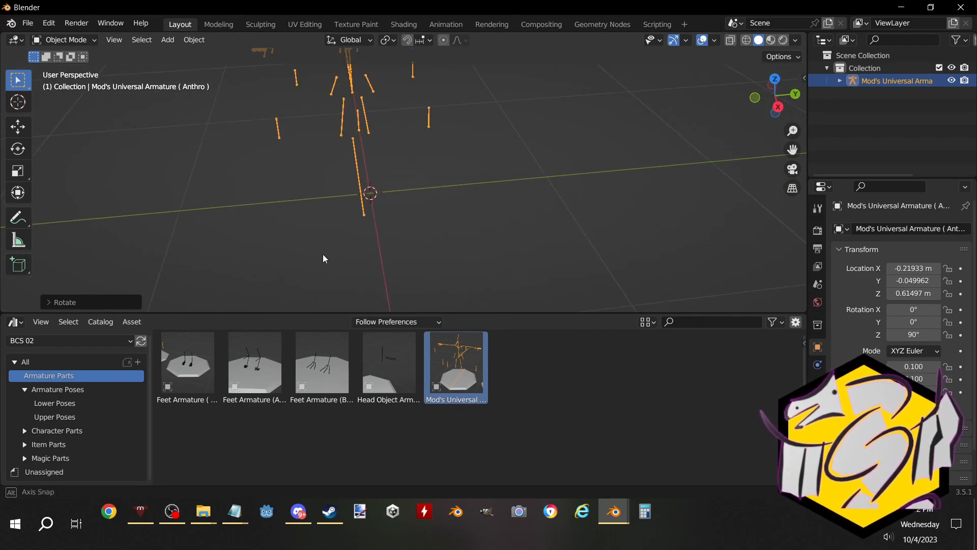
Move the universal armature along the global Y axis to about -0.494 m and deselect it
key(g)
key(x)
right_click(326, 251)
key(g)
key(x)
key(y)
click(292, 225)
click(218, 261)
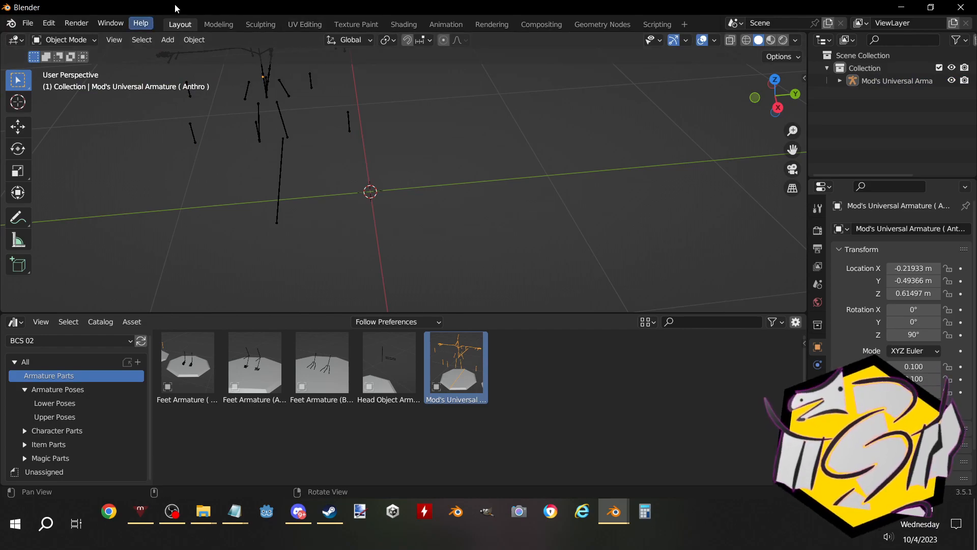
Add a Plain Axes empty at the world origin
click(182, 41)
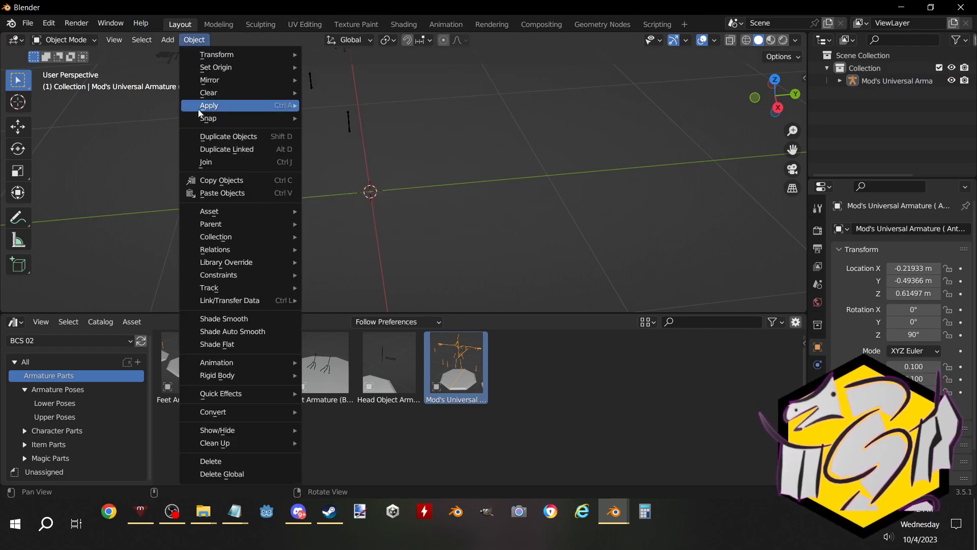
click(167, 40)
mouse_move(186, 58)
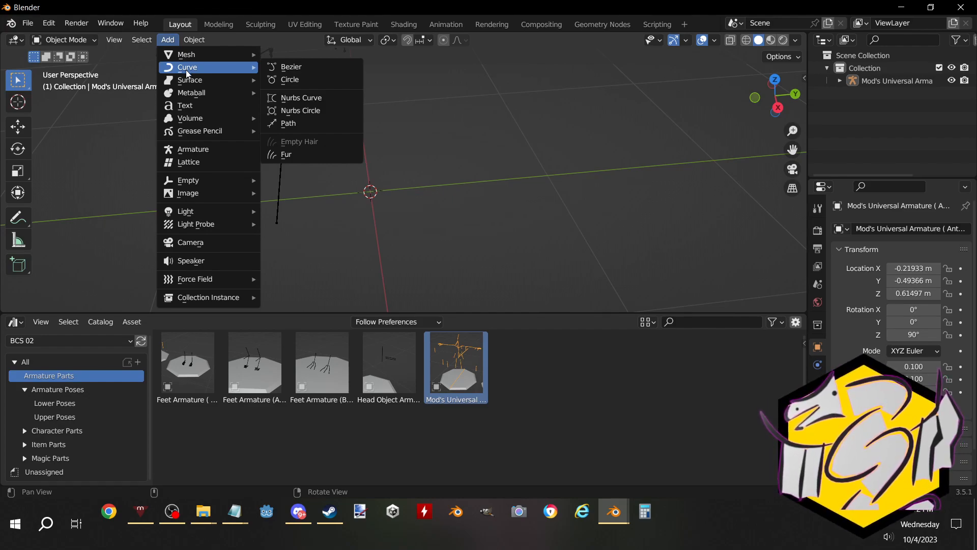
mouse_move(194, 88)
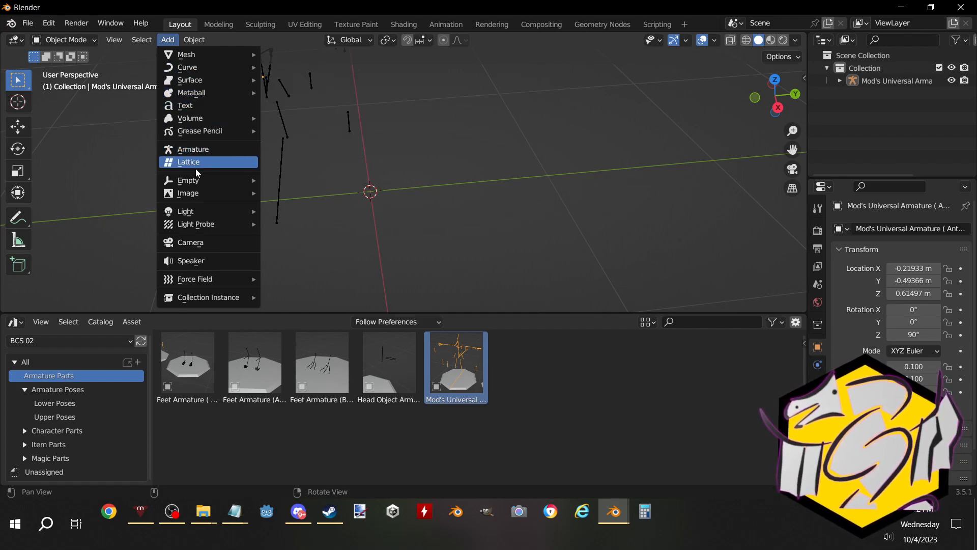
mouse_move(196, 182)
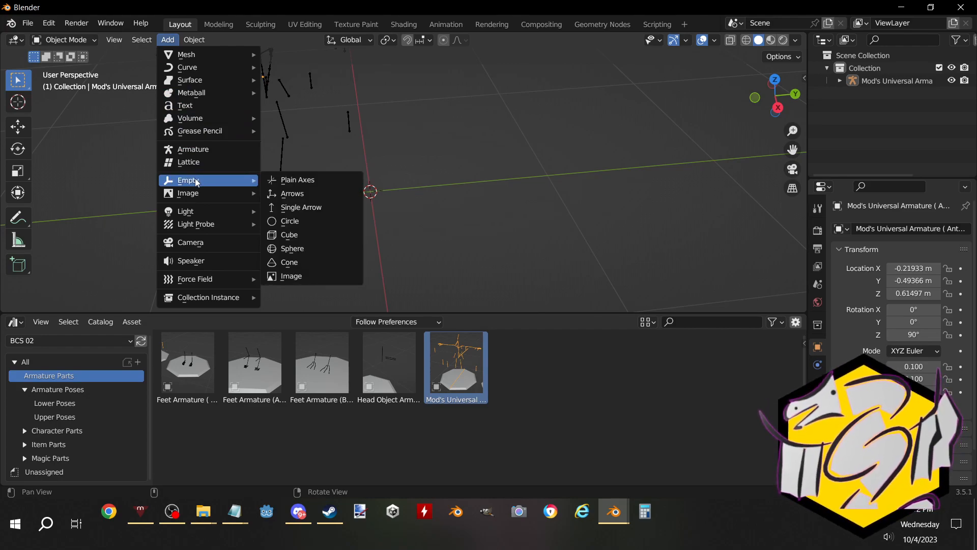
click(291, 180)
middle_drag(276, 218, 372, 169)
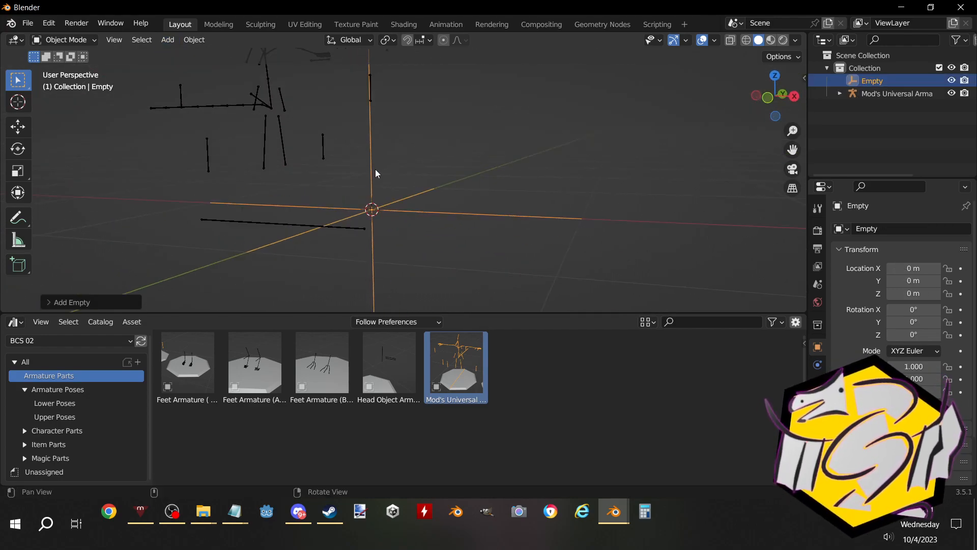
Select the universal armature and set the snap target to Vertex
click(449, 195)
click(277, 222)
middle_drag(315, 247, 280, 250)
key(g)
key(Escape)
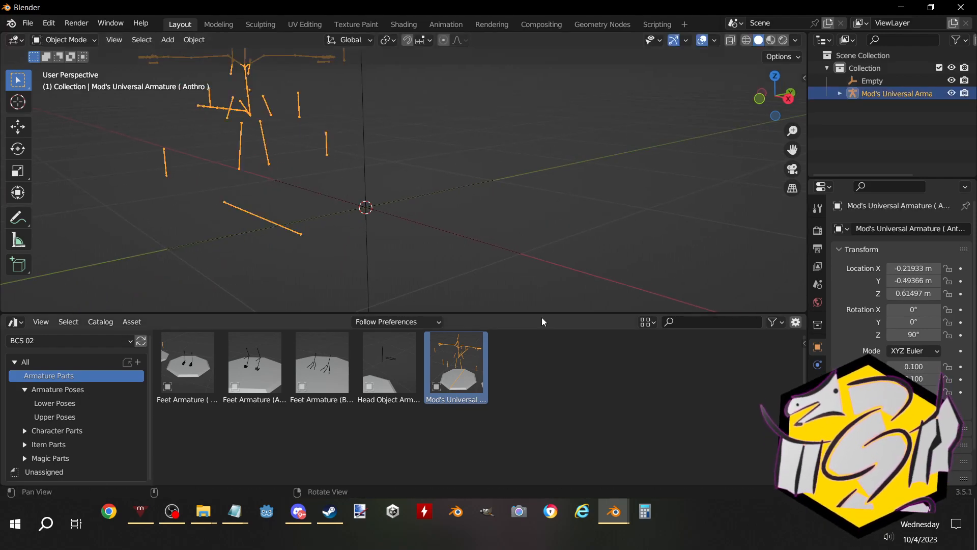
click(413, 45)
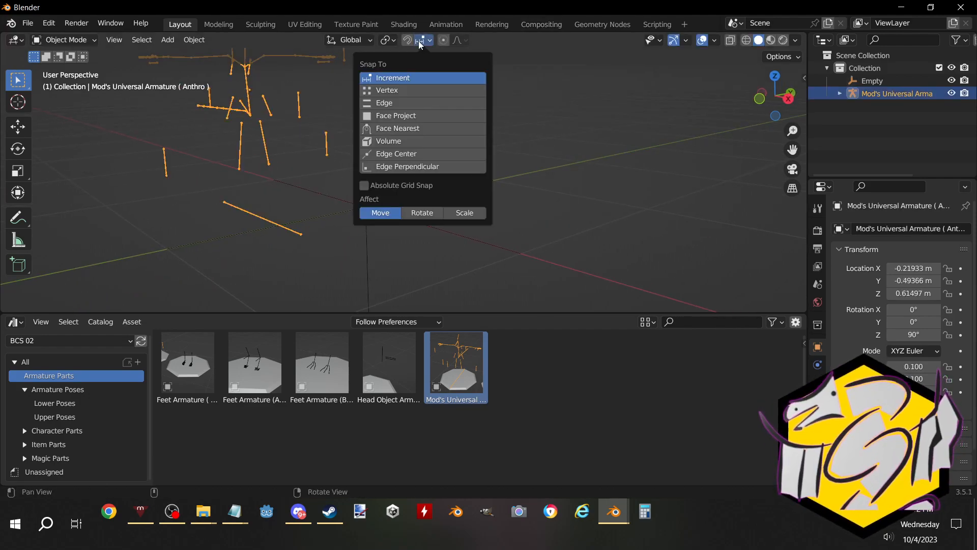
click(383, 92)
middle_drag(292, 216, 288, 237)
key(g)
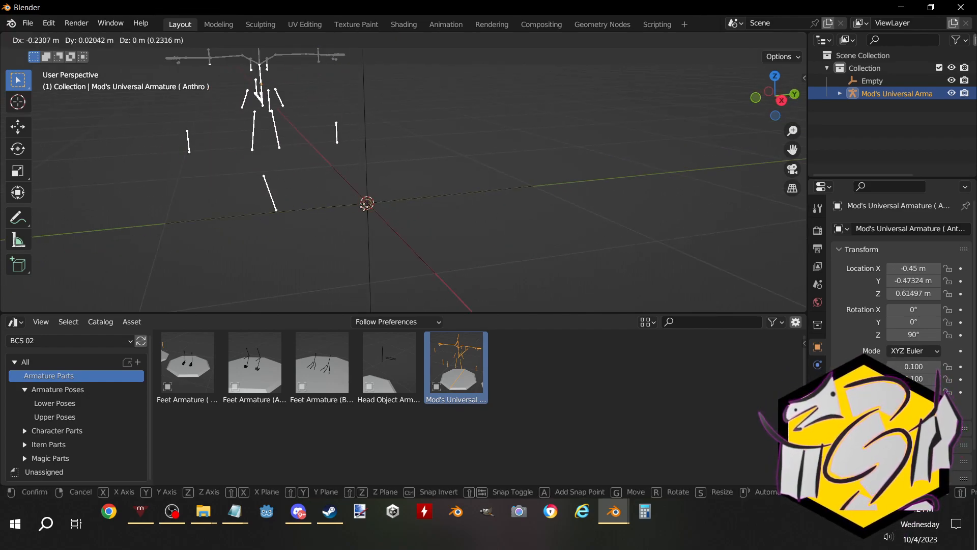
key(Escape)
key(g)
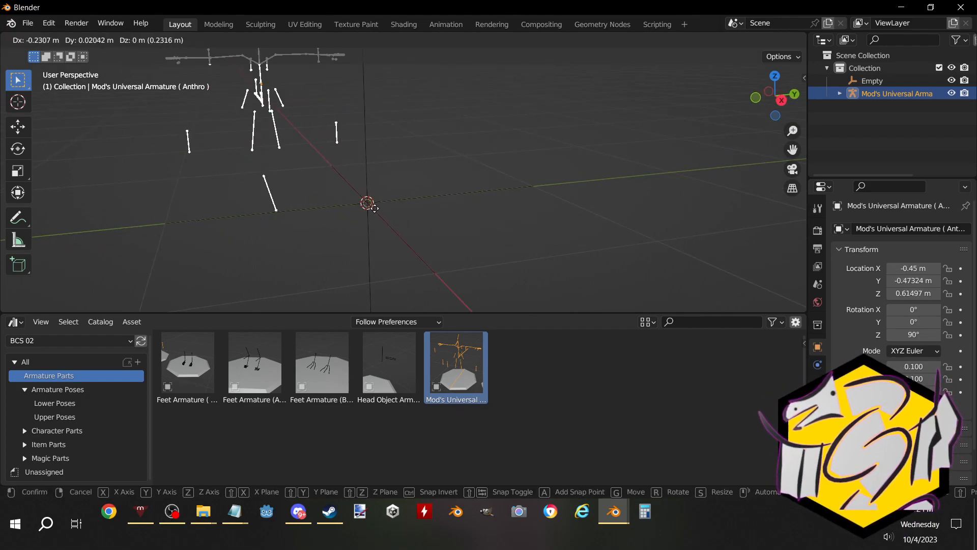
click(375, 208)
middle_drag(377, 208, 384, 206)
key(Tab)
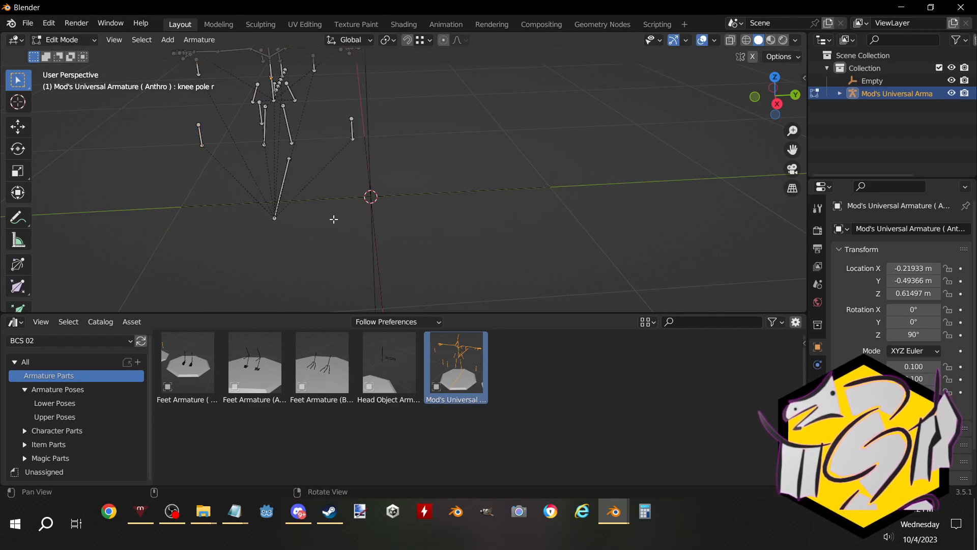
key(Tab)
Move the universal armature with snapping to about X -0.45 m and Y -0.473 m
key(g)
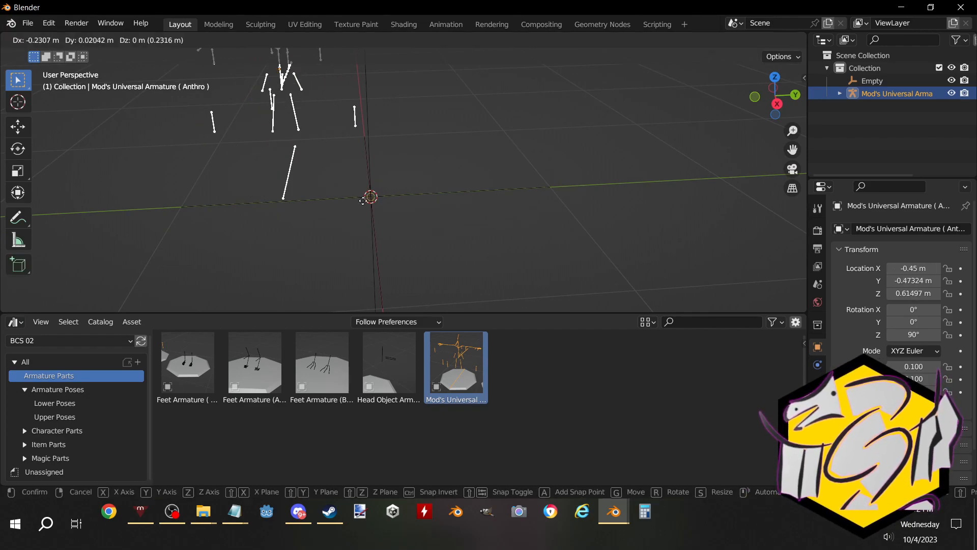
key(Escape)
key(g)
click(375, 195)
Move the universal armature 0.5 m along the global Y axis
middle_drag(322, 228, 396, 173)
key(g)
key(x)
key(Escape)
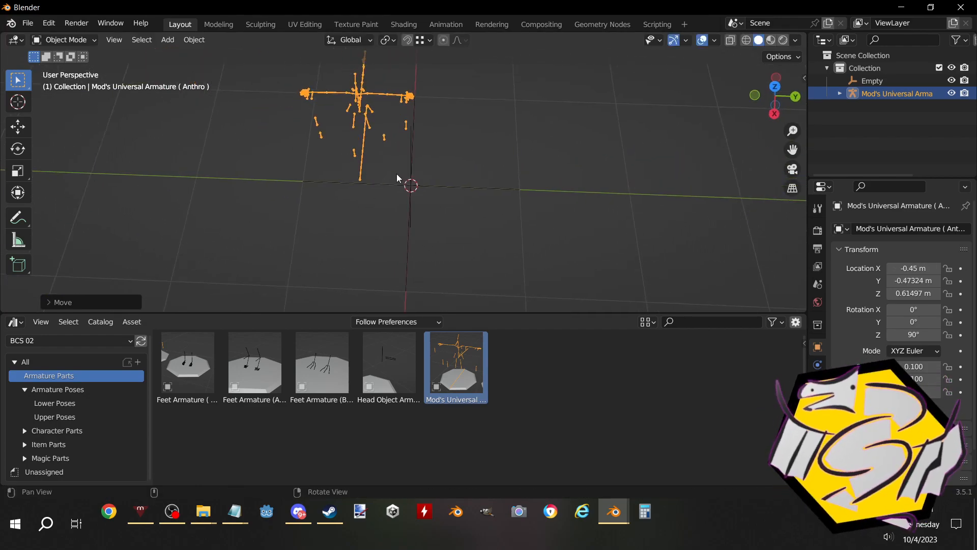
key(g)
key(x)
key(y)
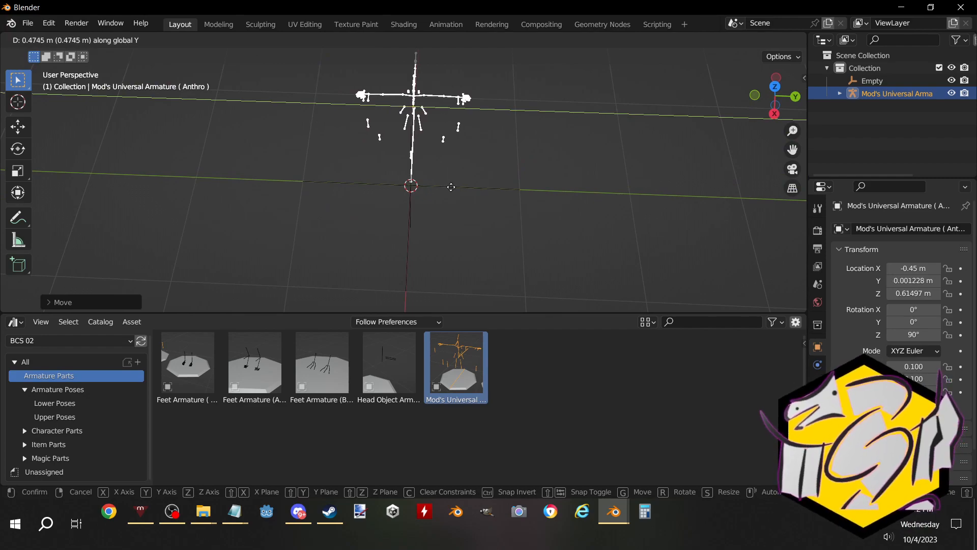
text(.5)
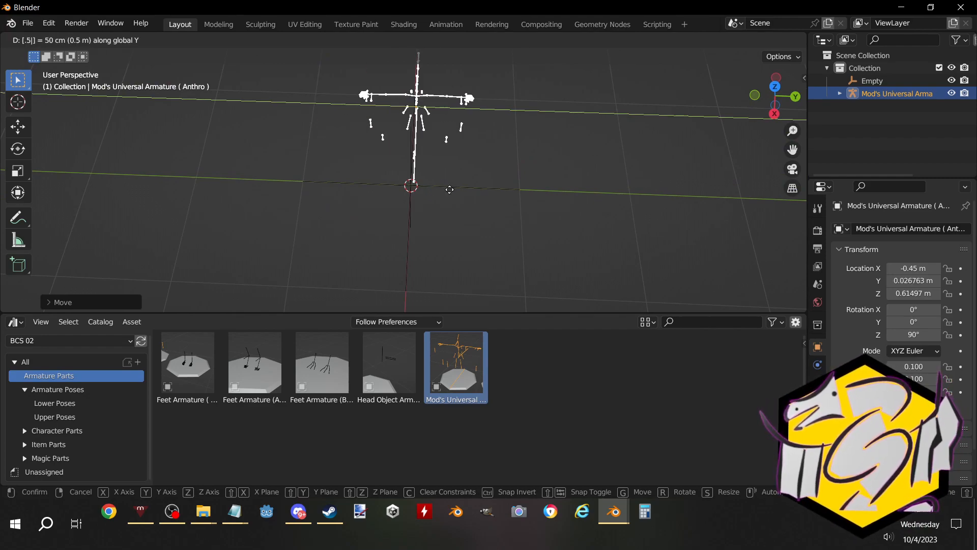
key(Return)
Slide the universal armature along its local X axis until its Y location is about 0 m
middle_drag(448, 191, 474, 191)
key(g)
key(x)
key(x)
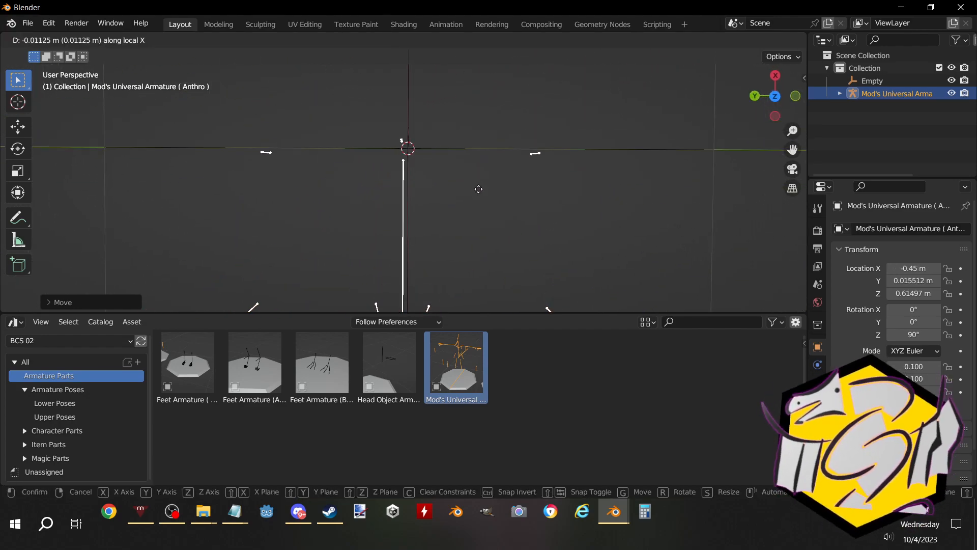
key(Return)
middle_drag(486, 189, 241, 119)
key(g)
key(y)
key(y)
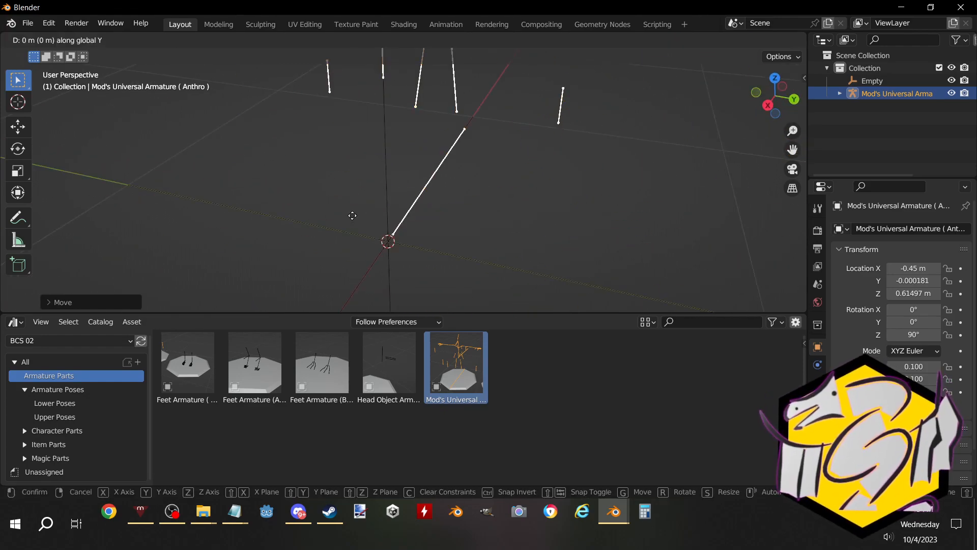
click(392, 243)
middle_drag(394, 242, 488, 241)
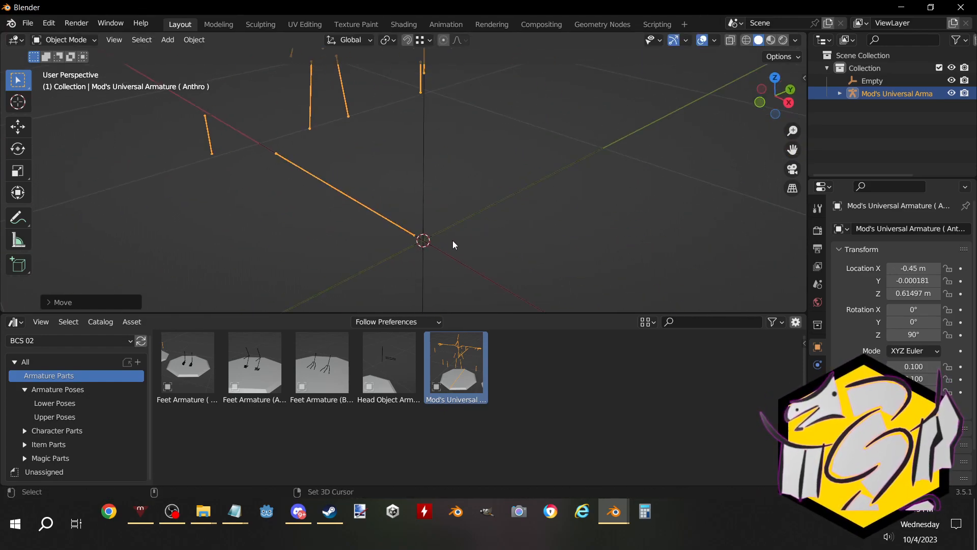
Delete the Plain Axes empty at the world origin
scroll(452, 242, down, 2)
click(410, 225)
key(Delete)
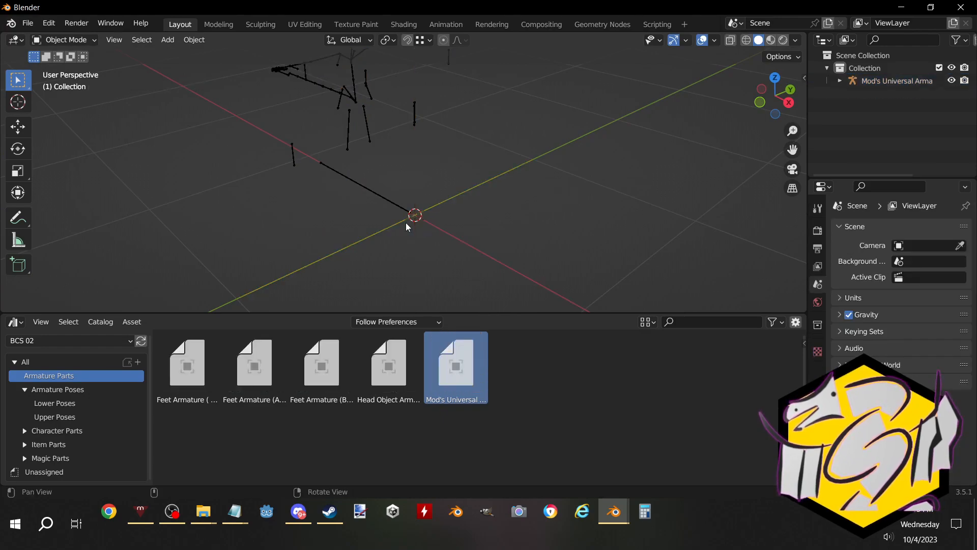
Move the universal armature along the global X axis to about 0.007 m, centring its root bone on the origin
click(368, 189)
middle_drag(367, 189, 464, 211)
key(g)
key(x)
key(y)
key(x)
key(x)
key(x)
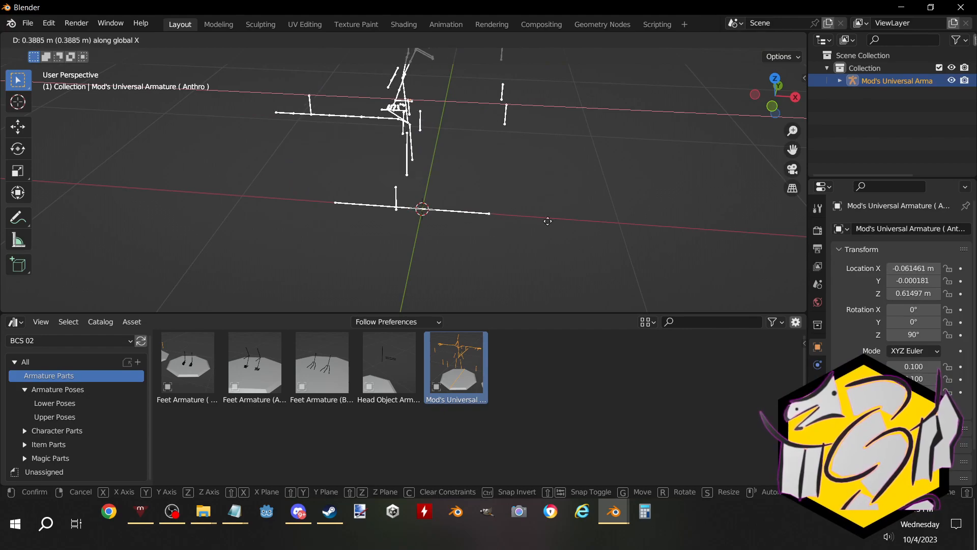
click(562, 240)
click(490, 219)
Examine the bones of the placed universal armature from several angles
middle_drag(489, 219, 276, 332)
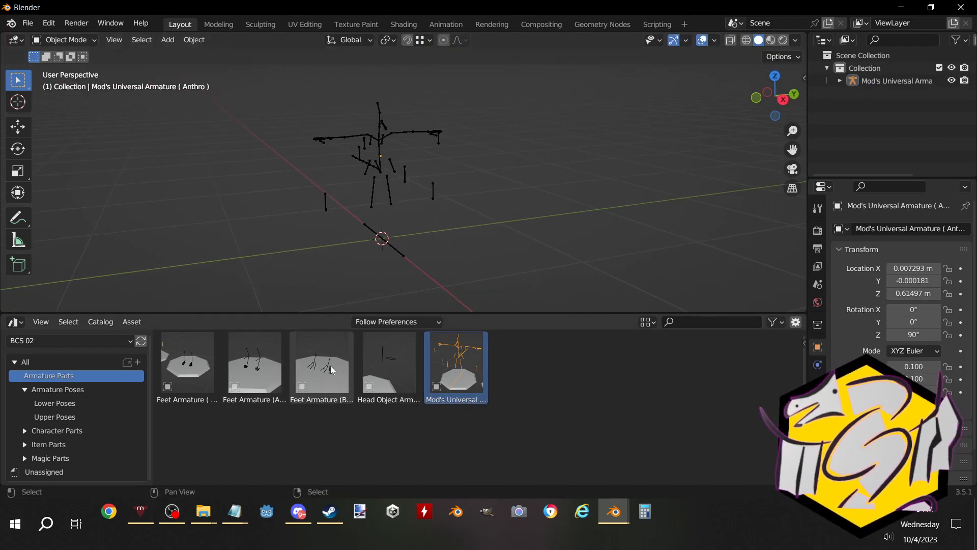
middle_drag(267, 224, 335, 174)
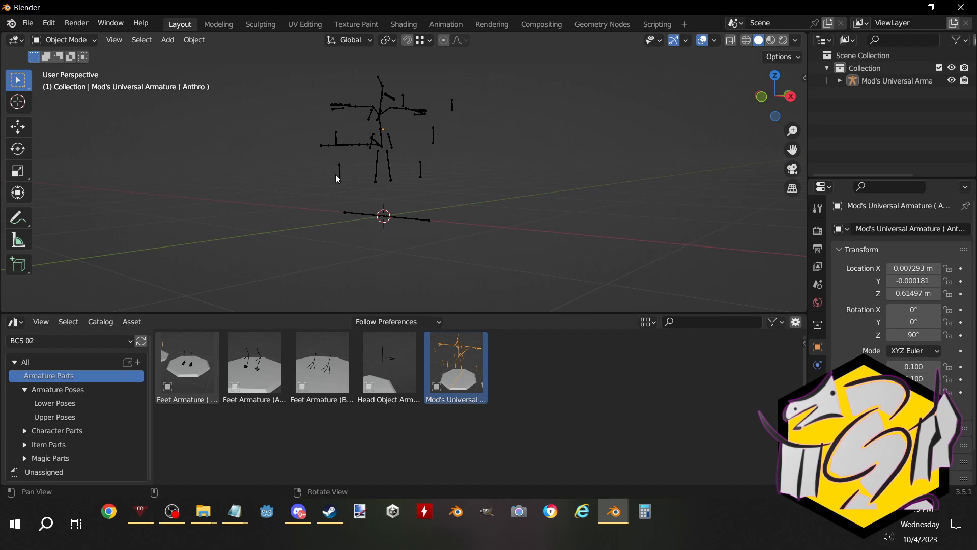
middle_drag(330, 135, 375, 181)
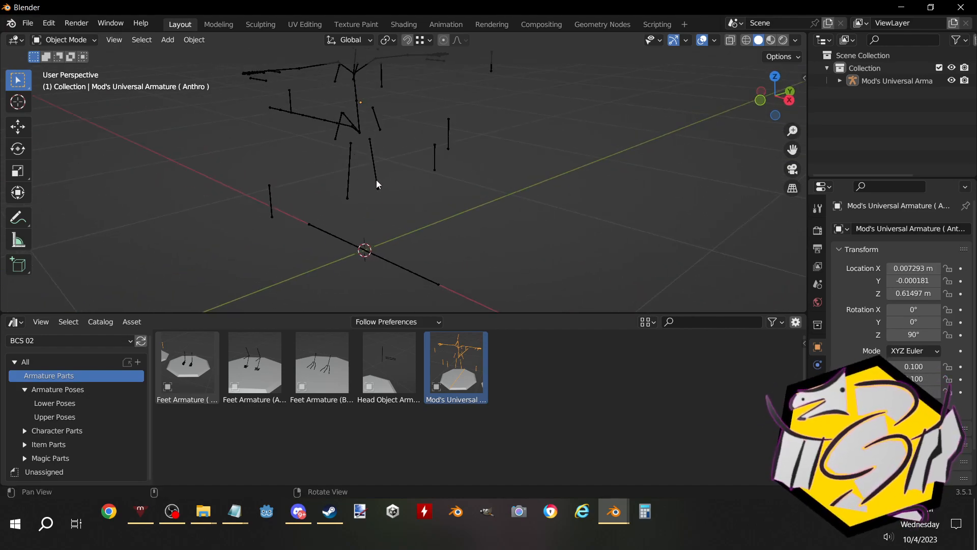
click(378, 179)
click(317, 181)
shift+middle_drag(337, 262, 384, 216)
scroll(338, 229, down, 1)
shift+middle_drag(412, 147, 391, 200)
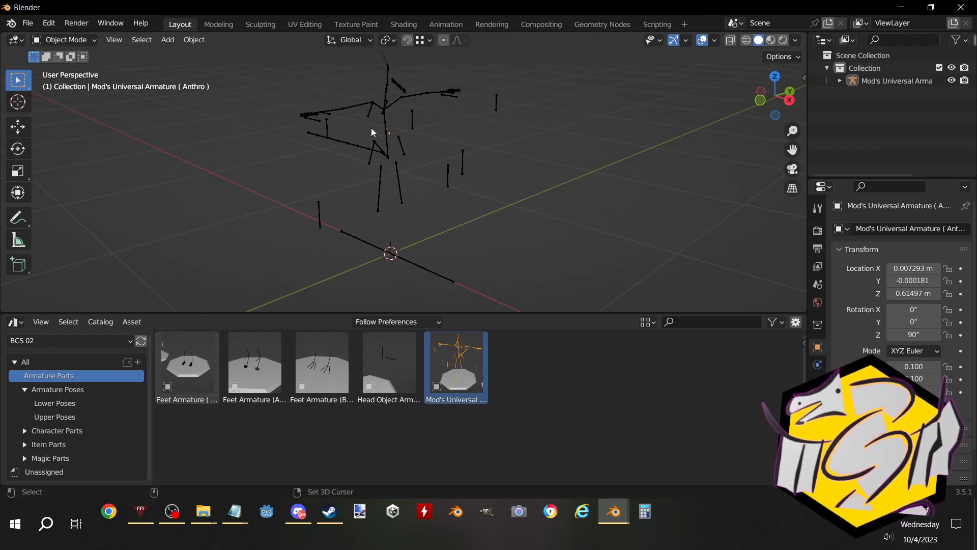
shift+middle_drag(395, 206, 403, 170)
scroll(377, 190, down, 1)
click(395, 155)
key(g)
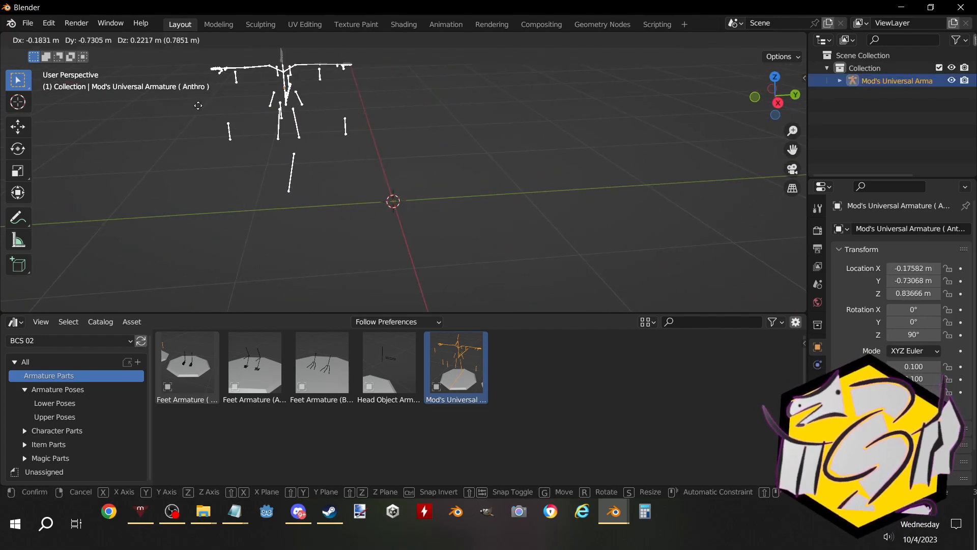
right_click(335, 175)
middle_drag(335, 175, 366, 254)
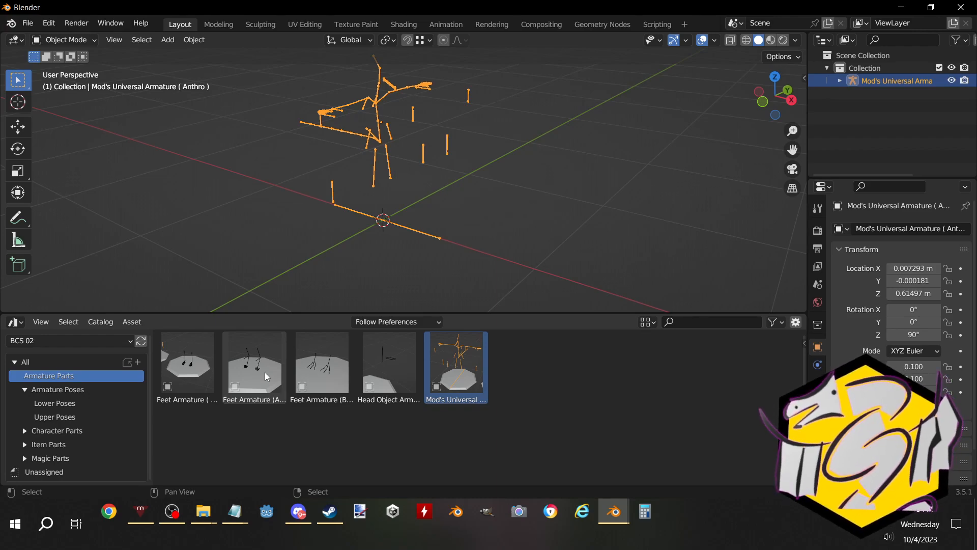
Place the Feet Armature (Anthro) asset in the scene beside the universal armature
click(336, 372)
click(248, 381)
drag(247, 380, 264, 228)
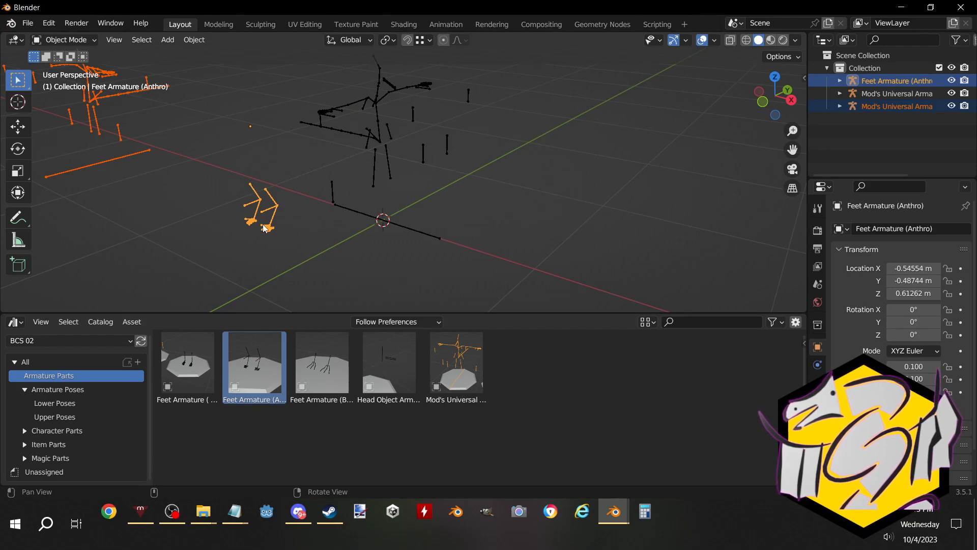
Delete the extra copy of the universal armature and select the one at the world origin
click(209, 248)
middle_drag(209, 248, 186, 207)
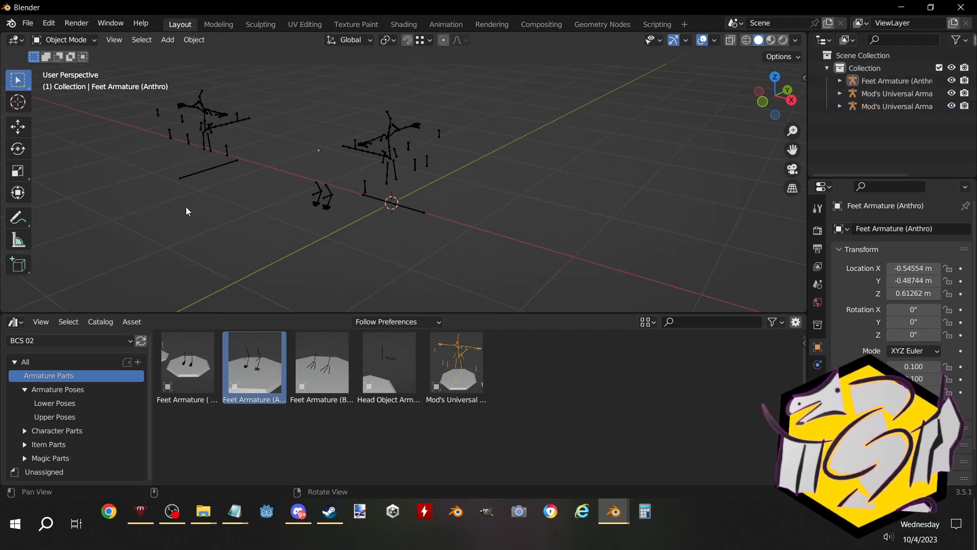
click(212, 172)
key(Delete)
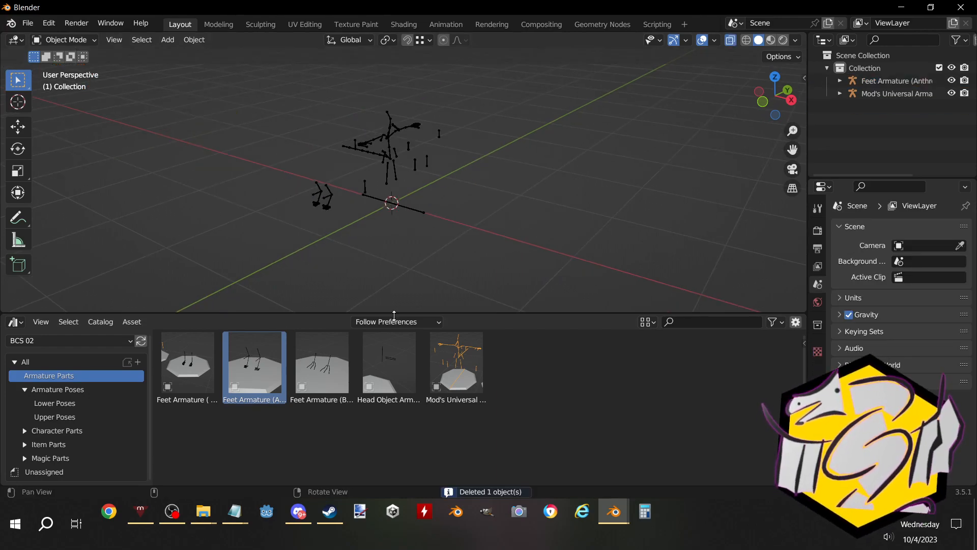
click(325, 192)
click(410, 159)
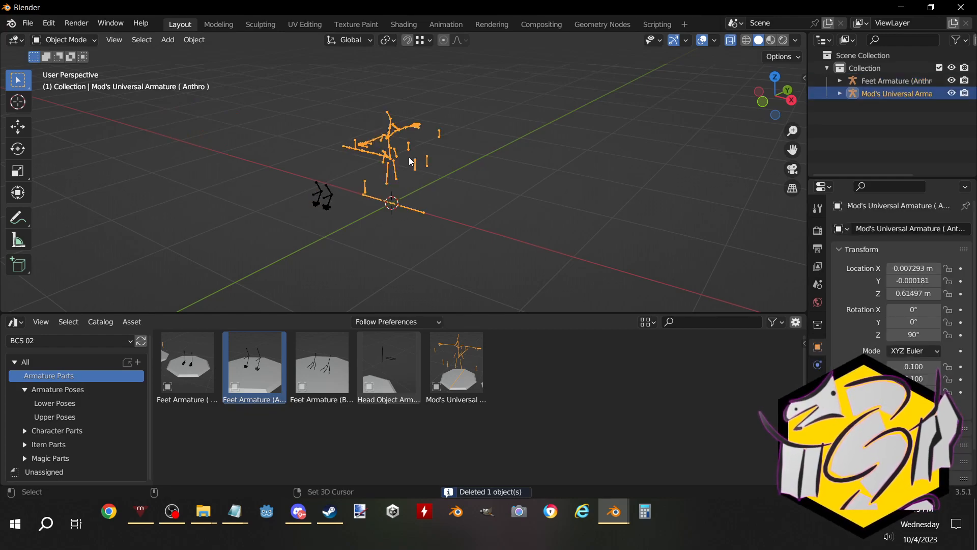
Snap the 3D cursor to the selected universal armature's origin
key(shift+s)
click(403, 231)
middle_drag(426, 279, 408, 124)
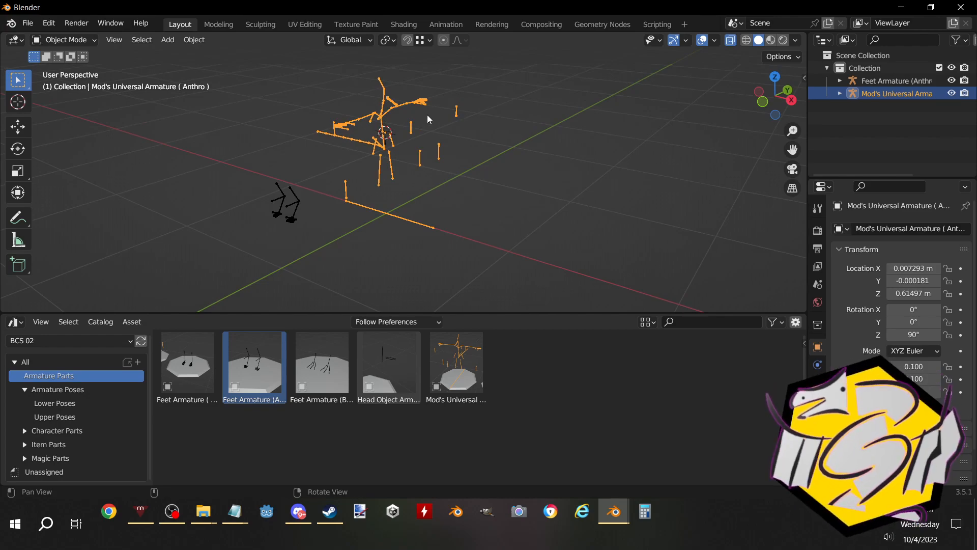
Snap the feet armature to the 3D cursor and rotate it 90° about the Z axis
click(353, 276)
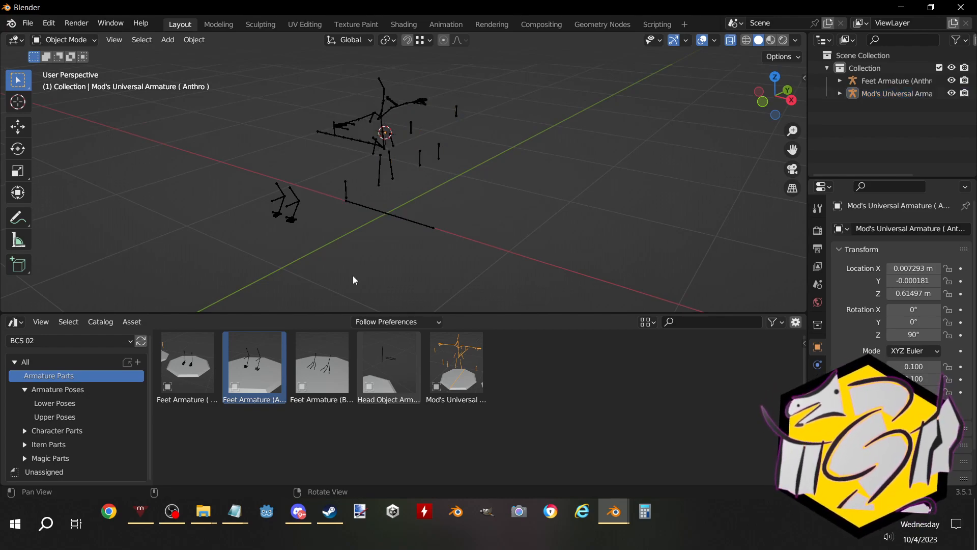
click(285, 223)
key(shift+s)
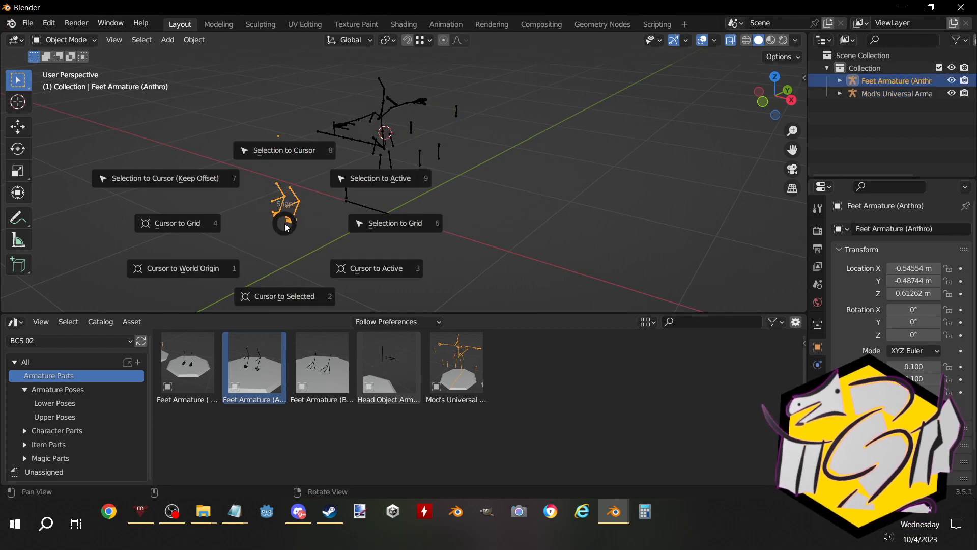
click(283, 152)
middle_drag(332, 216, 381, 239)
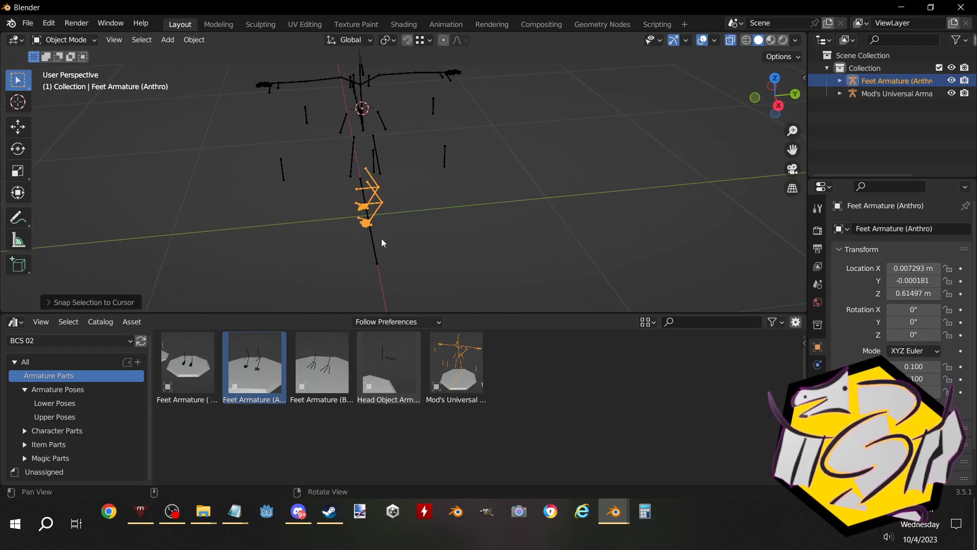
text(rz90)
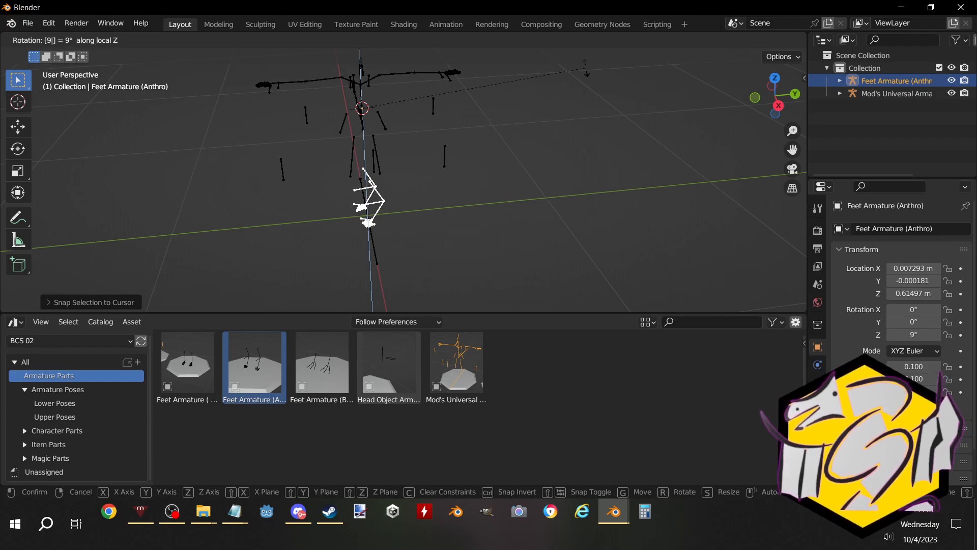
key(Return)
middle_drag(401, 185, 448, 202)
Join the feet armature into the universal armature, keeping the universal armature as the active object
click(586, 172)
click(387, 221)
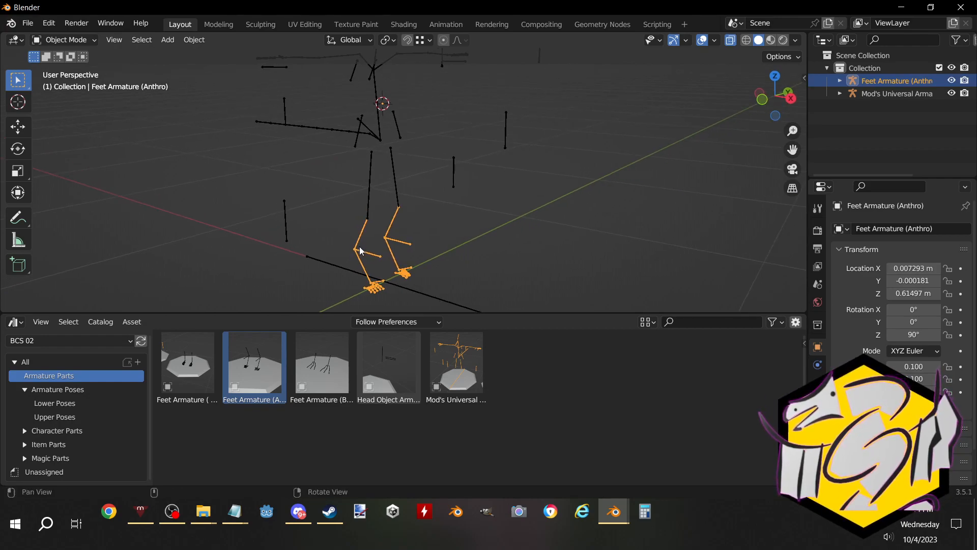
shift+click(397, 187)
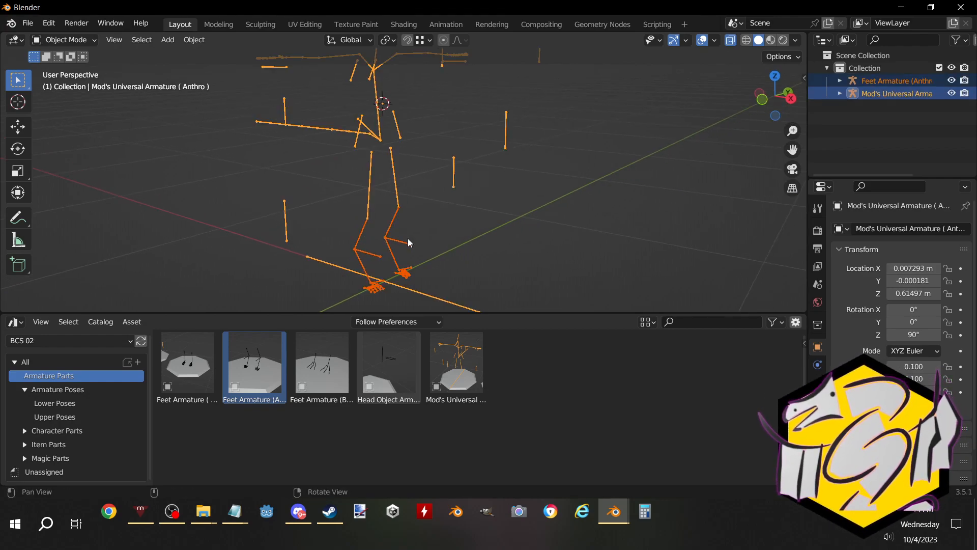
middle_drag(393, 140, 410, 194)
click(407, 190)
click(405, 188)
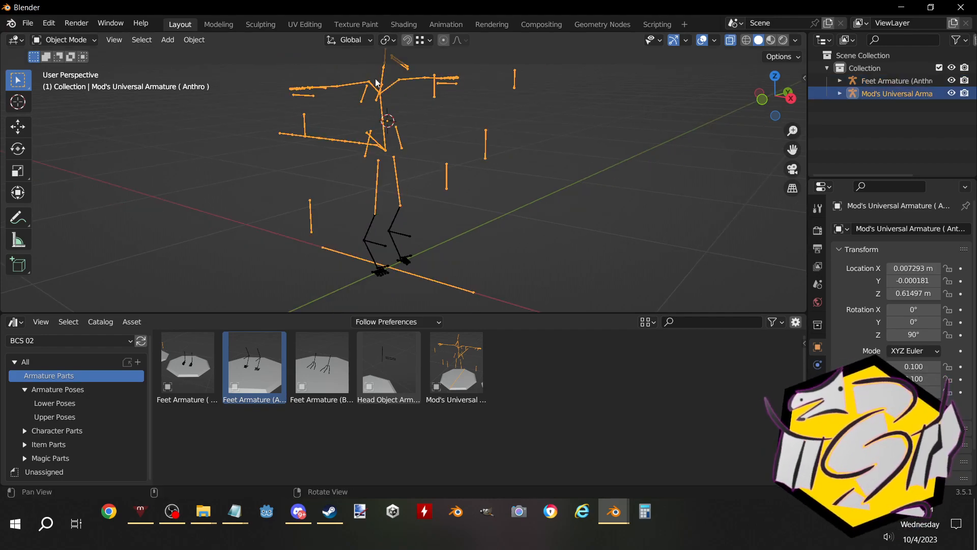
middle_drag(399, 80, 397, 136)
shift+middle_drag(434, 258, 430, 236)
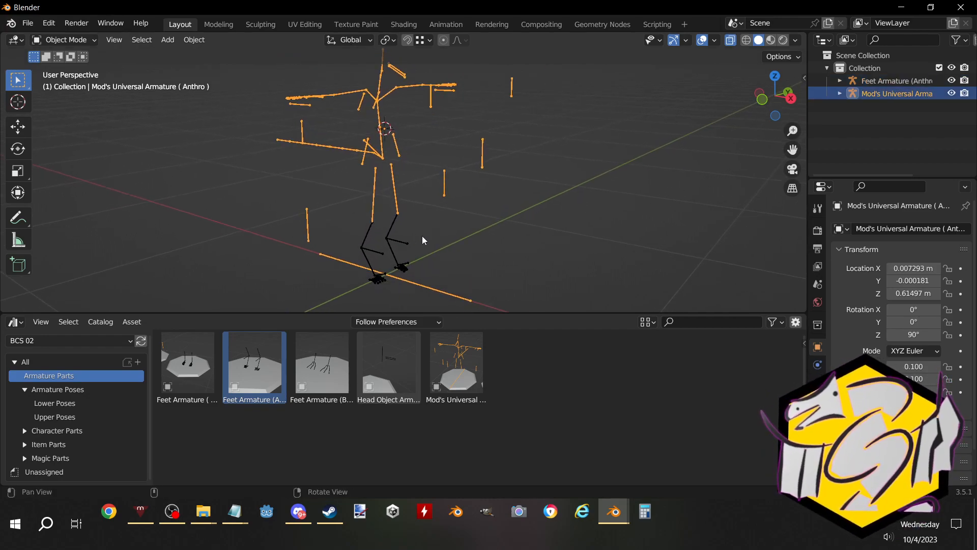
click(397, 248)
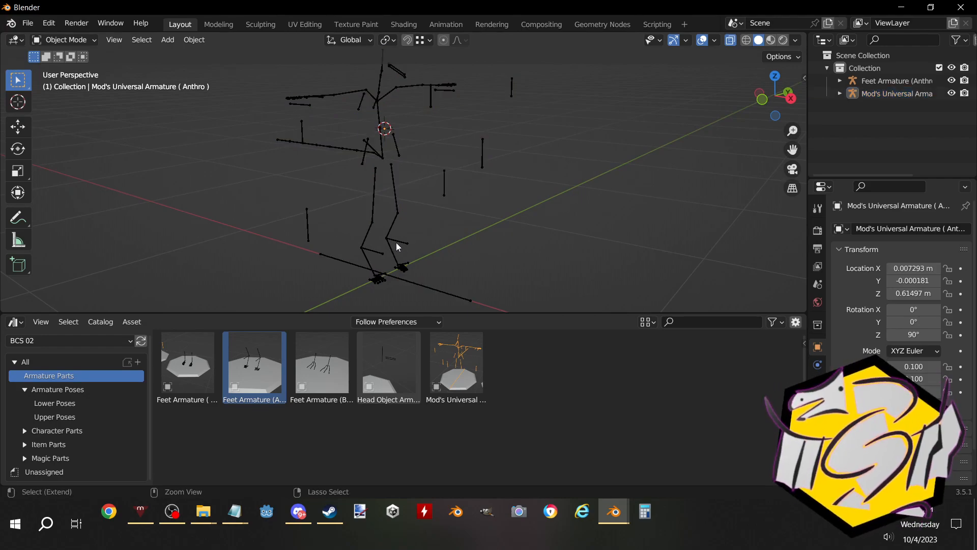
click(395, 240)
shift+click(393, 180)
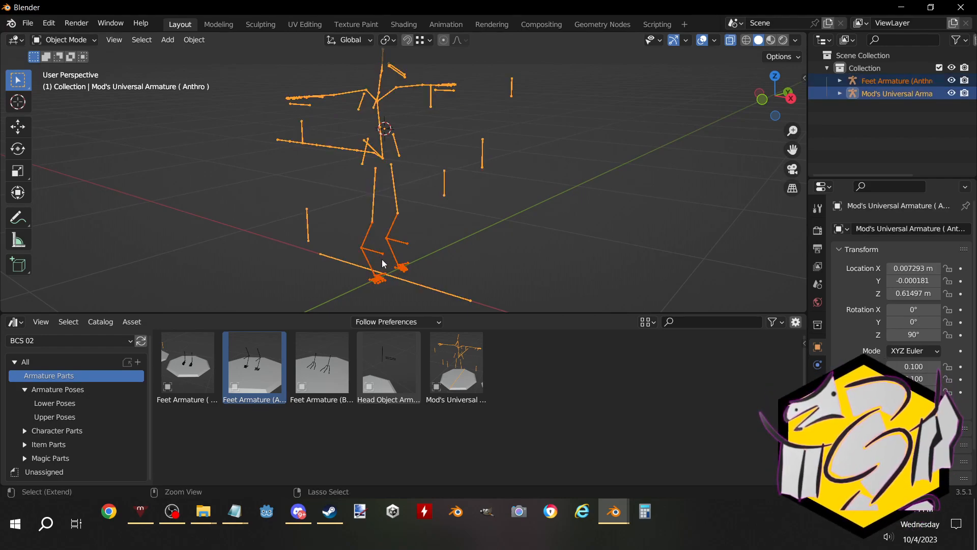
click(194, 41)
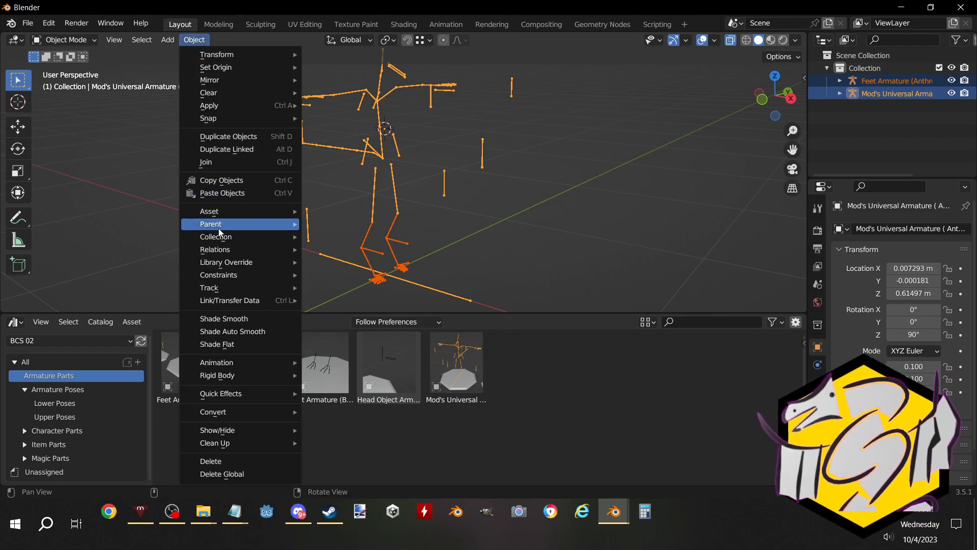
click(214, 162)
Enter Edit Mode on the joined armature, show the bone properties and widen the properties area
key(Tab)
middle_drag(313, 220, 328, 206)
scroll(331, 205, up, 3)
scroll(336, 198, down, 1)
scroll(336, 197, up, 2)
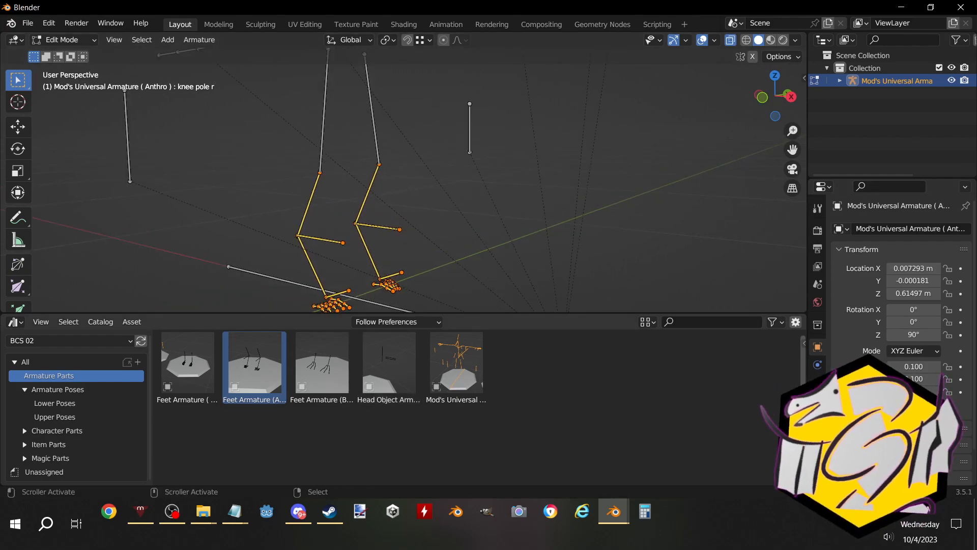
click(818, 419)
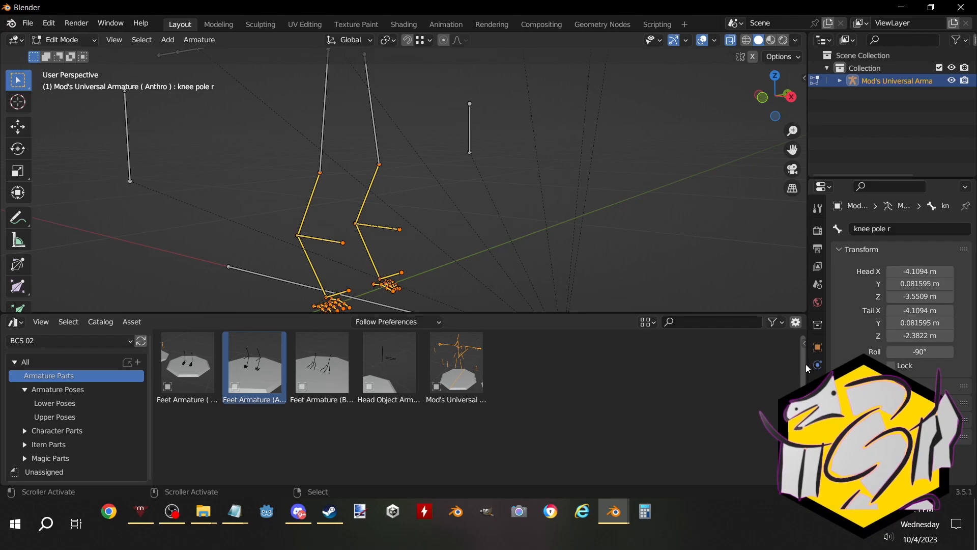
drag(808, 364, 749, 364)
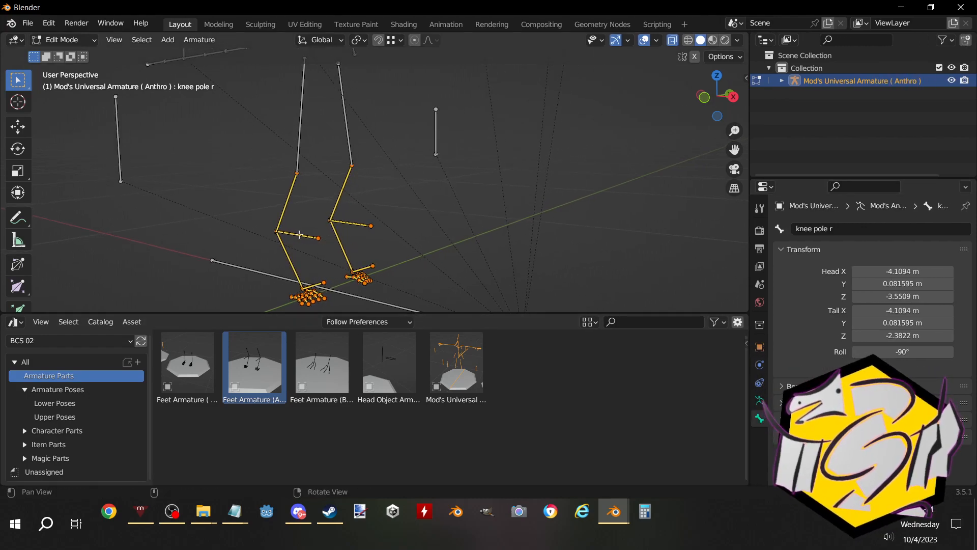
Check how the gaskin r bone is attached to thigh r by test-moving it, and cancel the move
click(299, 159)
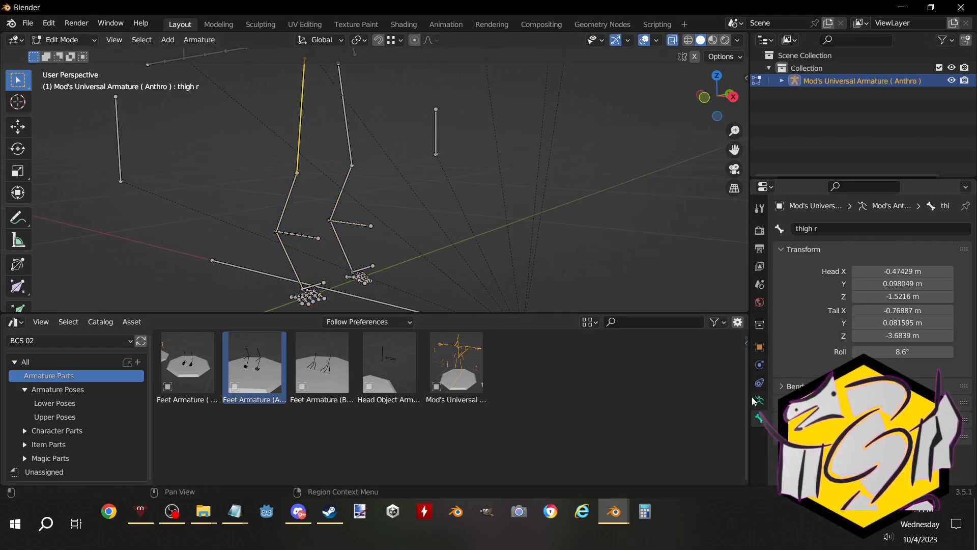
scroll(875, 305, down, 3)
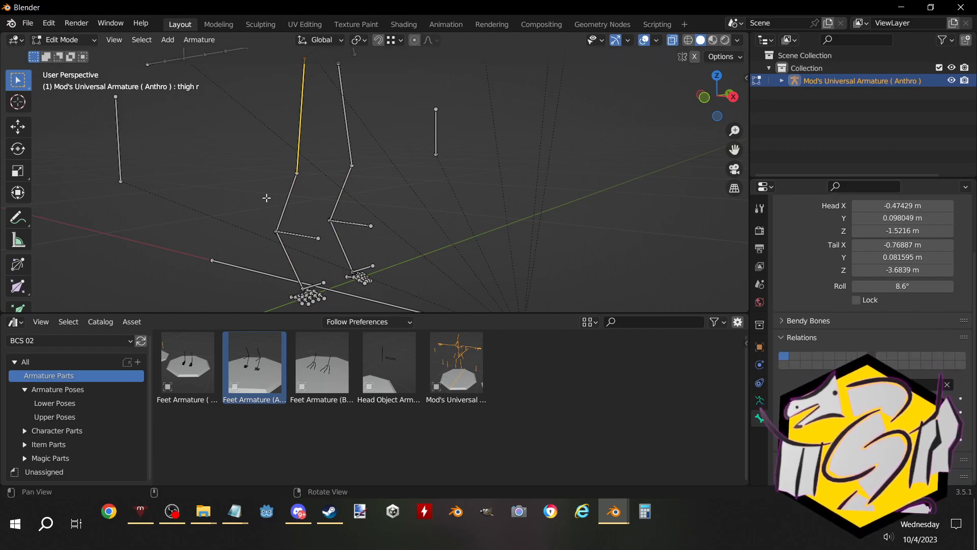
click(292, 182)
click(291, 183)
click(291, 185)
click(291, 187)
click(291, 188)
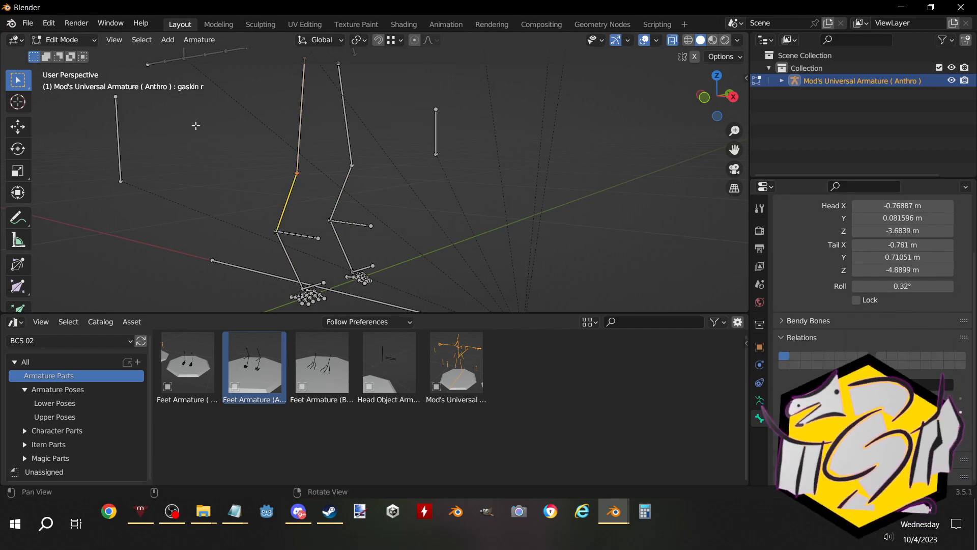
key(g)
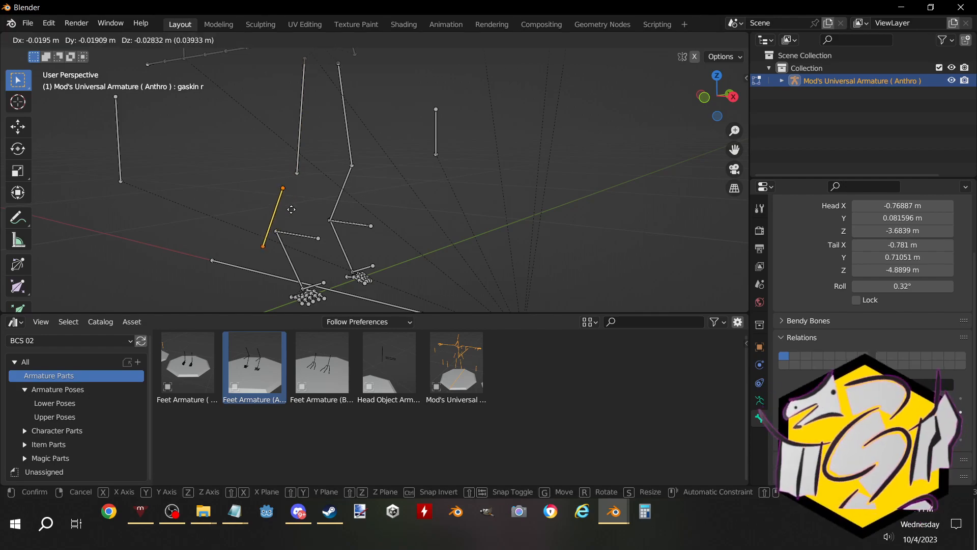
right_click(274, 195)
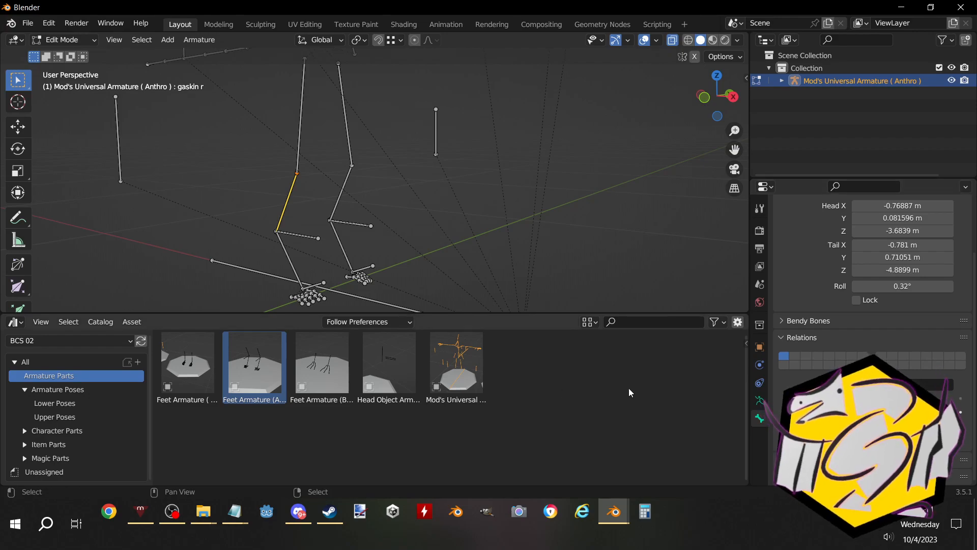
Examine the relations settings of the thigh r bone in Edit Mode
click(300, 174)
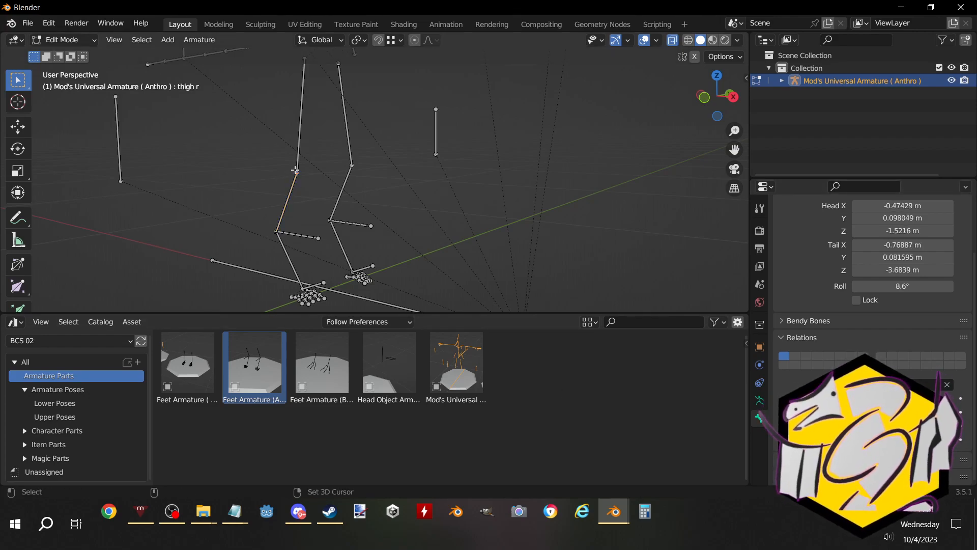
key(Tab)
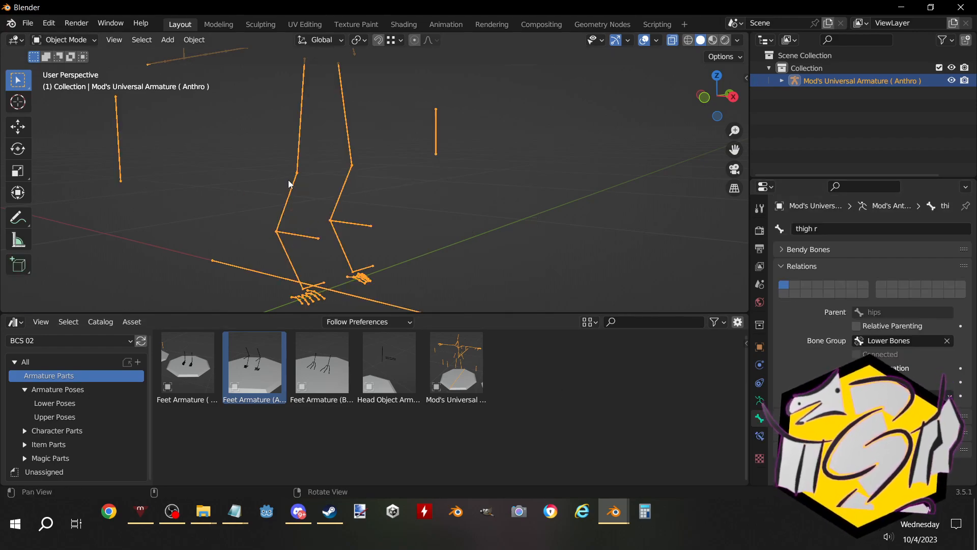
key(Tab)
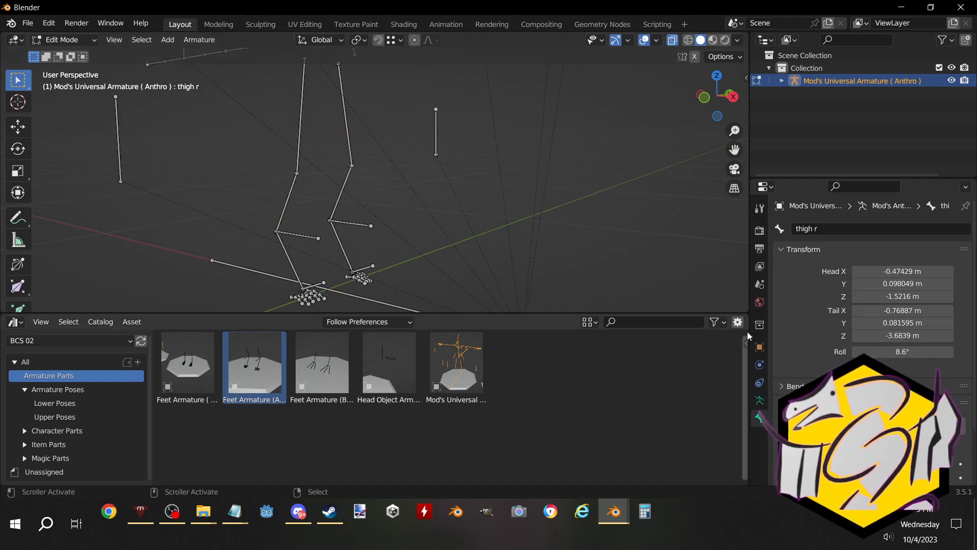
click(302, 160)
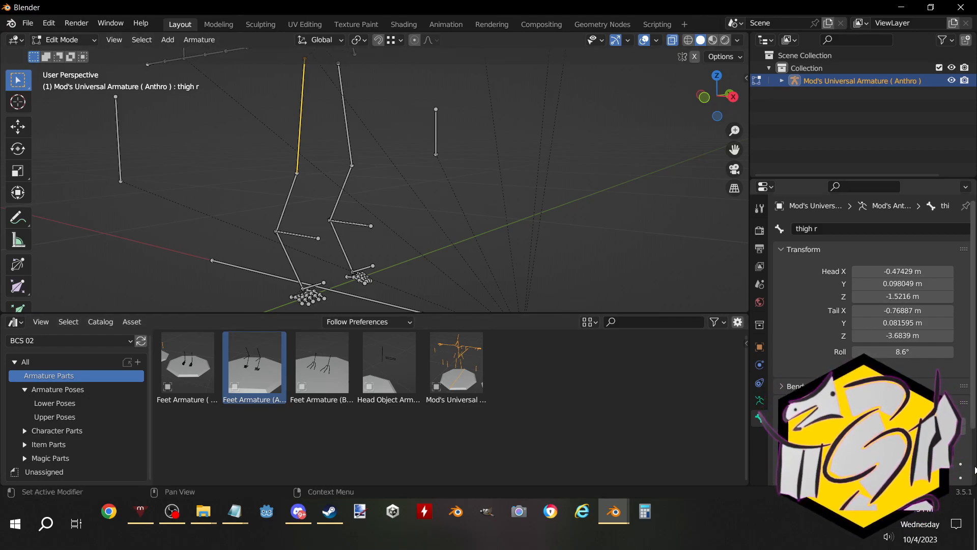
scroll(866, 382, down, 3)
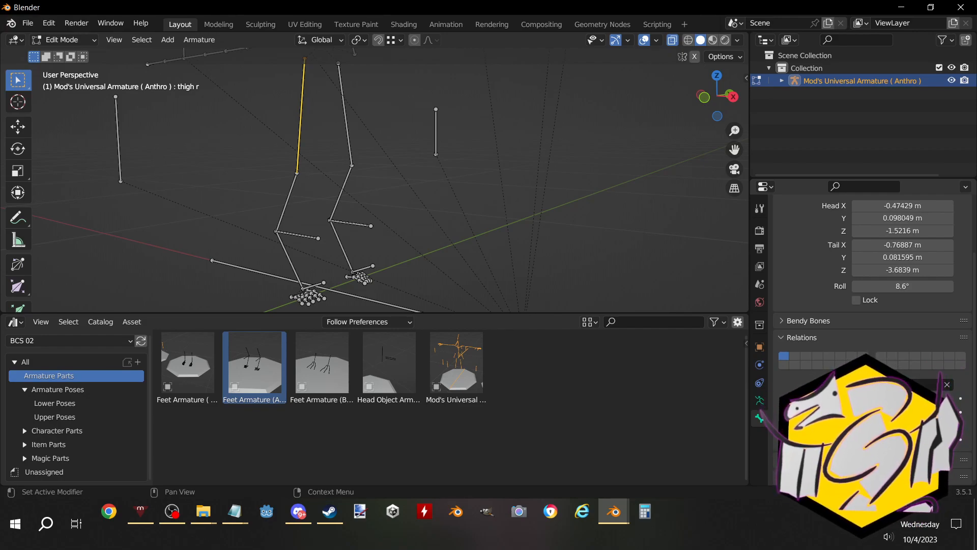
Set the parent of the gaskin r bone to thigh r
click(287, 187)
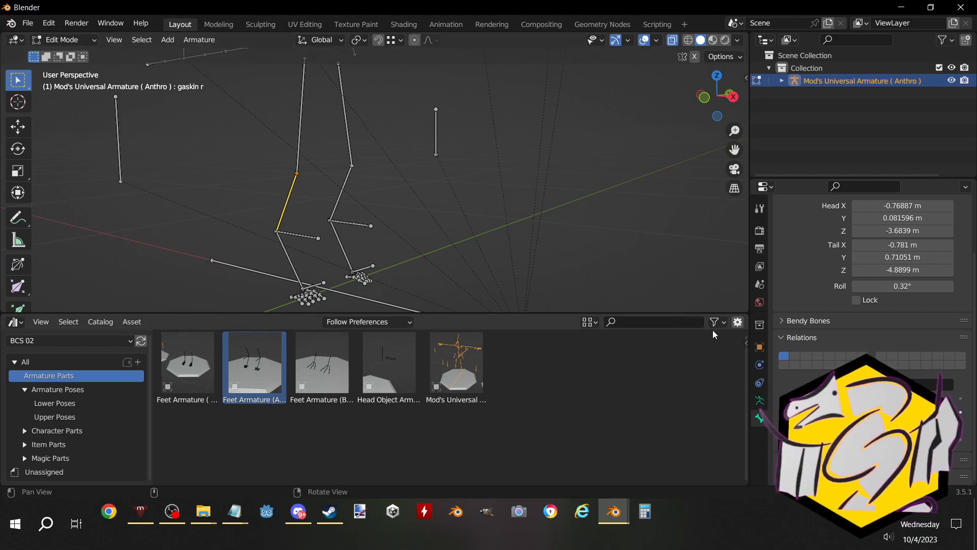
click(896, 385)
text(th)
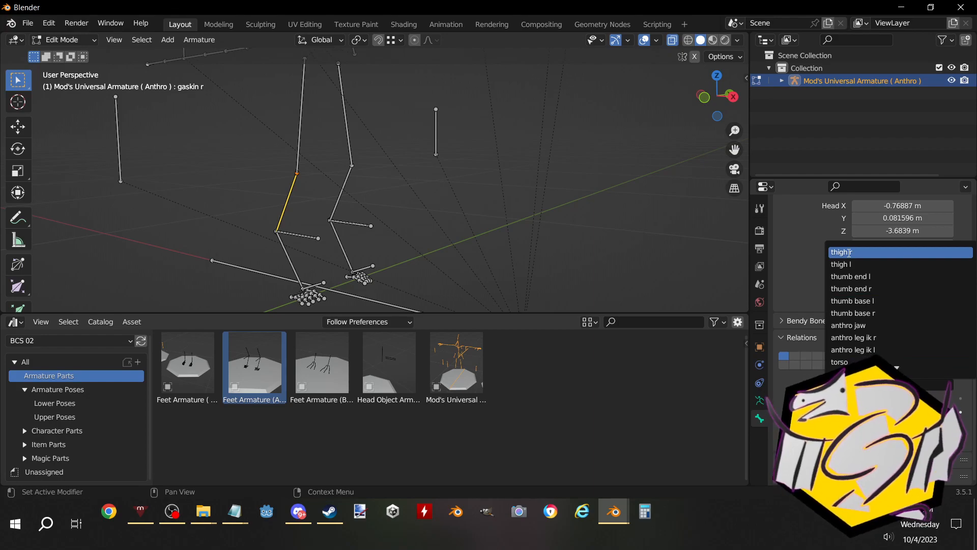
click(849, 253)
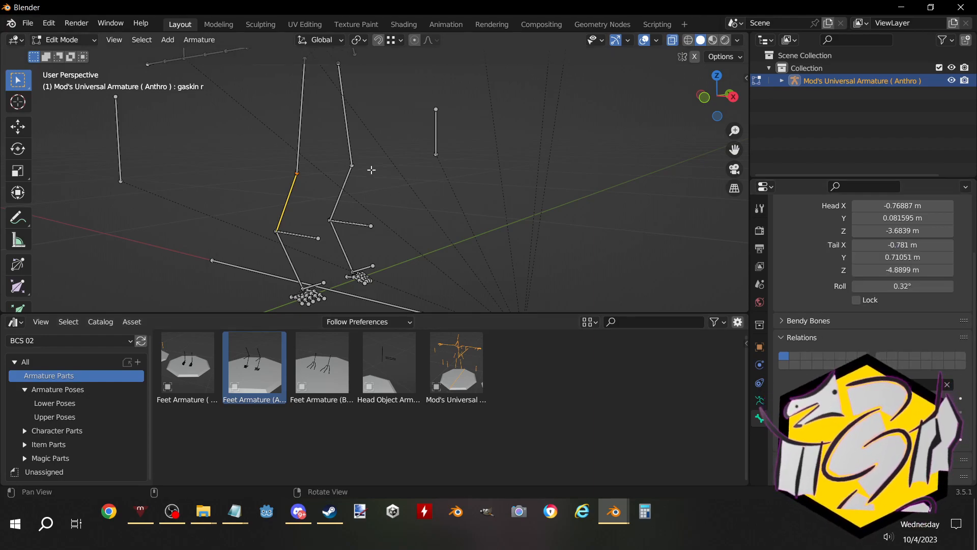
Set the parent of the gaskin l bone to thigh l
click(346, 180)
click(899, 385)
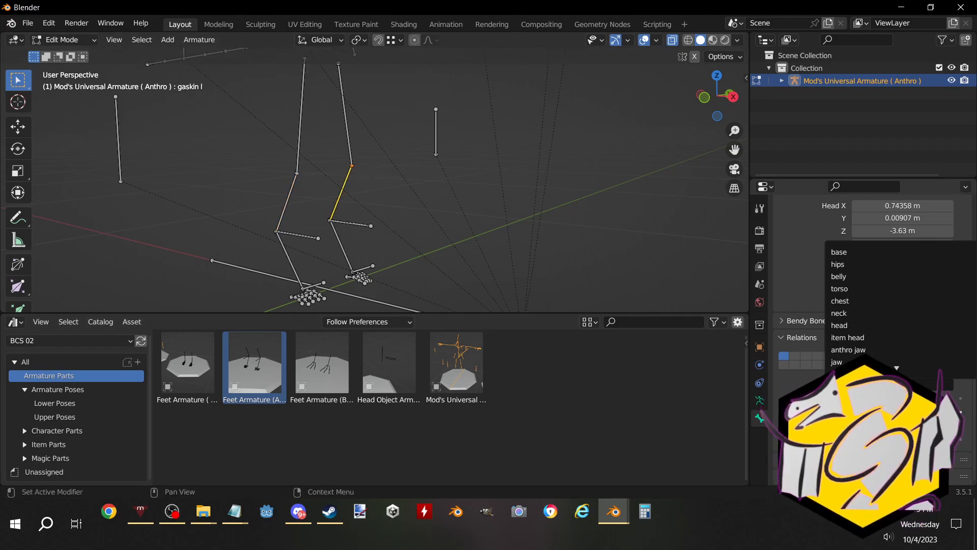
text(th)
click(845, 265)
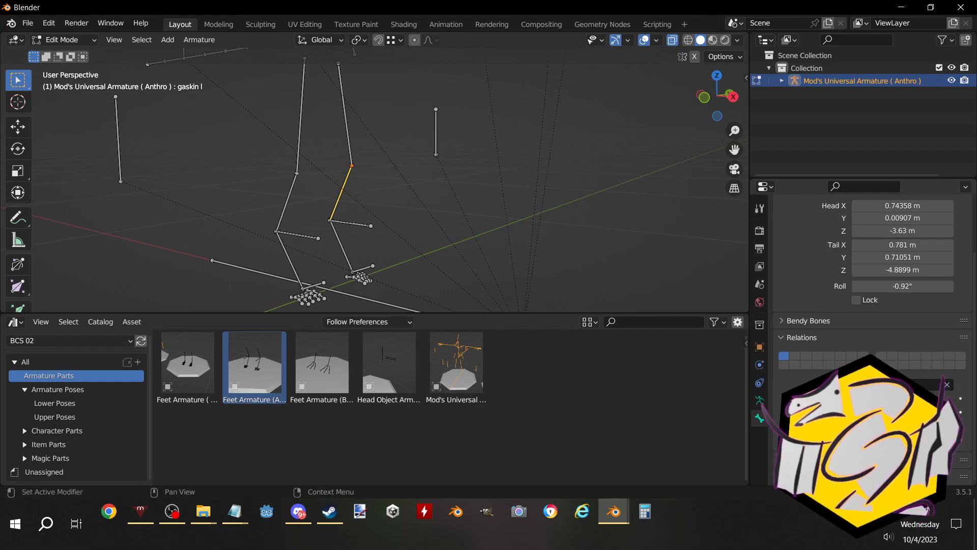
Examine the cannon, foot and anthro leg ik bones on both legs and their parent relations
middle_drag(298, 202, 357, 179)
click(315, 186)
click(362, 164)
click(324, 185)
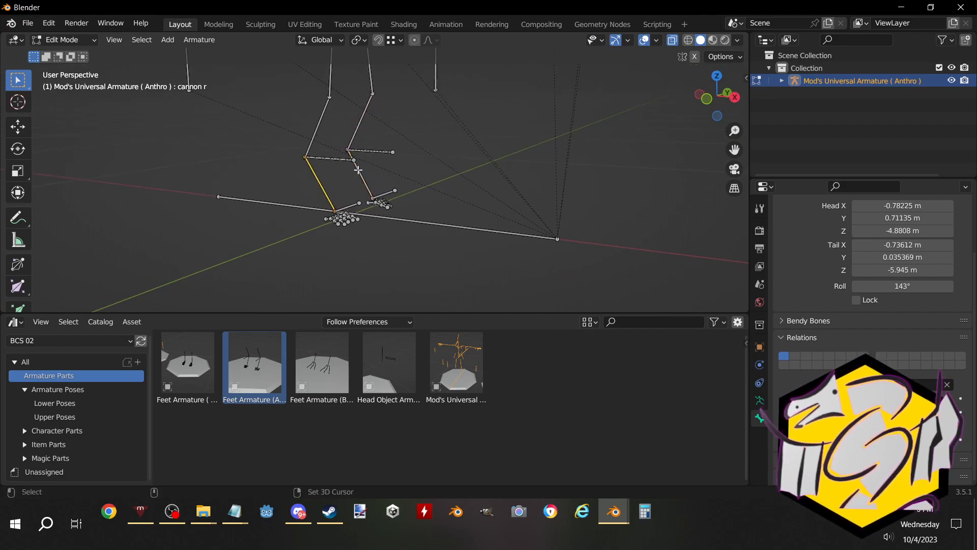
click(359, 171)
click(324, 185)
click(379, 152)
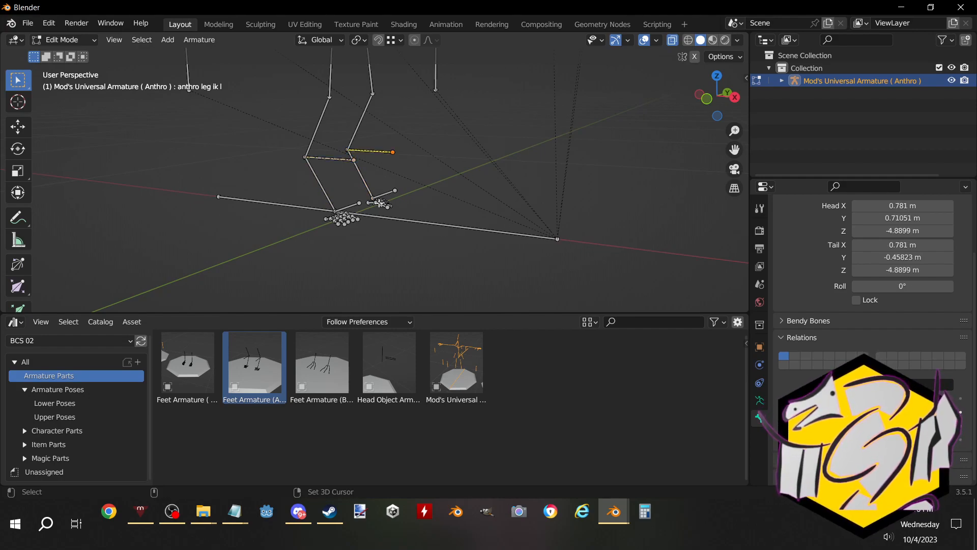
click(344, 210)
click(331, 161)
middle_drag(331, 161, 406, 232)
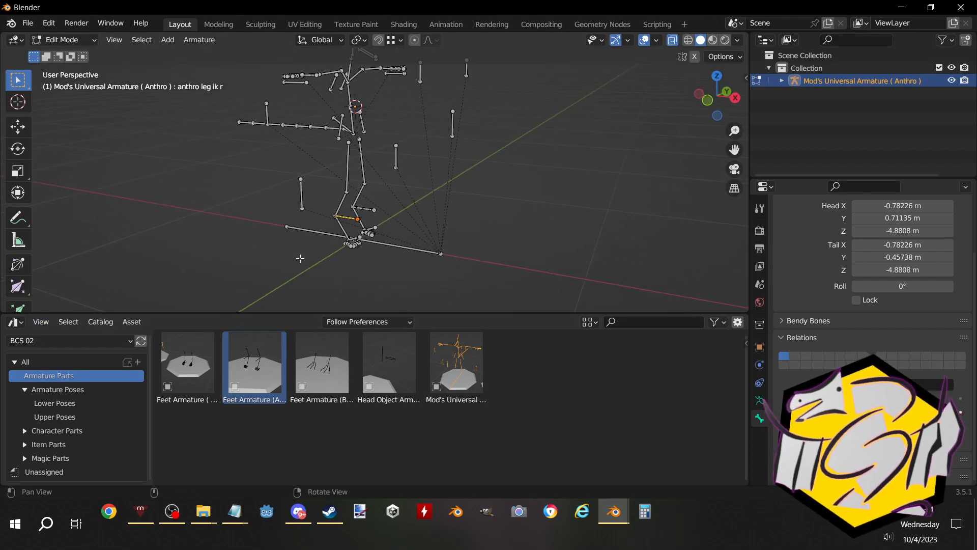
Switch the armature to Pose Mode and select the hips bone, viewing the rig from the side
middle_drag(301, 258, 281, 263)
click(65, 41)
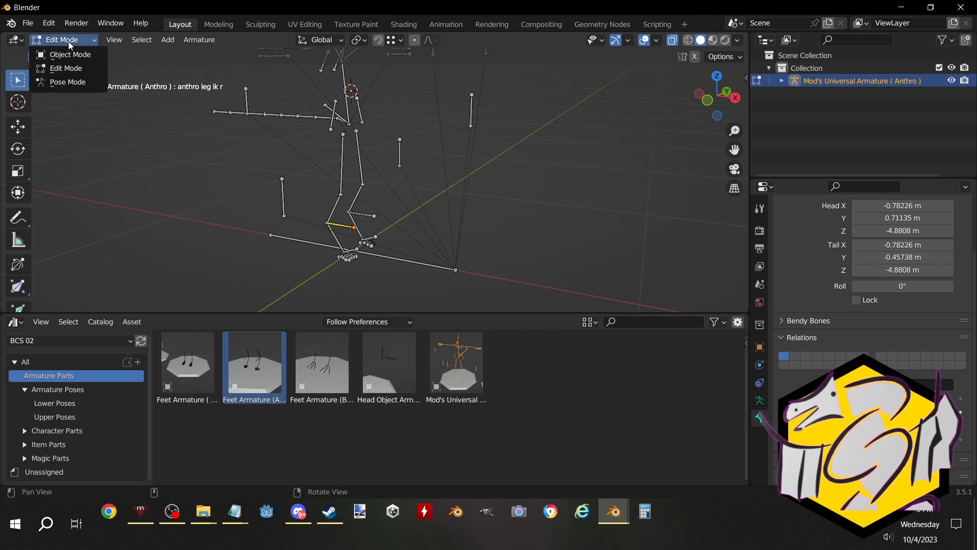
click(68, 83)
middle_drag(289, 176, 377, 151)
click(355, 105)
middle_drag(354, 102, 386, 206)
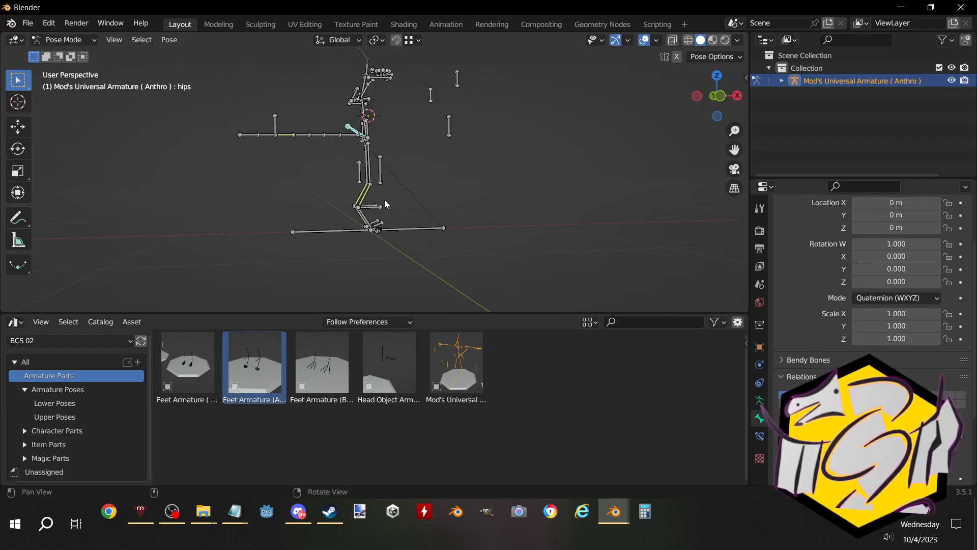
Test-move the hips bone twice and cancel each move to check how the legs follow
key(g)
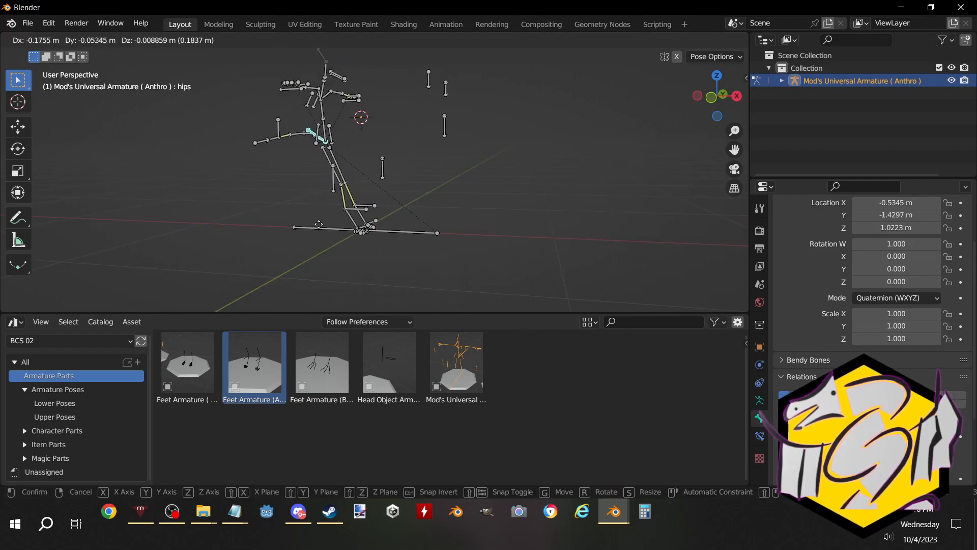
right_click(325, 196)
scroll(364, 211, up, 3)
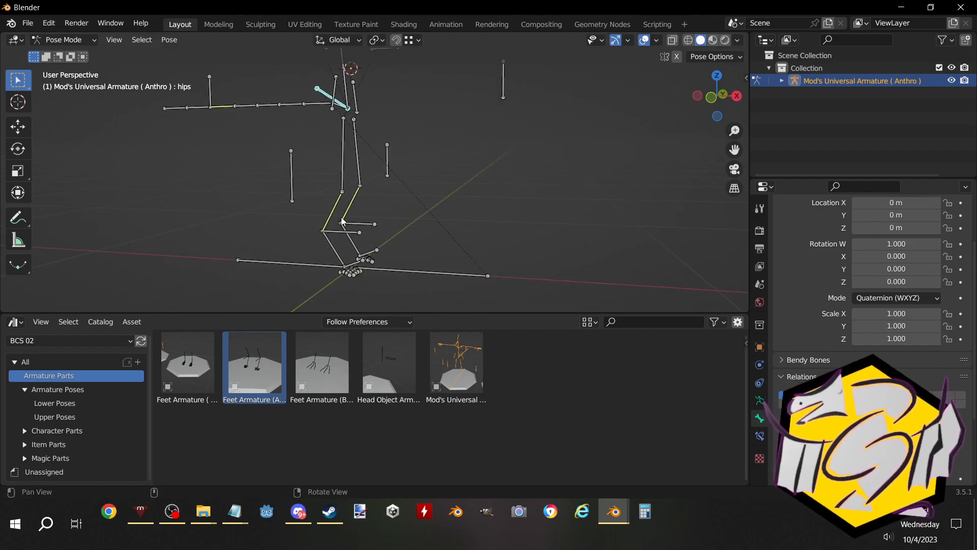
key(g)
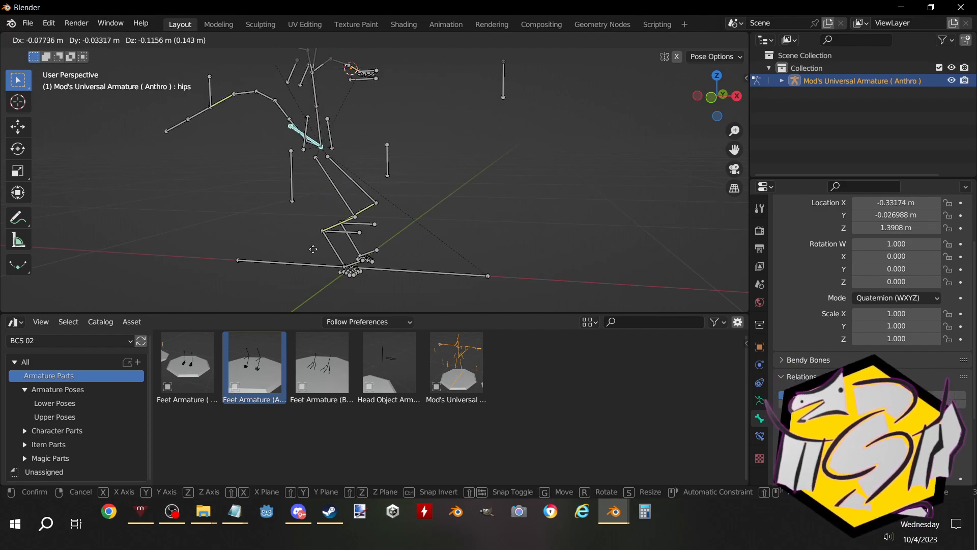
right_click(314, 250)
shift+middle_drag(303, 279, 289, 244)
scroll(289, 244, up, 1)
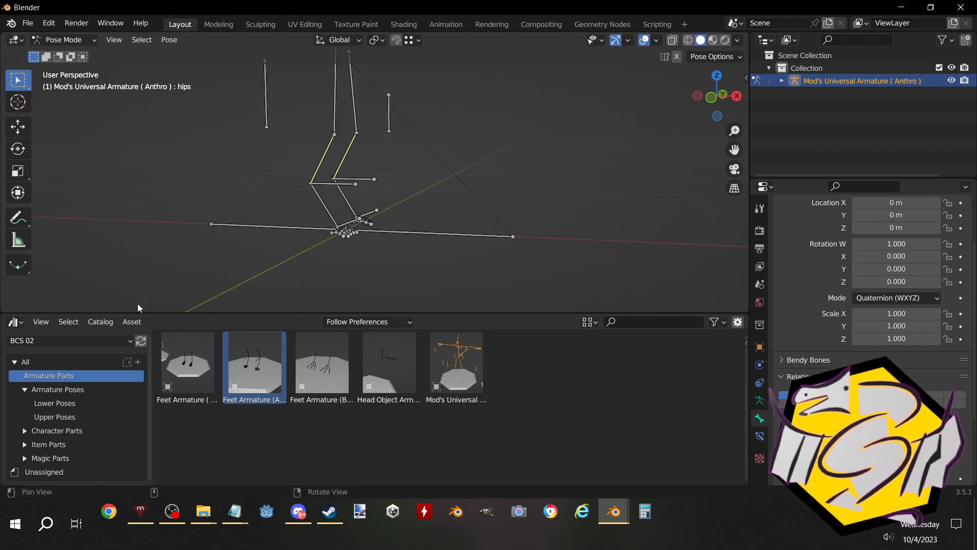
Switch the armature to Edit Mode and set the parent of the anthro leg ik l bone to hips
click(64, 39)
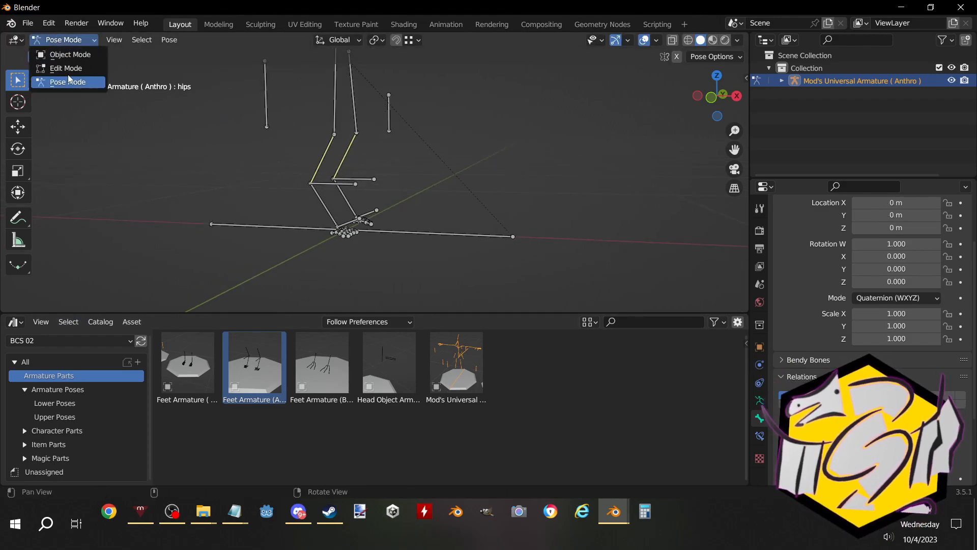
click(56, 69)
click(372, 184)
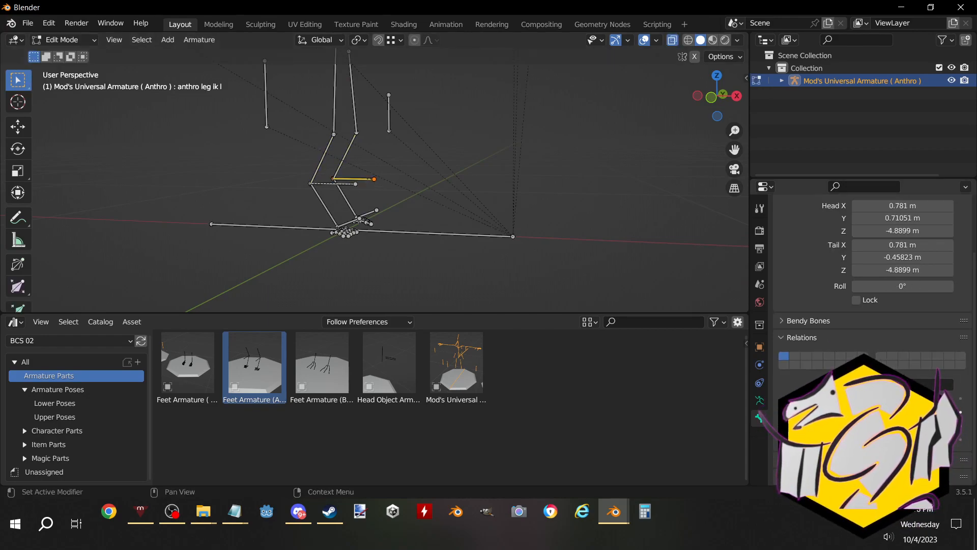
click(901, 385)
text(h)
click(847, 252)
Set the parent of the anthro leg ik r bone to hips
click(329, 184)
click(901, 385)
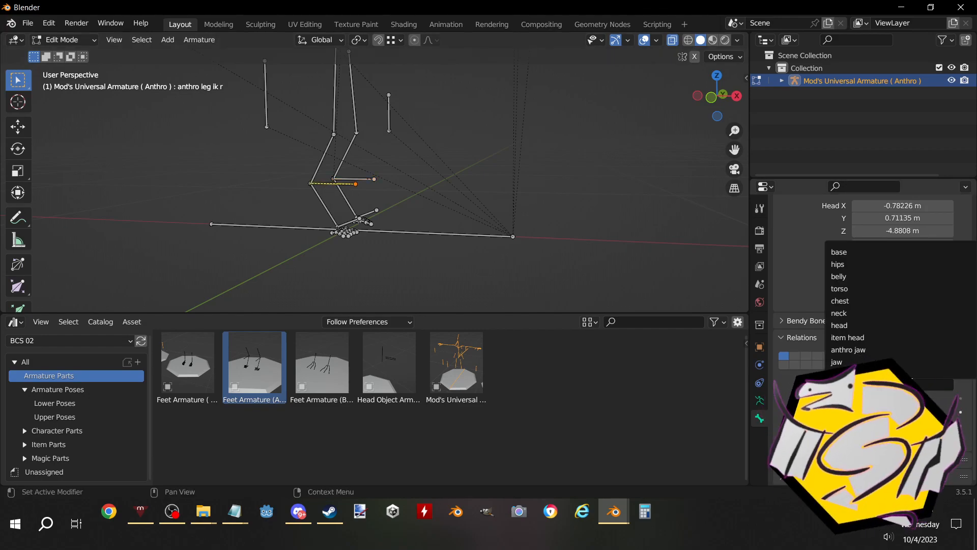
text(h)
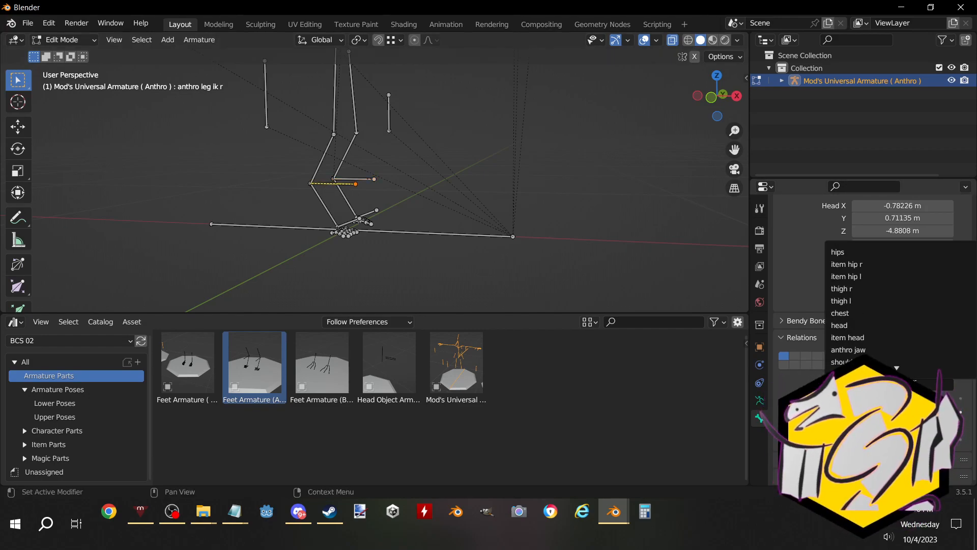
key(BackSpace)
key(BackSpace)
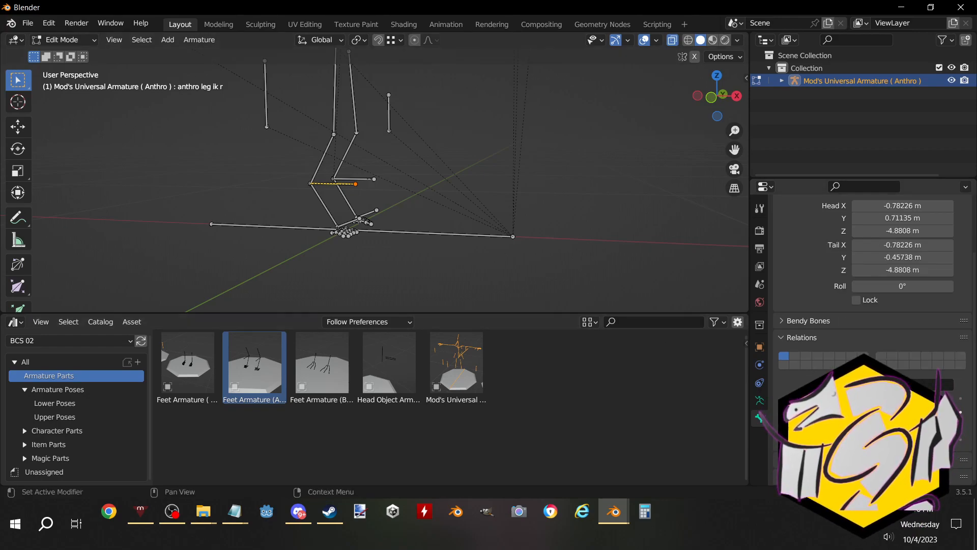
text(h)
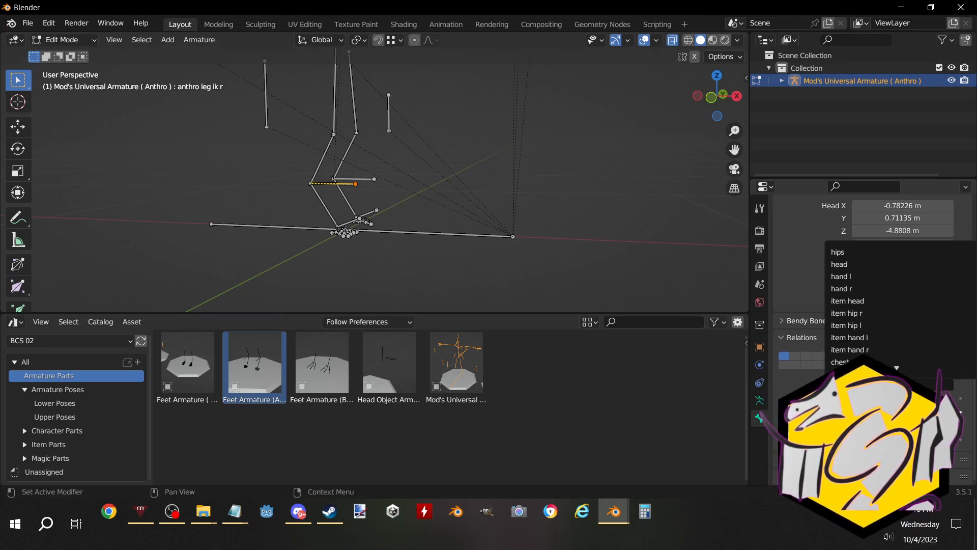
click(846, 252)
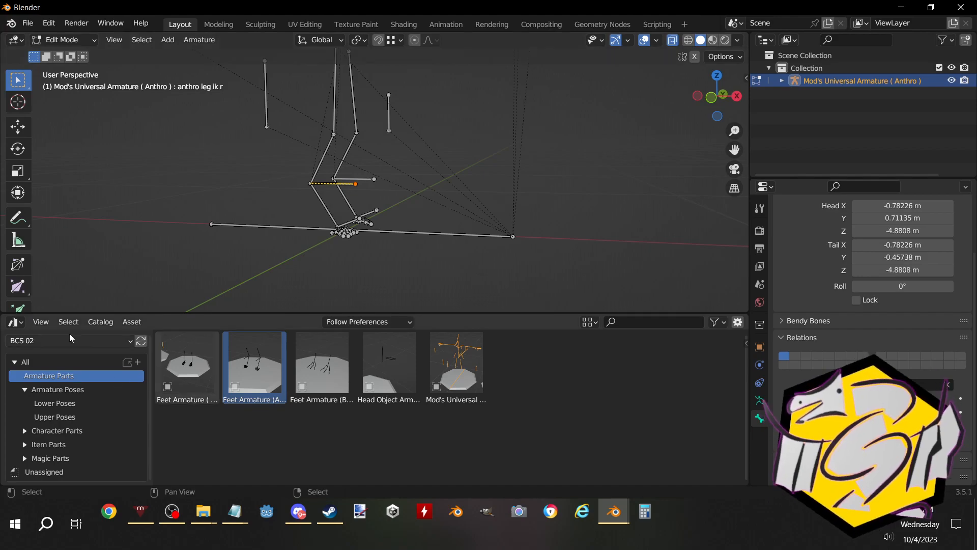
Return the armature to Pose Mode and select the hips bone
click(62, 40)
click(60, 84)
shift+middle_drag(358, 171, 380, 248)
scroll(331, 148, up, 1)
click(328, 76)
scroll(350, 191, down, 1)
scroll(350, 193, down, 1)
middle_drag(350, 192, 369, 199)
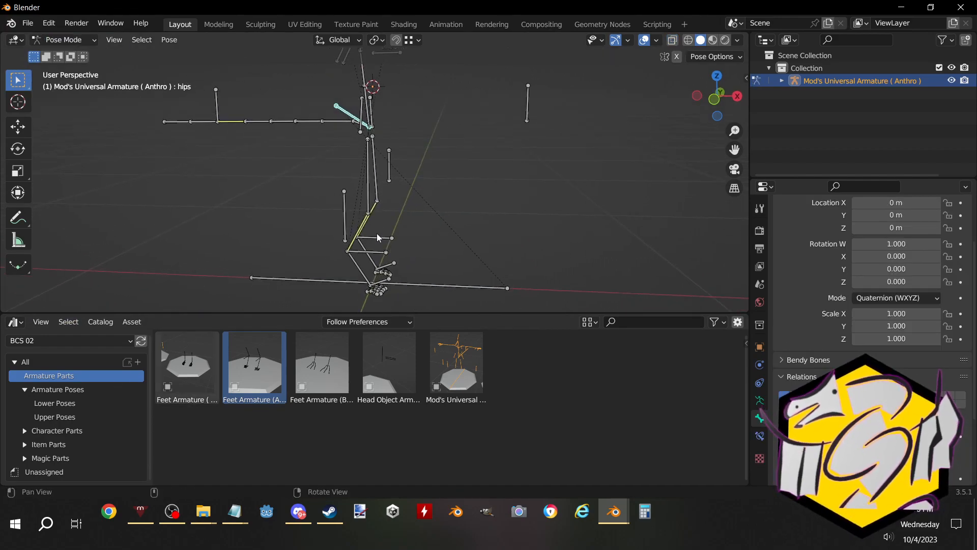
Test-move the hips bone again and cancel, checking that the leg ik bones follow it
key(g)
right_click(378, 232)
scroll(390, 244, down, 3)
middle_drag(405, 258, 428, 268)
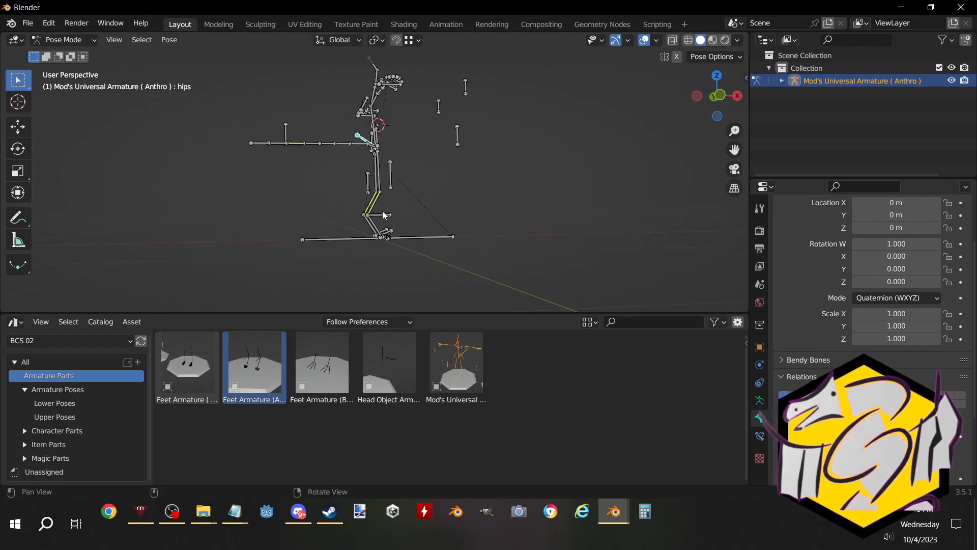
key(g)
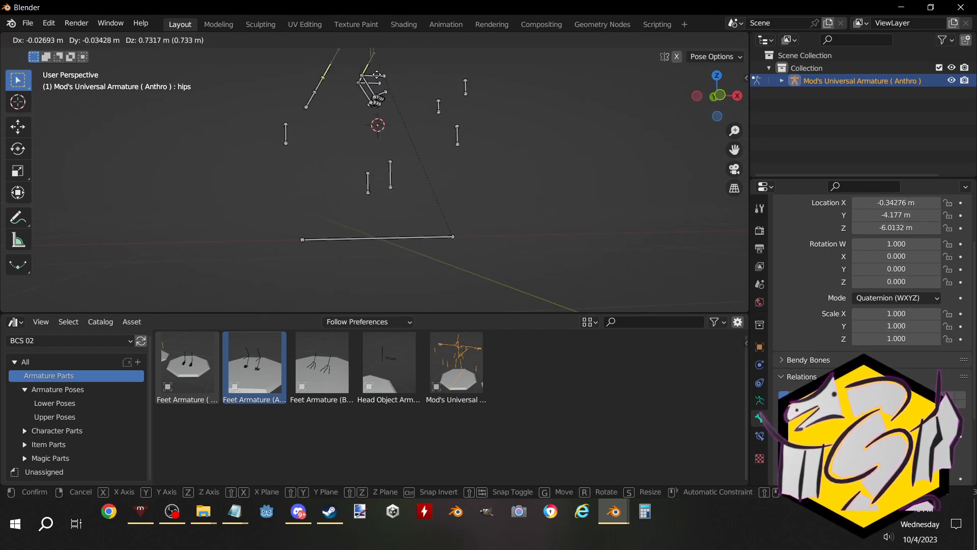
right_click(392, 243)
scroll(388, 241, up, 2)
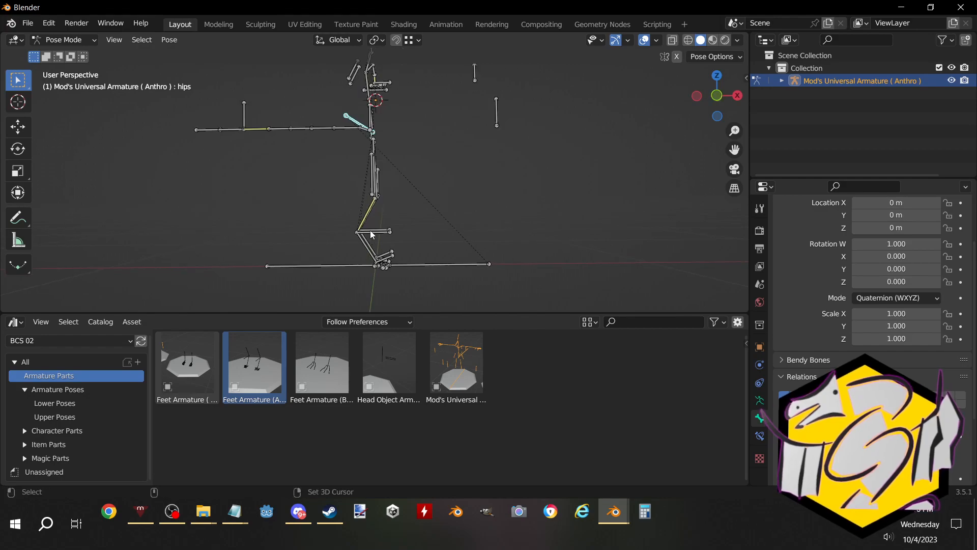
Try moving the anthro leg ik r bone and a bone near the hips, and undo the changes
click(381, 232)
middle_drag(381, 231, 359, 227)
key(g)
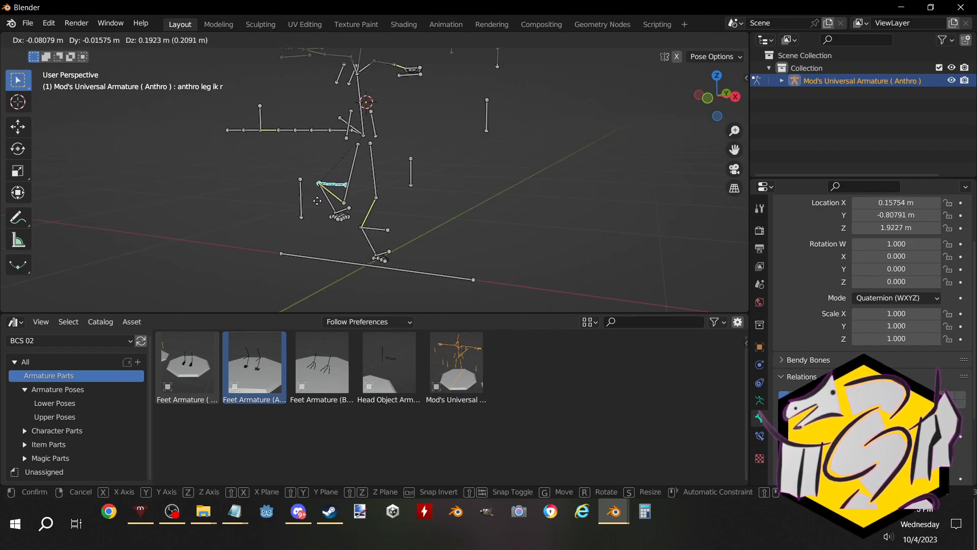
click(319, 200)
click(346, 126)
key(g)
right_click(354, 110)
middle_drag(379, 166, 419, 180)
key(ctrl+z)
key(ctrl+z)
middle_drag(432, 230, 479, 204)
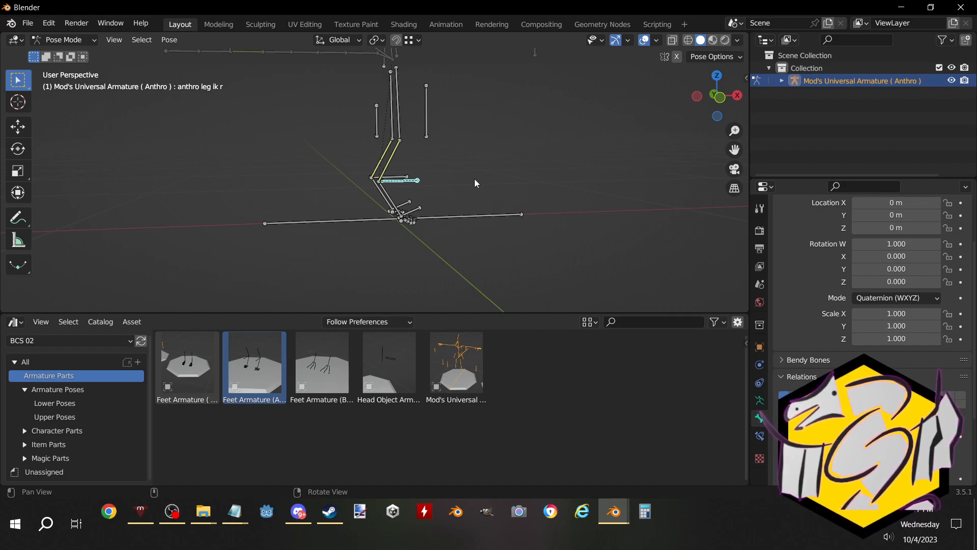
Switch the armature to Object Mode and show the Arms assets under Character Parts
click(31, 394)
middle_drag(219, 239, 141, 242)
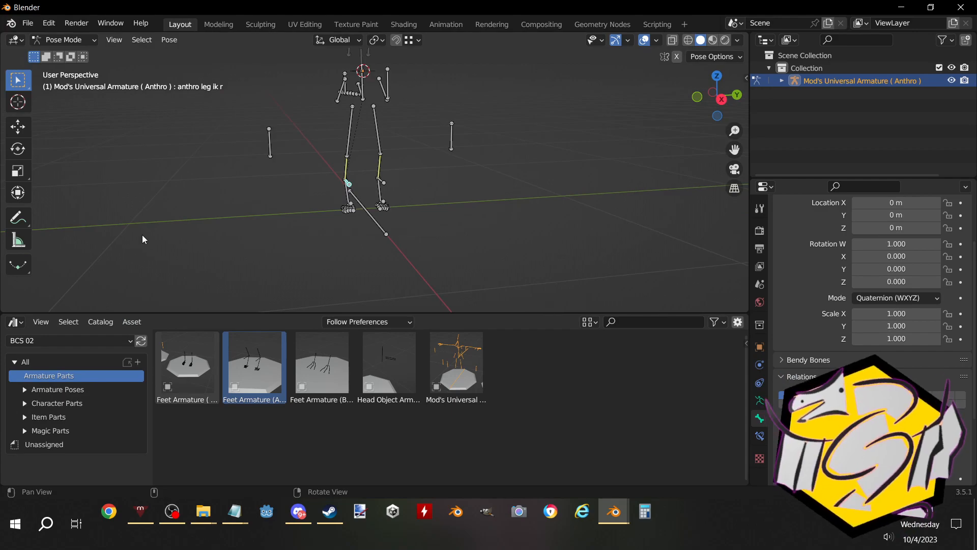
middle_drag(248, 276, 269, 233)
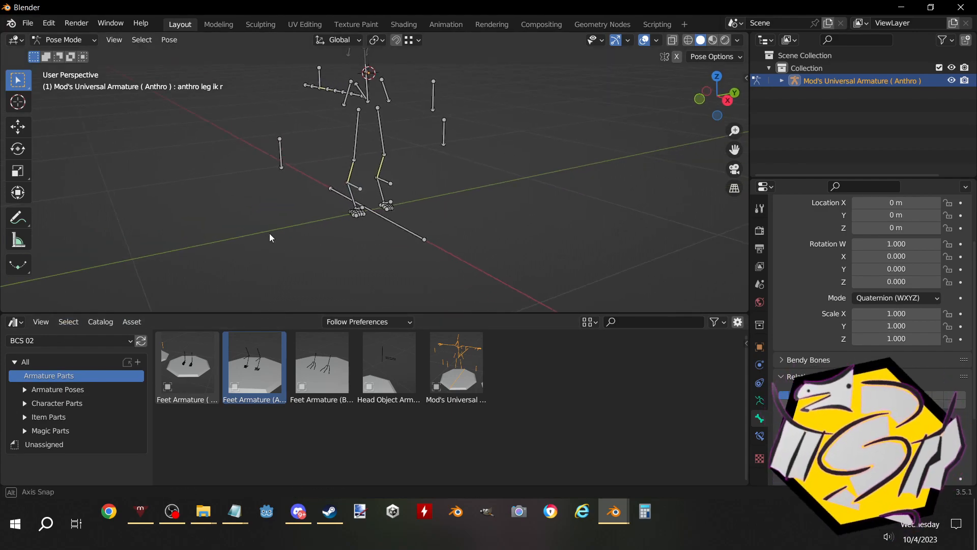
click(66, 40)
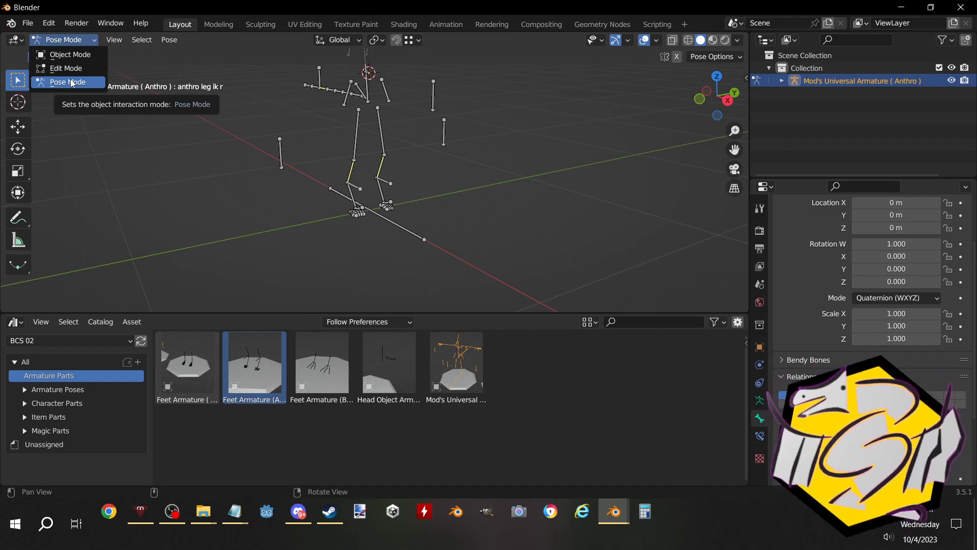
click(59, 55)
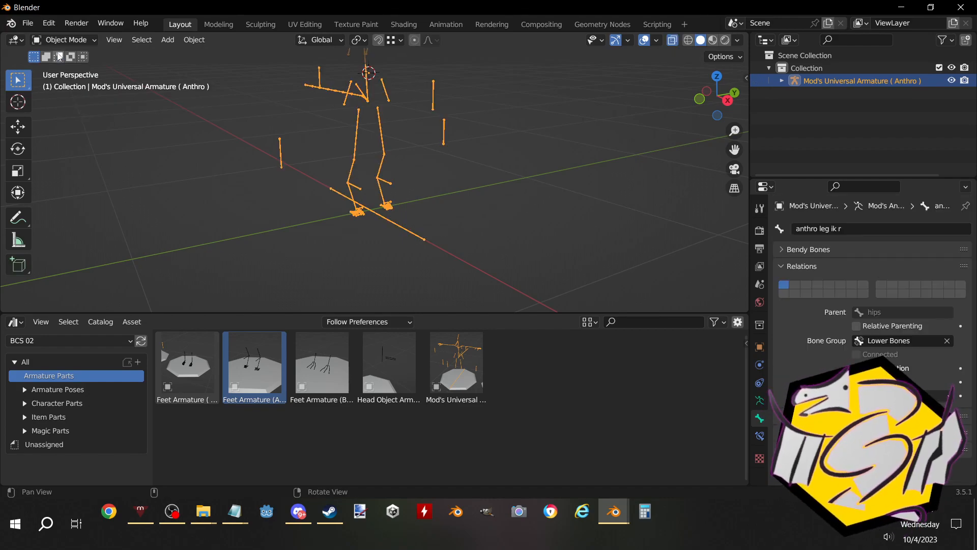
click(24, 403)
scroll(35, 403, down, 3)
click(43, 378)
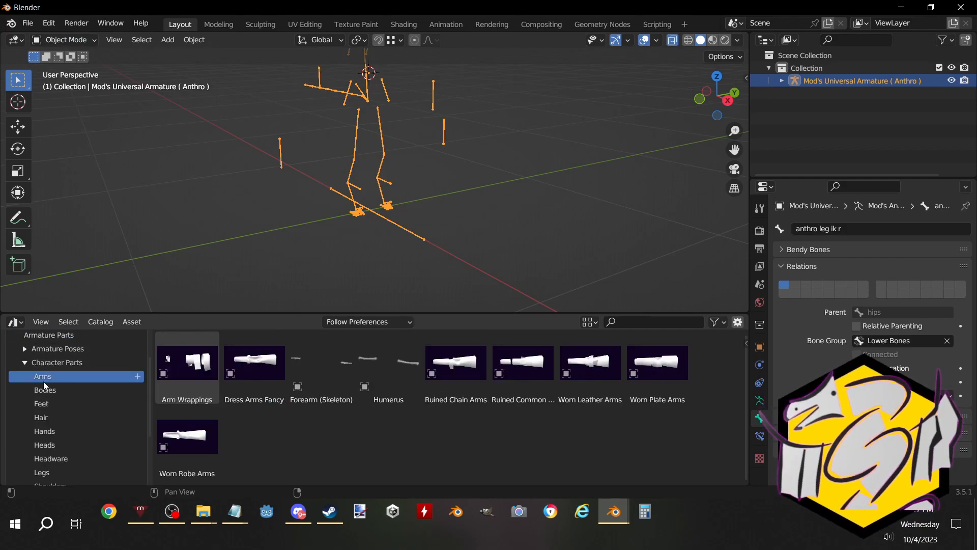
Add the Arm Wrappings asset to the scene and snap it to the 3D cursor
middle_drag(189, 212, 229, 237)
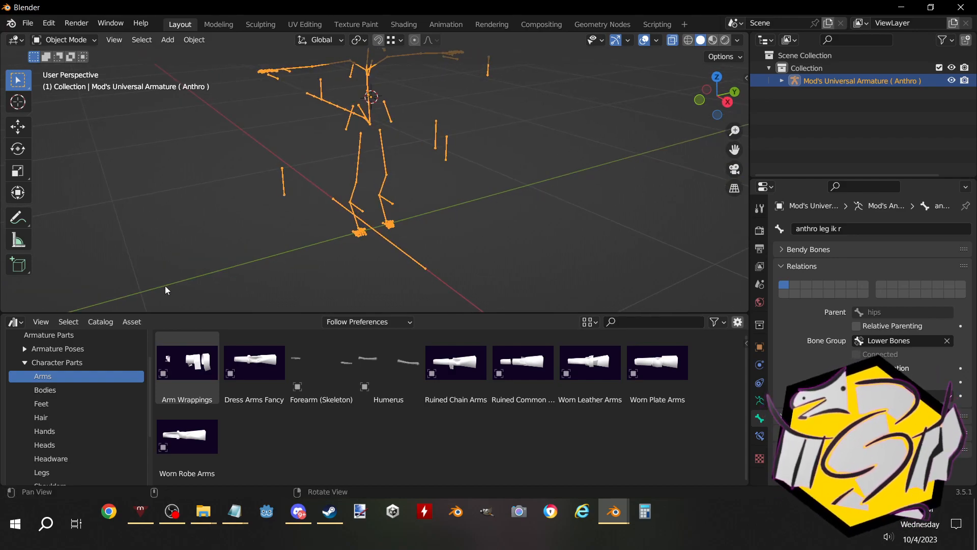
drag(217, 388, 175, 240)
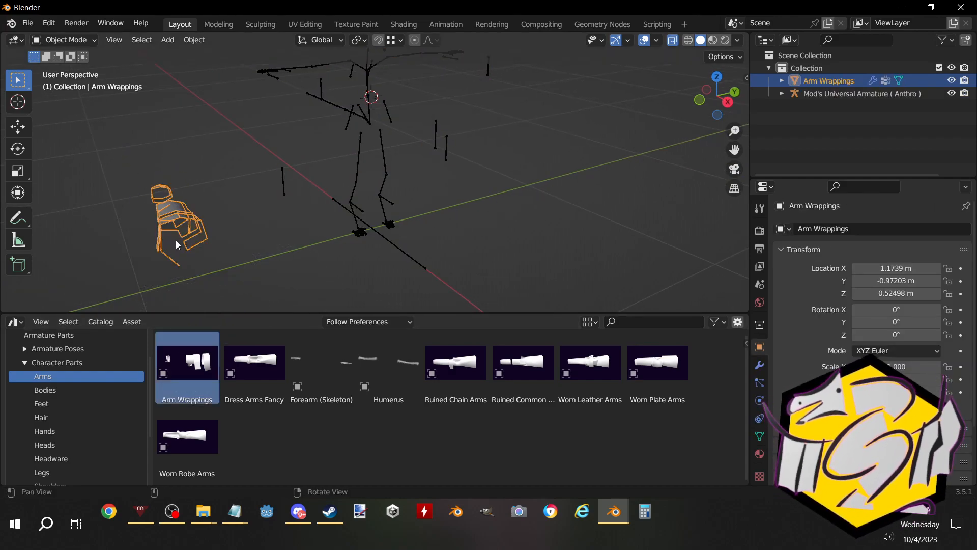
key(shift+s)
click(231, 164)
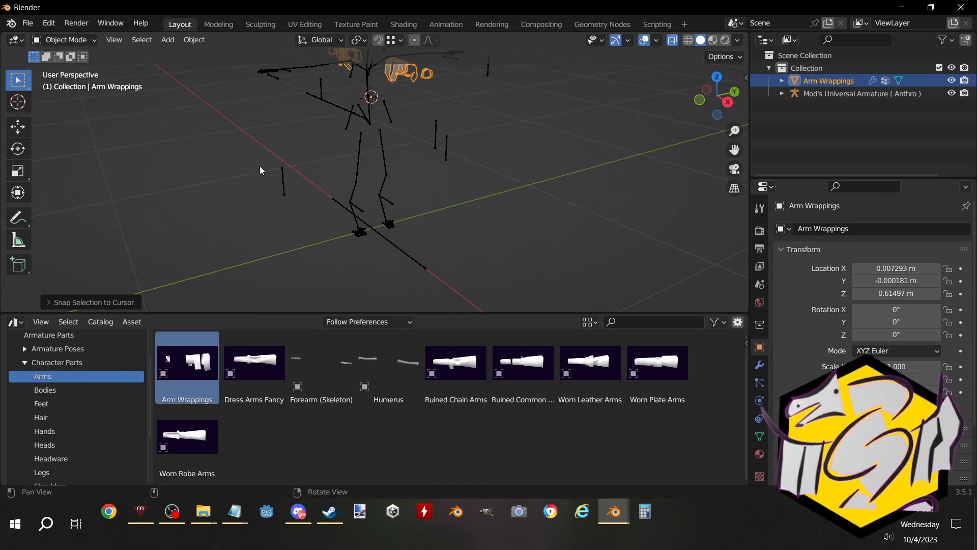
Rotate the Arm Wrappings 90° around the Z axis to line them up with the armature's arms
text(rz90)
key(Return)
middle_drag(260, 166, 258, 193)
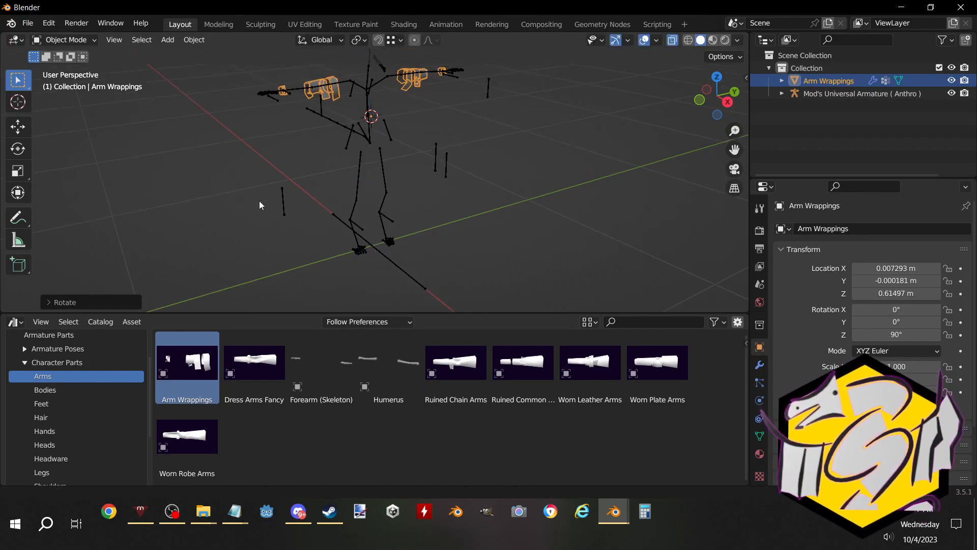
Select the armature and Arm Wrappings together, rotate both -90° around the Z axis, and deselect them
click(258, 221)
key(c)
scroll(373, 207, down, 11)
click(372, 195)
key(Escape)
text(rz-90)
key(Return)
middle_drag(447, 216, 511, 189)
click(566, 220)
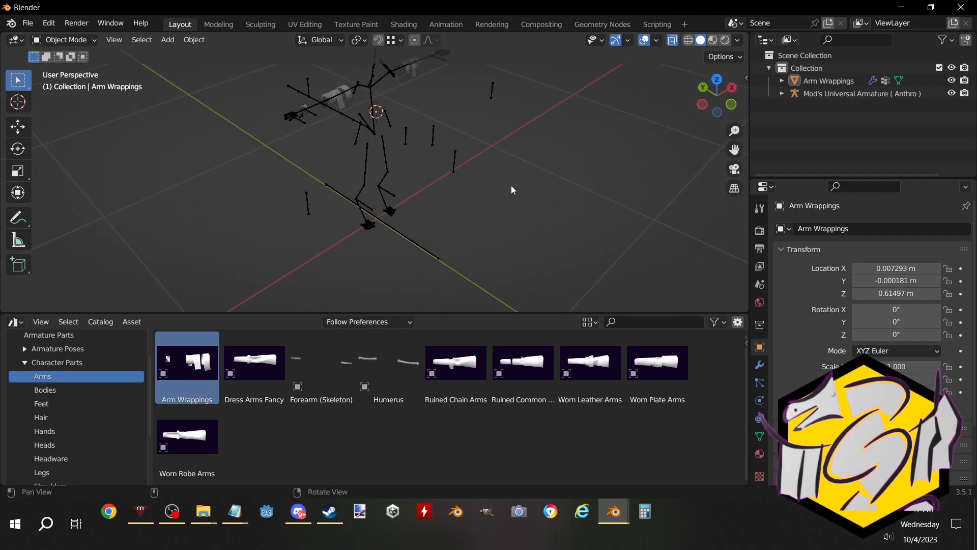
Add the Humerus asset to the scene and snap it to the 3D cursor
shift+middle_drag(512, 186, 444, 206)
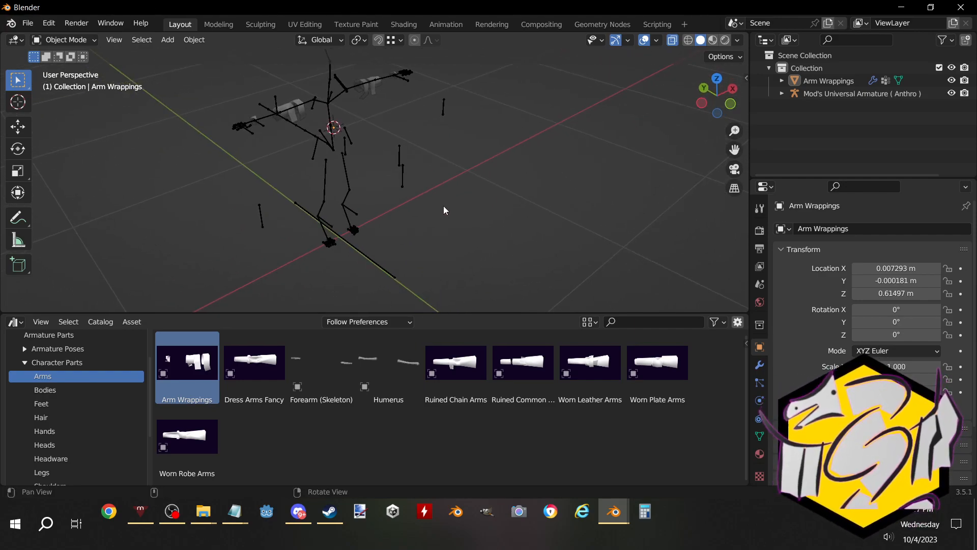
shift+middle_drag(383, 229, 390, 223)
scroll(397, 287, down, 2)
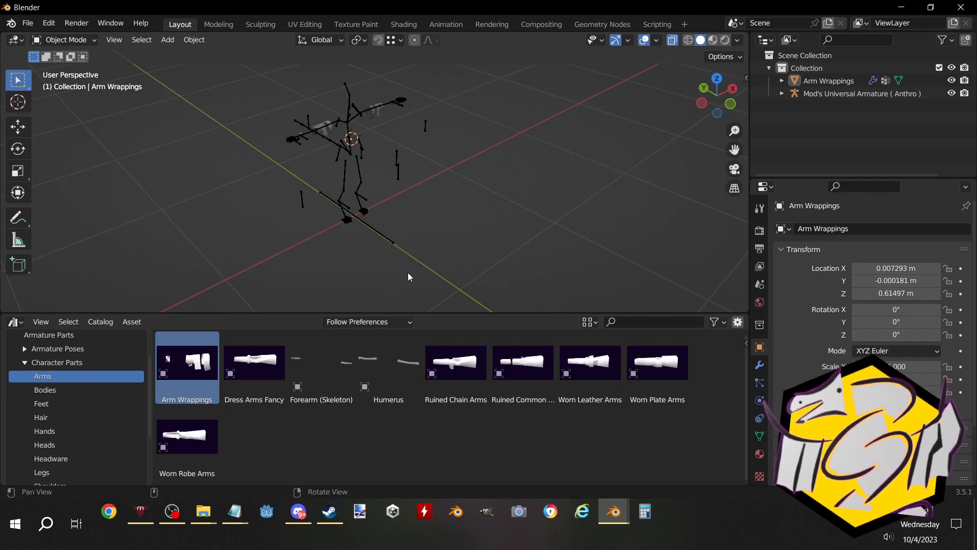
scroll(406, 272, up, 1)
scroll(420, 272, down, 1)
shift+middle_drag(419, 272, 470, 237)
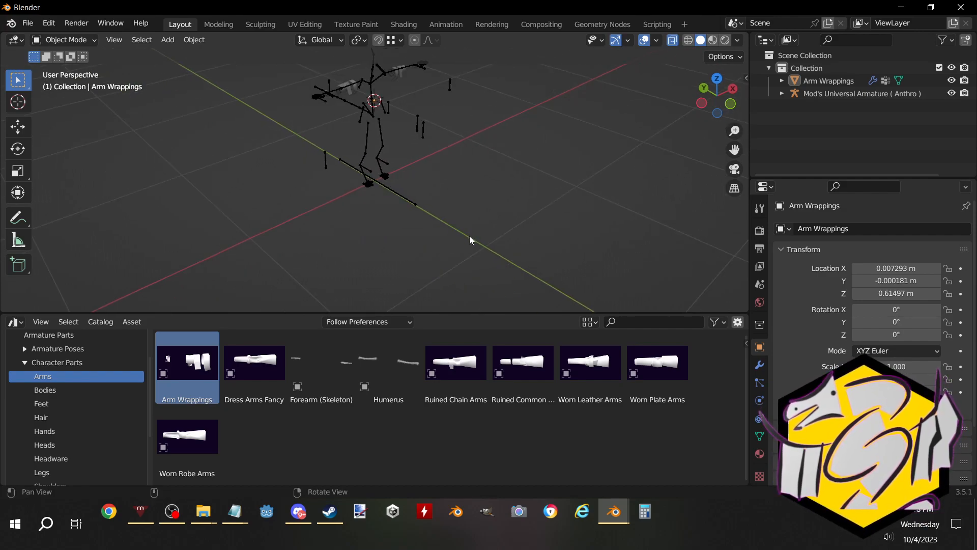
drag(396, 359, 213, 209)
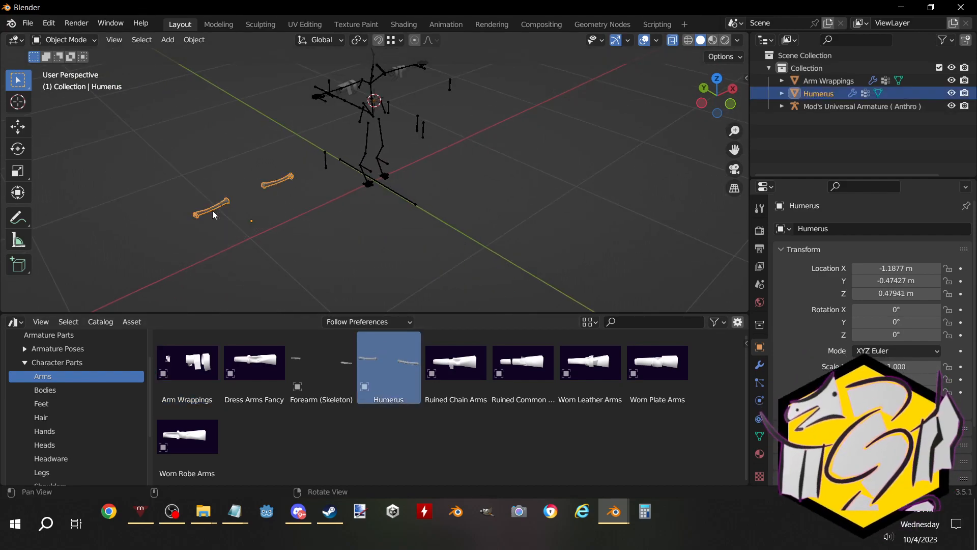
shift+middle_drag(213, 210, 364, 253)
key(shift+s)
click(244, 205)
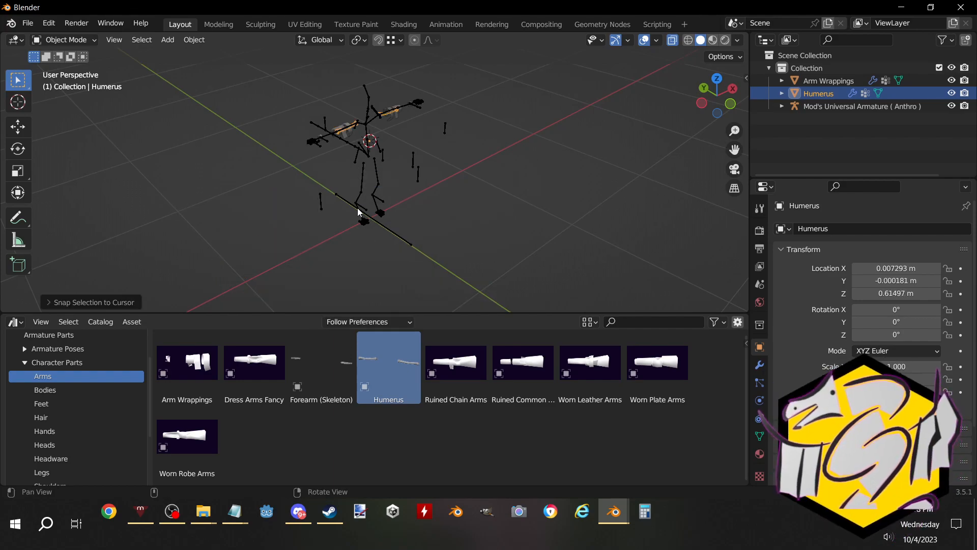
Add the Forearm (Skeleton) asset to the scene and snap it to the 3D cursor
click(338, 362)
drag(350, 383, 249, 251)
drag(337, 383, 323, 443)
right_click(323, 443)
click(336, 369)
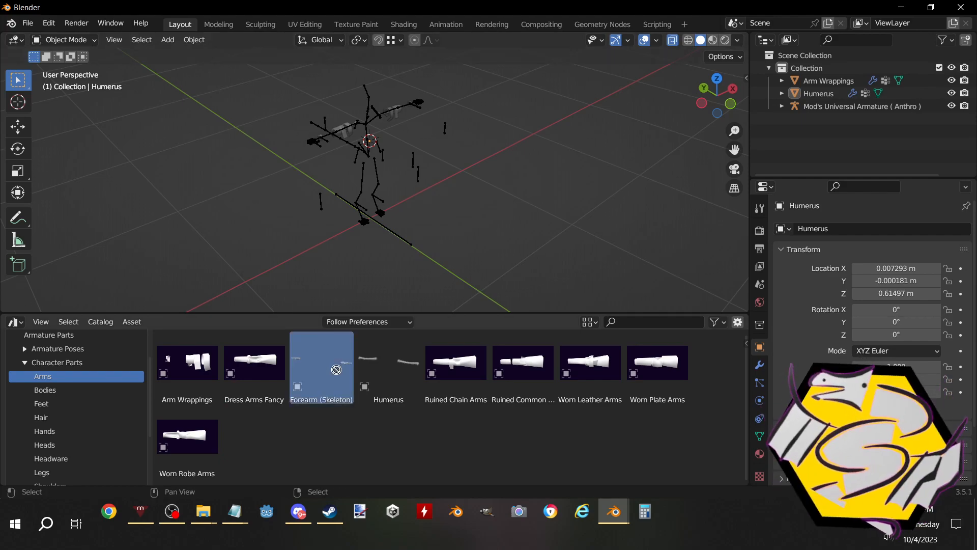
drag(336, 369, 300, 233)
drag(283, 340, 286, 258)
click(19, 121)
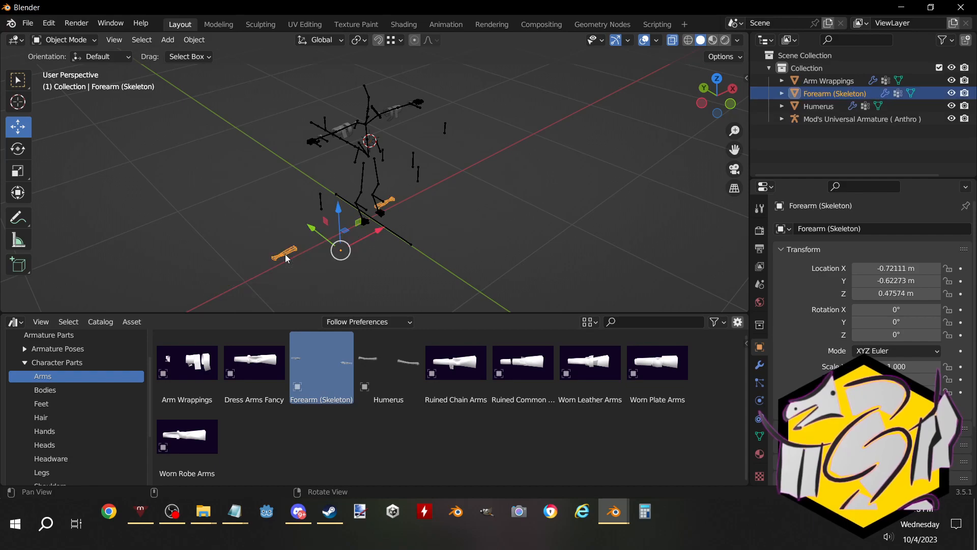
key(shift+s)
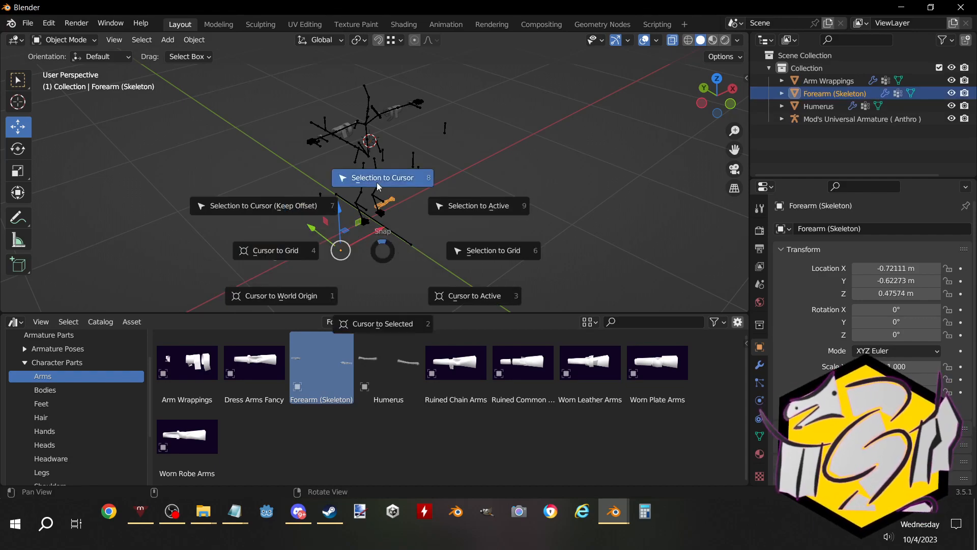
click(383, 232)
mouse_move(391, 254)
middle_down()
mouse_move(381, 271)
mouse_move(347, 167)
mouse_move(344, 246)
mouse_move(377, 224)
mouse_move(407, 254)
middle_up()
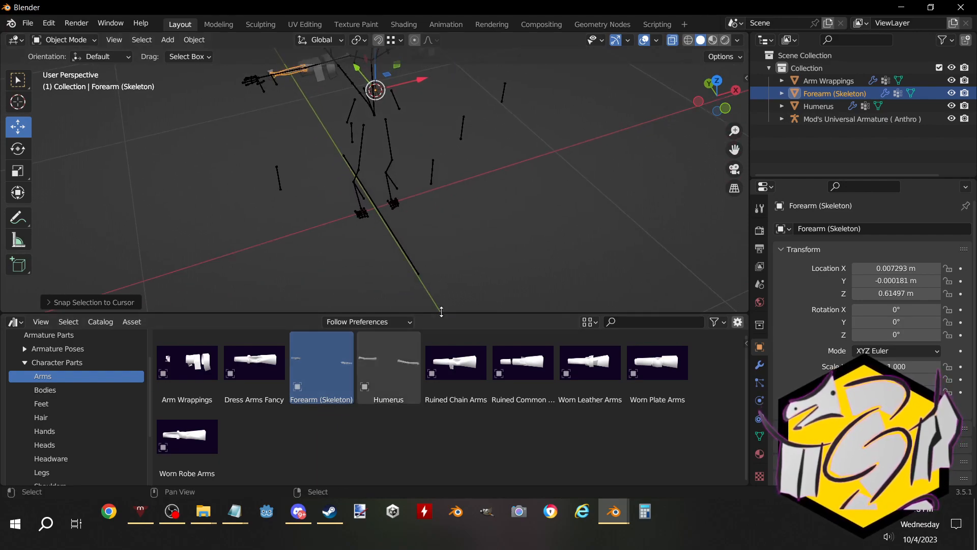
middle_drag(463, 204, 429, 236)
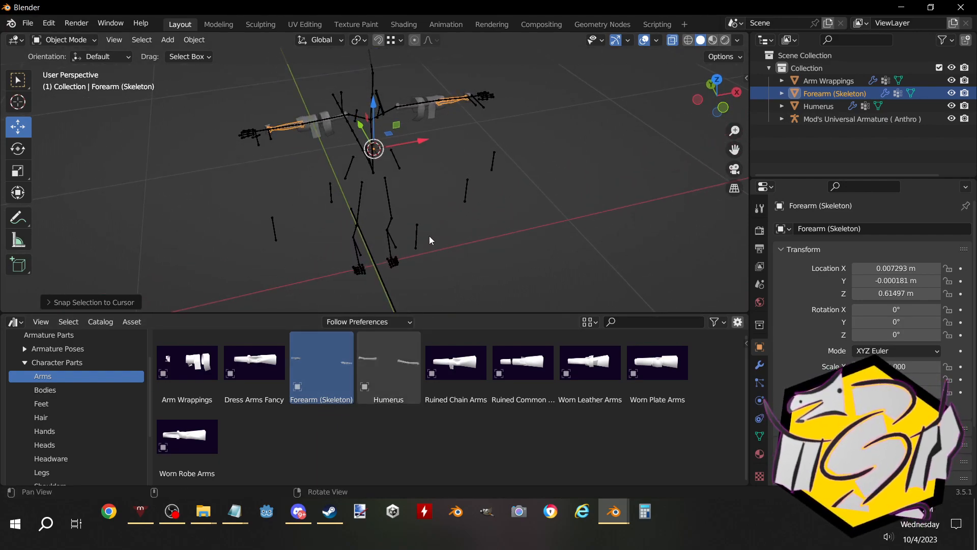
Add the Anthro Body (Skeleton) asset from the Bodies catalog, snap it to the 3D cursor, and deselect it
click(44, 390)
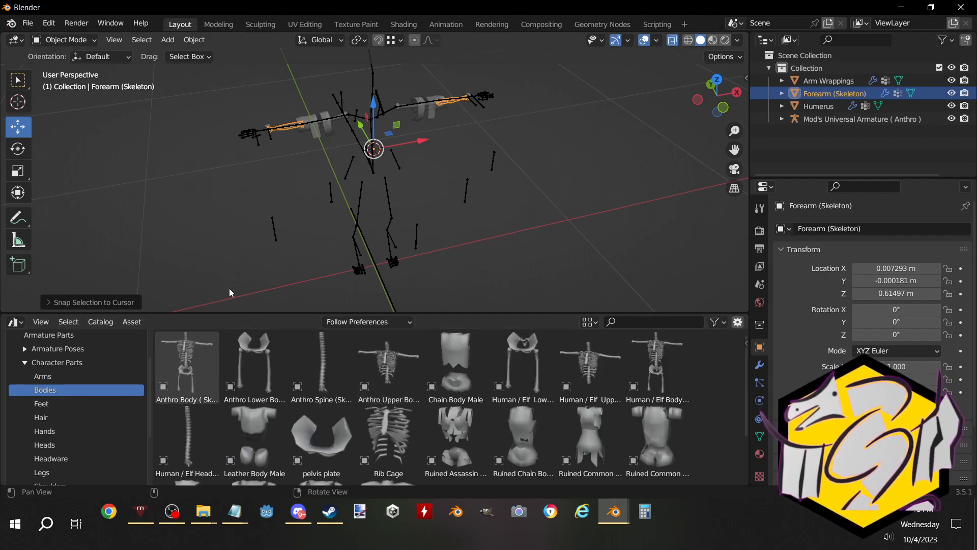
drag(187, 356, 178, 194)
middle_drag(178, 194, 252, 171)
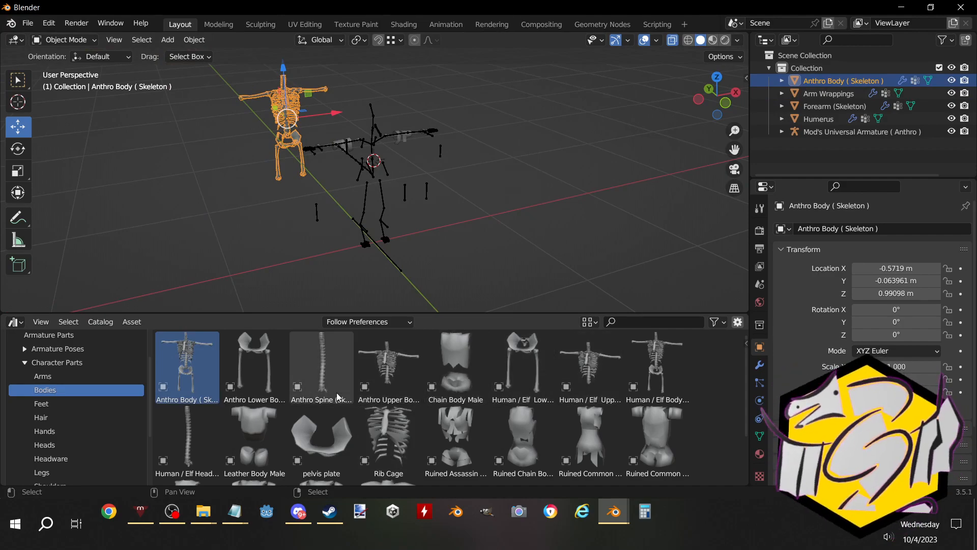
scroll(347, 399, down, 3)
scroll(230, 397, up, 3)
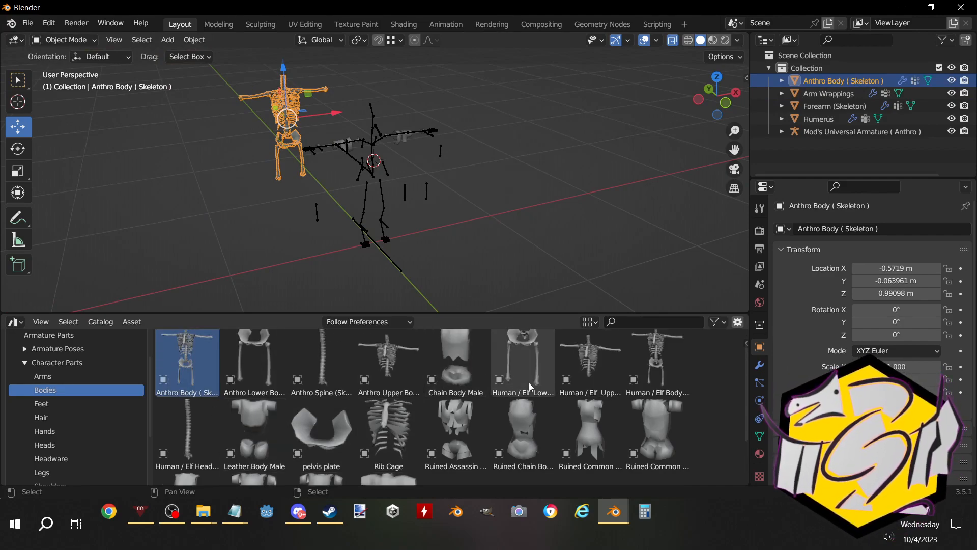
scroll(222, 230, up, 5)
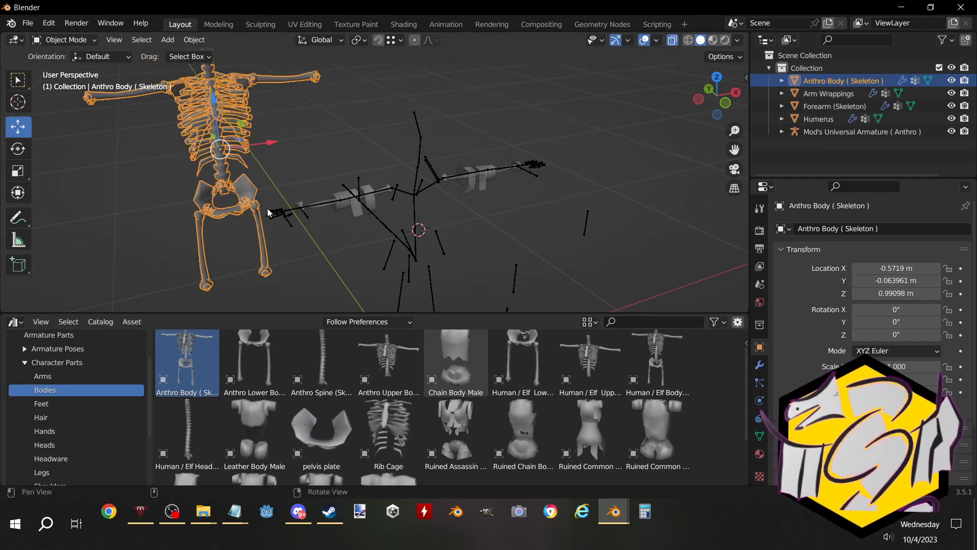
key(shift+s)
click(272, 152)
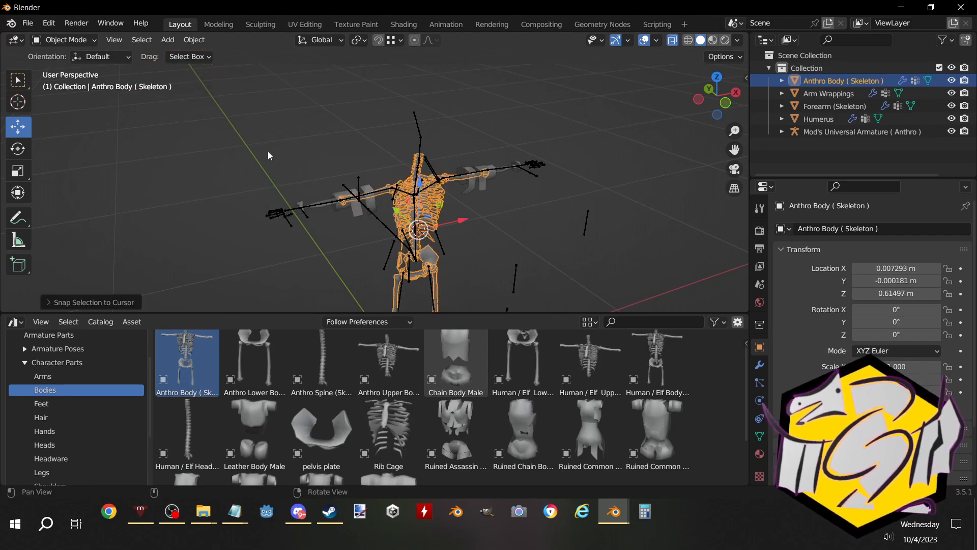
middle_drag(268, 151, 334, 191)
click(267, 252)
shift+middle_drag(267, 253, 252, 201)
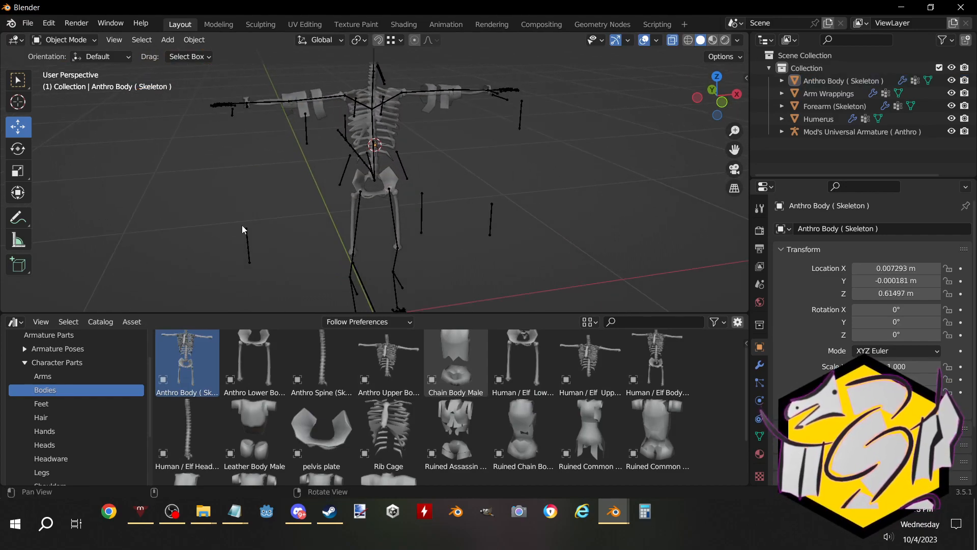
Add the Ruined Assassin Garb Body Female asset, snap it to the 3D cursor, and deselect it
scroll(269, 398, down, 1)
scroll(271, 402, down, 1)
drag(456, 390, 171, 225)
key(shift+s)
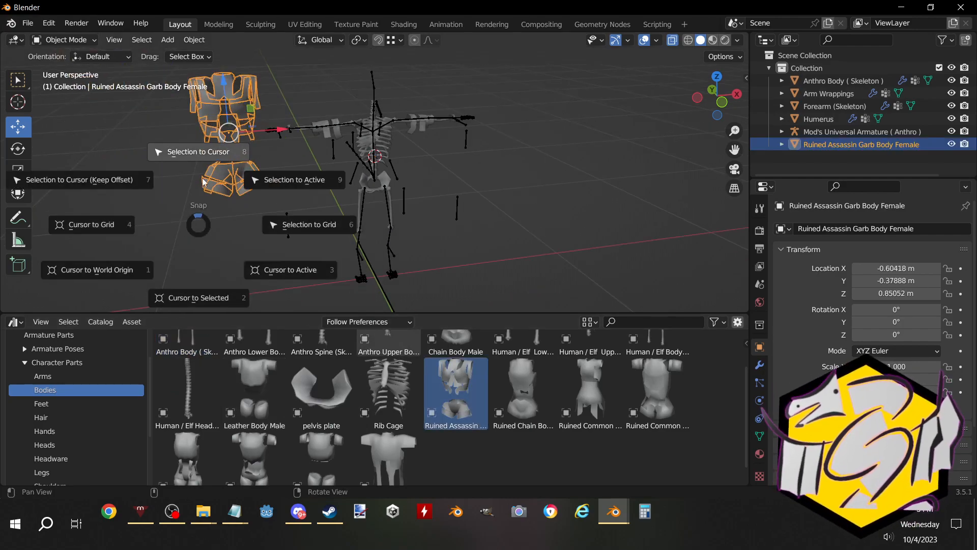
click(196, 148)
click(212, 192)
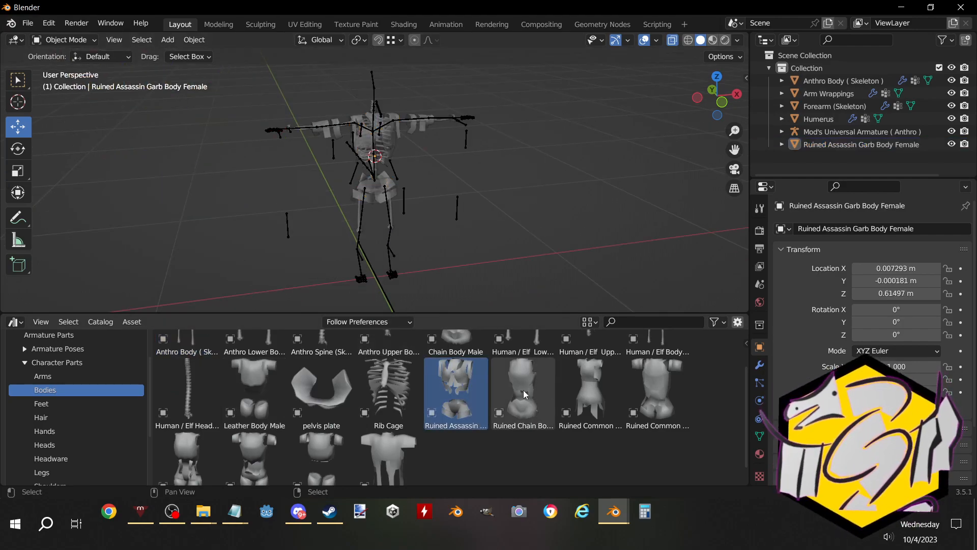
Add the Ruined Ninja Sandals (Anthro Feet) asset from the Feet catalog, snap it to the 3D cursor, and deselect it
scroll(457, 407, down, 1)
mouse_move(377, 220)
middle_down()
mouse_move(337, 211)
mouse_move(380, 218)
middle_up()
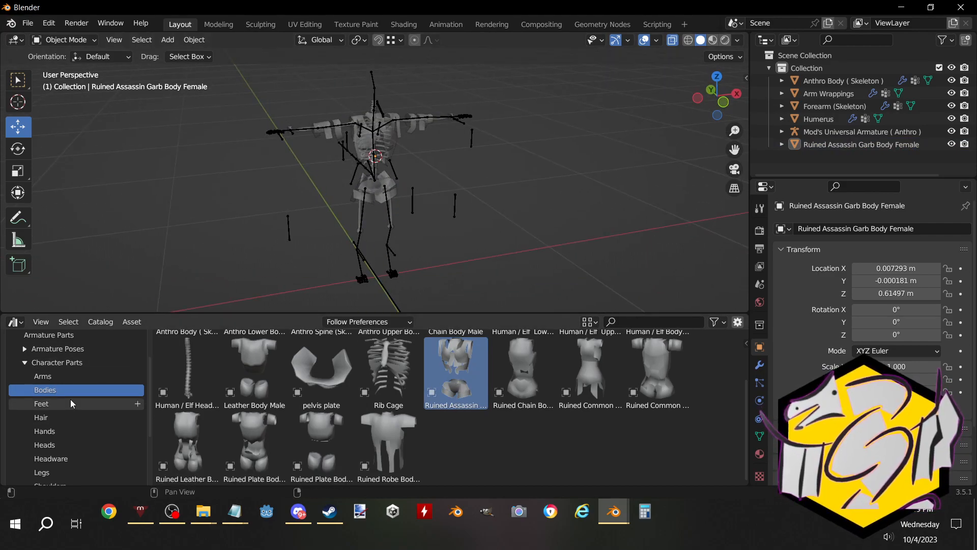
click(70, 402)
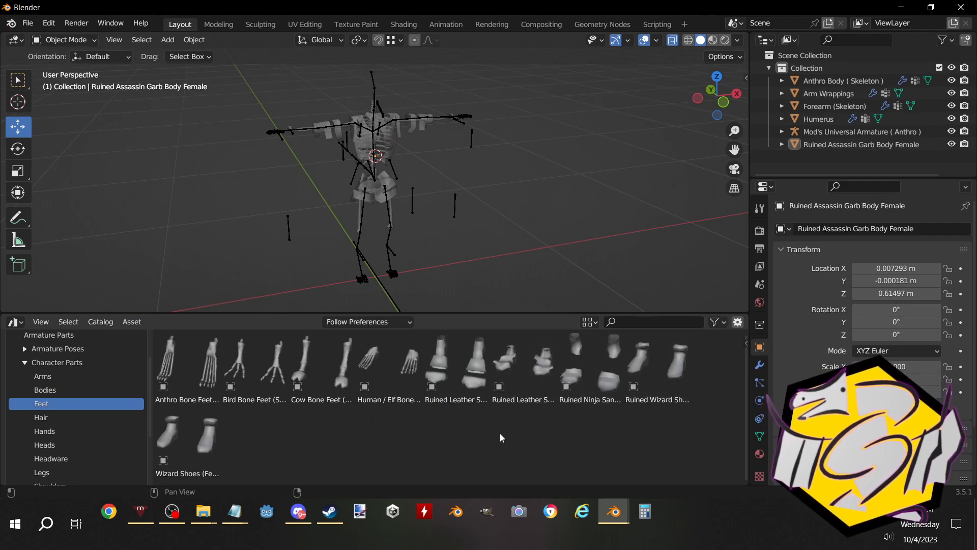
drag(576, 390, 250, 207)
key(shift+s)
click(218, 150)
shift+middle_drag(413, 255, 440, 208)
click(438, 206)
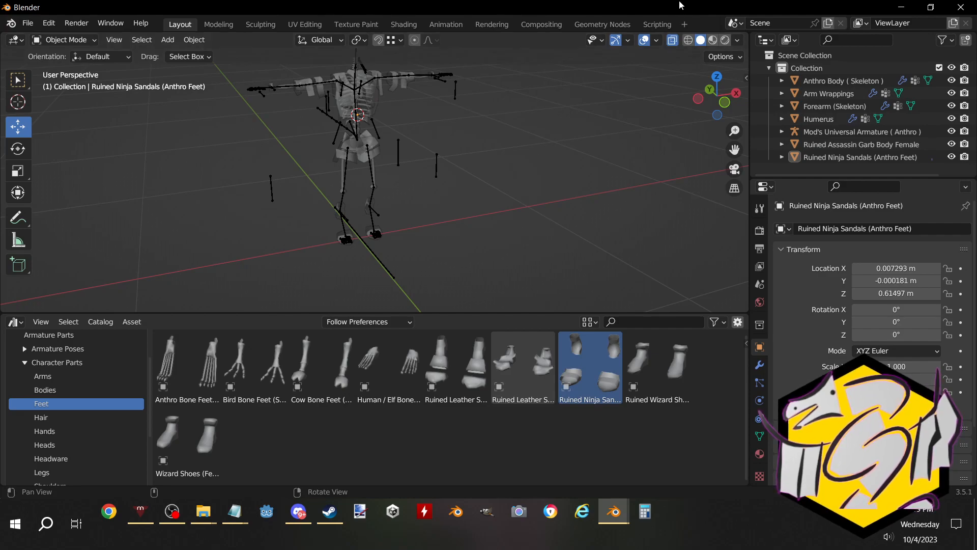
Turn off X-ray display in the viewport and view the character from the side
click(673, 41)
middle_drag(581, 112, 553, 180)
shift+middle_drag(650, 75, 645, 128)
shift+middle_drag(663, 61, 667, 63)
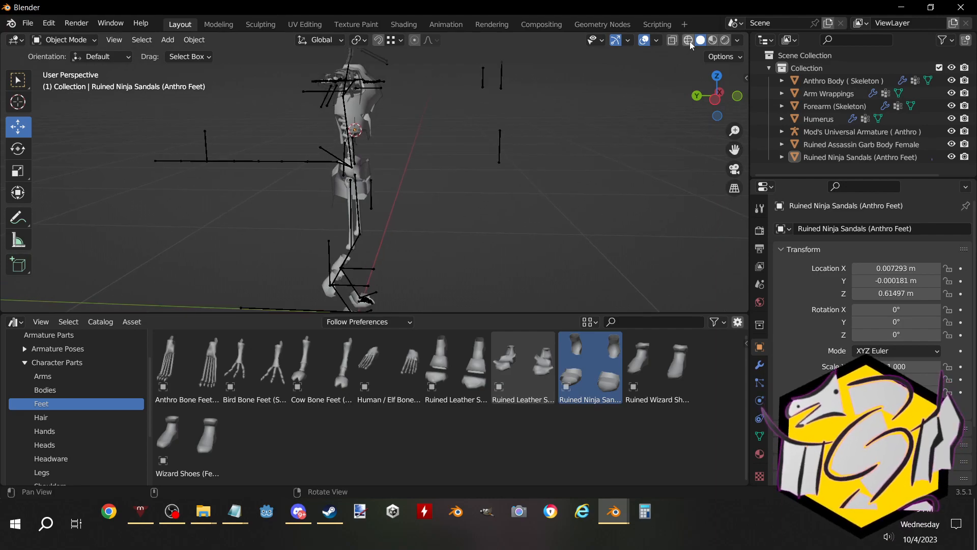
Compare the assembled character in wireframe, X-ray and solid display
key(shift+z)
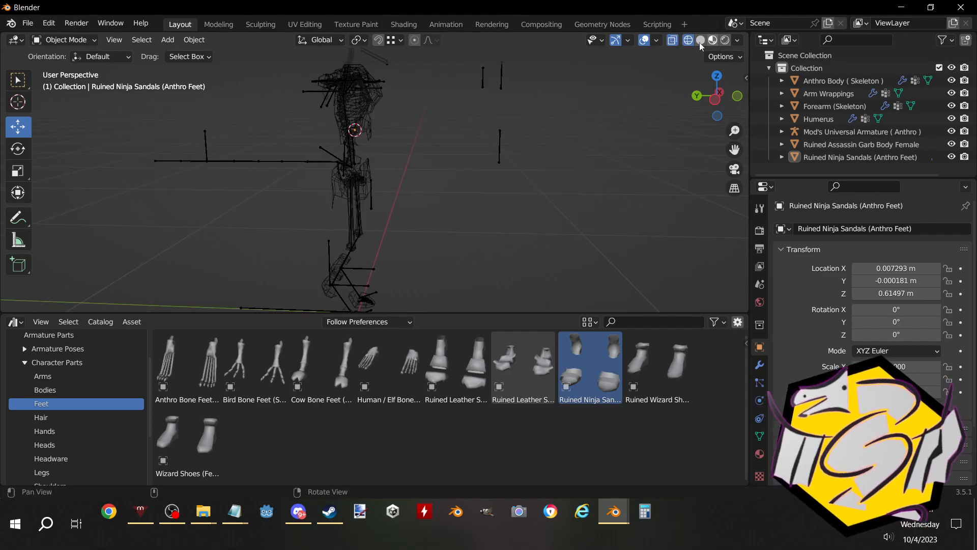
click(701, 41)
click(672, 40)
click(673, 41)
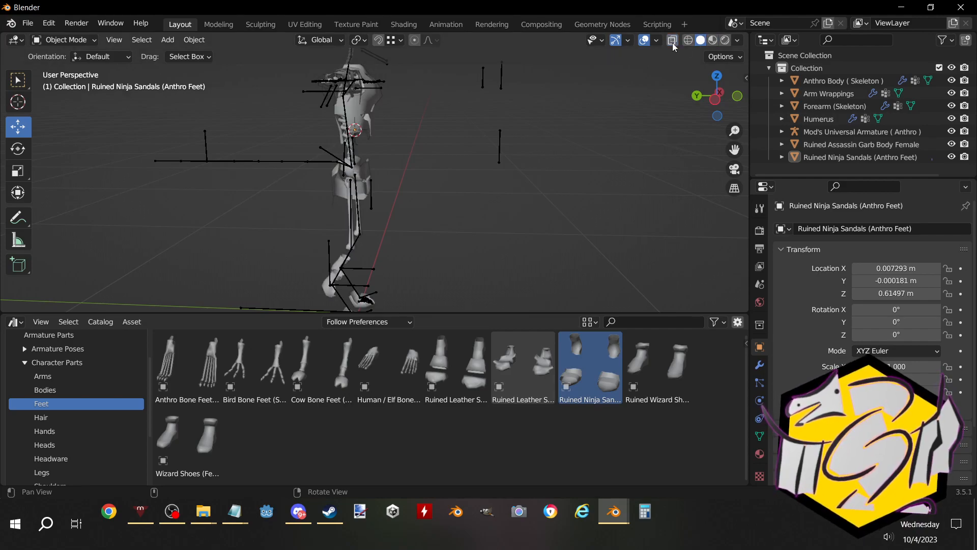
middle_drag(602, 130, 484, 153)
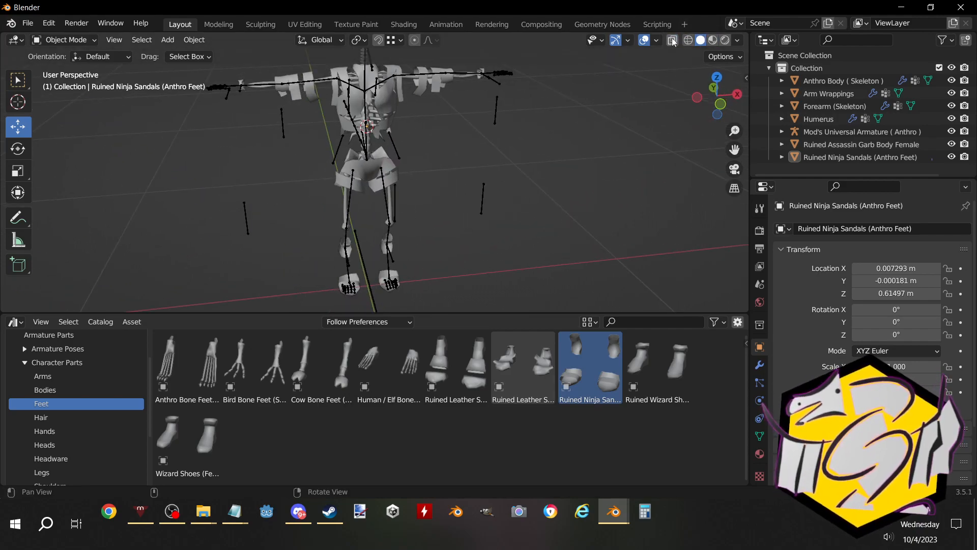
shift+middle_drag(433, 214, 463, 214)
key(a)
key(a)
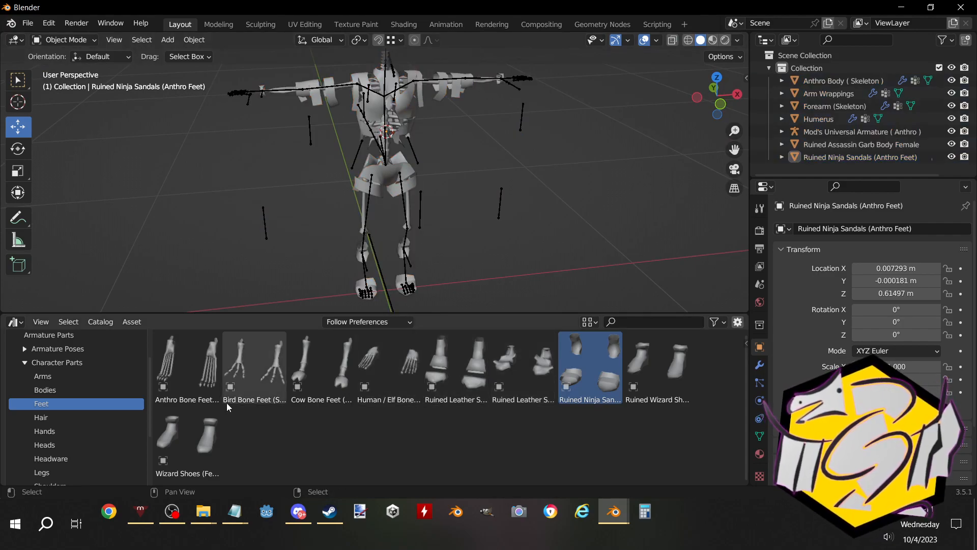
Add the Anthro Bone Feet (Skeleton) asset, snap it to the 3D cursor, and deselect it
middle_drag(244, 272, 268, 278)
shift+middle_drag(268, 278, 248, 246)
click(200, 353)
click(318, 361)
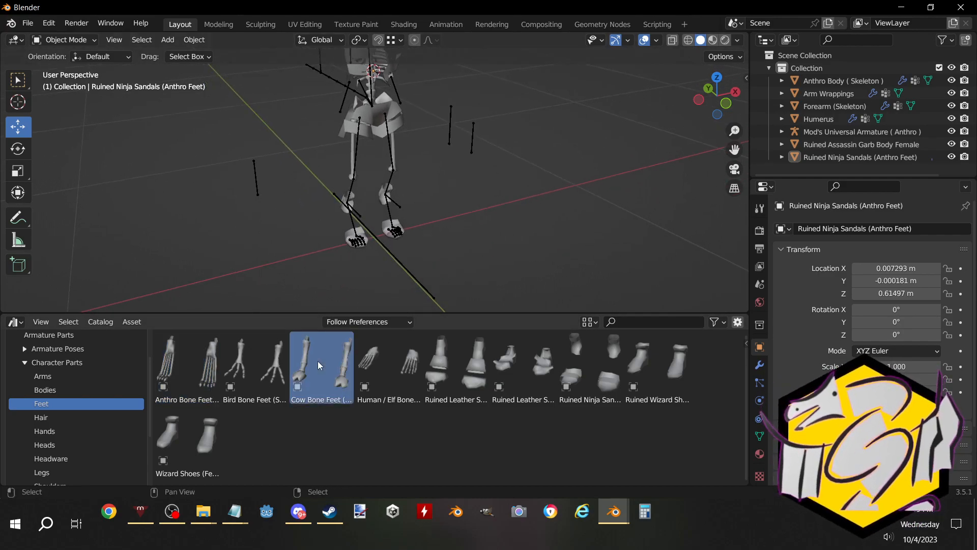
drag(168, 368, 199, 244)
key(shift+s)
click(231, 168)
middle_drag(218, 171, 420, 186)
click(420, 185)
middle_drag(424, 234, 323, 224)
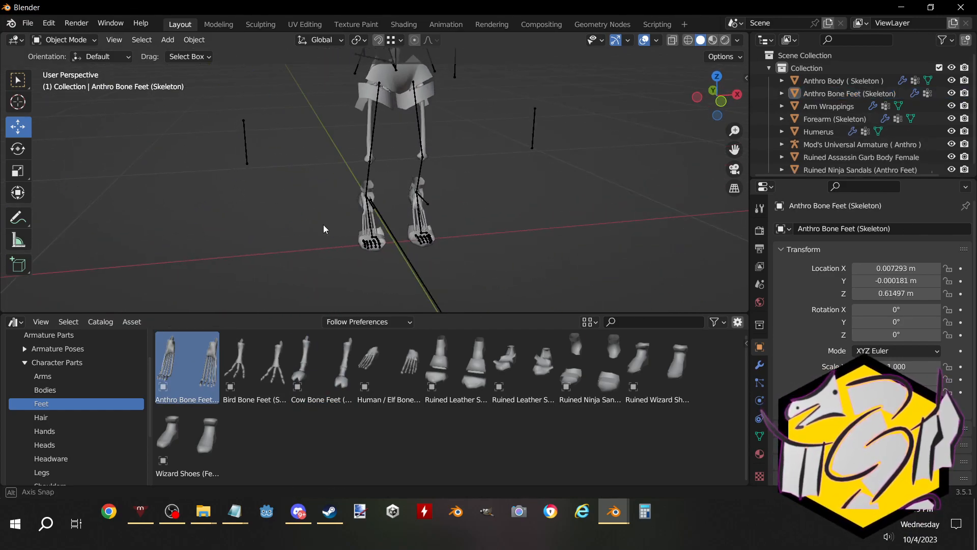
Add the Fingerless Gloves asset from the Hands catalog, snap it to the 3D cursor, and deselect it
click(82, 417)
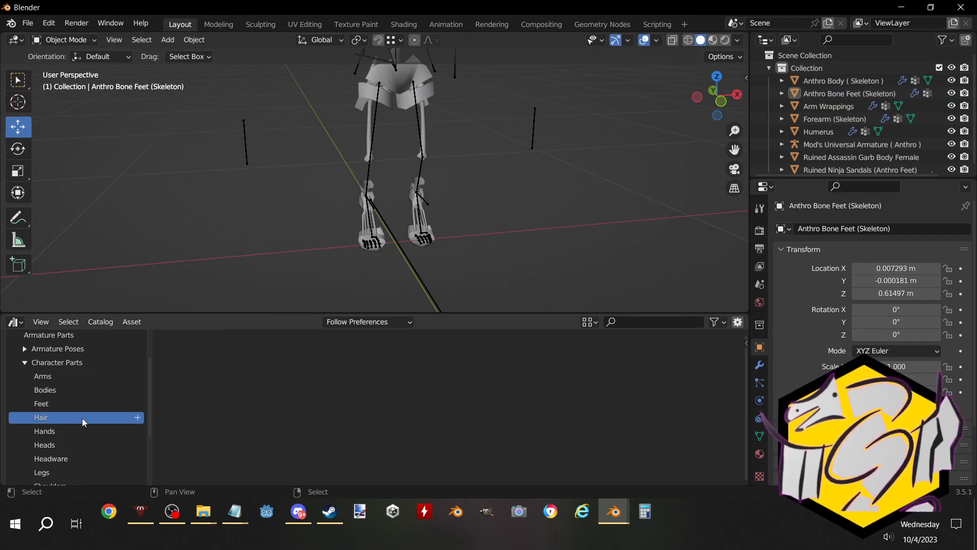
click(56, 432)
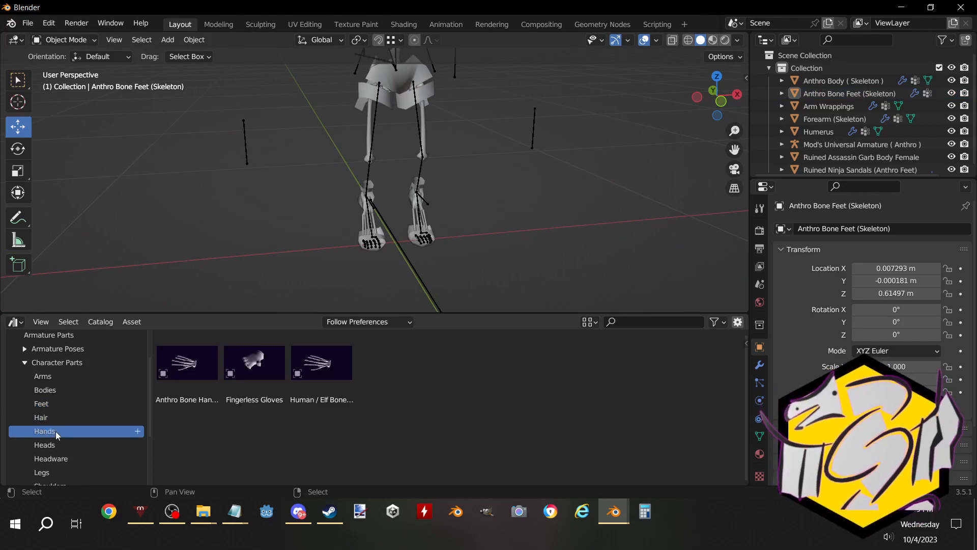
scroll(295, 256, down, 3)
middle_drag(309, 220, 298, 292)
drag(254, 362, 184, 208)
key(shift+s)
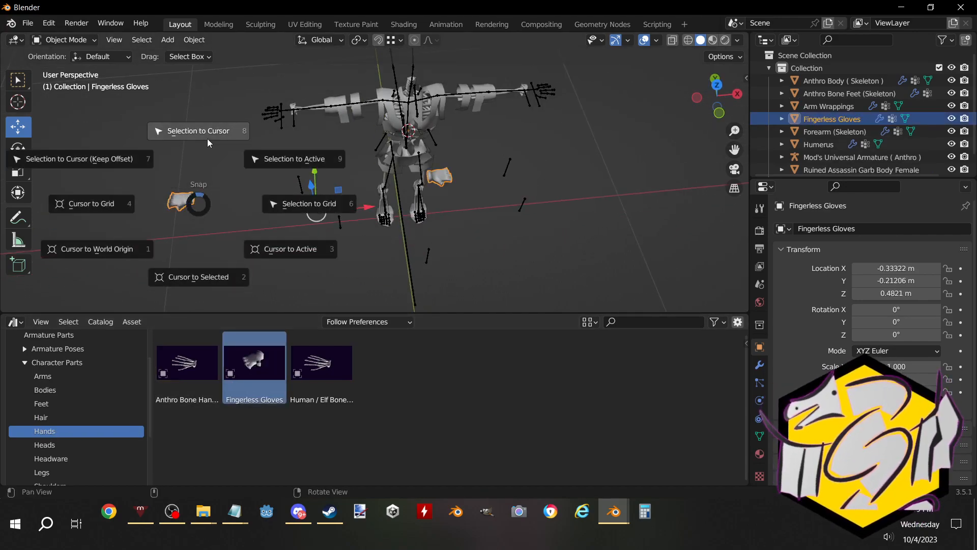
click(206, 139)
click(214, 252)
Add the Anthro Bone Hand (Skeleton) asset, snap it to the 3D cursor, and deselect it
click(172, 347)
drag(172, 347, 146, 206)
key(shift+s)
click(195, 138)
middle_drag(195, 136, 330, 158)
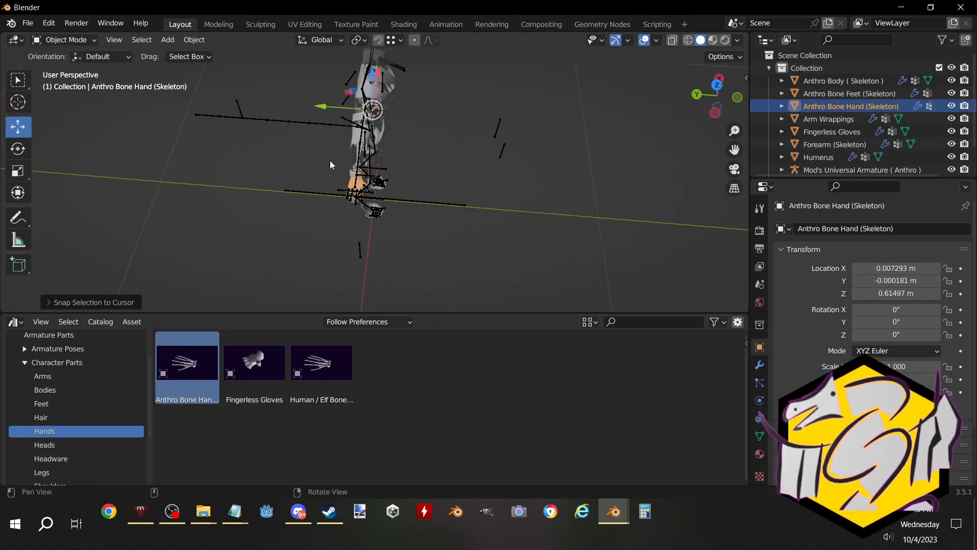
key(KP_Decimal)
scroll(330, 160, up, 3)
middle_drag(352, 236, 307, 160)
click(377, 238)
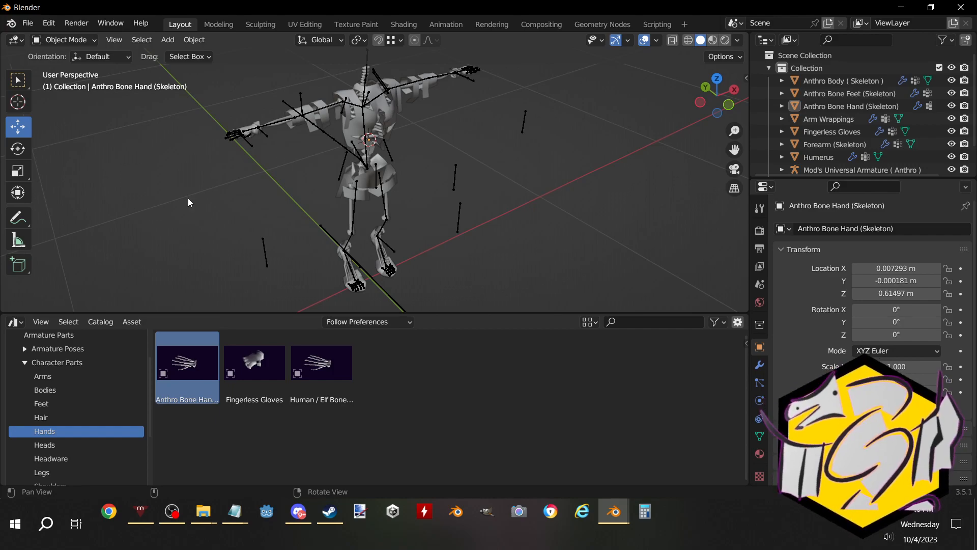
Add the Cat Head Skull (Skeleton) asset from the Heads catalog and snap it to the 3D cursor
click(53, 446)
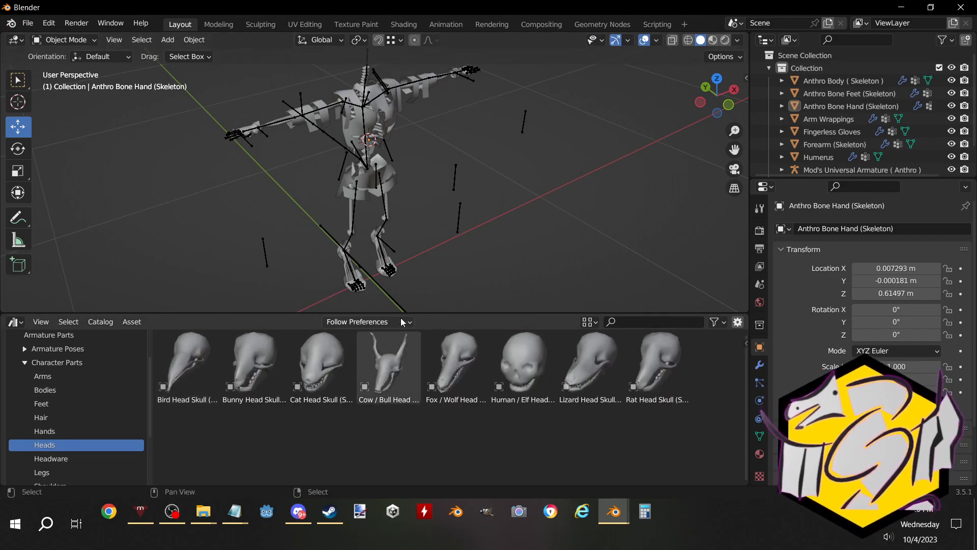
middle_drag(509, 244, 522, 211)
drag(320, 364, 196, 213)
key(shift+s)
click(198, 167)
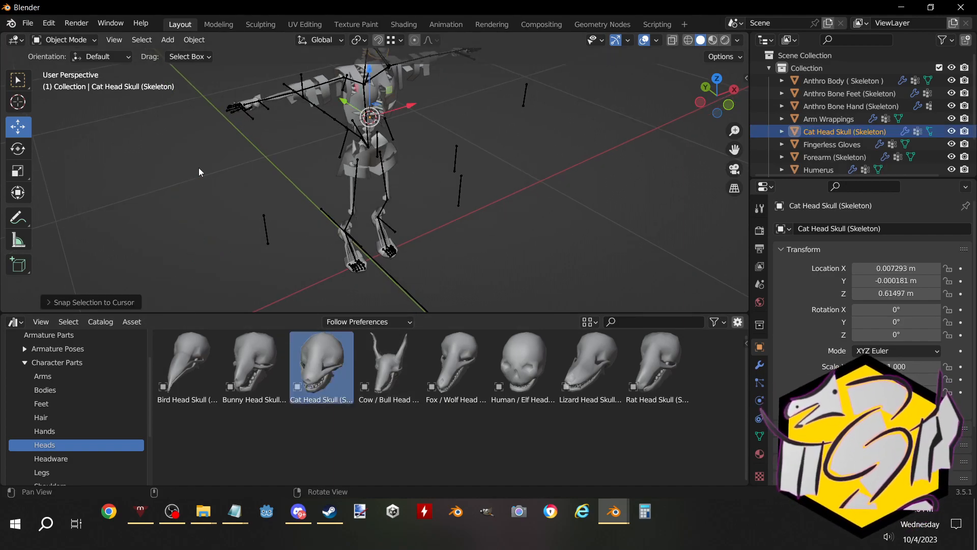
middle_drag(199, 167, 221, 249)
Add the Anthro Head Chain Coif asset from the Headware catalog and snap it to the 3D cursor
scroll(76, 421, down, 3)
click(51, 399)
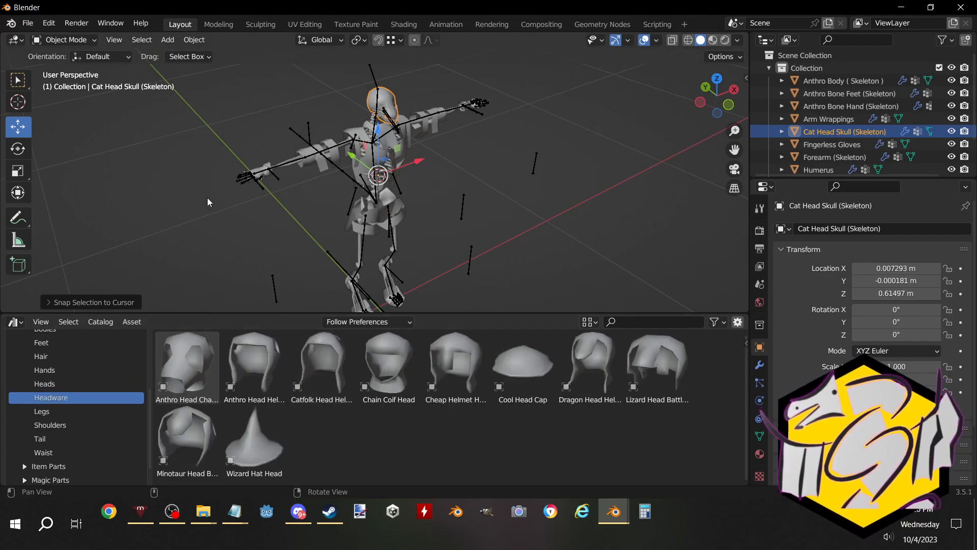
middle_drag(207, 197, 209, 193)
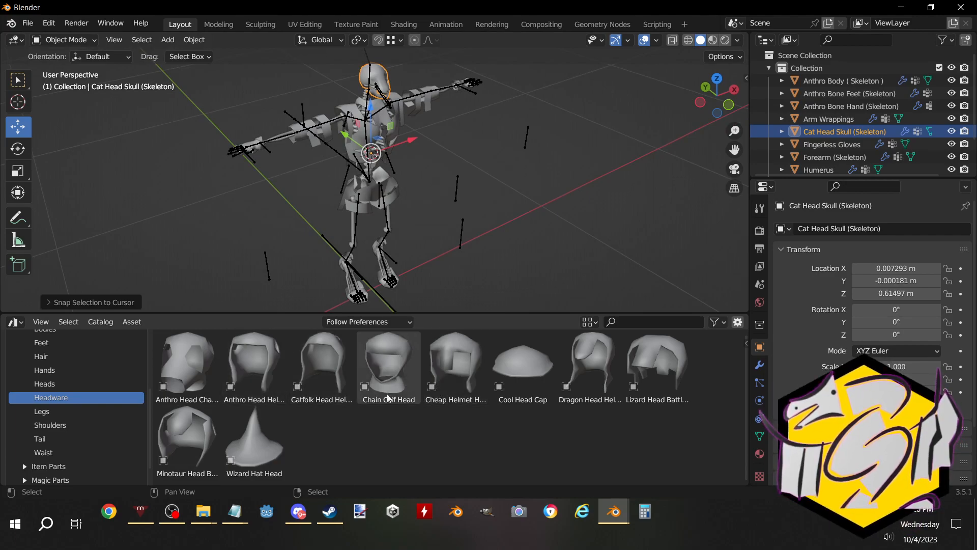
drag(187, 367, 165, 239)
key(shift+s)
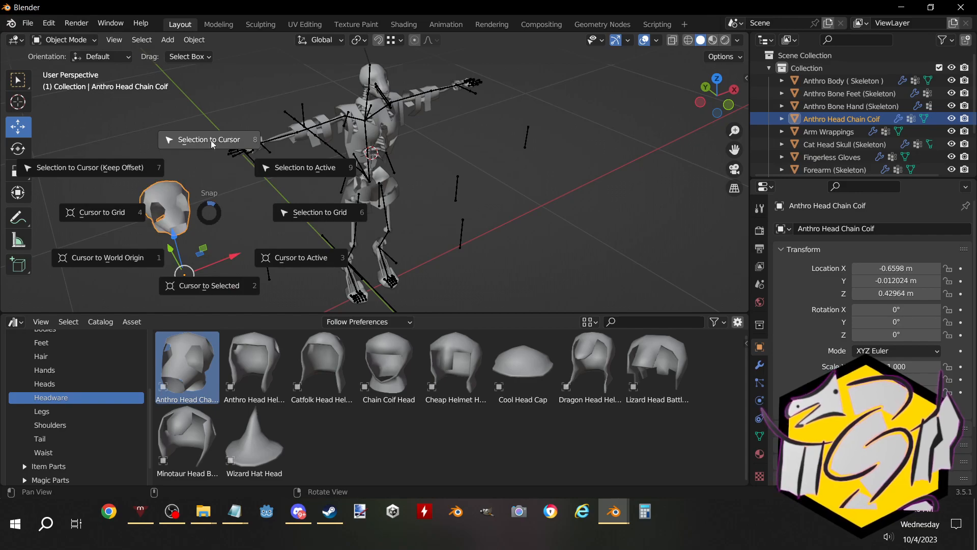
click(206, 133)
key(KP_Decimal)
middle_drag(299, 184, 341, 145)
middle_drag(411, 172, 545, 190)
Scale the whole chain coif mesh in Edit Mode and move it along its local Z axis to fit the skull
key(Tab)
key(a)
middle_drag(395, 183, 470, 202)
key(s)
click(438, 223)
key(g)
key(z)
key(z)
click(461, 225)
Select the band of faces around the base of the coif's neck and scale it to fit the neck
click(382, 236)
middle_drag(383, 236, 425, 204)
ctrl+click(418, 189)
click(411, 193)
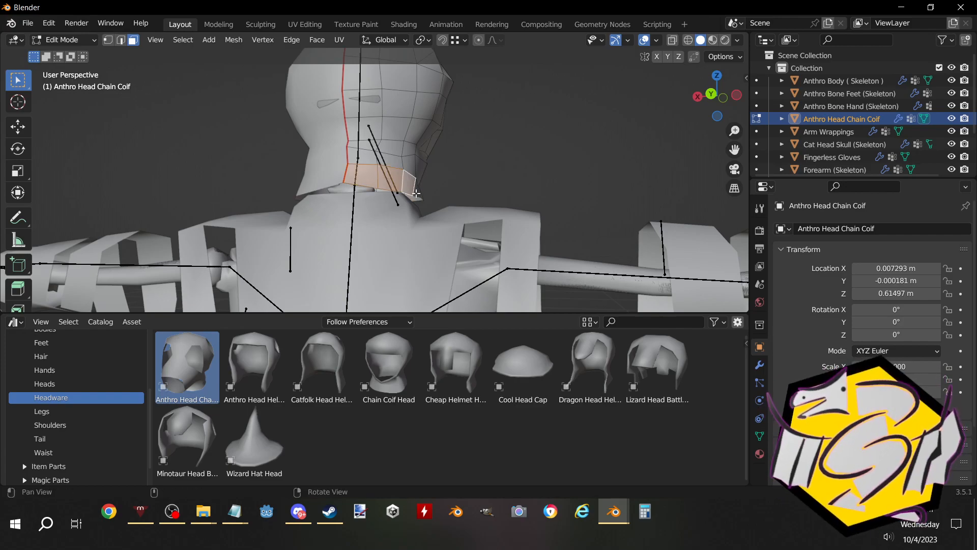
middle_drag(421, 191, 397, 265)
key(s)
click(390, 249)
Select the edge loop around the coif's mouth opening, slide it along the muzzle and scale it
middle_drag(387, 203, 419, 187)
key(alt+a)
key(2)
alt+click(415, 183)
alt+click(450, 170)
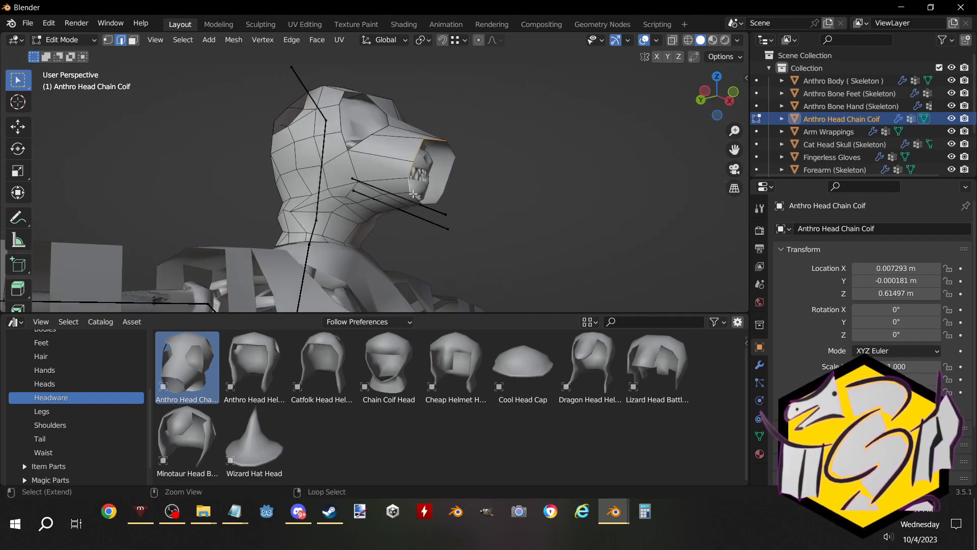
middle_drag(438, 233, 471, 241)
key(g)
key(g)
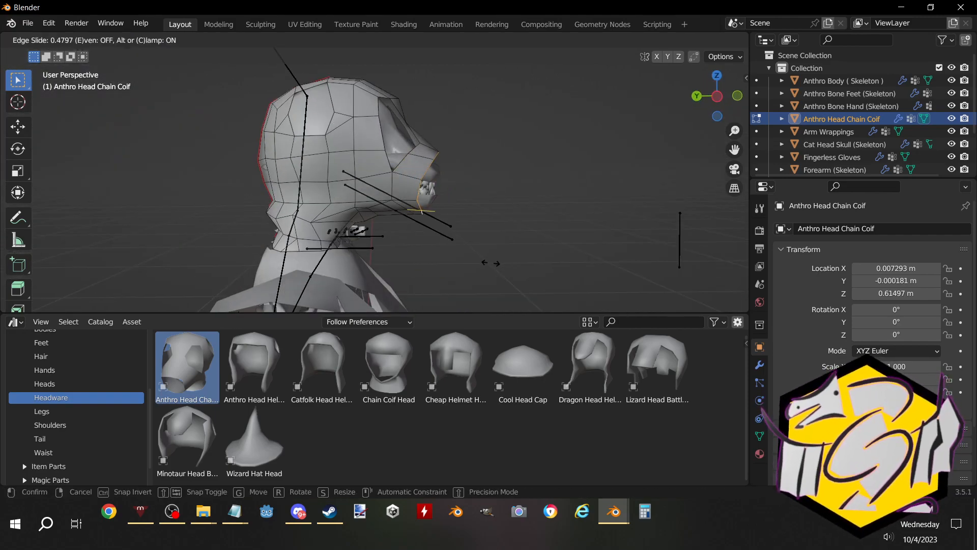
click(489, 261)
key(s)
click(482, 253)
Scale the mouth opening's edge loop along its local X axis and flatten it to about 0.33 along local Y
mouse_move(482, 253)
middle_down()
mouse_move(355, 206)
mouse_move(471, 259)
middle_up()
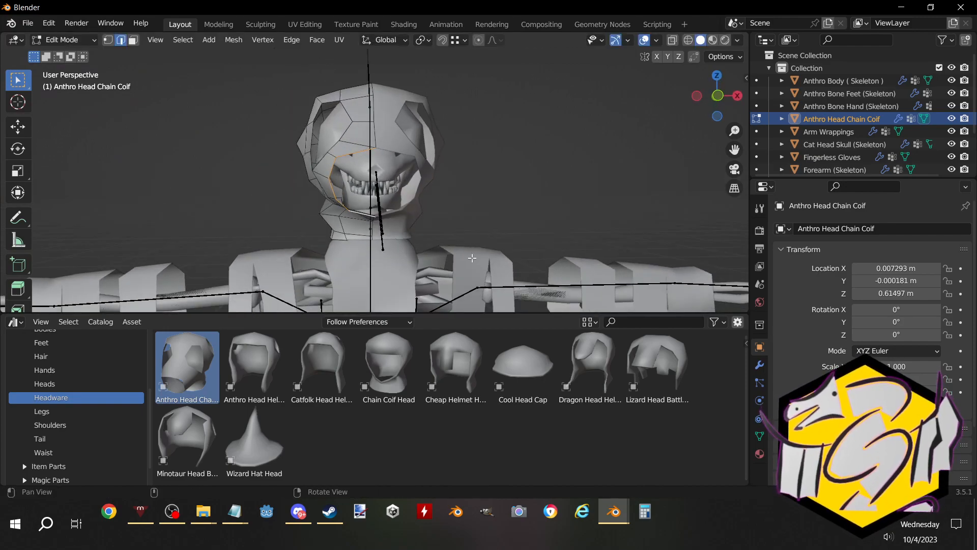
key(s)
key(x)
key(x)
click(389, 236)
middle_drag(390, 236, 509, 233)
key(s)
key(z)
key(z)
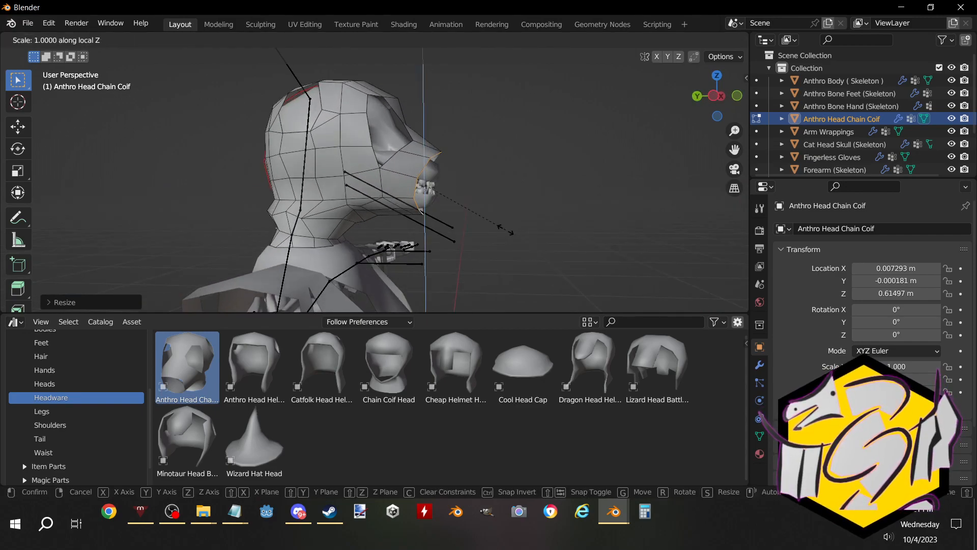
key(y)
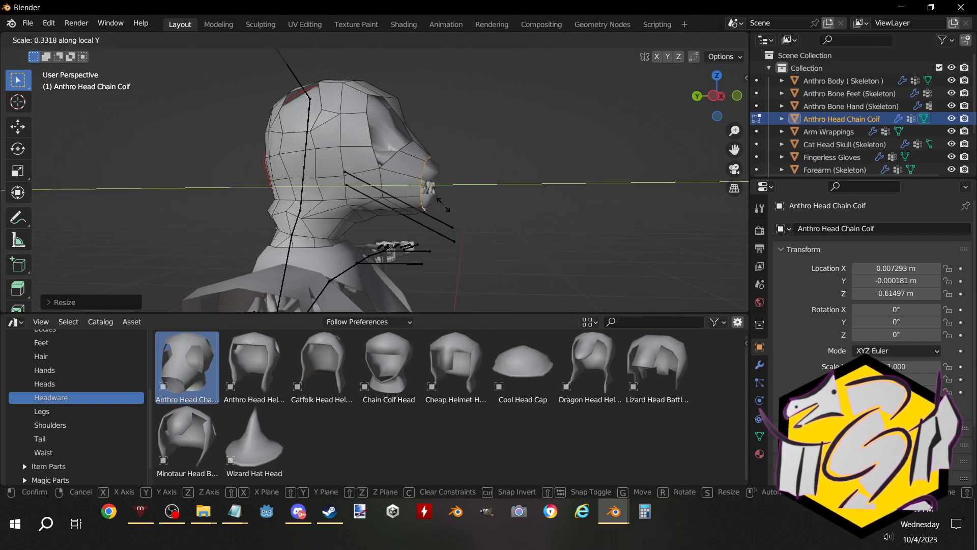
click(437, 199)
middle_drag(494, 220, 313, 259)
key(s)
key(x)
key(x)
right_click(474, 235)
Move the lower edges of the coif's mouth opening along Z and reposition them to fit around the jaw
key(g)
key(z)
click(408, 221)
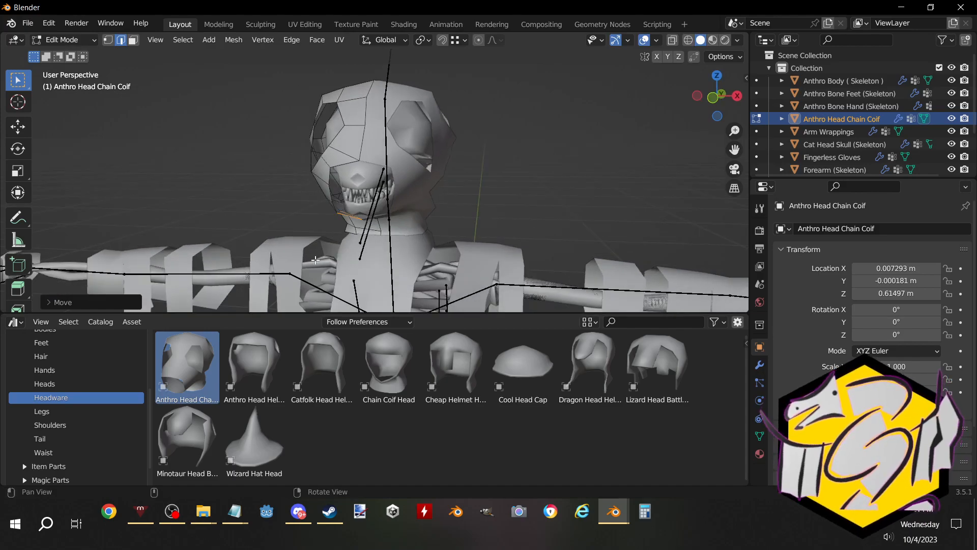
middle_drag(422, 214, 442, 174)
key(g)
click(457, 127)
scroll(447, 187, up, 1)
key(g)
click(437, 173)
Refine the coif's jaw geometry with a free move and a move along its local X axis
middle_drag(437, 174, 378, 261)
key(alt+a)
key(g)
click(289, 281)
key(g)
key(x)
key(x)
click(304, 253)
key(Tab)
key(alt+a)
scroll(378, 260, down, 4)
middle_drag(305, 200, 366, 217)
key(Tab)
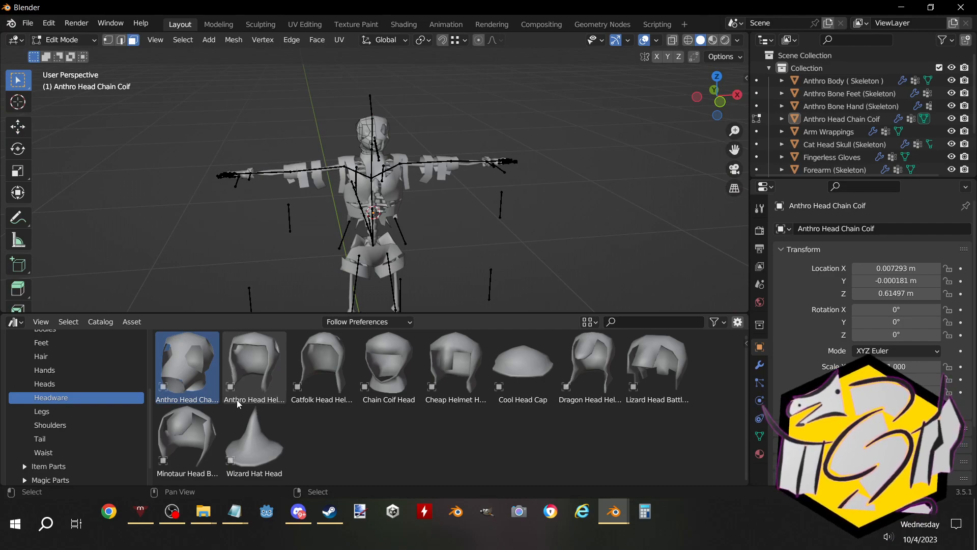
Hide the chain coif and try the Catfolk head helmet asset, snapping it to the 3D cursor
click(313, 380)
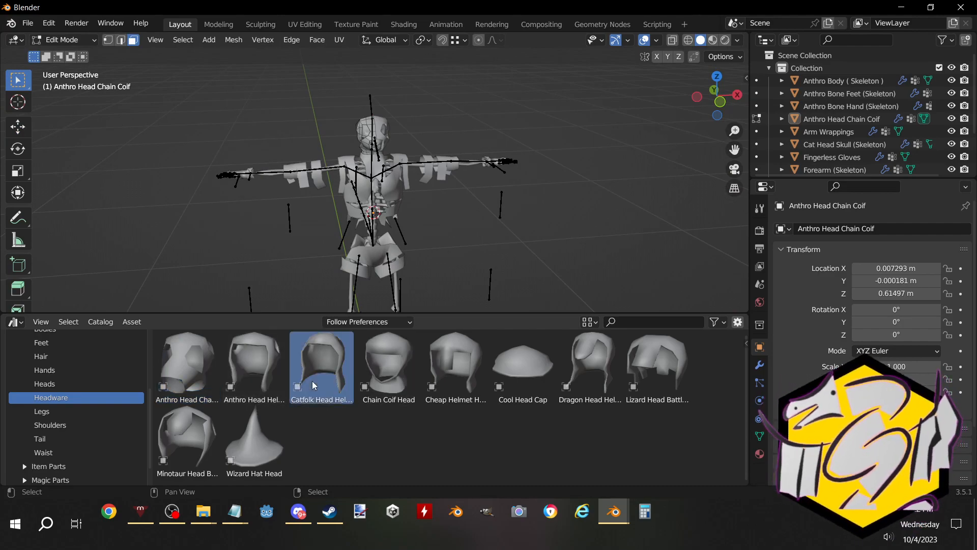
key(Tab)
click(391, 127)
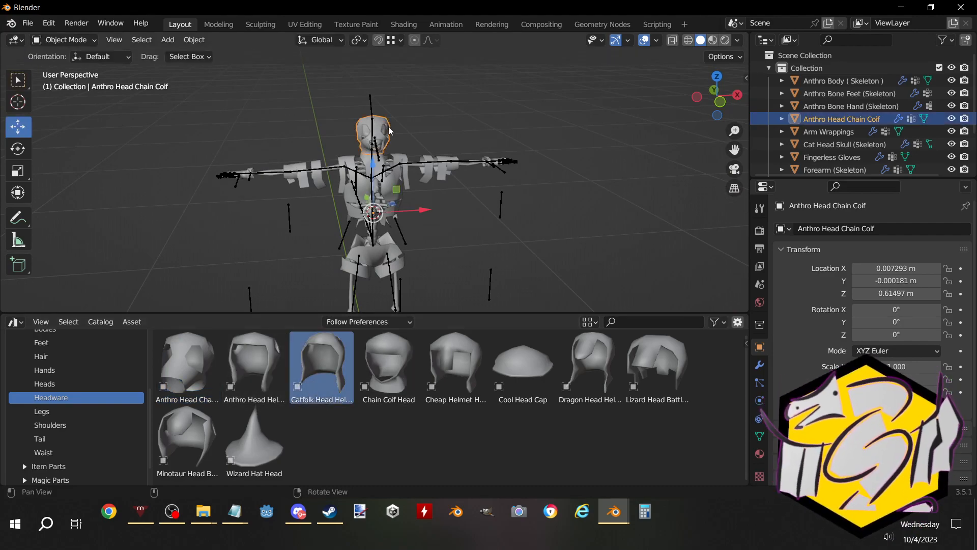
key(h)
middle_drag(325, 277, 329, 360)
shift+click(456, 364)
drag(455, 364, 464, 238)
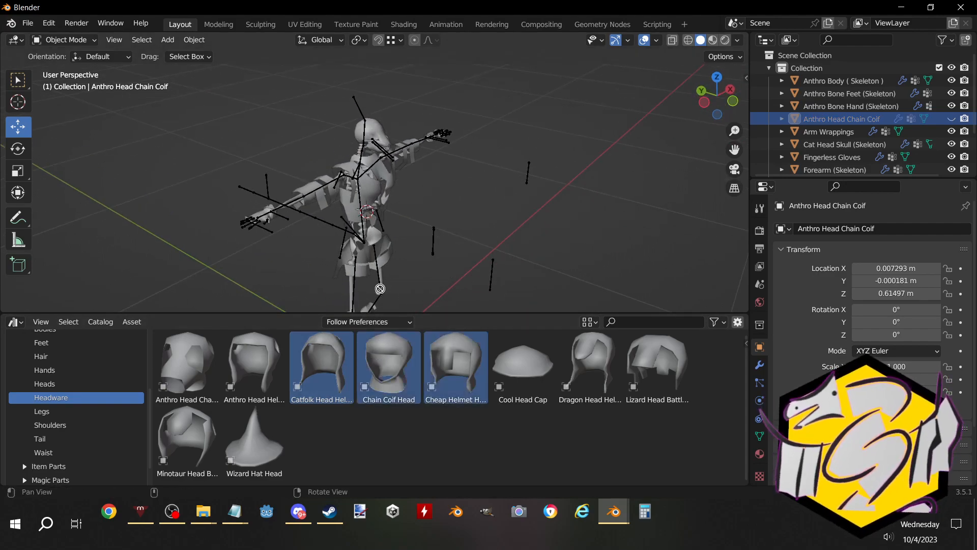
drag(380, 289, 323, 362)
click(323, 362)
drag(290, 279, 145, 219)
key(shift+s)
click(231, 131)
middle_drag(230, 131, 426, 216)
Delete the Catfolk head helmet and unhide the chain coif
key(Delete)
key(alt+h)
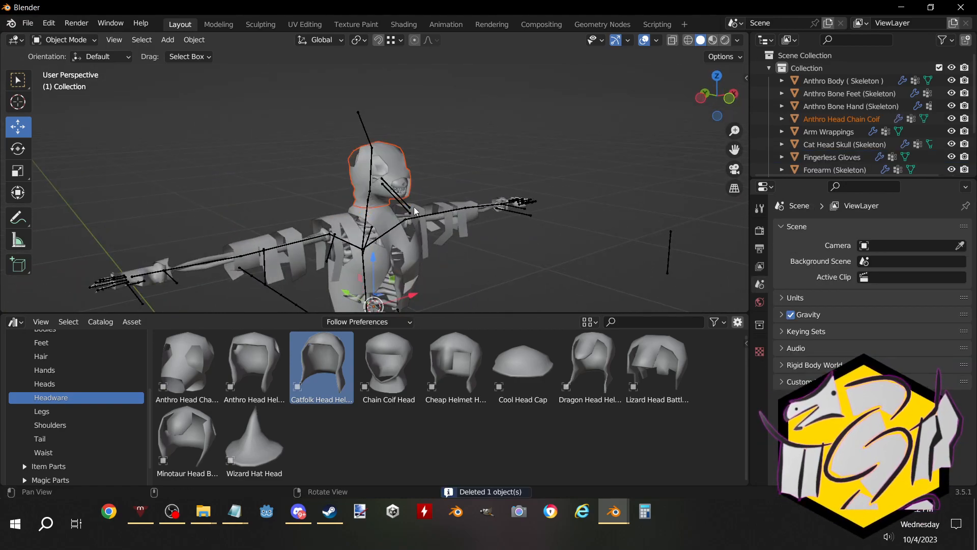
click(538, 268)
middle_drag(538, 267, 438, 239)
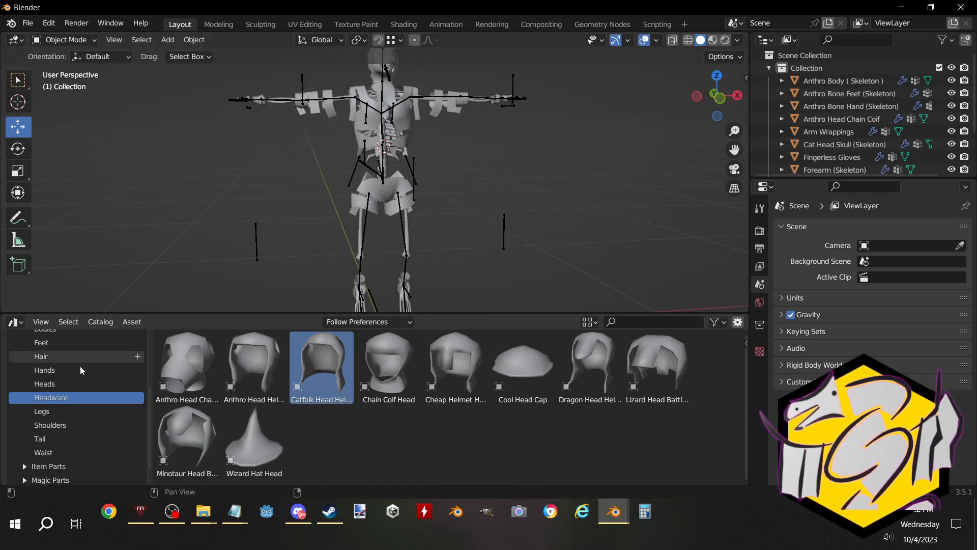
Look through the assets in the Legs catalog for parts that suit the skeleton
click(66, 412)
middle_drag(285, 285, 335, 237)
scroll(547, 395, down, 2)
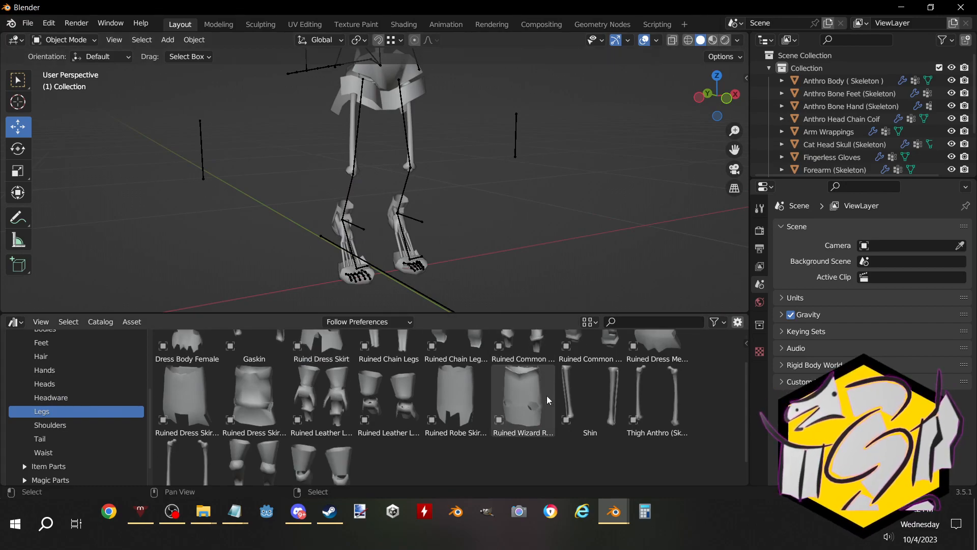
scroll(467, 447, up, 2)
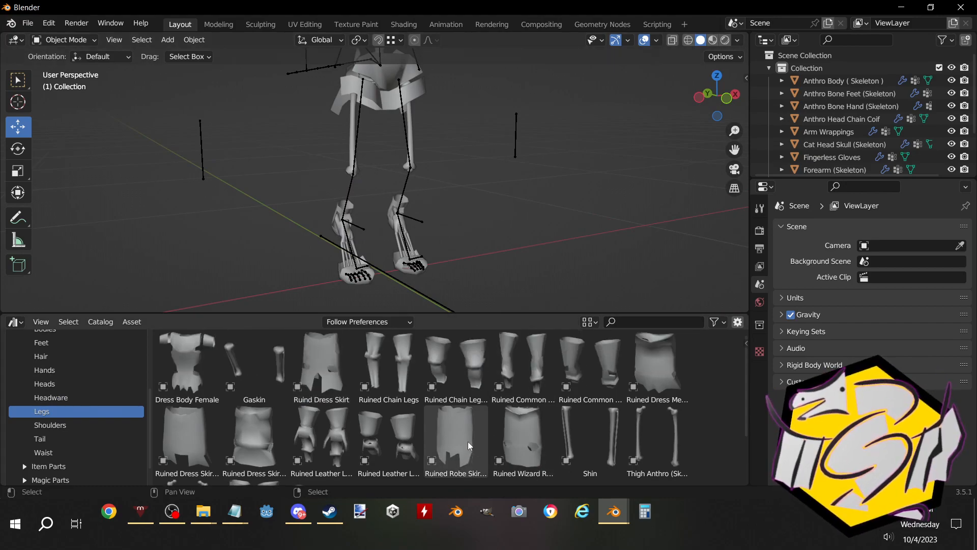
scroll(468, 446, down, 2)
scroll(468, 446, up, 2)
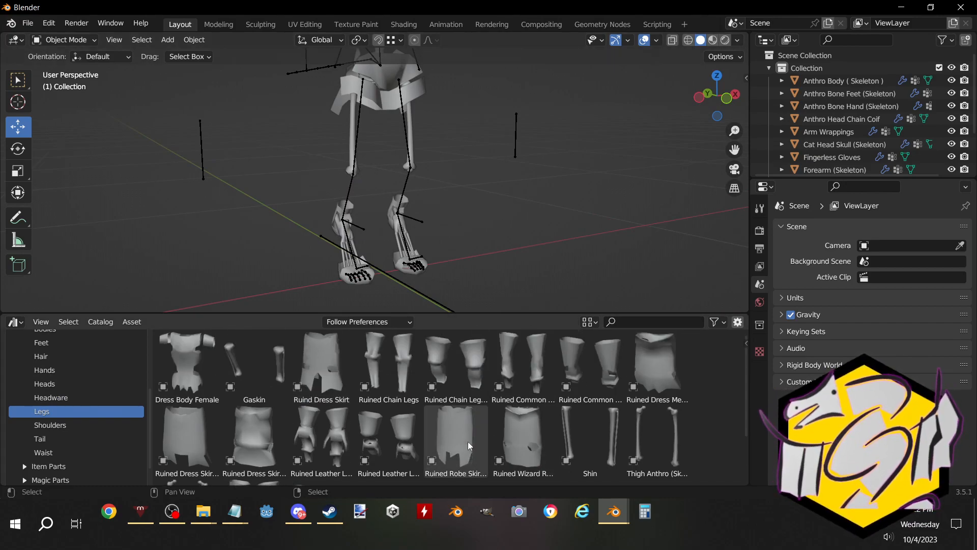
scroll(468, 445, down, 3)
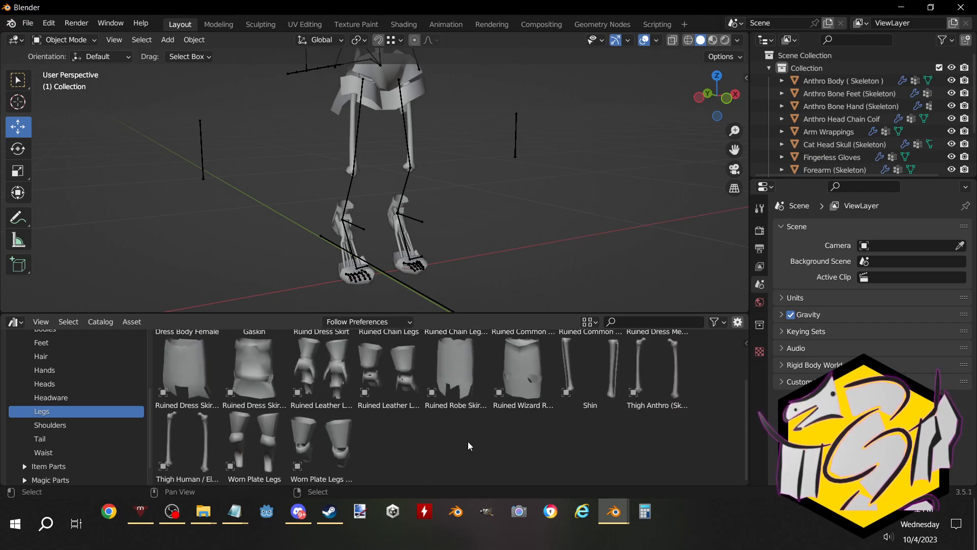
scroll(468, 446, up, 3)
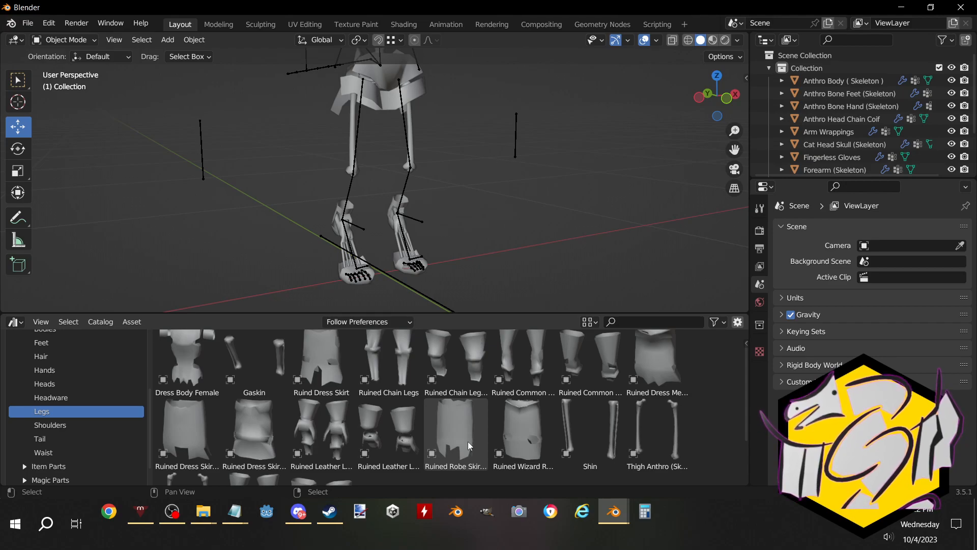
scroll(468, 446, down, 3)
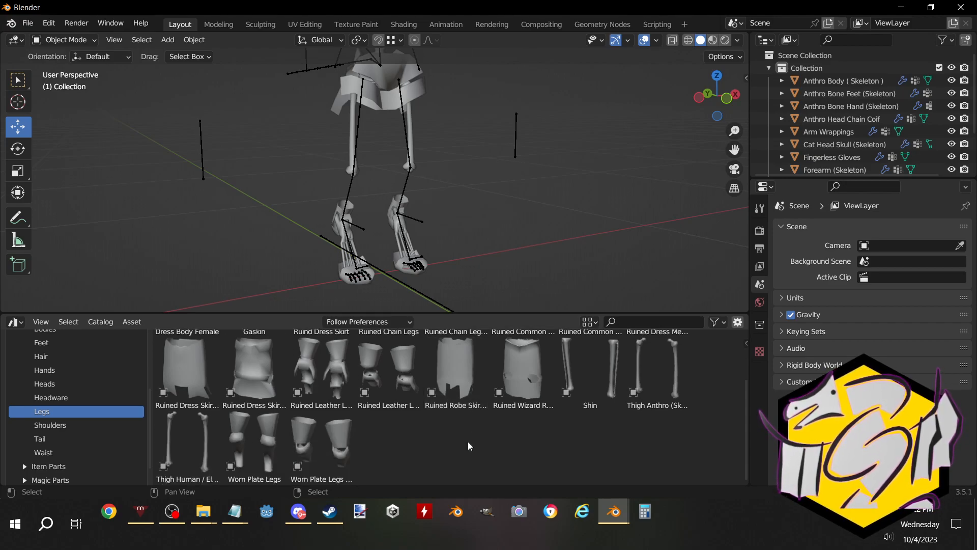
scroll(468, 446, up, 3)
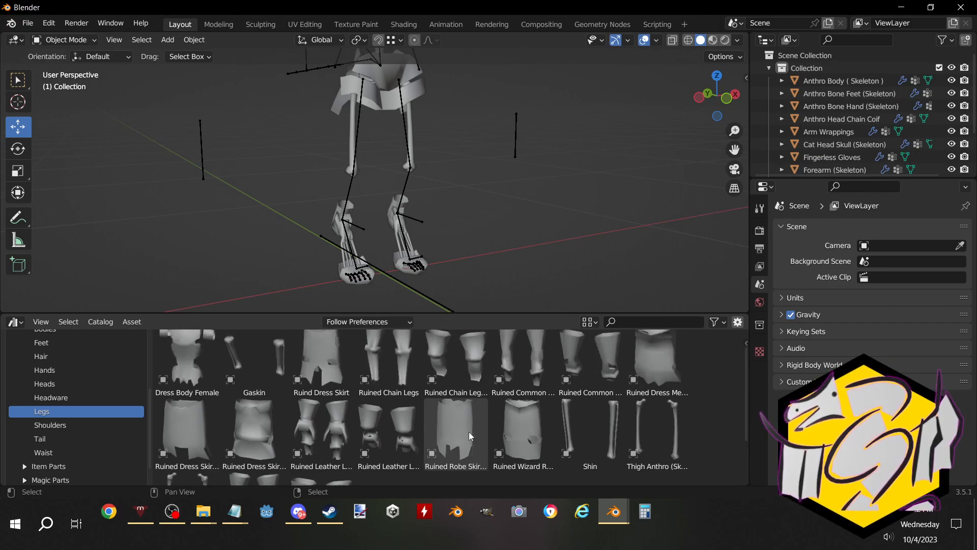
Add the Ruined Robe Skirt Male asset and snap it to the 3D cursor
drag(460, 434, 515, 224)
key(shift+s)
click(502, 153)
middle_drag(502, 152, 393, 262)
Add the Gaskin asset from the Legs catalog and snap it to the 3D cursor
click(194, 372)
scroll(214, 397, up, 1)
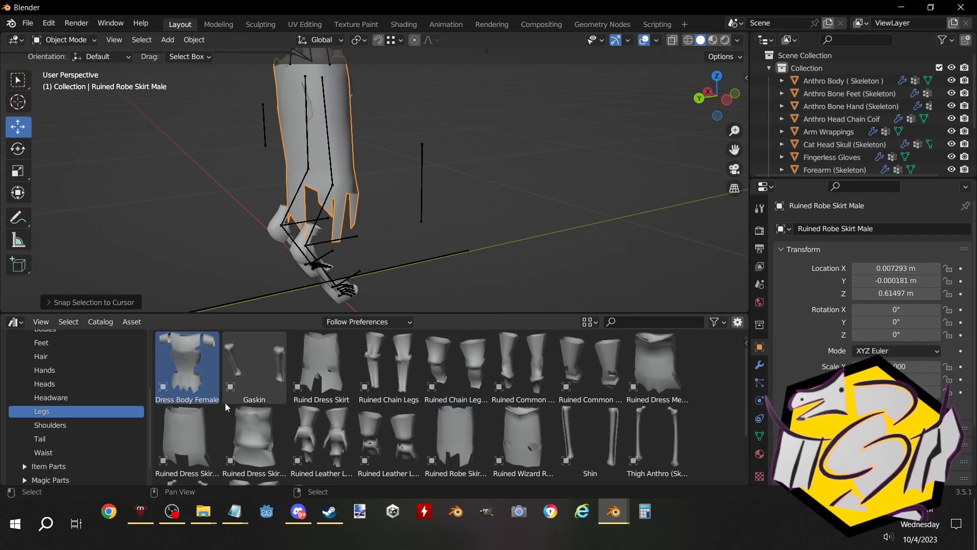
scroll(353, 435, down, 3)
scroll(354, 434, up, 3)
drag(251, 376, 442, 231)
key(shift+s)
click(443, 159)
middle_drag(446, 161, 389, 210)
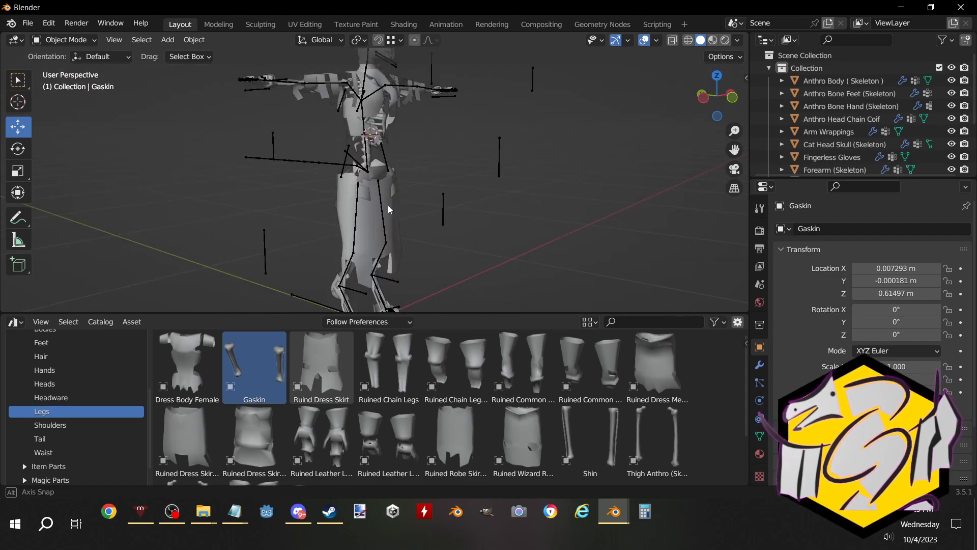
Add the Ruined Battle Scarf asset from the Shoulders catalog and snap it to the 3D cursor
scroll(363, 403, down, 3)
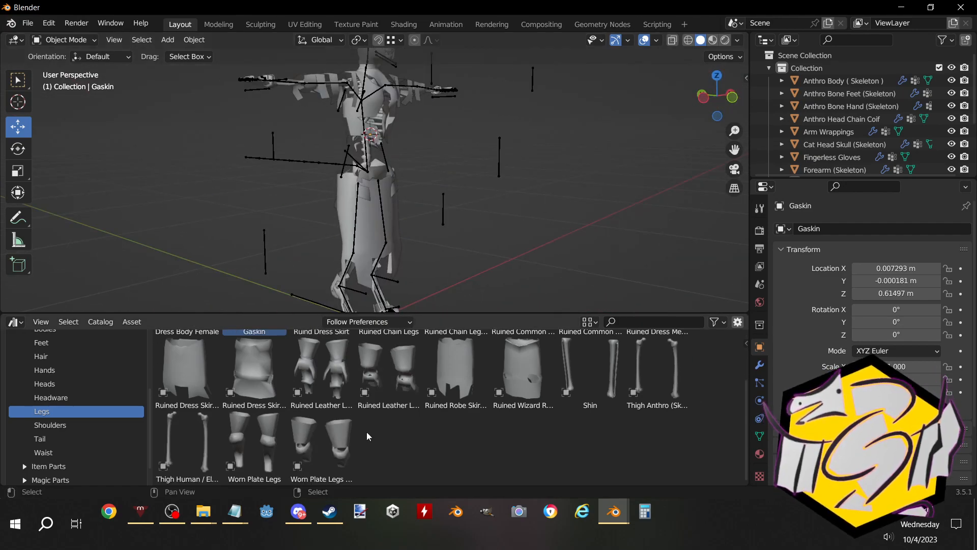
click(48, 423)
middle_drag(199, 273, 193, 230)
scroll(91, 447, down, 2)
drag(171, 362, 196, 178)
key(shift+s)
click(198, 151)
middle_drag(198, 152, 421, 161)
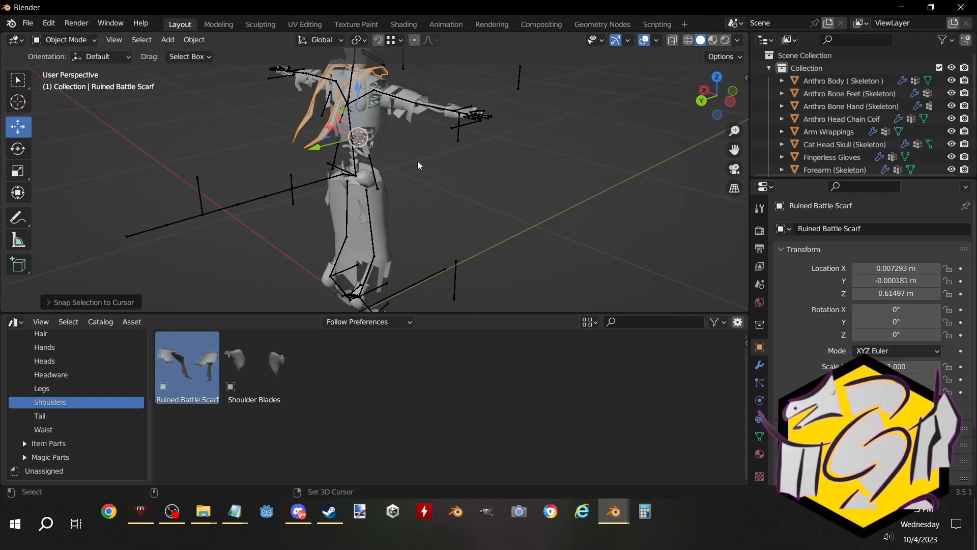
key(shift+s)
click(407, 49)
middle_drag(406, 49, 289, 194)
Move the whole Ruined Battle Scarf mesh along Z in Edit Mode and rotate it about its local X axis
scroll(402, 217, up, 3)
middle_drag(401, 222, 583, 240)
key(Tab)
key(a)
middle_drag(469, 262, 341, 286)
key(g)
key(z)
click(458, 257)
key(r)
key(x)
key(x)
click(445, 268)
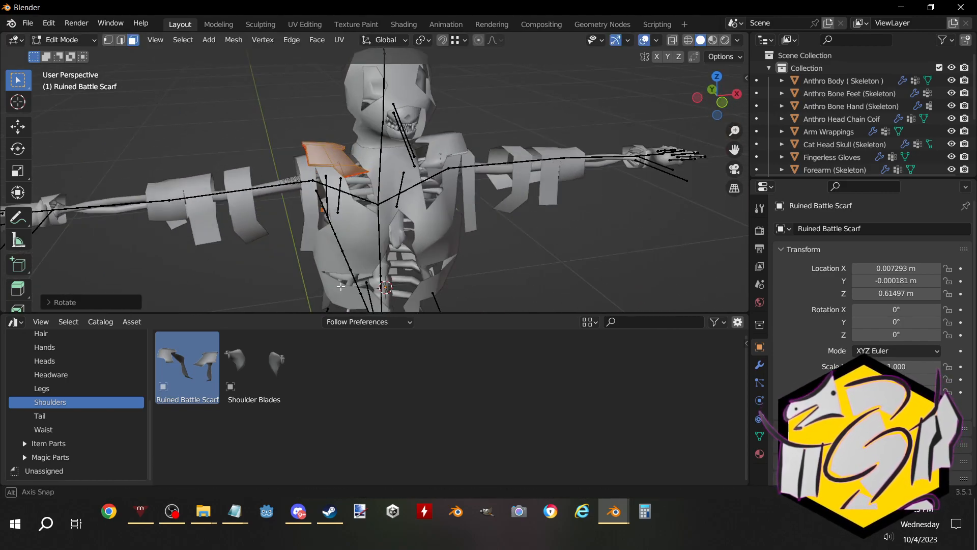
key(Tab)
click(513, 271)
middle_drag(513, 271, 555, 239)
Shift the Ruined Battle Scarf mesh along its local X axis in Edit Mode to fit the shoulders
key(Tab)
key(g)
key(x)
key(x)
click(491, 281)
key(Tab)
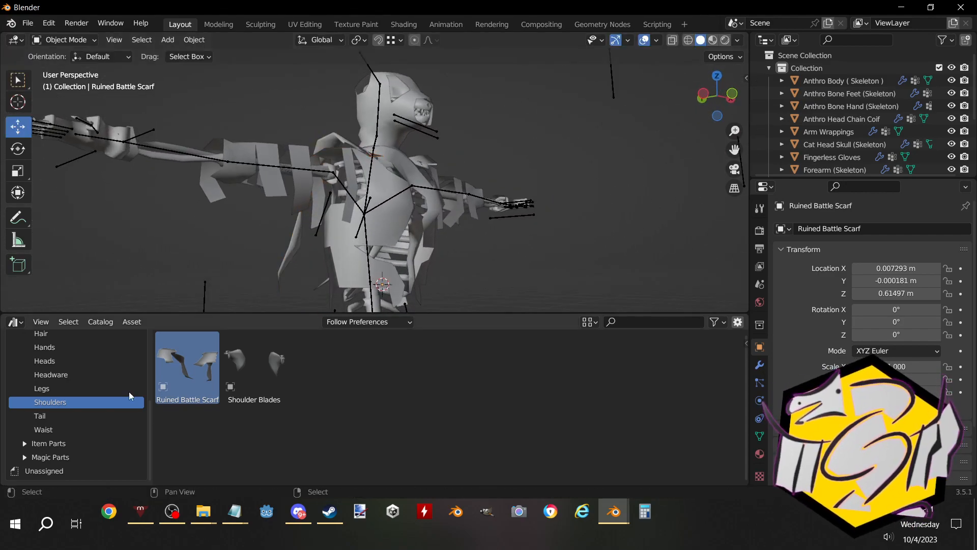
Add the Cat Tail (Skeleton) asset from the Tail catalog and snap it to the 3D cursor
click(93, 413)
middle_drag(233, 257, 379, 291)
scroll(380, 291, down, 3)
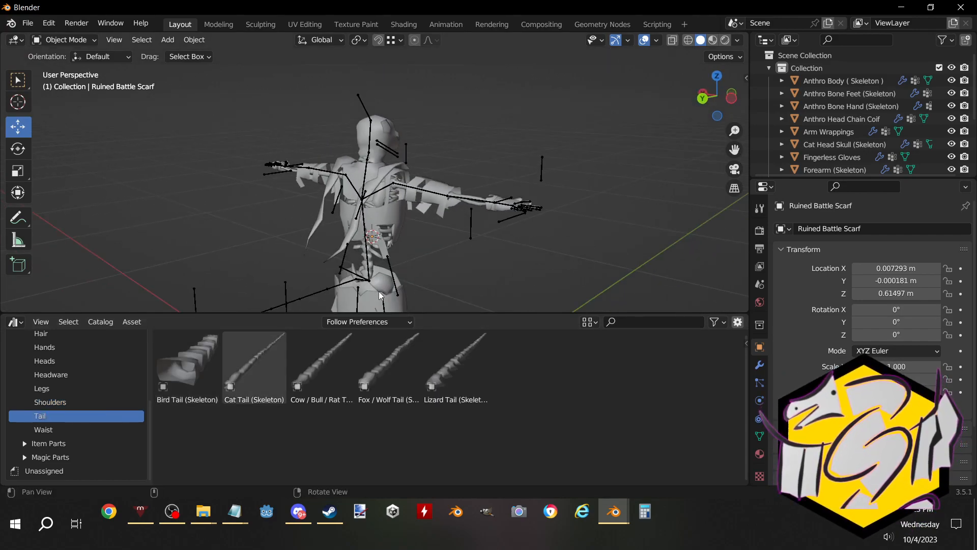
drag(268, 351, 452, 234)
key(shift+s)
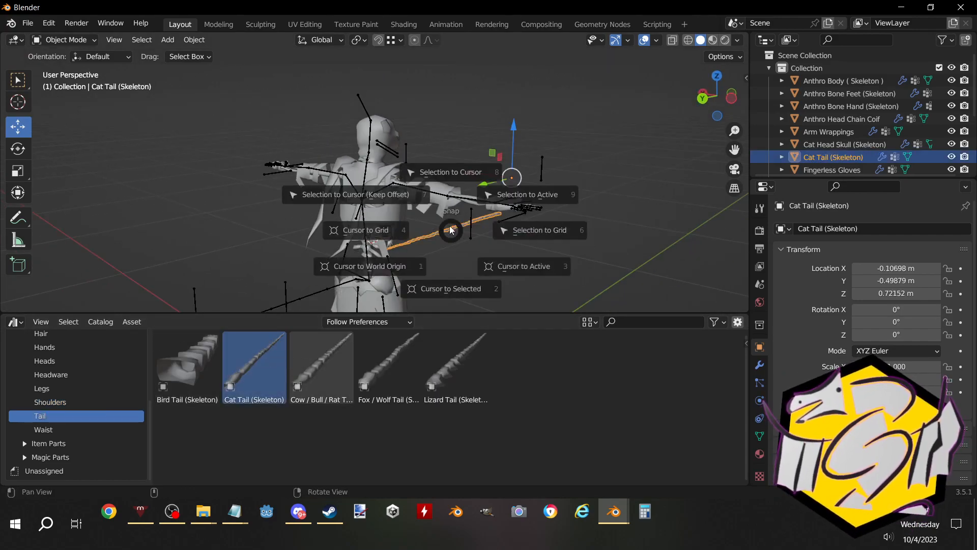
click(427, 156)
middle_drag(447, 249, 387, 176)
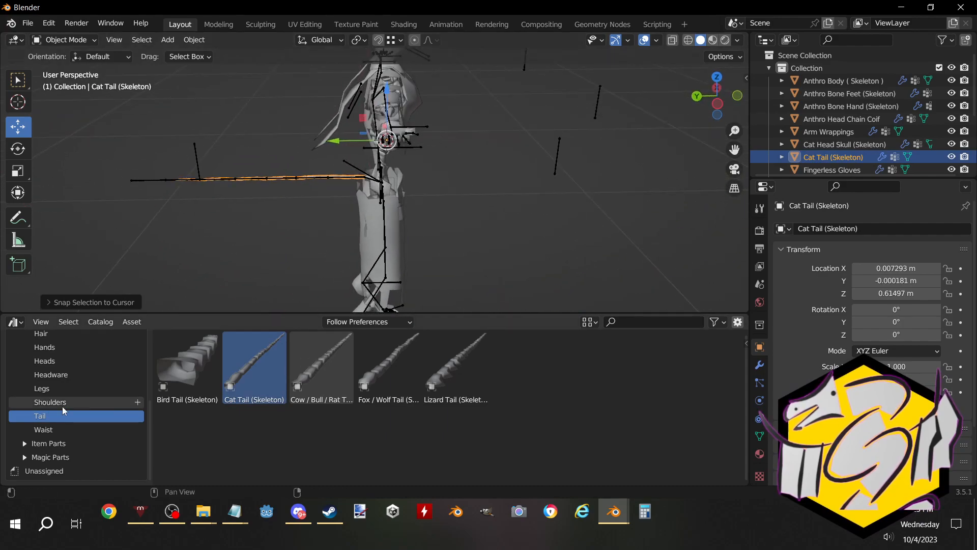
Show the Waist catalog and delete the Ruined Robe Skirt Male from the character
click(68, 427)
click(591, 364)
middle_drag(564, 227, 417, 215)
shift+middle_drag(489, 243, 438, 166)
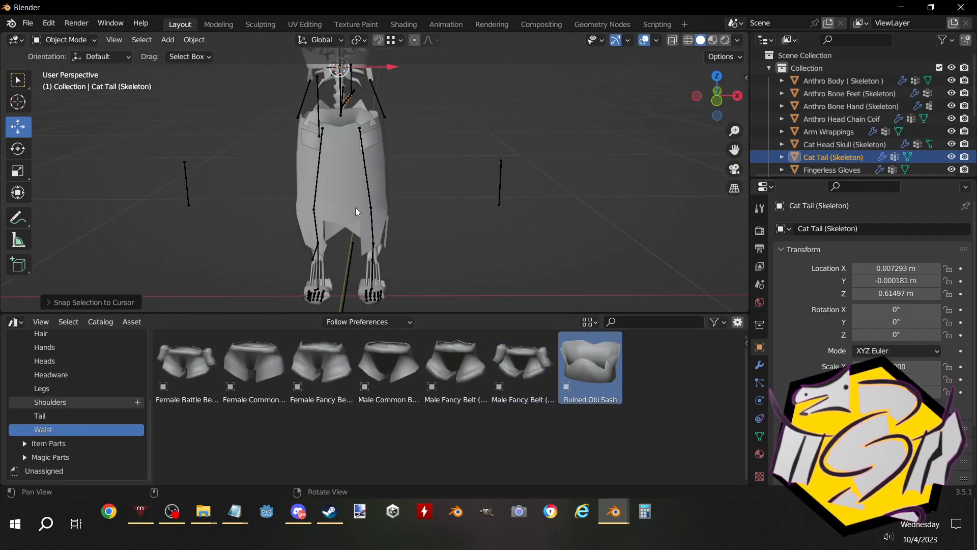
click(342, 204)
key(Delete)
middle_drag(342, 204, 366, 238)
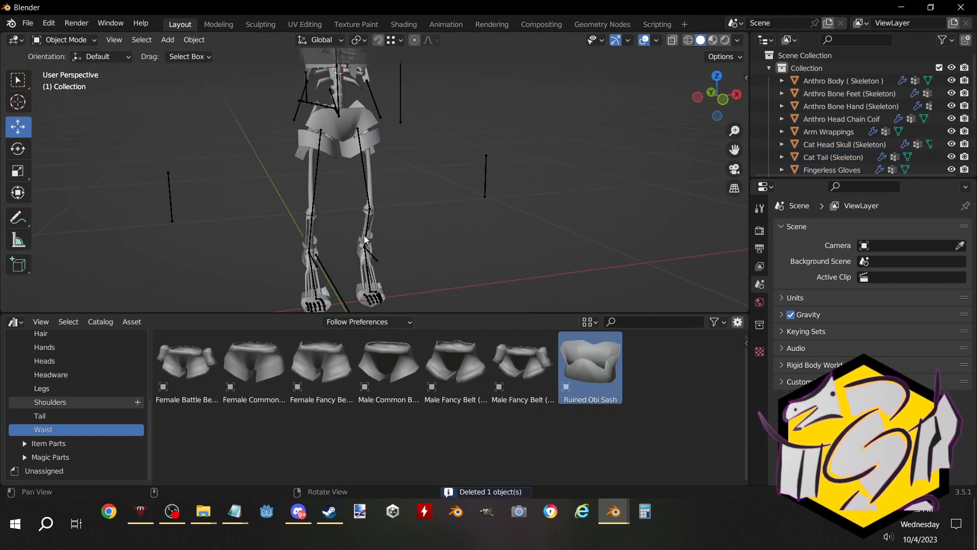
Add the Ruined Obi Sash asset, snap it to the 3D cursor and clear the selection
drag(574, 363, 500, 257)
key(shift+s)
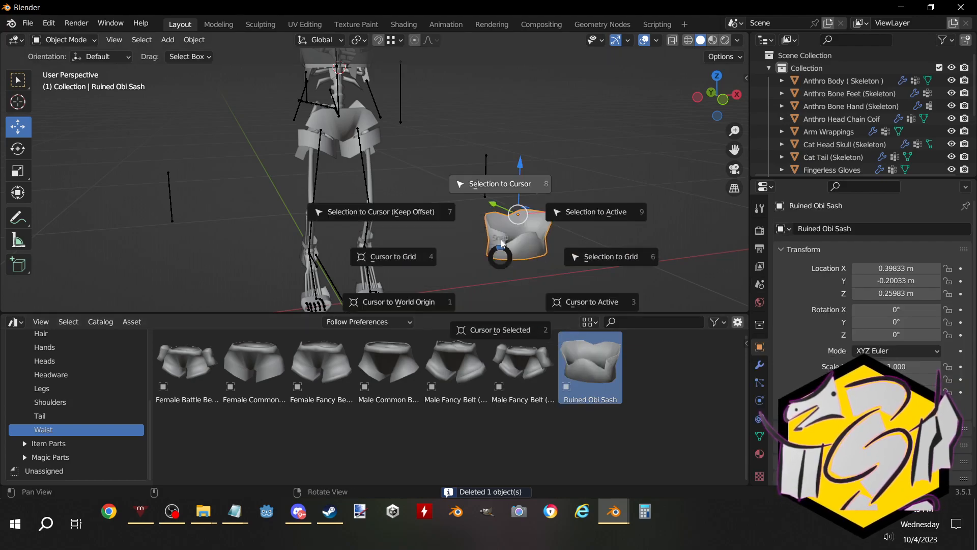
click(497, 184)
middle_drag(442, 204, 386, 204)
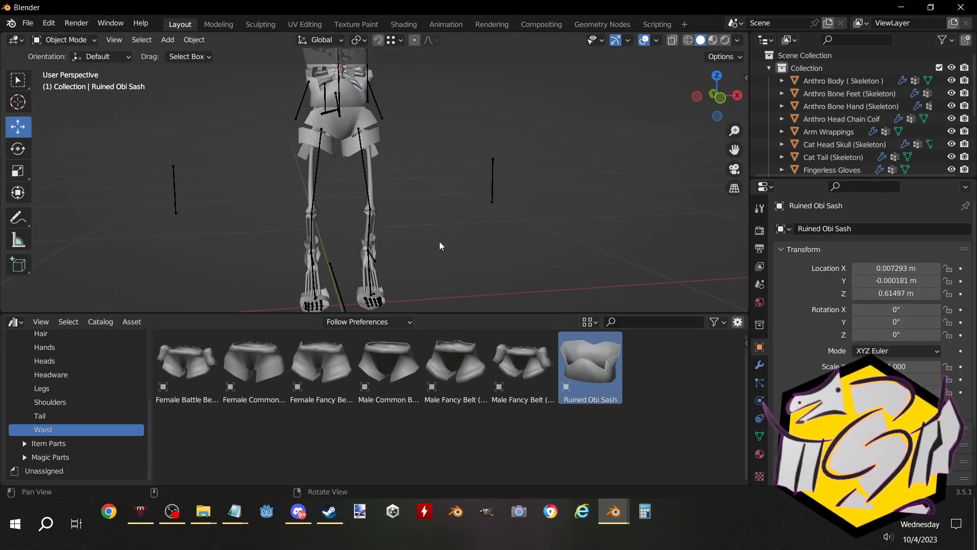
key(a)
key(alt+a)
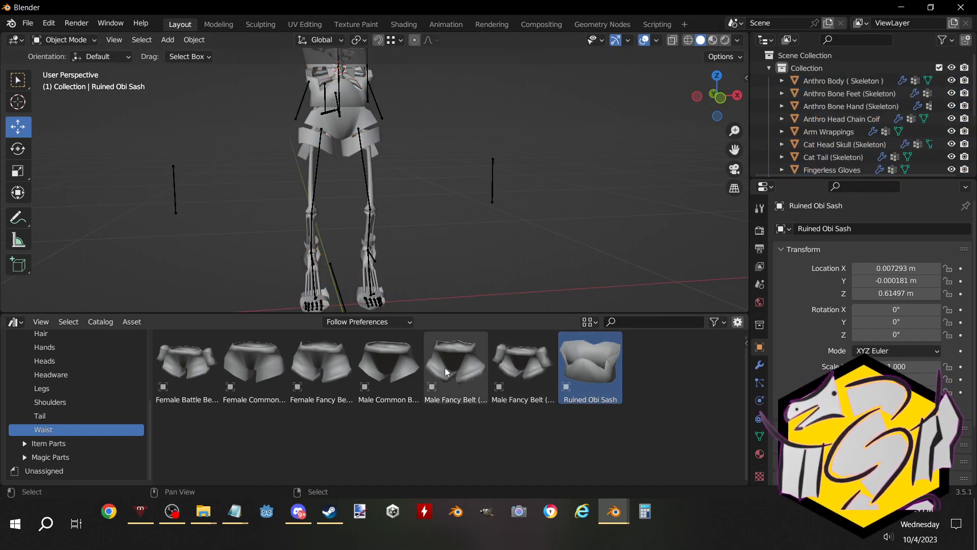
Add the Female Battle Belt (Hips Butt Waist) asset and snap it to the 3D cursor at the world origin
drag(206, 369, 465, 284)
key(shift+s)
key(shift+s)
click(460, 173)
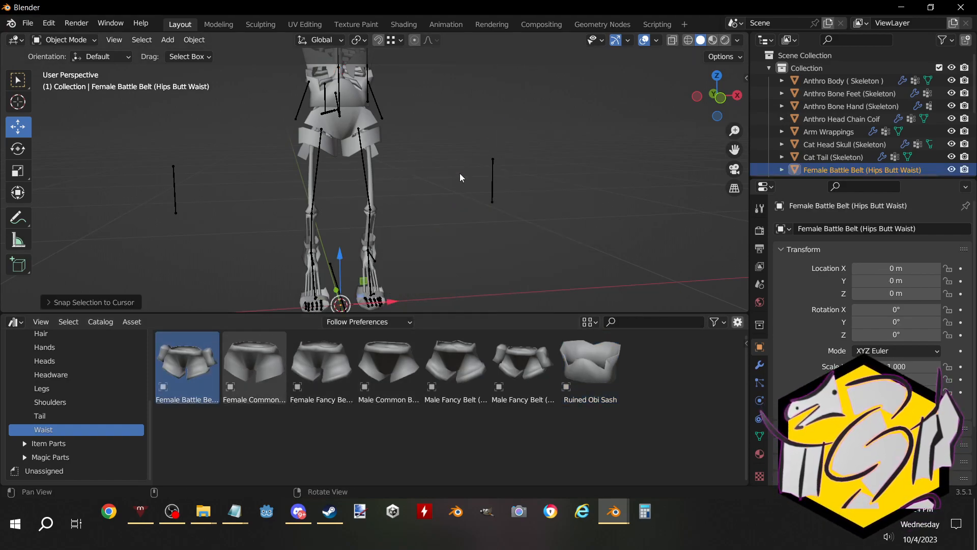
Move the Female Battle Belt along the Y axis to about -0.18 m
middle_drag(326, 164, 417, 225)
key(Tab)
key(Tab)
key(g)
key(Escape)
middle_drag(496, 189, 362, 192)
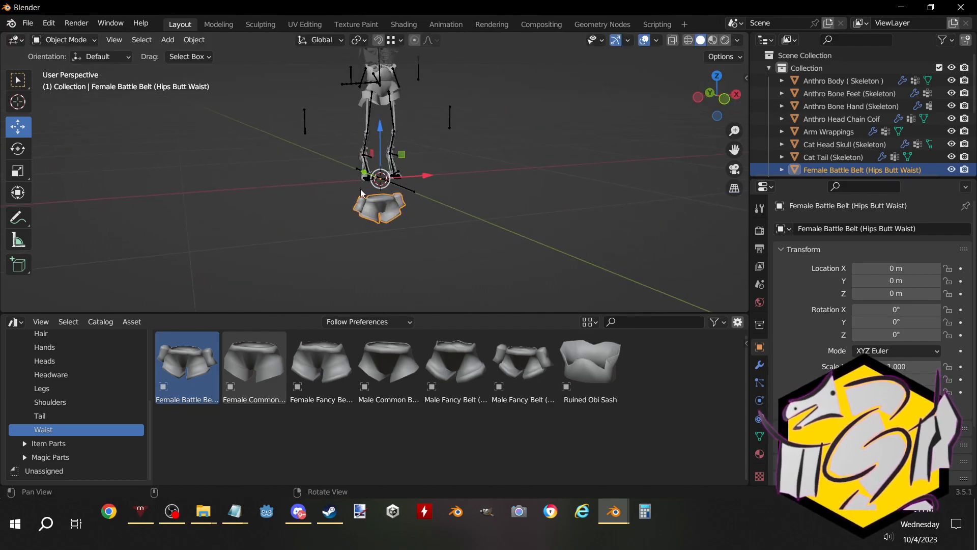
drag(358, 177, 359, 213)
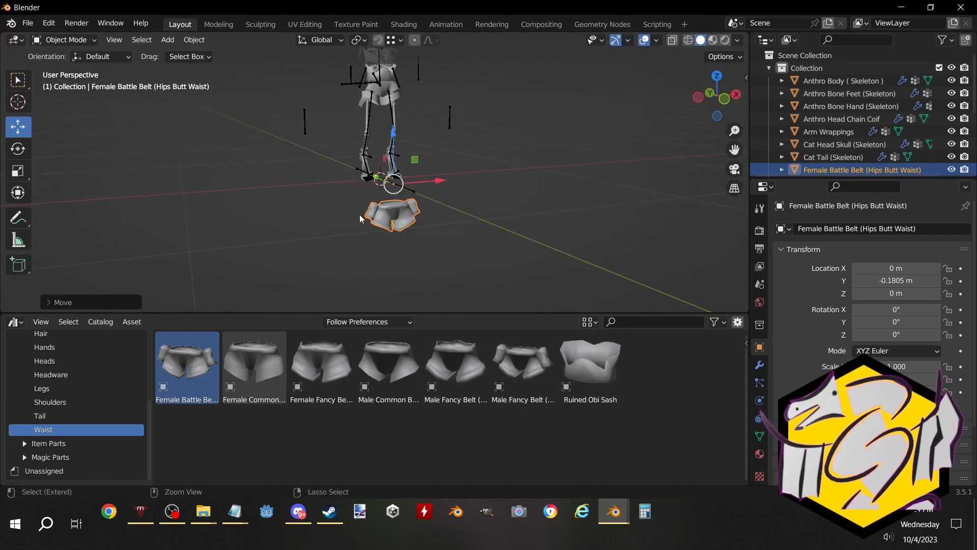
Undo the last move of the Female Battle Belt and remove the belt from the scene
key(ctrl+z)
middle_drag(363, 215, 464, 237)
key(g)
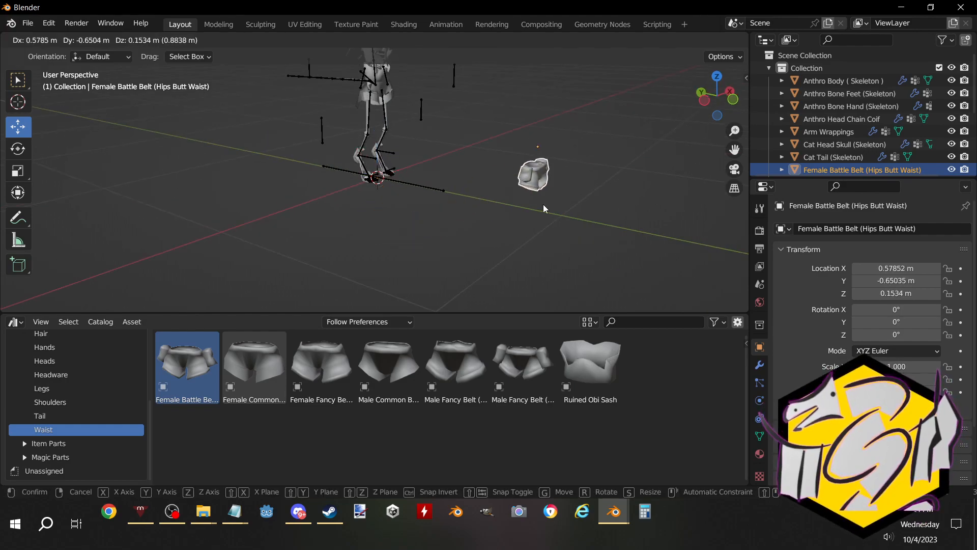
click(542, 204)
key(Delete)
drag(170, 377, 456, 208)
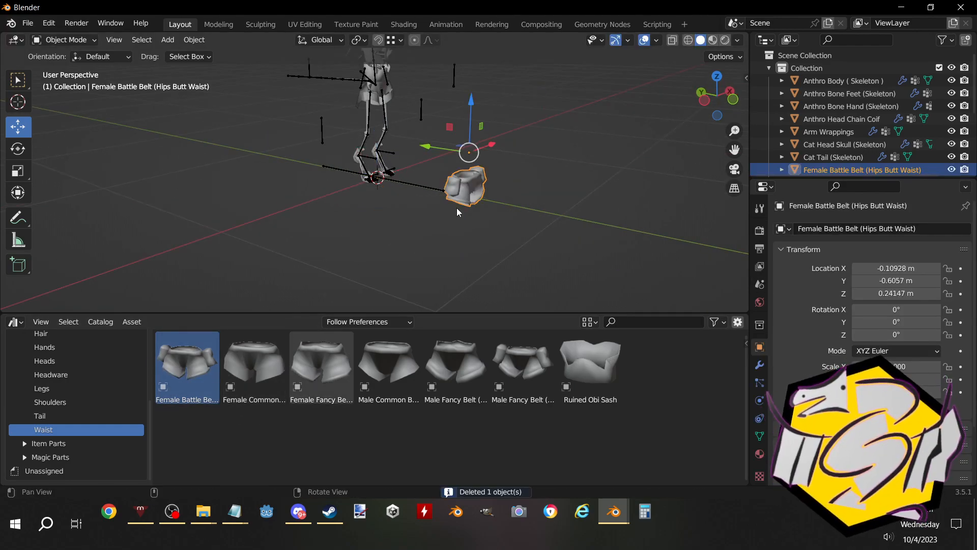
middle_drag(456, 208, 386, 244)
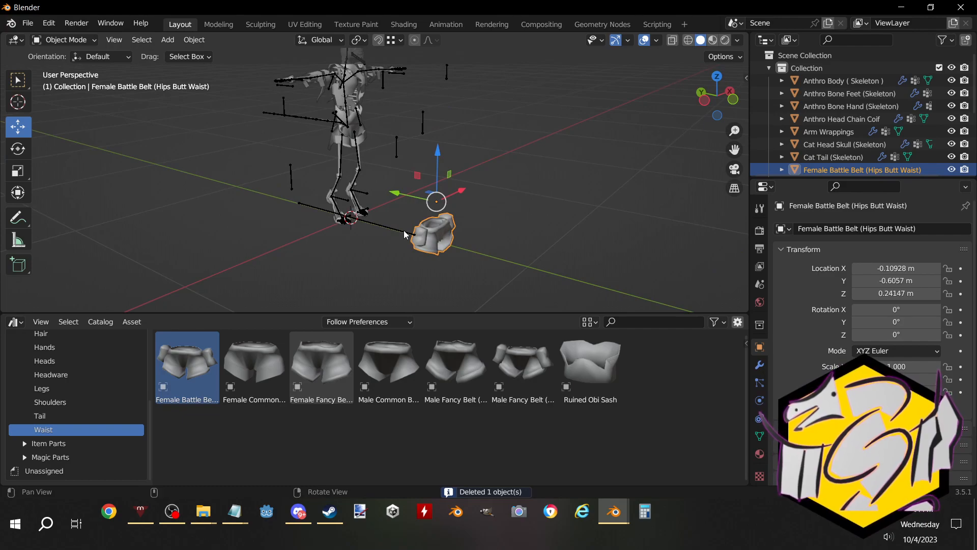
key(Delete)
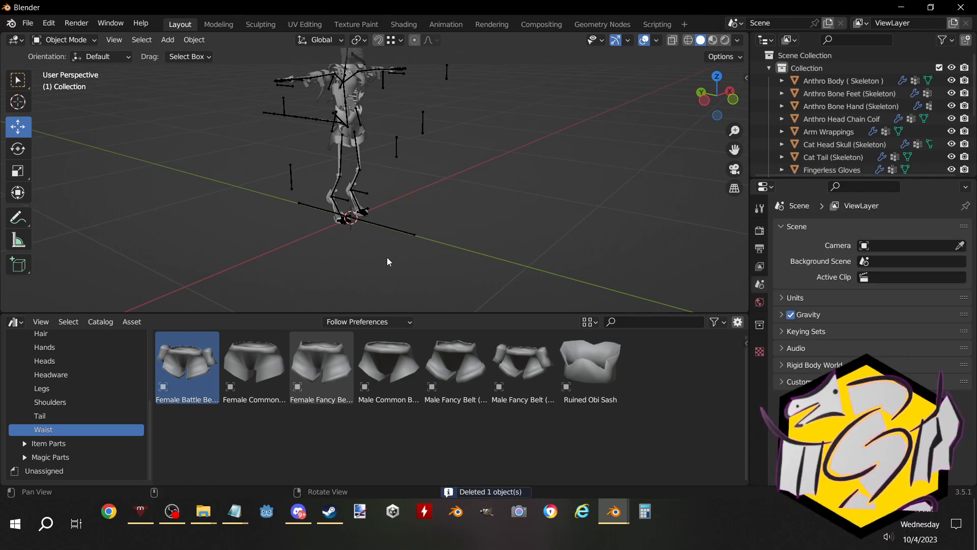
Look through the waist belt assets and the list of character part catalogs
click(305, 369)
click(481, 365)
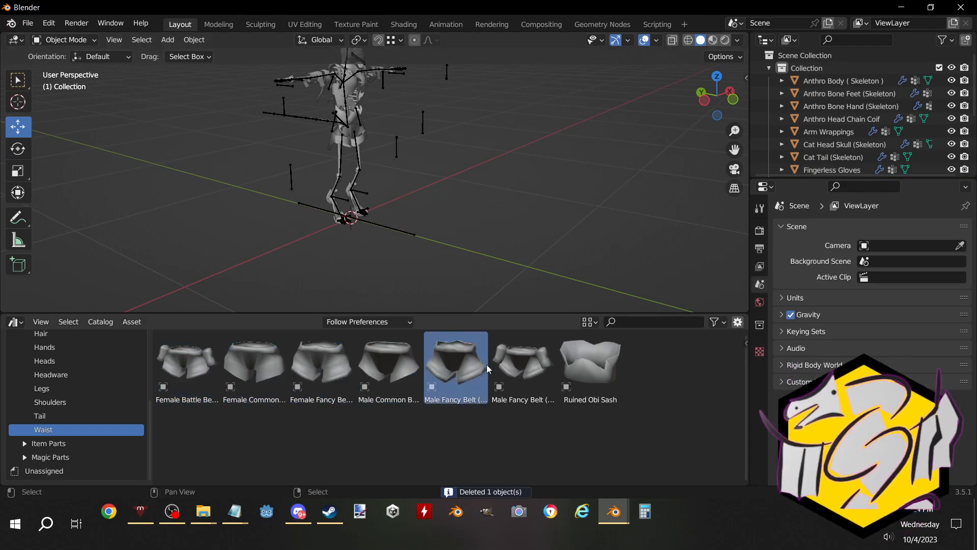
click(492, 362)
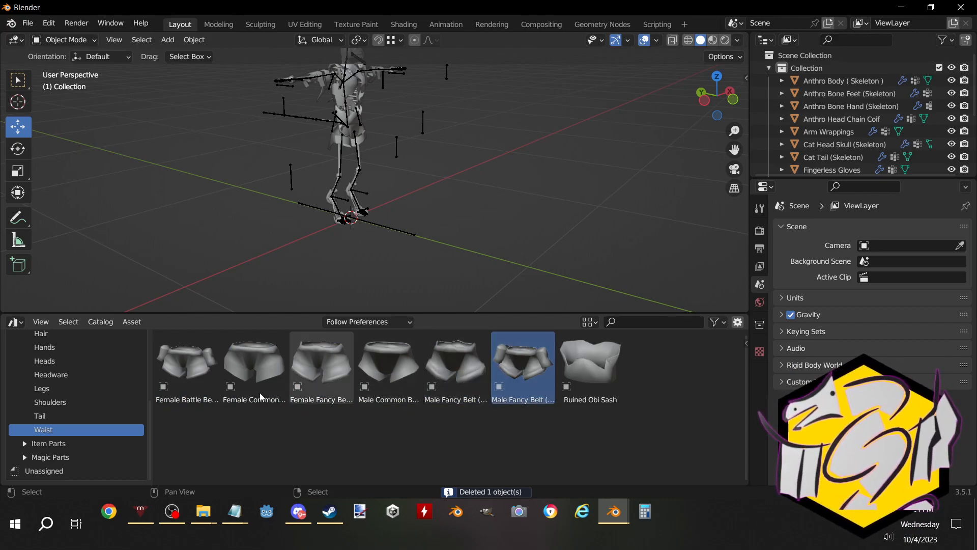
scroll(108, 424, up, 1)
scroll(106, 428, down, 1)
scroll(105, 428, up, 6)
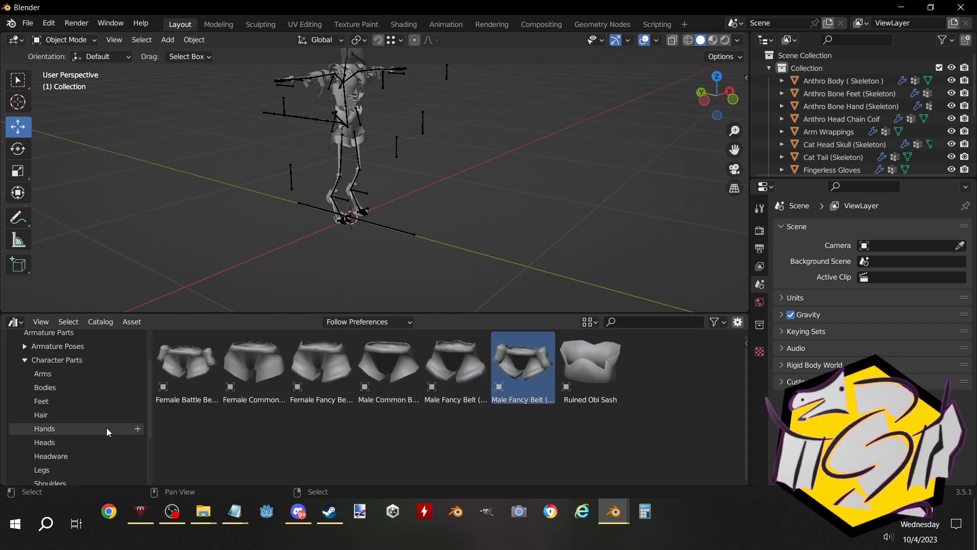
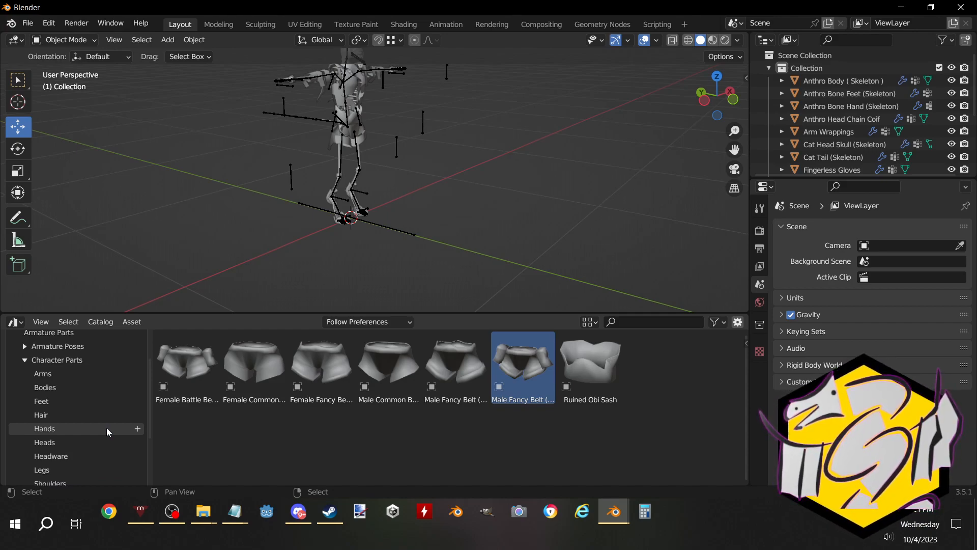
scroll(106, 429, down, 6)
scroll(84, 417, up, 4)
scroll(4, 420, up, 3)
Browse the Inventory Items, Melee Weapons, Ranged Weapons and Shields catalogs under Item Parts, returning to Melee Weapons
click(23, 403)
click(24, 416)
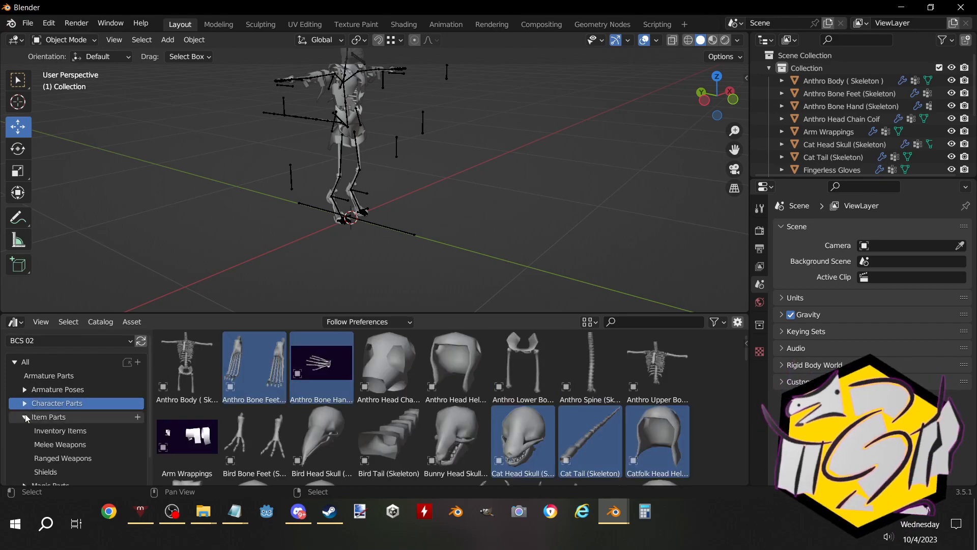
scroll(25, 417, down, 1)
click(41, 410)
click(56, 425)
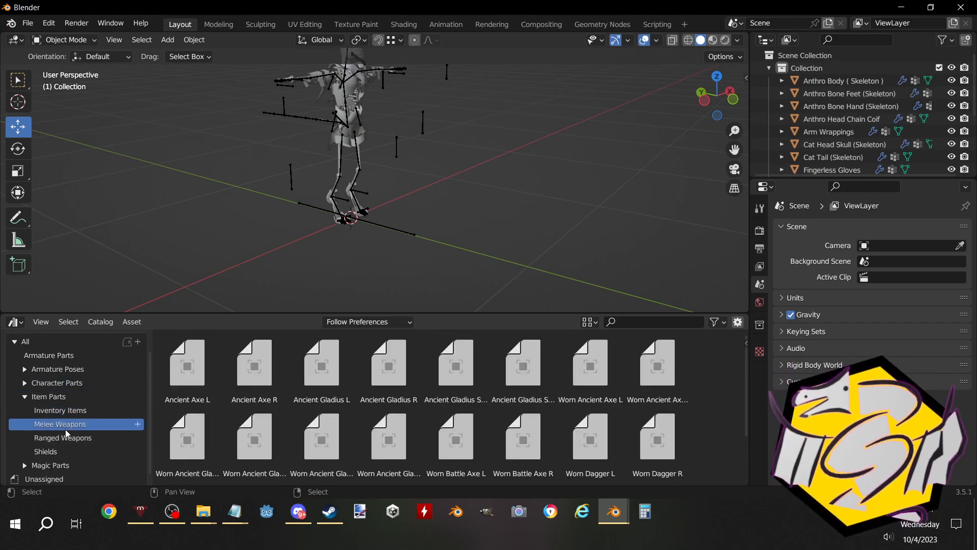
click(63, 439)
click(51, 453)
click(68, 438)
click(70, 427)
scroll(328, 384, down, 3)
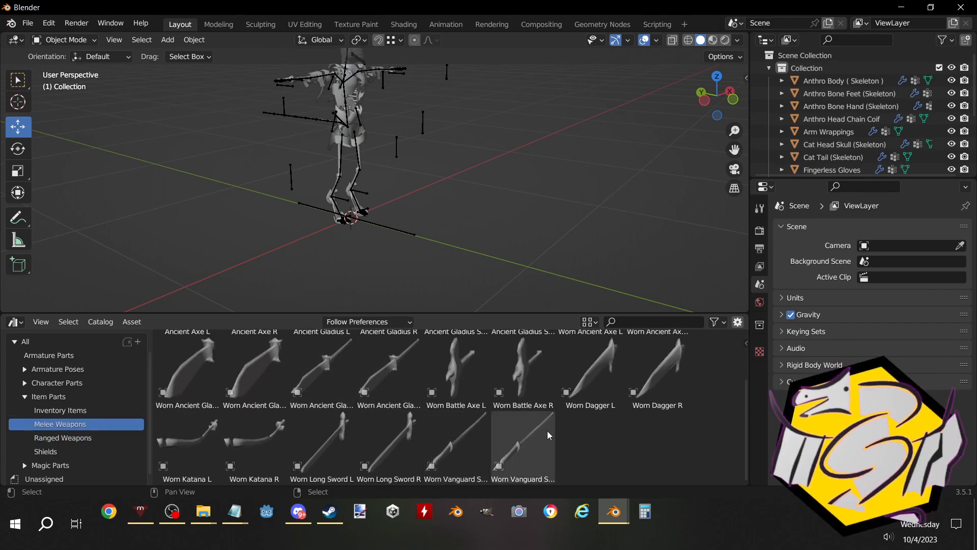
Try out the last Worn Vanguard weapon in the scene and remove it
drag(547, 430, 420, 247)
middle_drag(420, 248, 446, 243)
key(Delete)
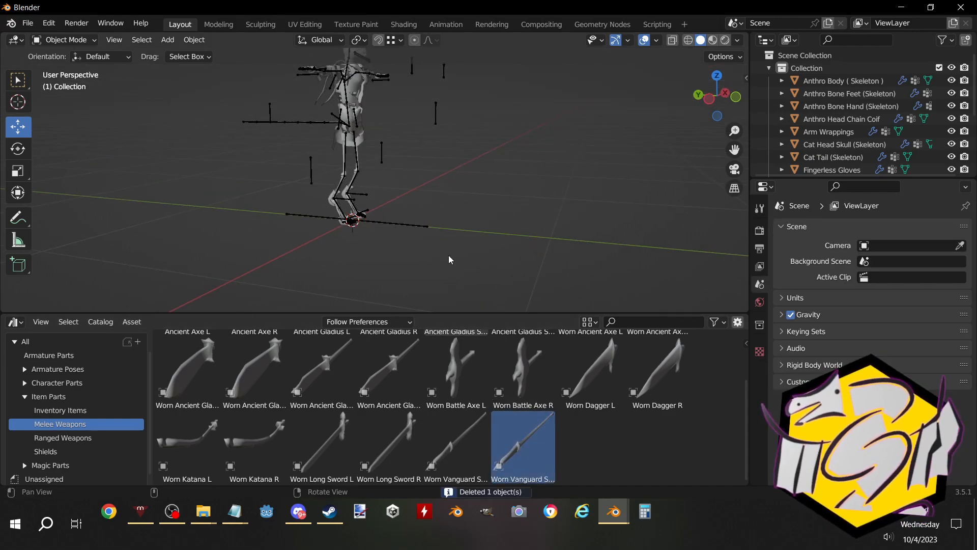
scroll(437, 410, up, 3)
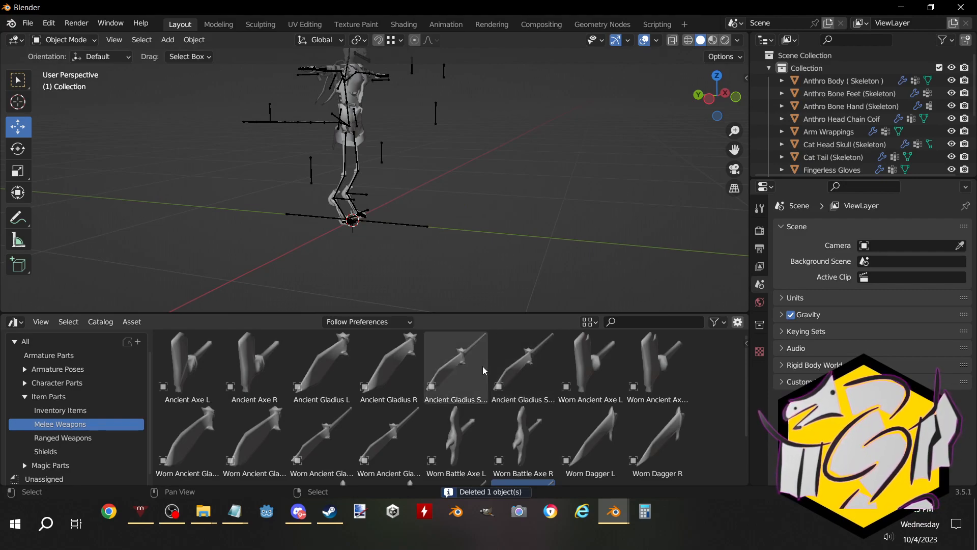
Try out the Worn Ancient Gladius Spear L by moving it beside the skeleton's hand, and remove it
scroll(483, 367, down, 1)
click(348, 395)
drag(339, 415, 454, 270)
middle_drag(316, 228, 501, 212)
key(g)
key(y)
click(527, 248)
middle_drag(356, 218, 544, 197)
key(g)
click(589, 115)
middle_drag(361, 159, 347, 222)
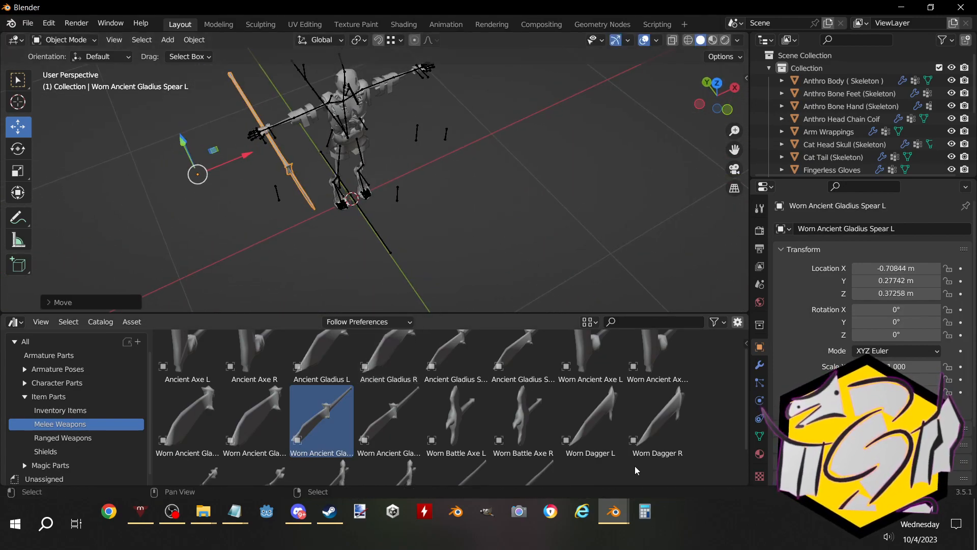
key(Delete)
Add the Worn Ancient Gladius Spear R to the scene and snap it to the 3D cursor at the world origin
drag(389, 418, 474, 215)
key(shift+s)
click(414, 172)
middle_drag(413, 172, 560, 248)
key(Tab)
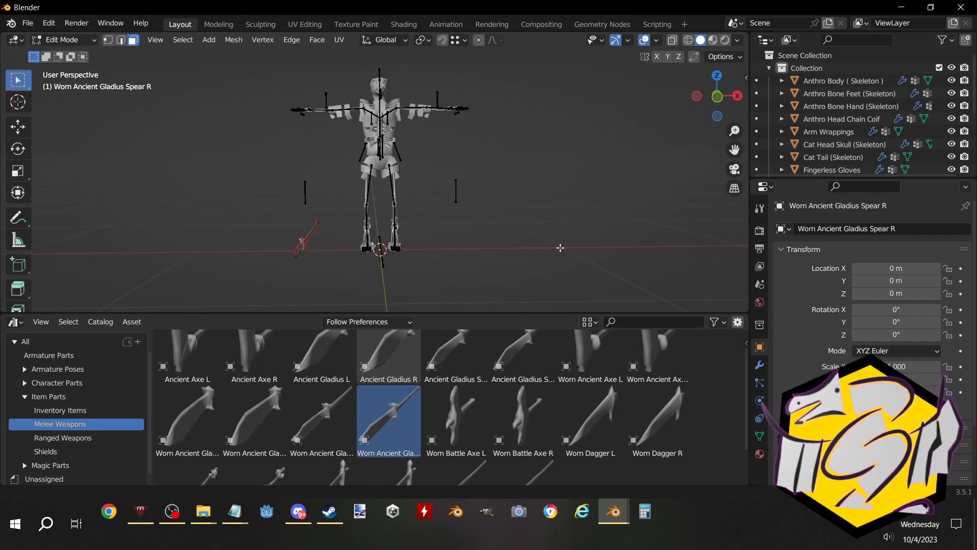
key(Tab)
drag(392, 248, 406, 247)
key(g)
right_click(258, 227)
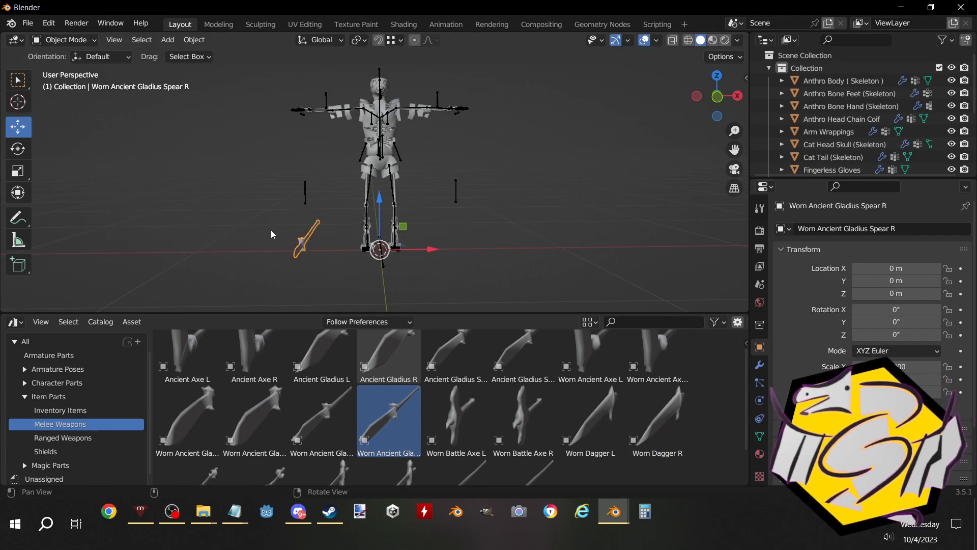
click(358, 111)
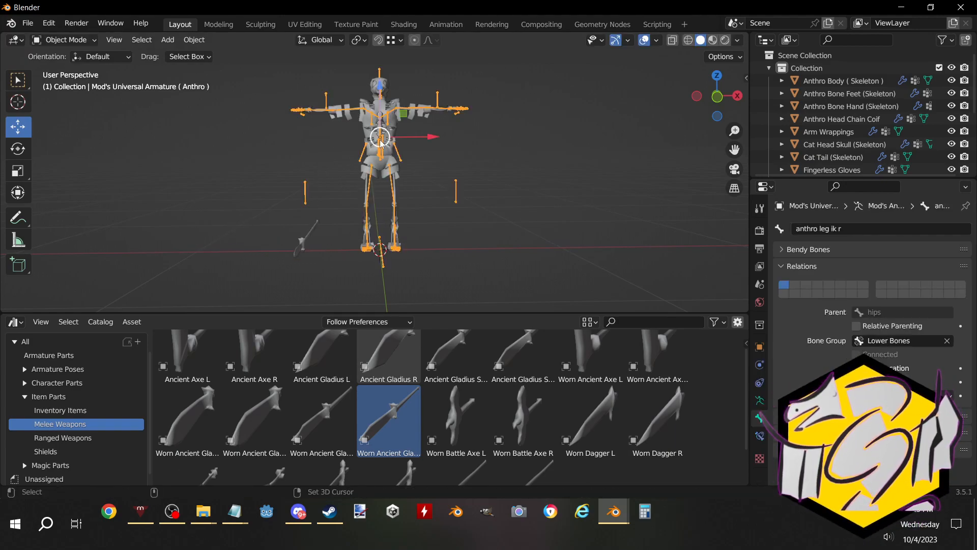
click(374, 163)
middle_drag(375, 163, 516, 203)
key(shift+s)
click(510, 137)
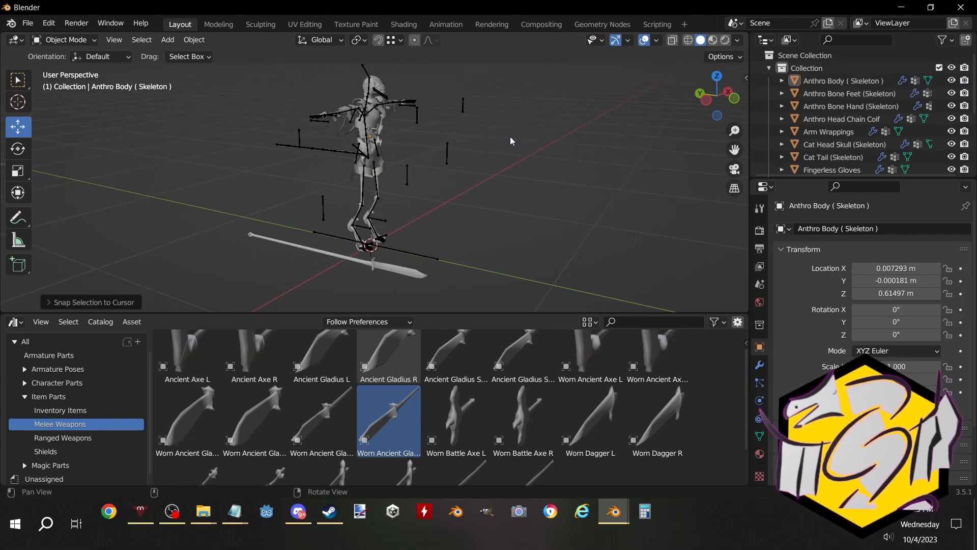
key(shift+s)
click(358, 144)
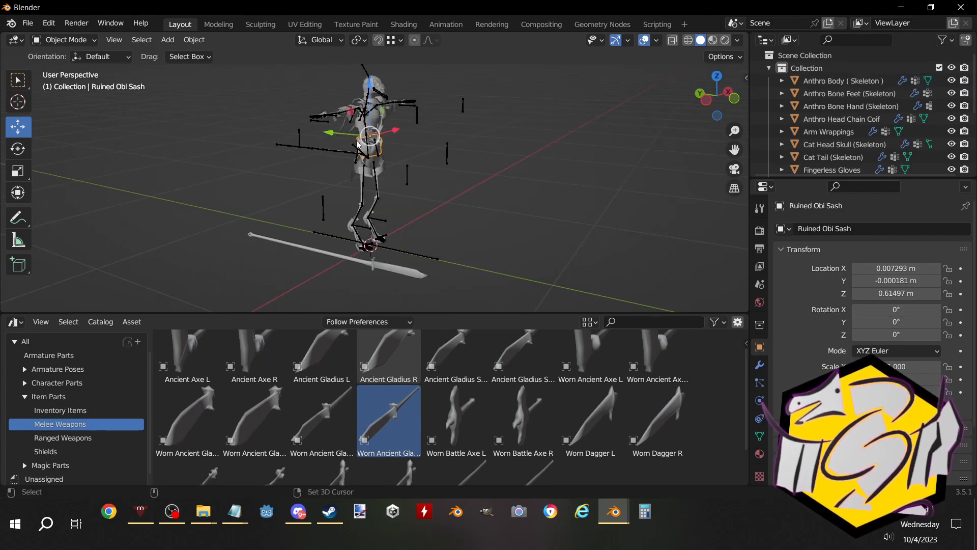
key(shift+s)
key(Escape)
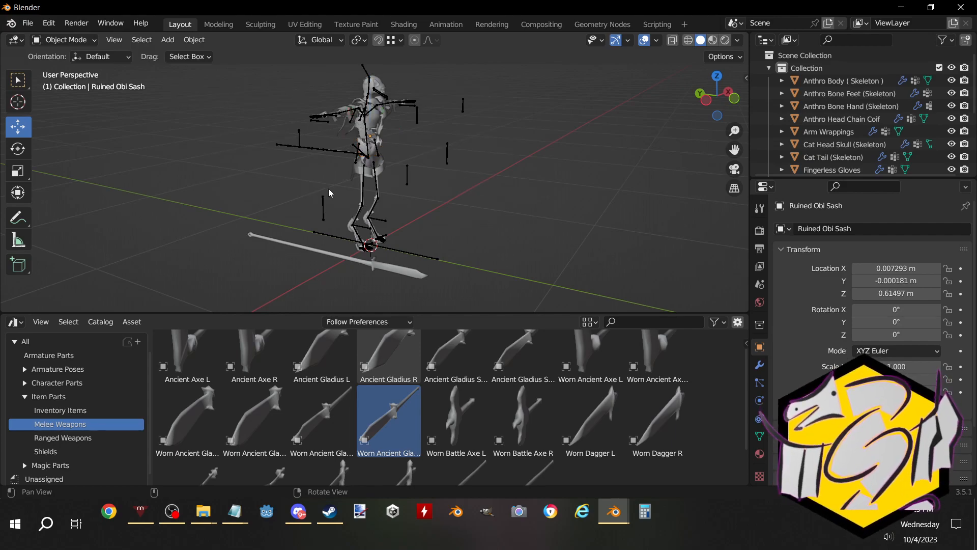
Snap the 3D cursor to the origin of the Ruined Assassin Garb Body Female
click(371, 174)
key(shift+s)
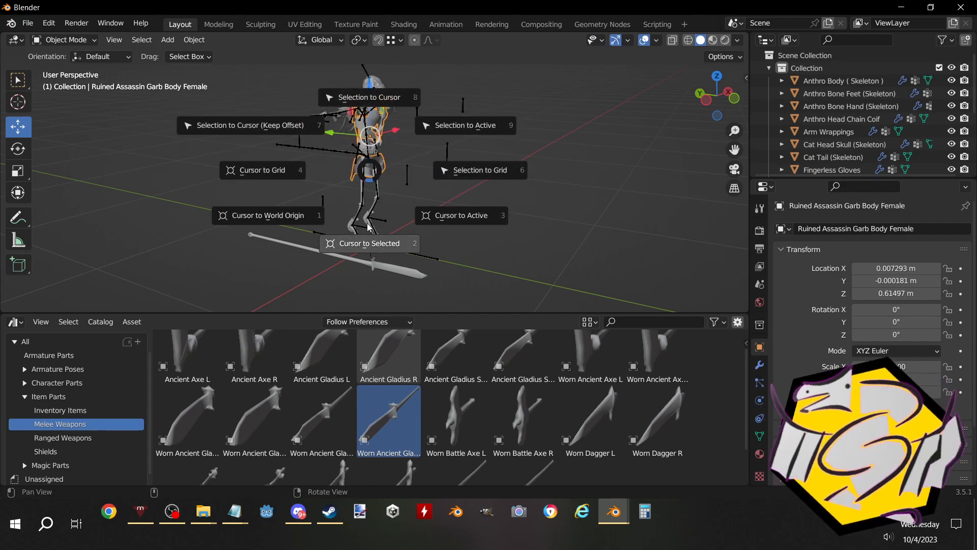
click(461, 221)
click(444, 232)
Move the Worn Ancient Gladius Spear R away from the skeleton and delete it
click(341, 247)
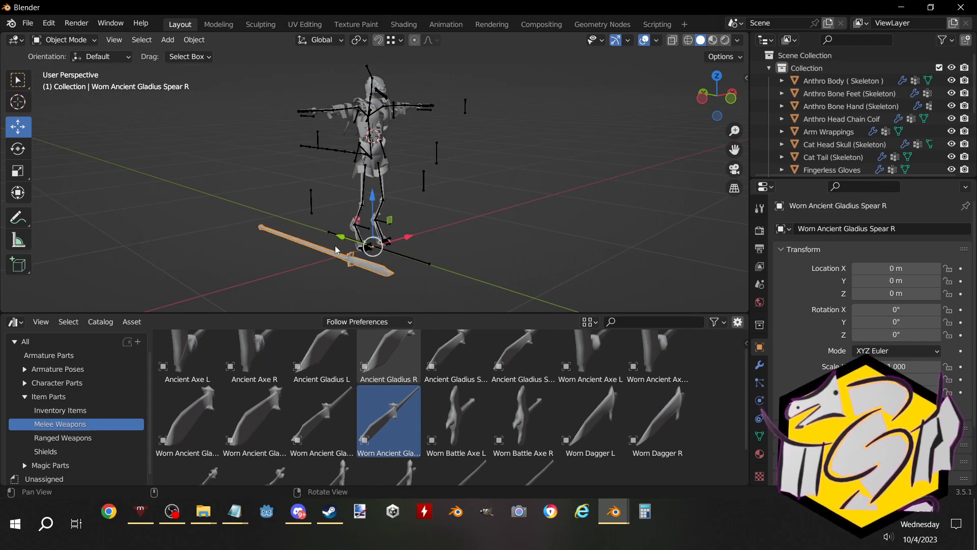
key(h)
middle_drag(334, 259, 292, 249)
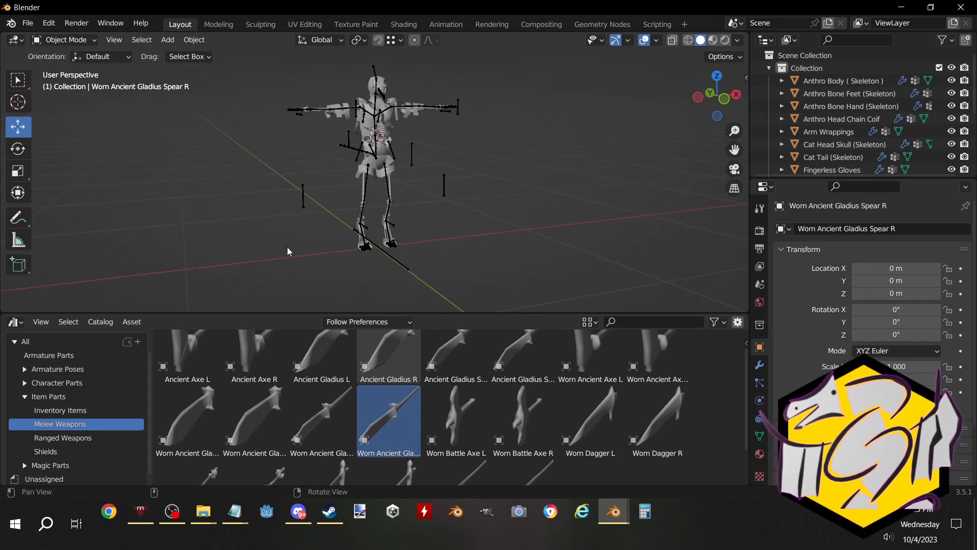
key(alt+h)
key(g)
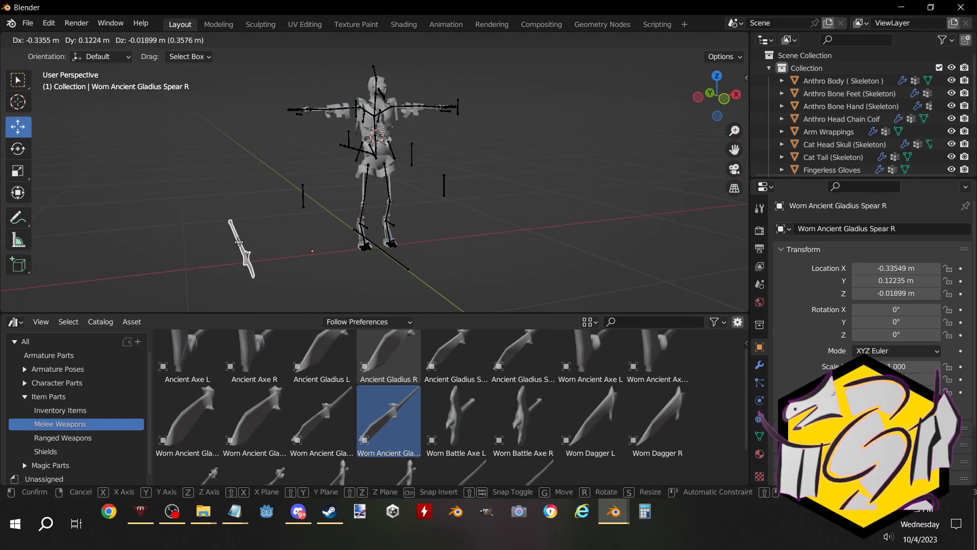
click(231, 230)
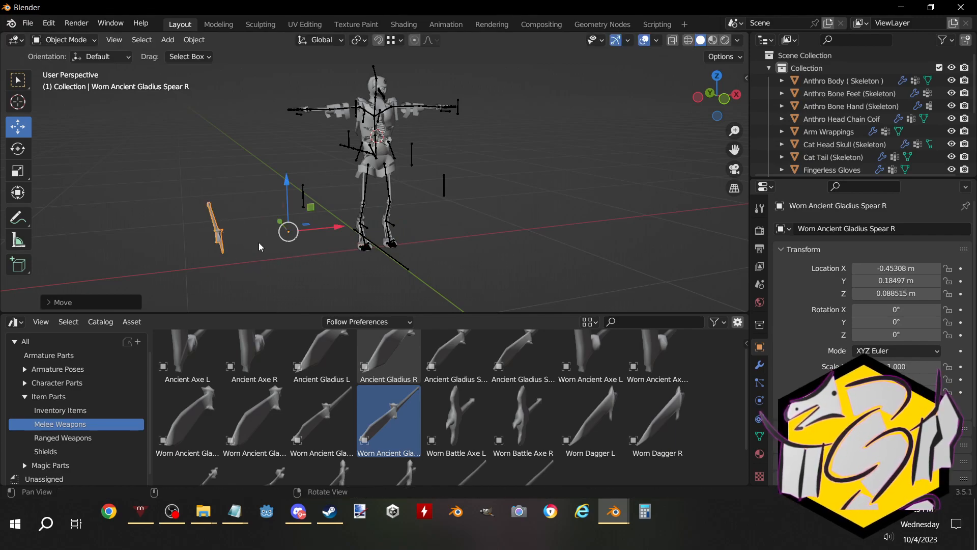
key(Delete)
middle_drag(303, 235, 285, 244)
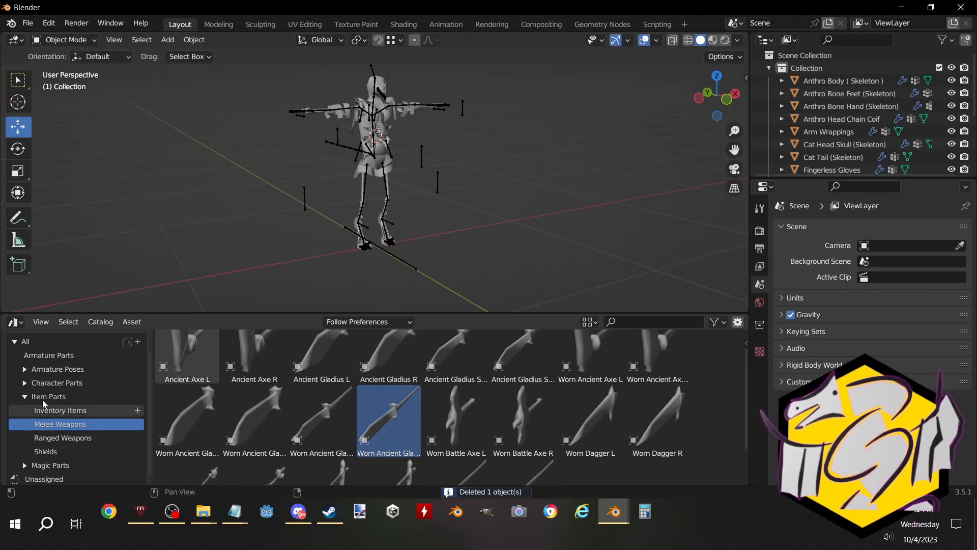
Add the Female Battle Belt from the Waist catalog to the scene and snap it to the 3D cursor
click(24, 383)
scroll(45, 438, down, 3)
scroll(45, 438, down, 4)
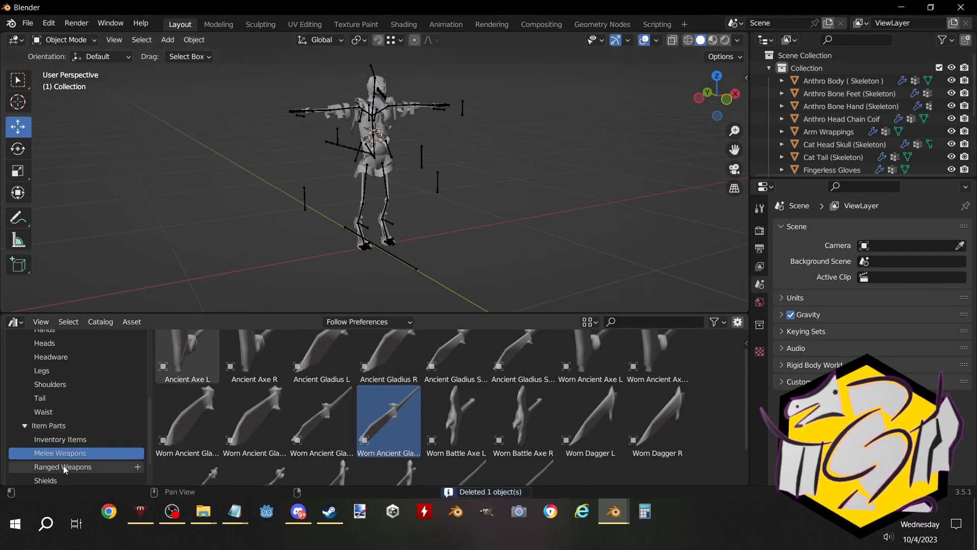
click(47, 401)
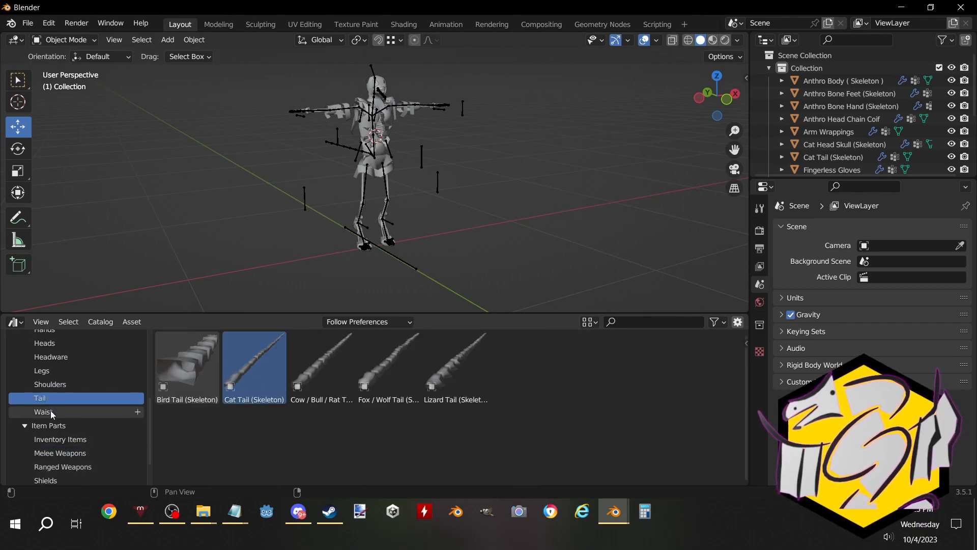
click(51, 410)
drag(202, 388, 209, 251)
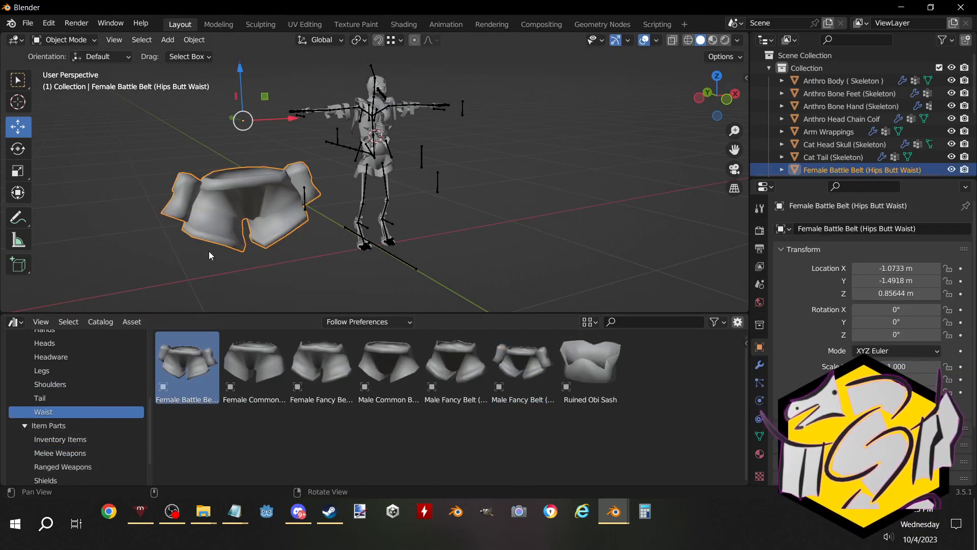
middle_drag(209, 252, 284, 213)
key(shift+s)
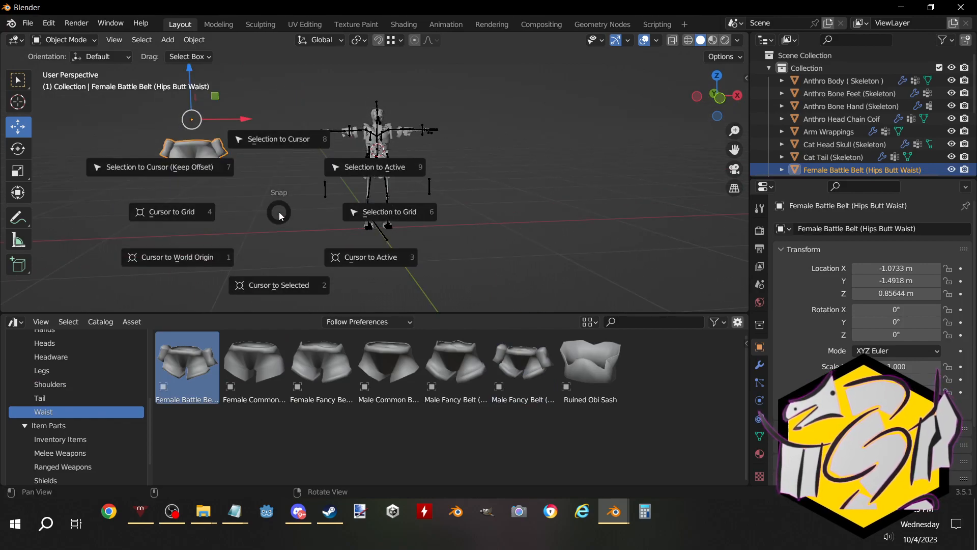
click(282, 155)
Examine how the Female Battle Belt fits around the skeleton's hips and overlaps the garb
scroll(298, 191, up, 2)
middle_drag(298, 191, 347, 239)
scroll(395, 241, up, 4)
scroll(398, 233, down, 2)
scroll(399, 234, up, 2)
scroll(390, 241, up, 2)
click(551, 234)
shift+middle_drag(524, 239, 522, 155)
click(405, 158)
middle_drag(405, 158, 380, 96)
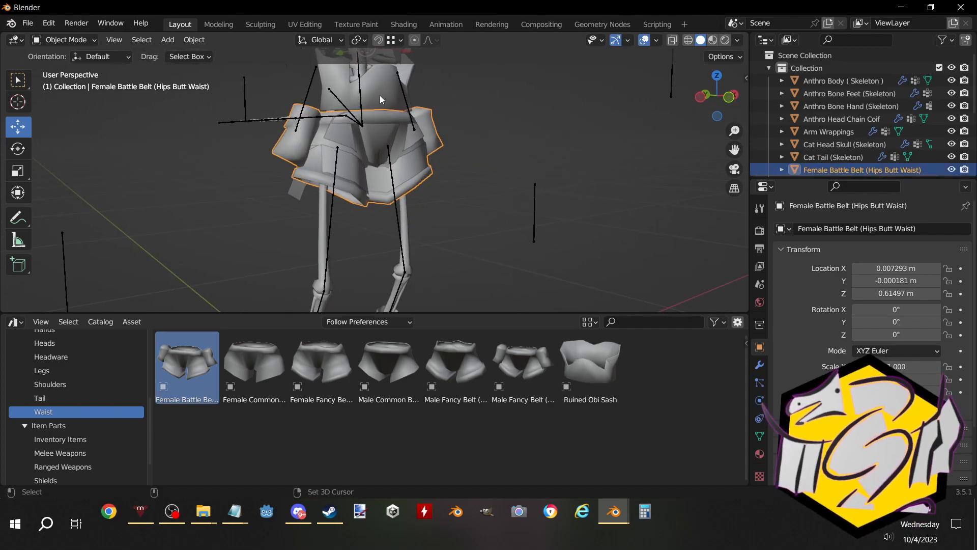
Delete the hip section of the Ruined Assassin Garb Body Female mesh beneath the battle belt, selecting through it with X-ray
click(380, 96)
click(312, 191)
key(Tab)
middle_drag(312, 191, 471, 196)
key(alt+z)
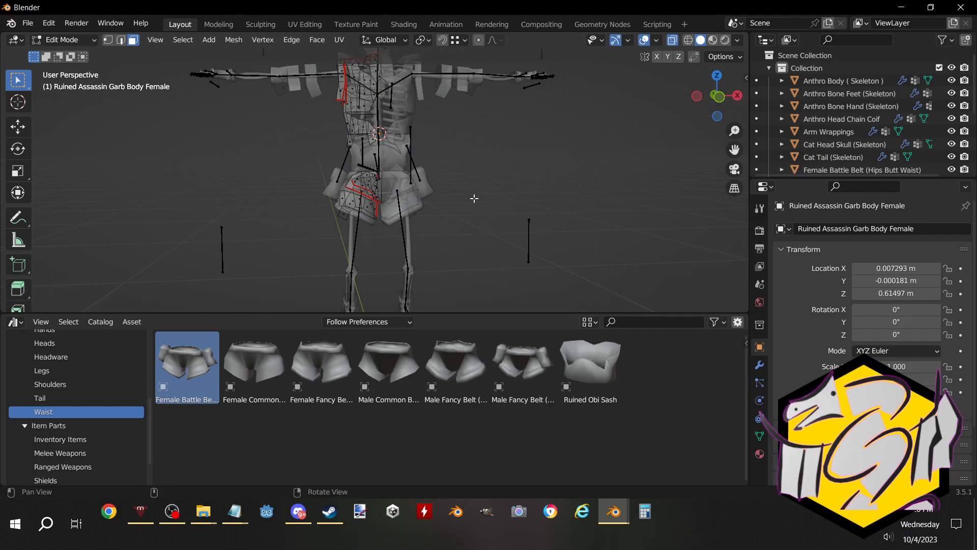
scroll(472, 197, up, 4)
key(c)
scroll(342, 244, up, 8)
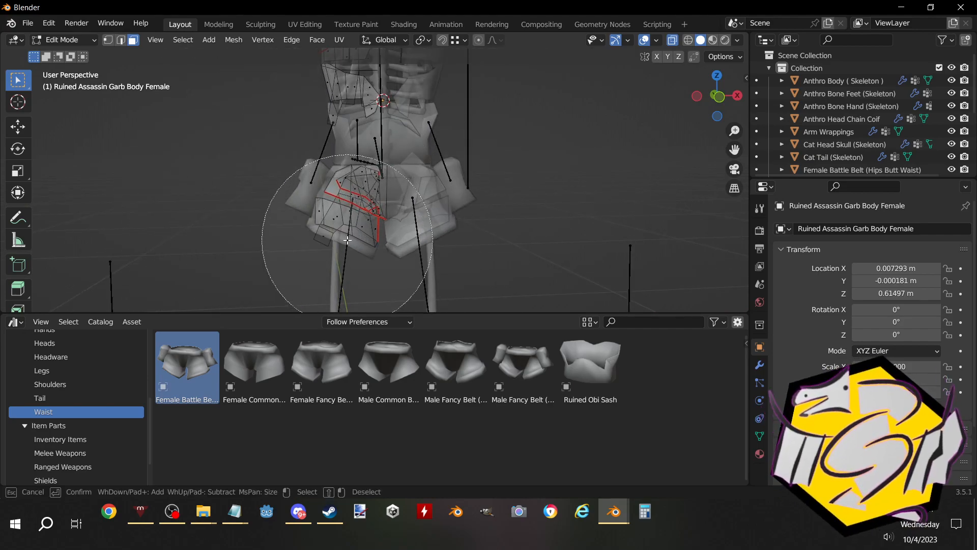
click(347, 240)
key(Escape)
mouse_move(312, 225)
middle_down()
mouse_move(430, 231)
mouse_move(607, 212)
mouse_move(460, 200)
mouse_move(298, 232)
middle_up()
key(x)
click(447, 232)
scroll(298, 232, down, 4)
key(Tab)
click(300, 227)
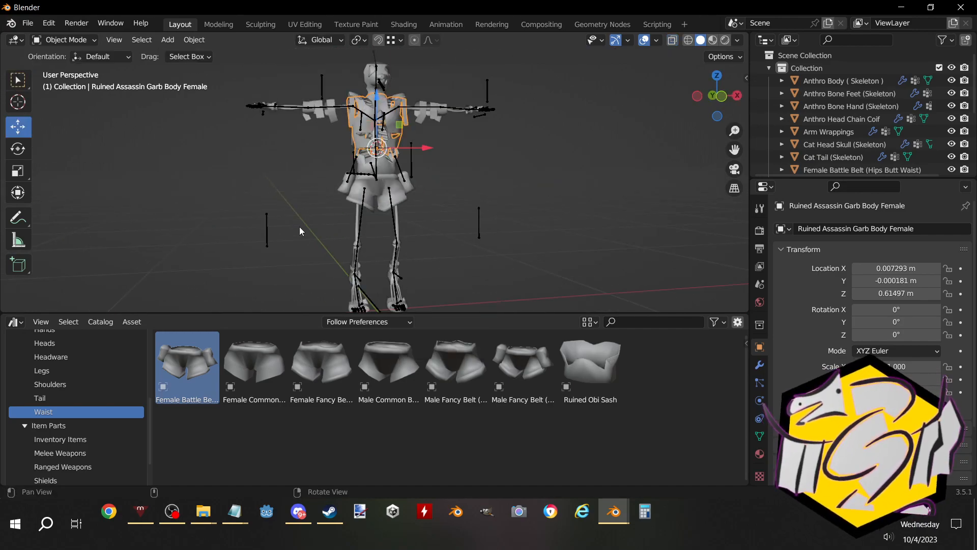
scroll(315, 209, up, 5)
middle_drag(326, 193, 329, 214)
scroll(328, 214, up, 3)
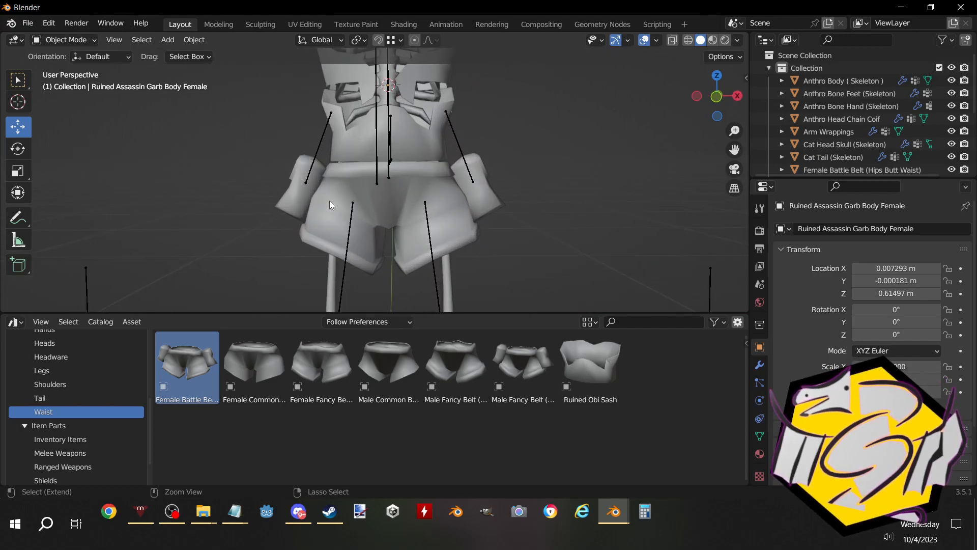
Push the selected hanging cloth of the Ruined Assassin Garb Body Female outward with Shrink/Fatten
key(Tab)
click(330, 201)
middle_drag(330, 201, 444, 248)
key(alt+s)
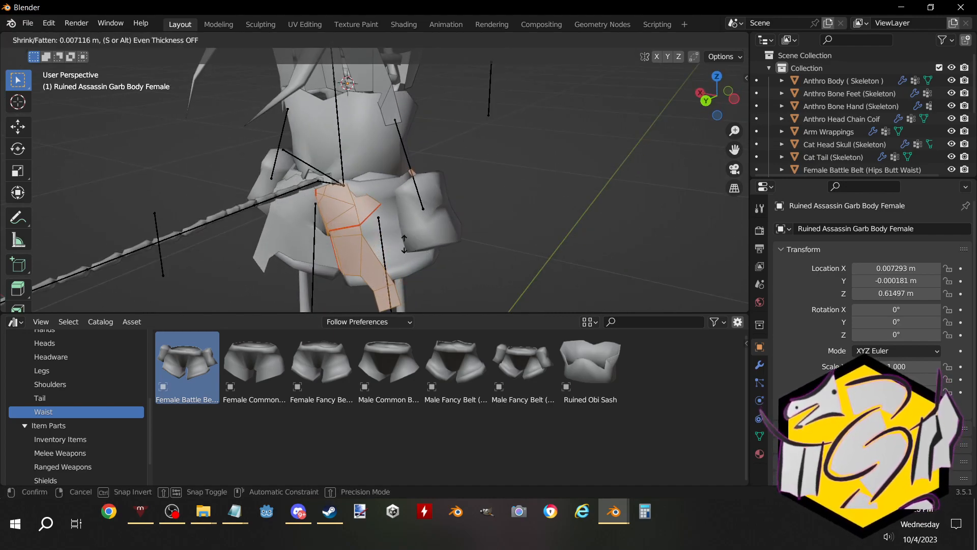
click(463, 246)
middle_drag(462, 246, 266, 251)
key(Tab)
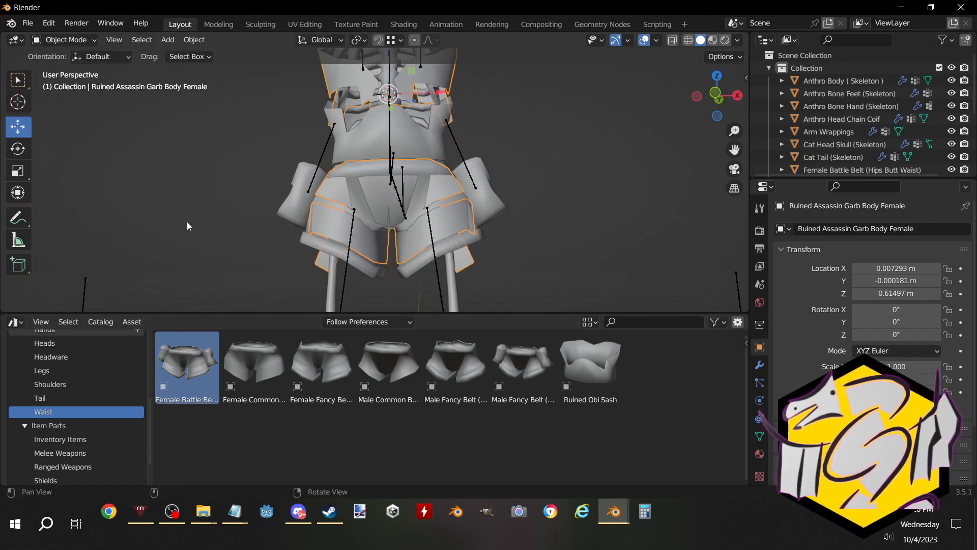
Delete the Female Battle Belt from the skeleton's waist
middle_drag(191, 222, 310, 241)
click(307, 239)
key(Delete)
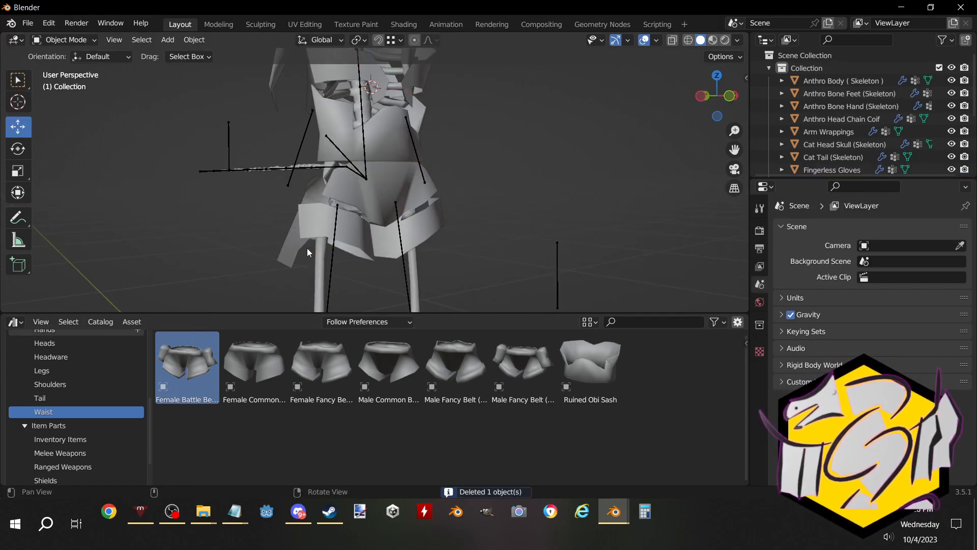
Examine the whole dressed skeleton from several sides and distances
scroll(307, 248, down, 6)
mouse_move(369, 233)
middle_down()
mouse_move(315, 206)
mouse_move(368, 216)
middle_up()
scroll(316, 206, up, 2)
scroll(373, 208, up, 4)
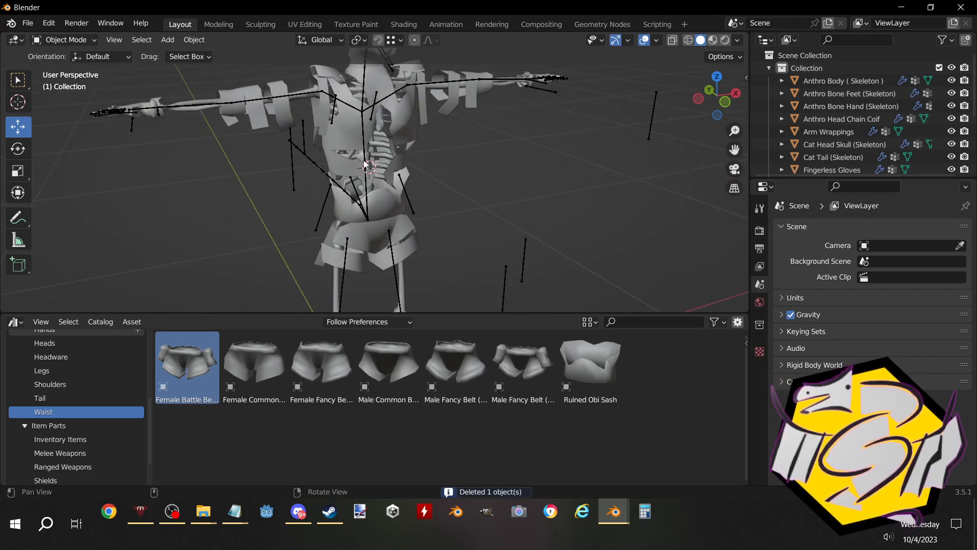
scroll(356, 188, down, 2)
scroll(357, 190, down, 3)
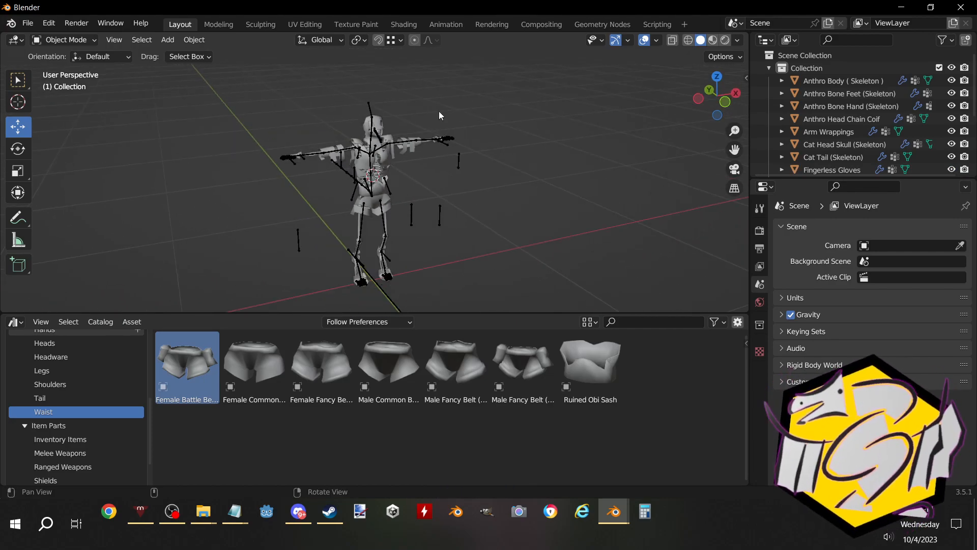
scroll(416, 178, up, 4)
scroll(396, 234, down, 2)
scroll(396, 235, down, 3)
middle_drag(396, 170, 447, 172)
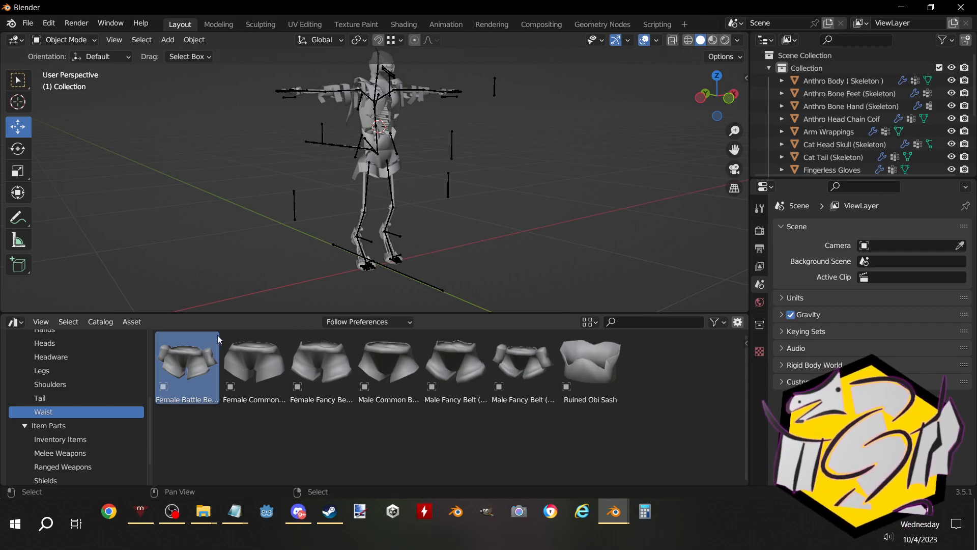
Check the Inventory Items and Ranged Weapons catalogs, and open the Melee Weapons catalog
scroll(79, 442, down, 3)
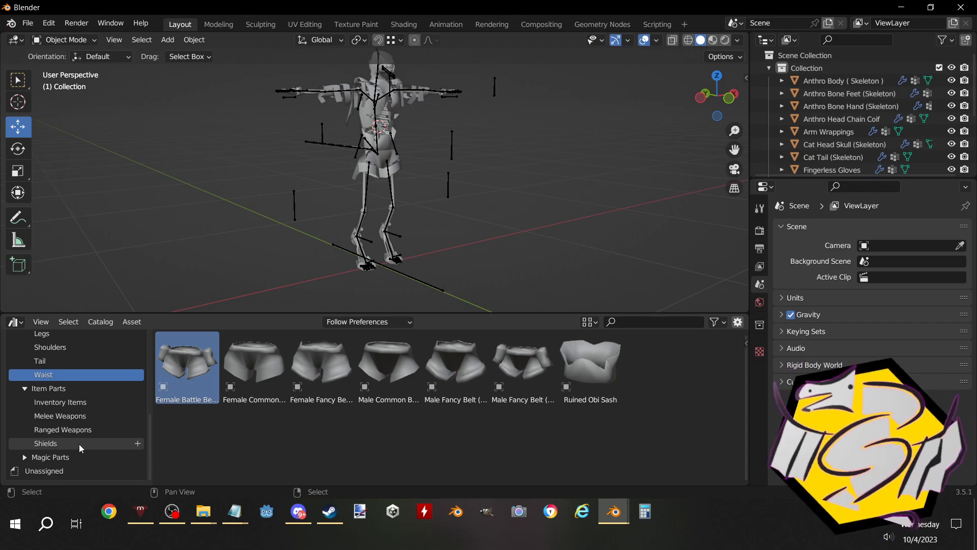
click(57, 404)
click(56, 415)
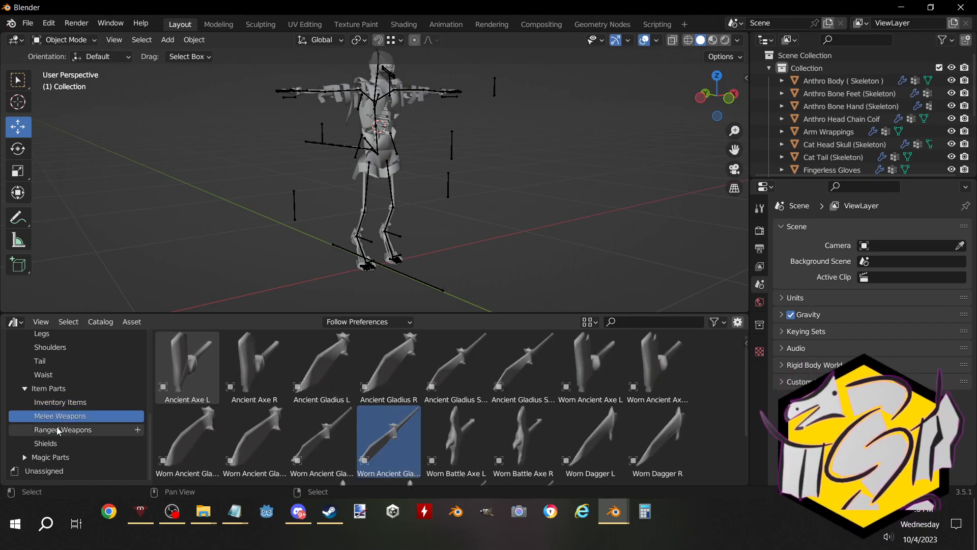
click(57, 428)
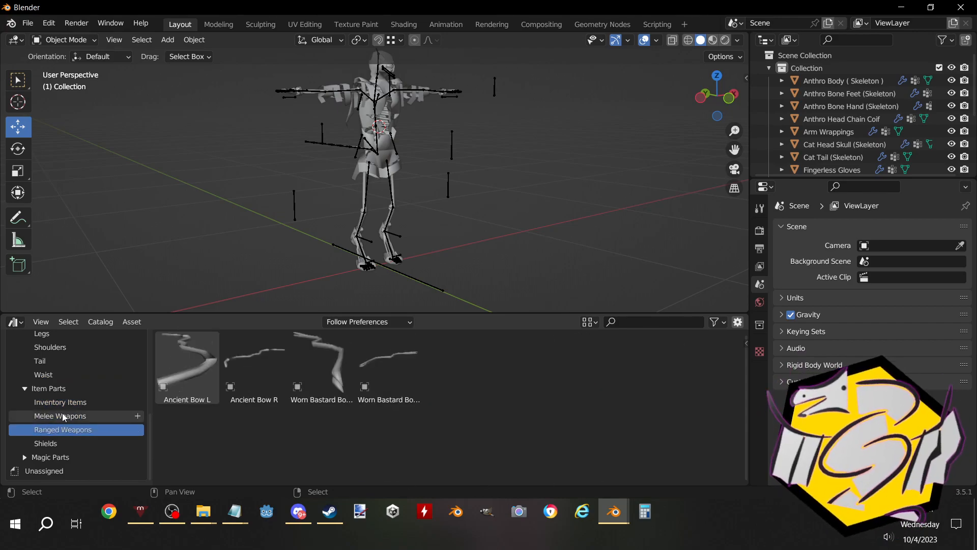
click(60, 415)
Add the Worn Ancient Gladius Spear R from the Melee Weapons catalog to the scene and snap it to the 3D cursor
middle_drag(475, 164, 458, 288)
scroll(458, 288, down, 2)
drag(388, 446, 237, 187)
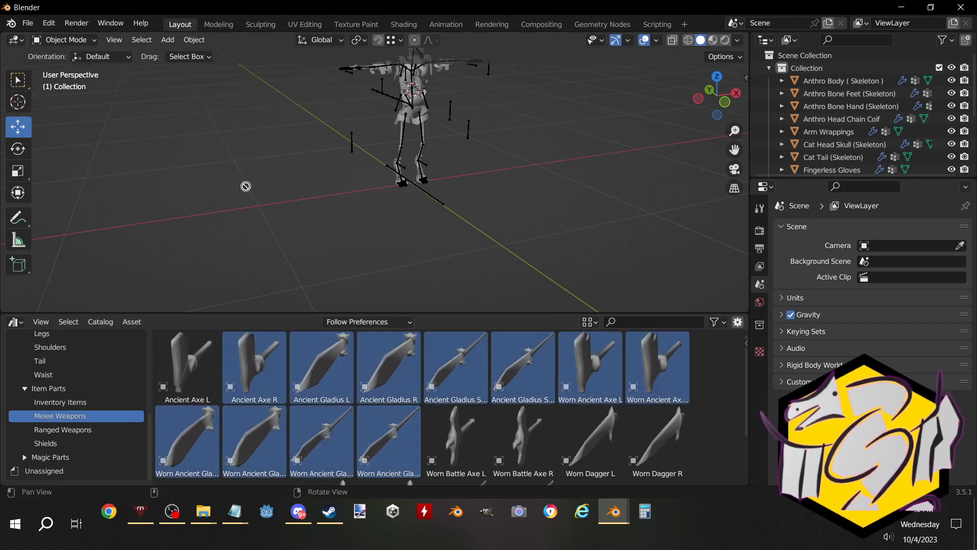
click(378, 435)
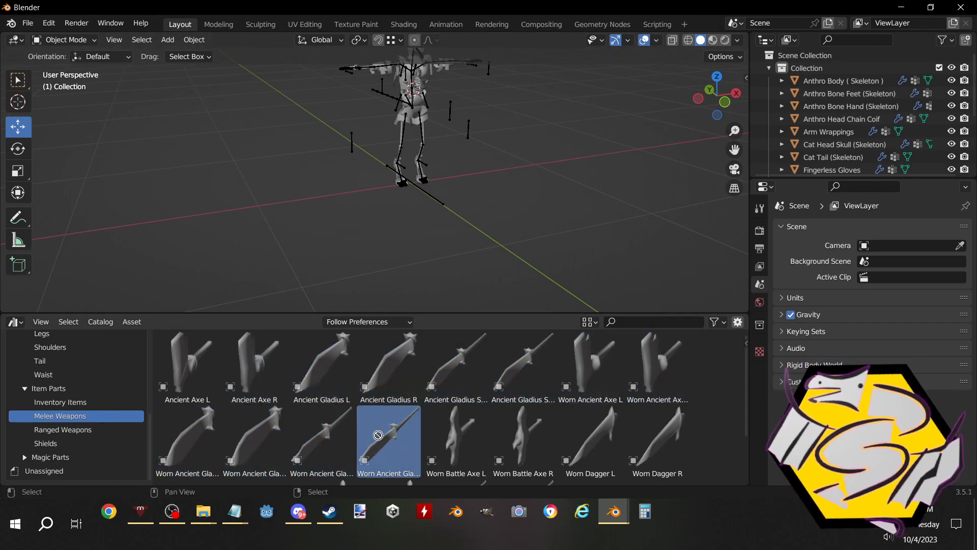
drag(385, 439, 267, 148)
middle_drag(323, 180, 334, 208)
key(shift+s)
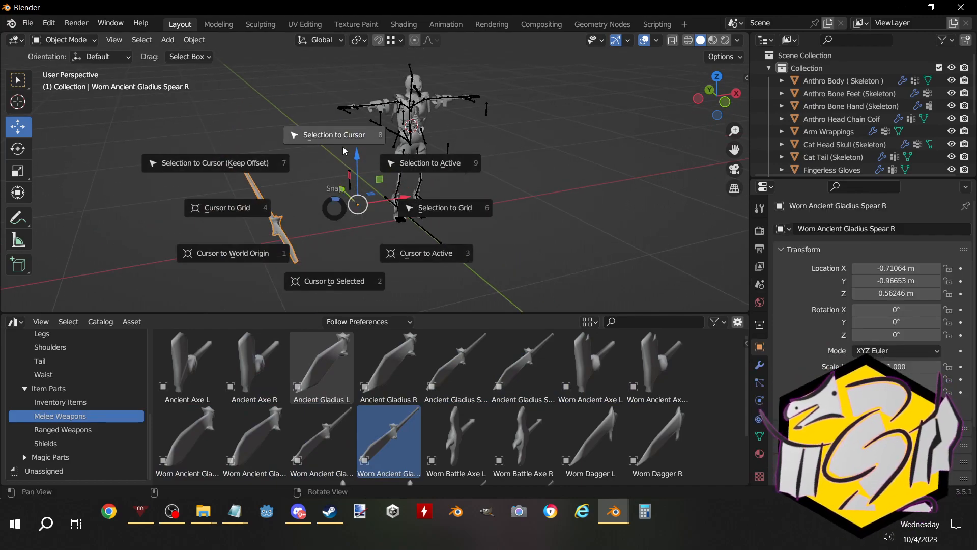
click(343, 146)
middle_drag(371, 166, 293, 215)
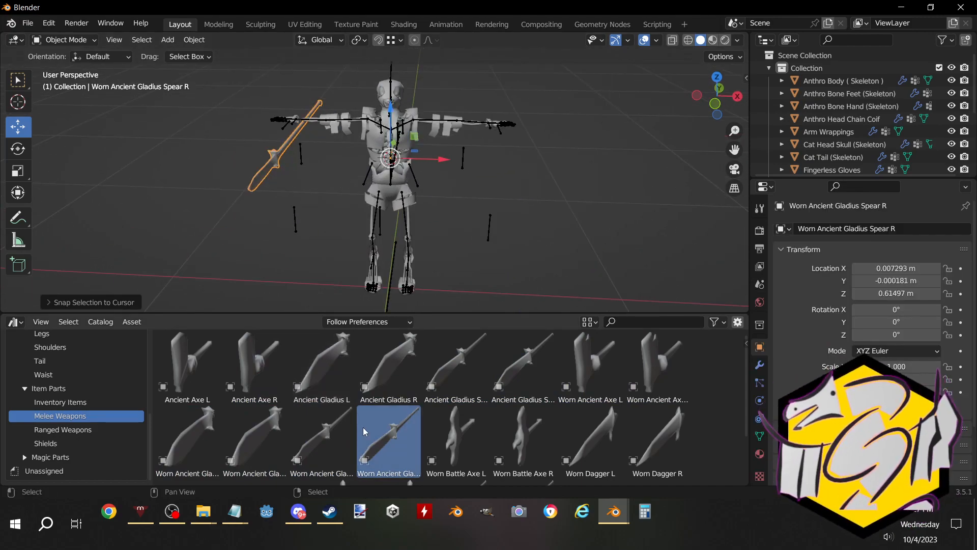
mouse_move(273, 418)
mouse_down()
mouse_move(360, 439)
mouse_move(304, 436)
mouse_move(366, 433)
mouse_move(176, 344)
mouse_up()
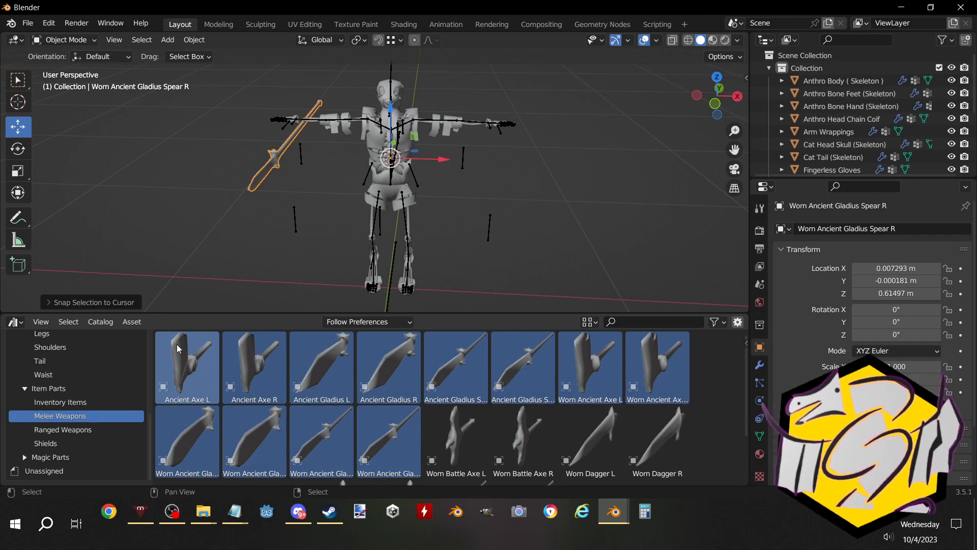
click(356, 415)
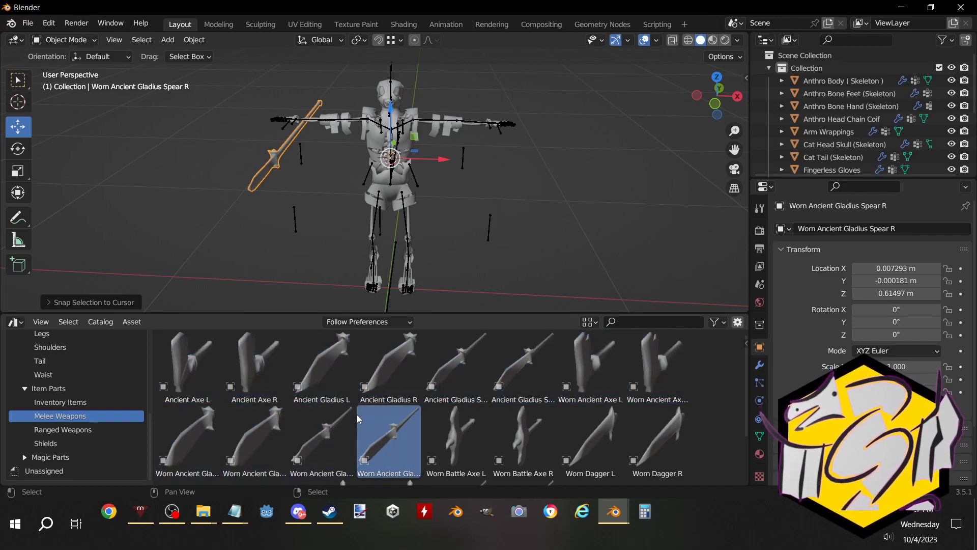
middle_drag(170, 222, 249, 221)
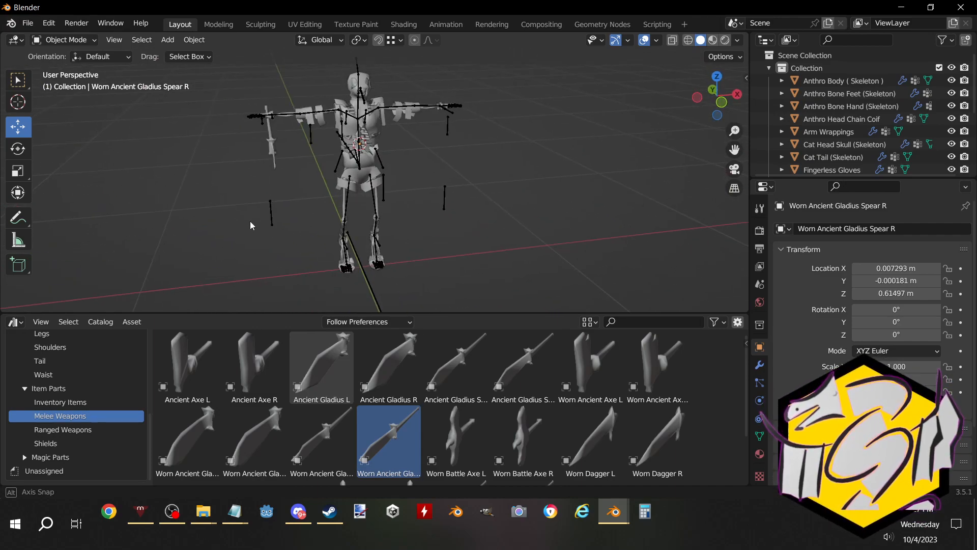
Collapse the Character Parts catalog and reopen Melee Weapons under Item Parts
click(23, 389)
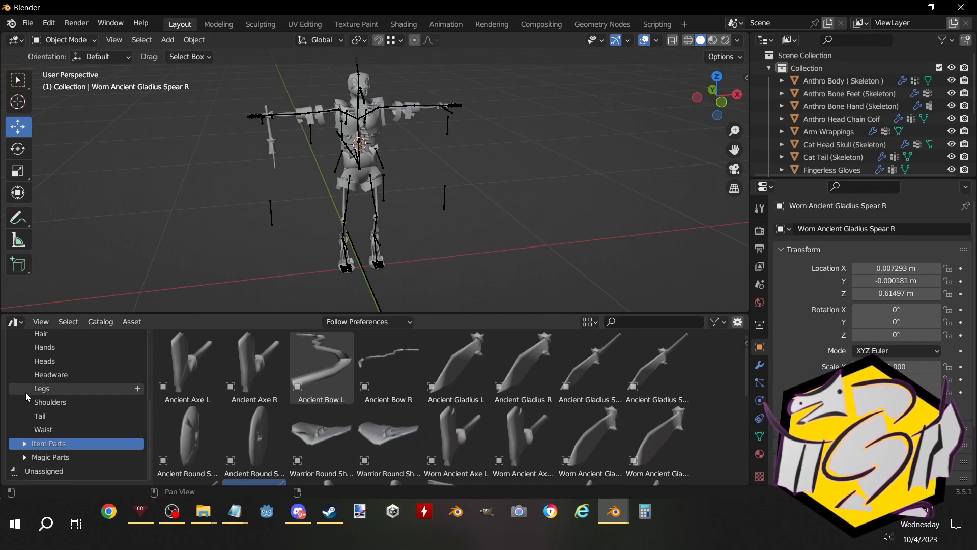
scroll(25, 392, up, 5)
click(20, 405)
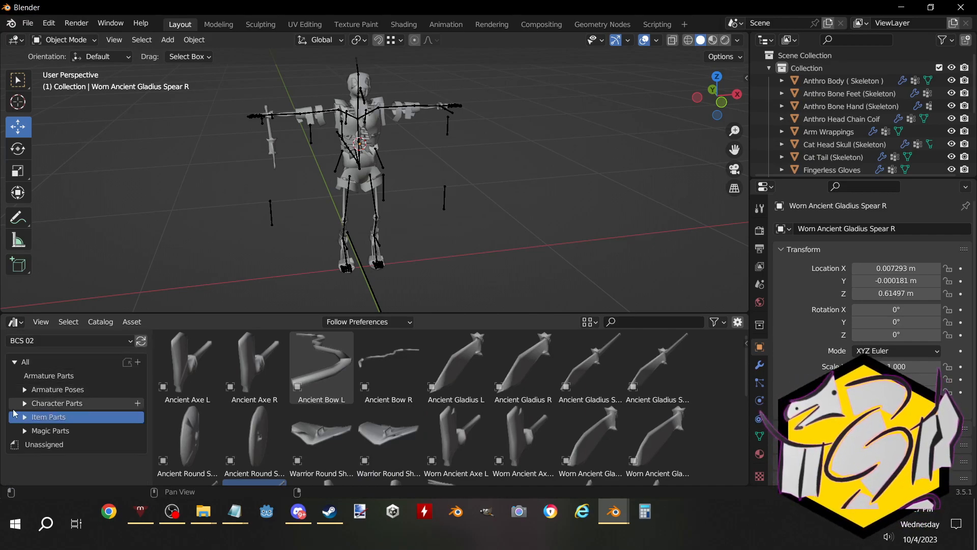
click(24, 416)
scroll(24, 424, down, 2)
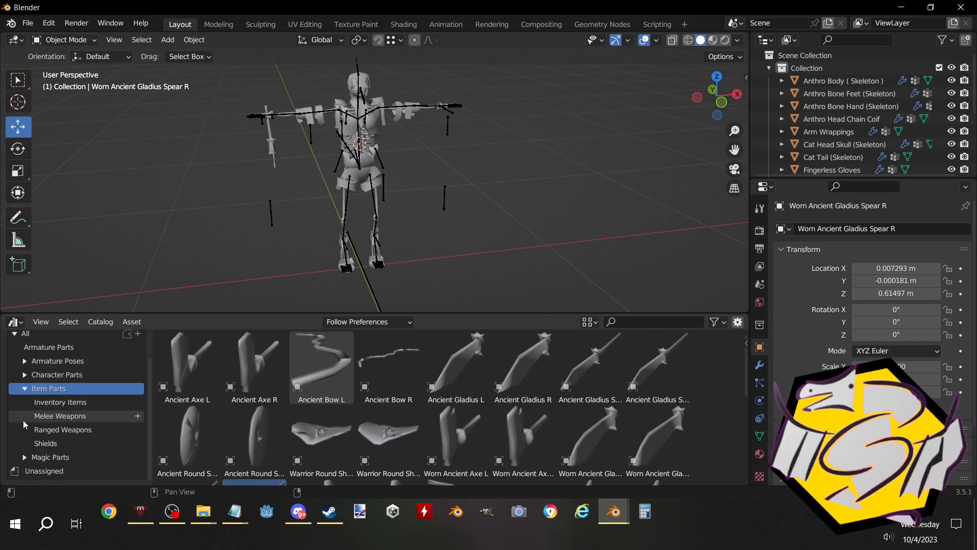
click(23, 421)
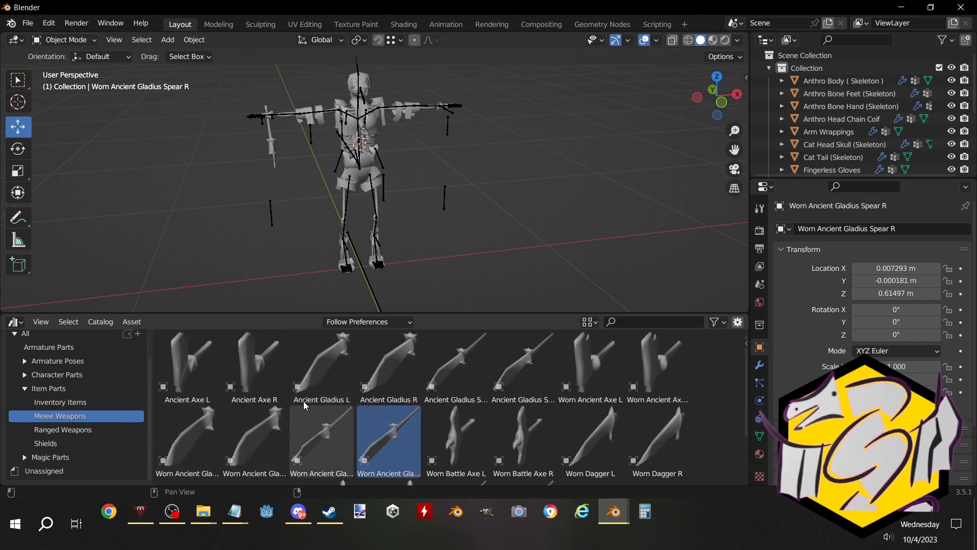
Add the Worn Katana L to the scene and snap it to the 3D cursor
scroll(354, 406, down, 3)
scroll(354, 405, down, 1)
drag(183, 443, 517, 210)
key(shift+s)
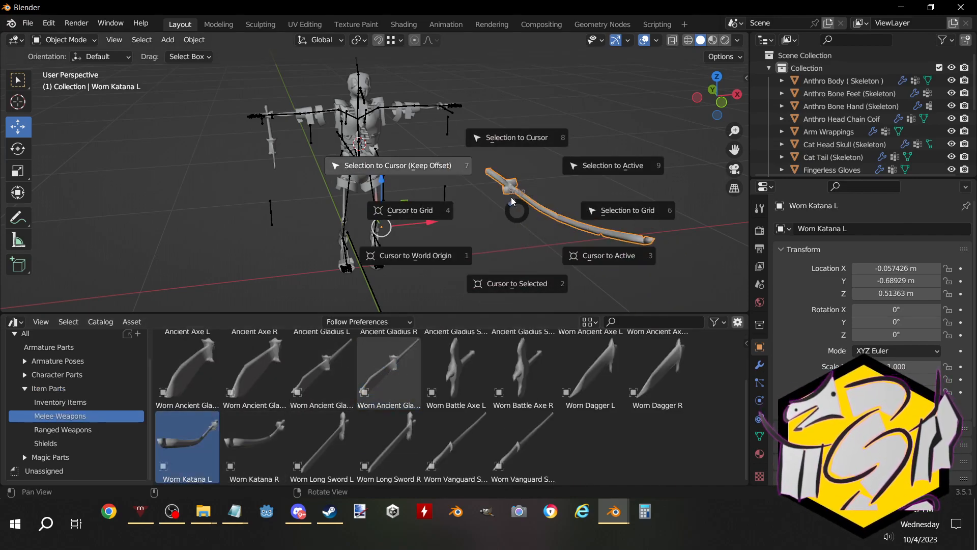
click(519, 148)
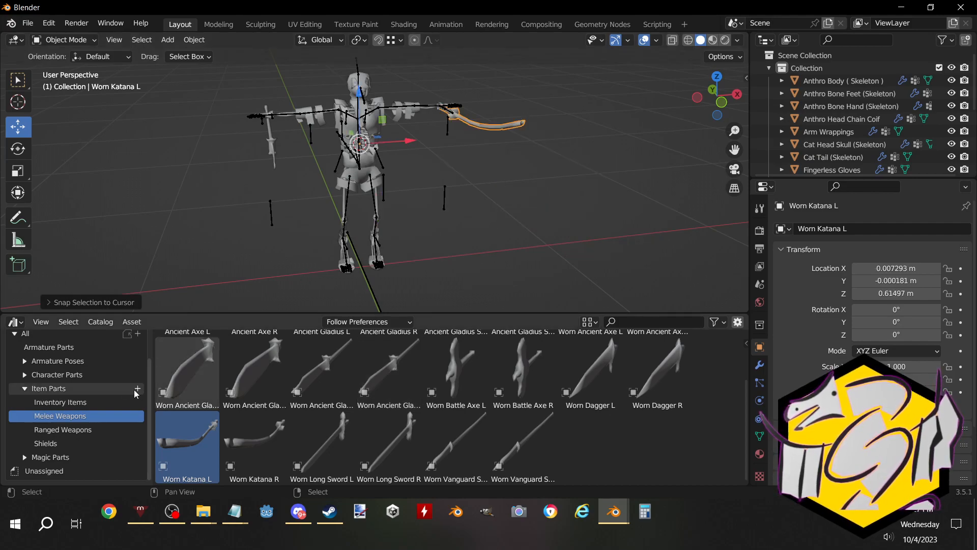
Collapse the Item Parts catalog and look through the Magic Parts assets
click(15, 391)
click(23, 391)
click(21, 431)
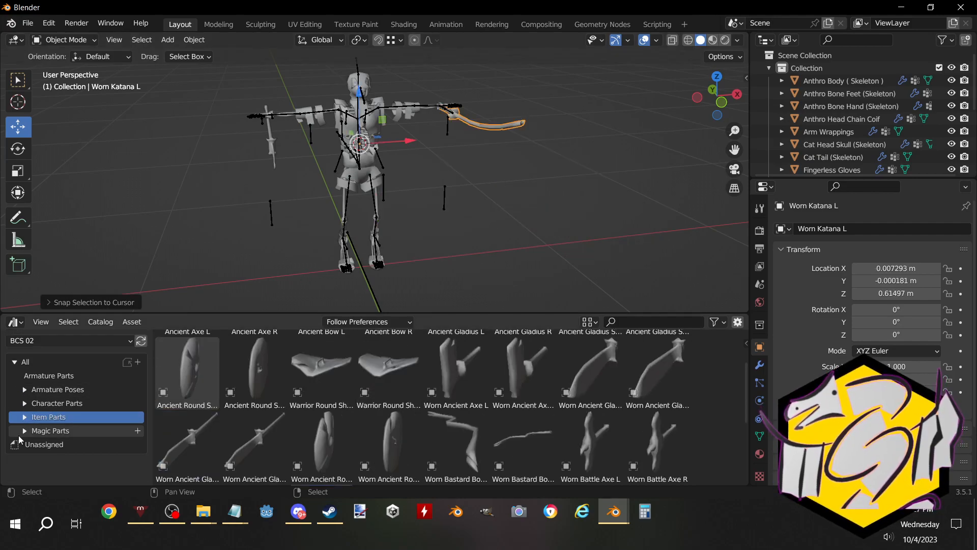
click(20, 431)
scroll(205, 429, down, 2)
scroll(369, 416, up, 4)
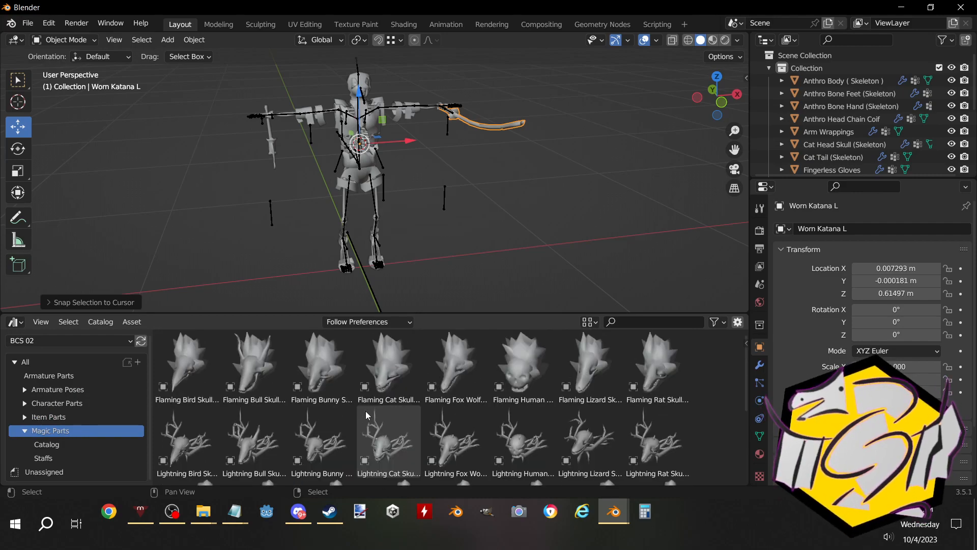
click(26, 432)
Select the armature at the skeleton's feet and clear it from the viewport
scroll(563, 189, up, 1)
shift+middle_drag(563, 190, 448, 102)
click(498, 207)
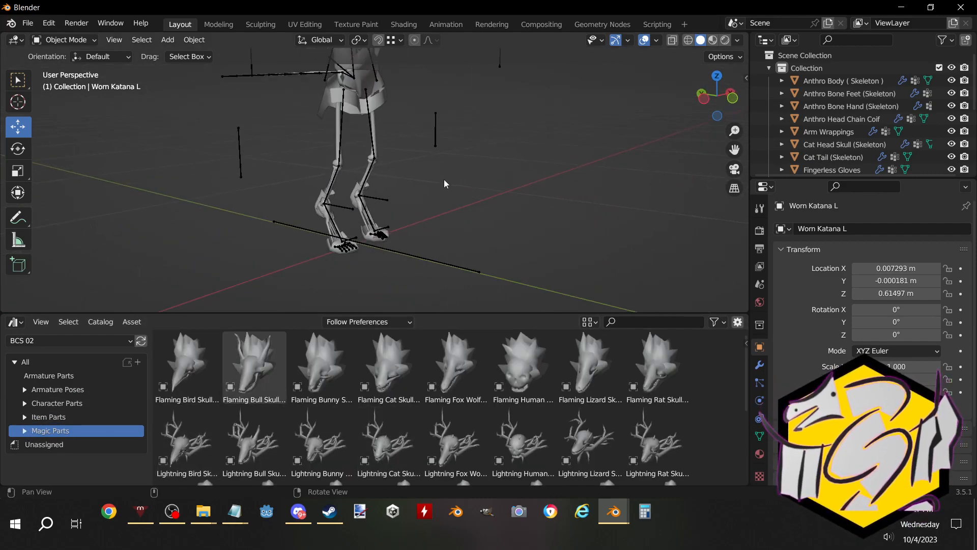
scroll(445, 179, up, 1)
click(329, 264)
mouse_move(330, 257)
middle_down()
mouse_move(340, 240)
mouse_move(326, 247)
middle_up()
Select the Ruined Ninja Sandals, skeleton feet, skeleton body, hip garb and cat tail together
click(340, 260)
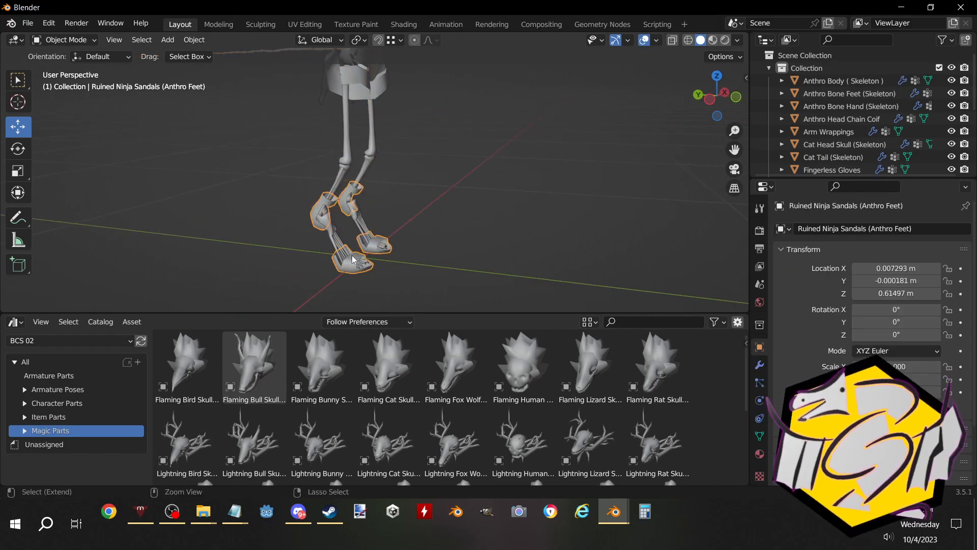
click(338, 236)
middle_drag(370, 216, 379, 194)
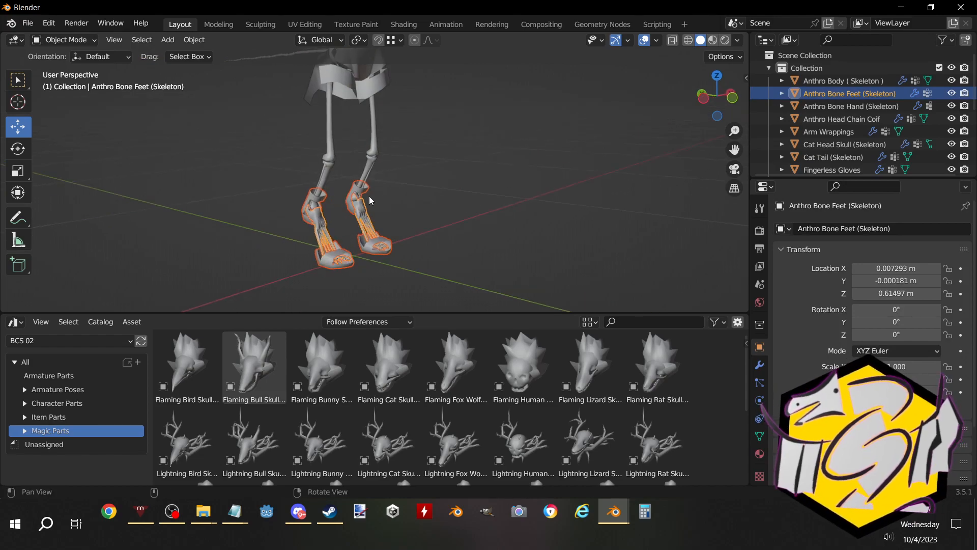
shift+click(323, 174)
shift+click(337, 129)
shift+middle_drag(351, 105, 378, 230)
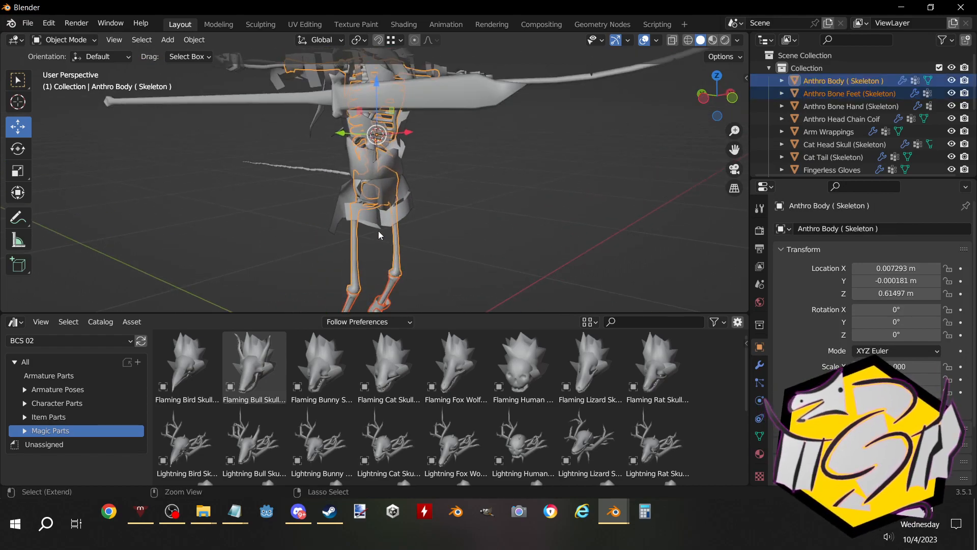
shift+click(378, 229)
shift+click(329, 174)
middle_drag(323, 145, 338, 194)
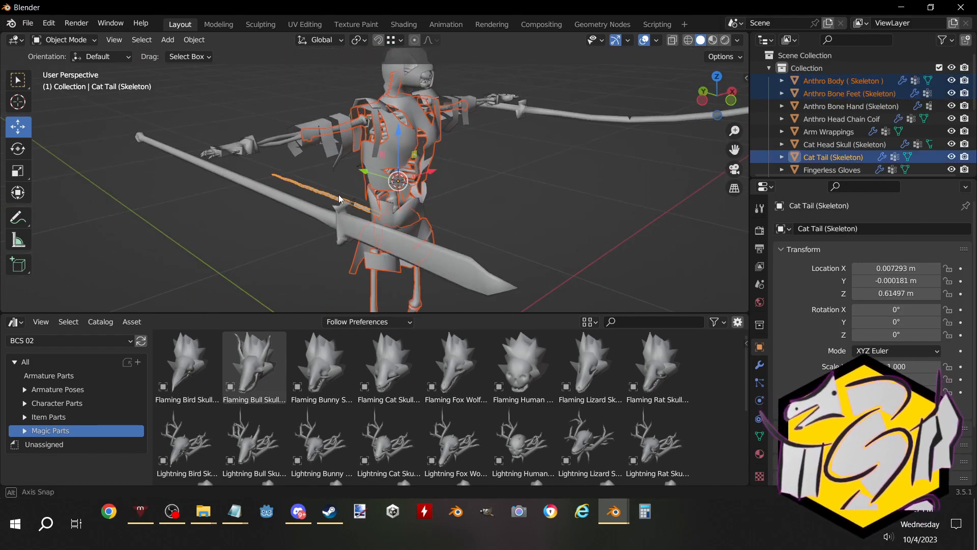
Extend the selection with the arm wrappings, fingerless gloves, forearms, cat head skull and chain coif
shift+click(323, 147)
shift+click(272, 139)
shift+click(275, 139)
middle_drag(397, 157, 350, 112)
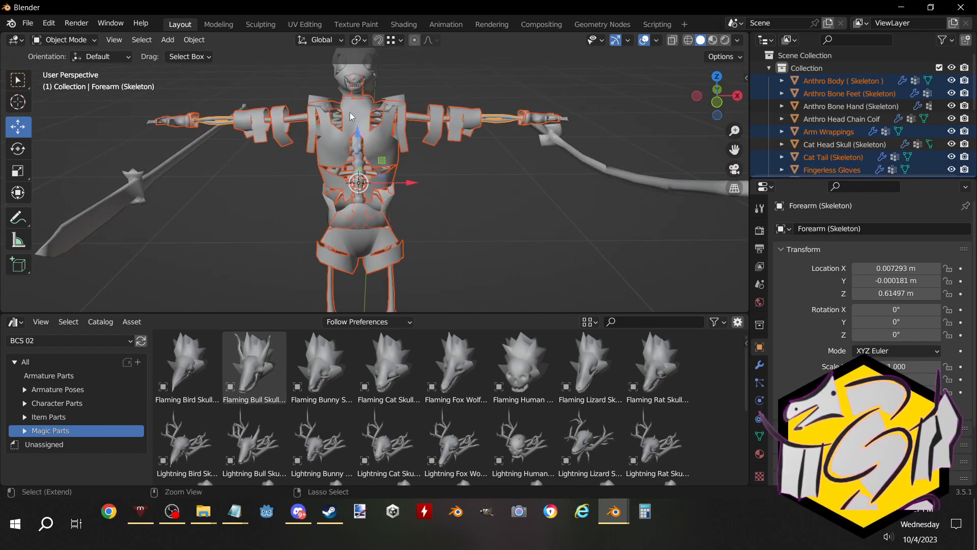
shift+click(361, 90)
shift+click(376, 82)
middle_drag(416, 113, 420, 203)
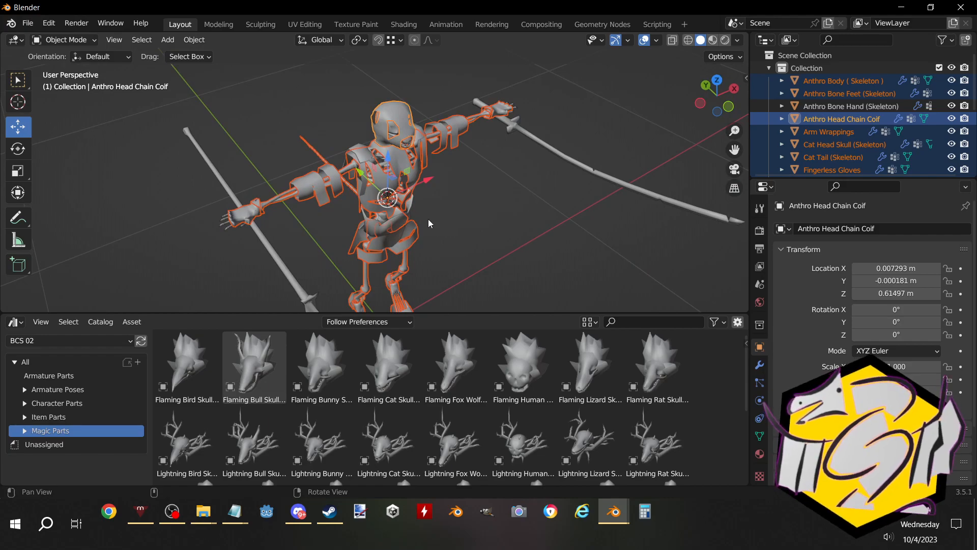
Test-move the selected parts, cancel the move, and add the Ruined Battle Scarf to the selection
key(g)
right_click(133, 175)
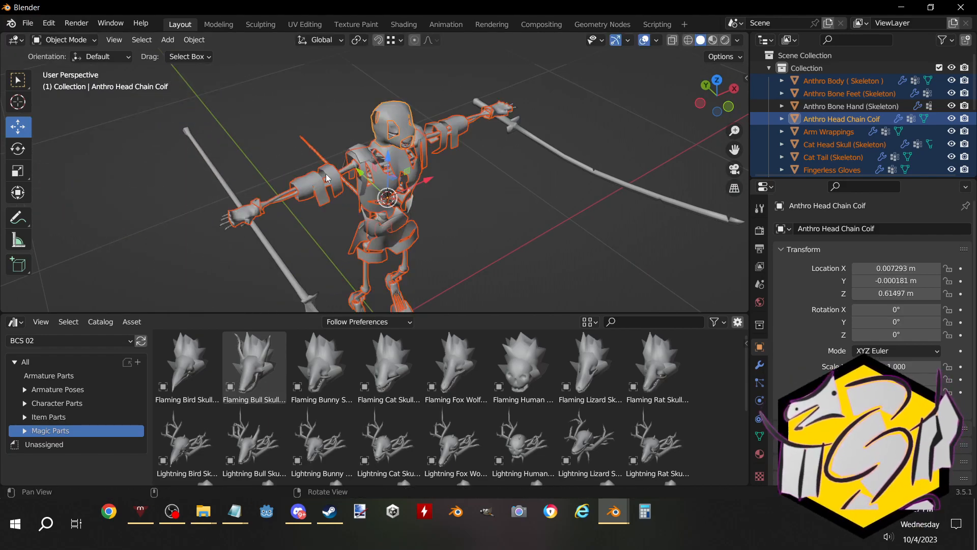
shift+click(354, 171)
shift+click(368, 155)
middle_drag(439, 176, 450, 191)
Move the selected parts aside repeatedly, cancelling each move, to check which skeleton and outfit pieces are still unselected
key(g)
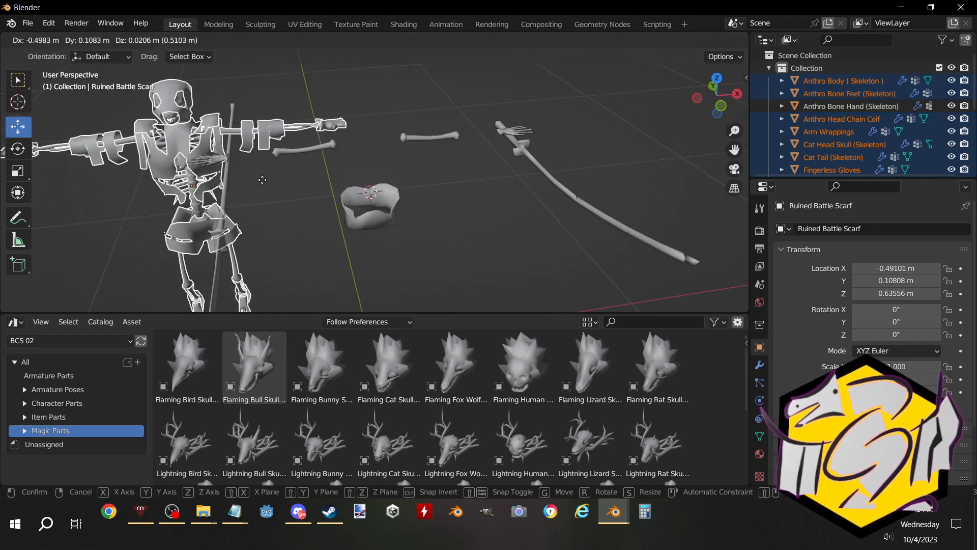
key(Escape)
key(g)
key(Escape)
key(g)
key(Escape)
key(g)
key(Escape)
key(g)
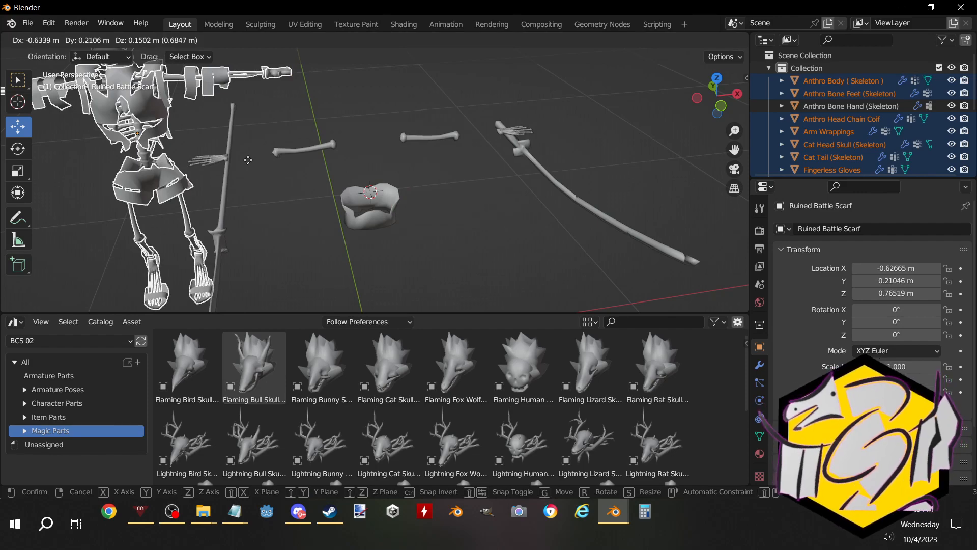
key(Escape)
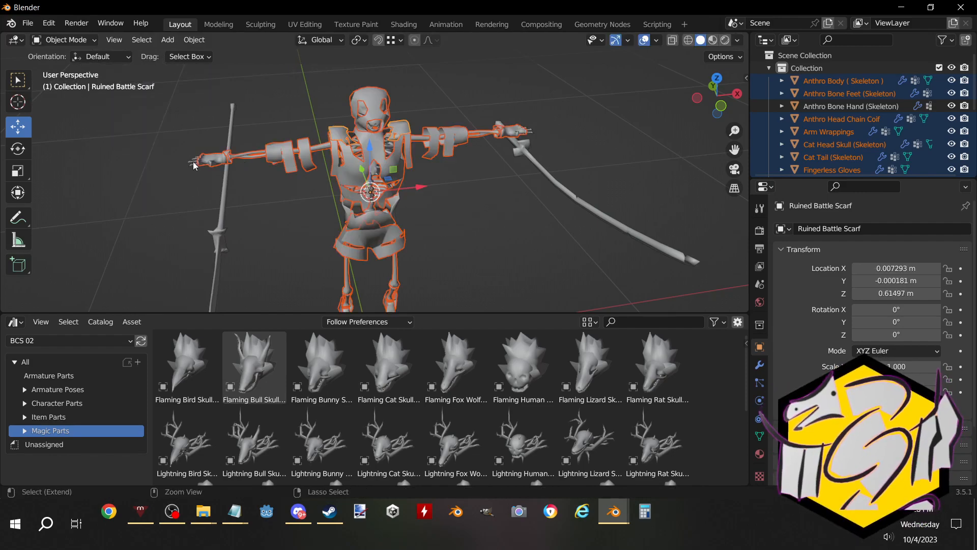
Add the Anthro Bone Hand and Ruined Obi Sash to the selection, cancelling test moves that check for unselected pieces
shift+click(193, 161)
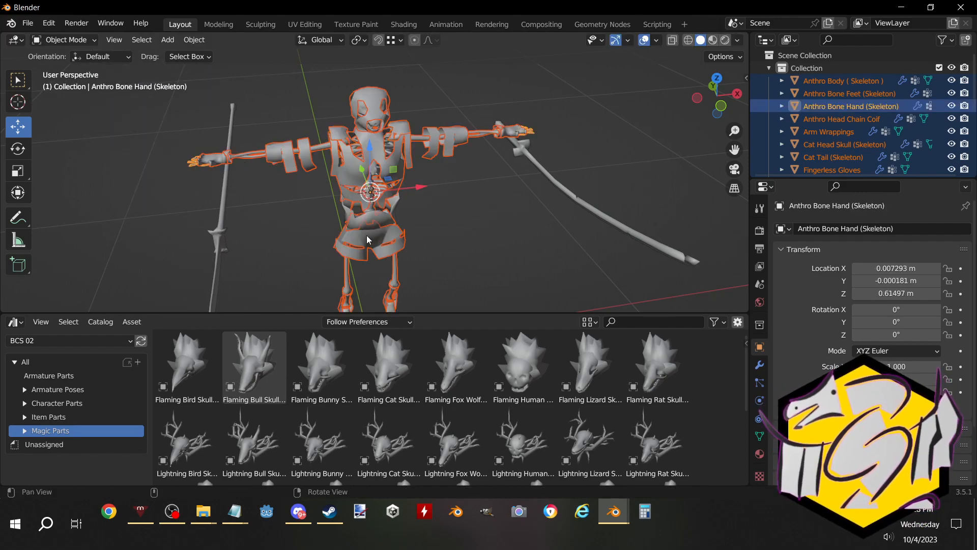
key(g)
key(Escape)
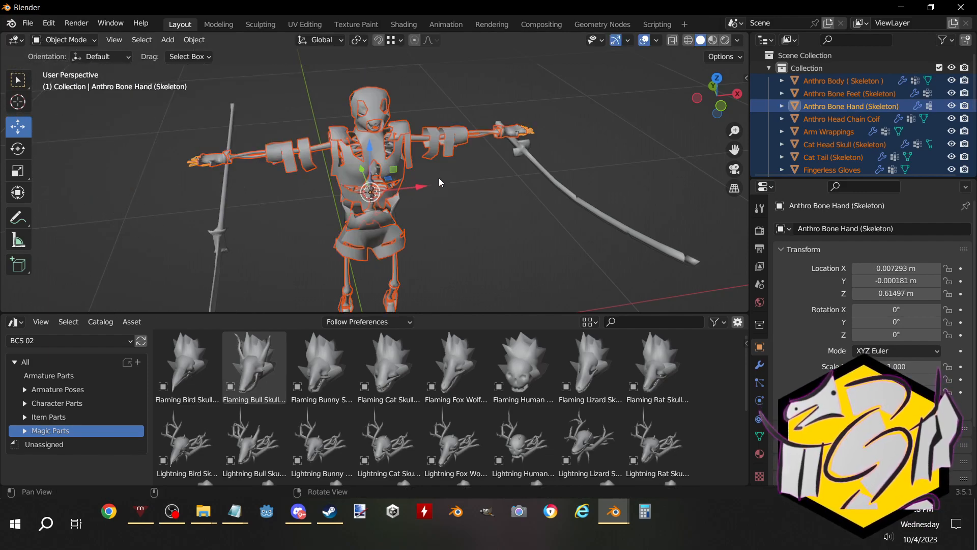
shift+click(399, 206)
key(g)
key(Escape)
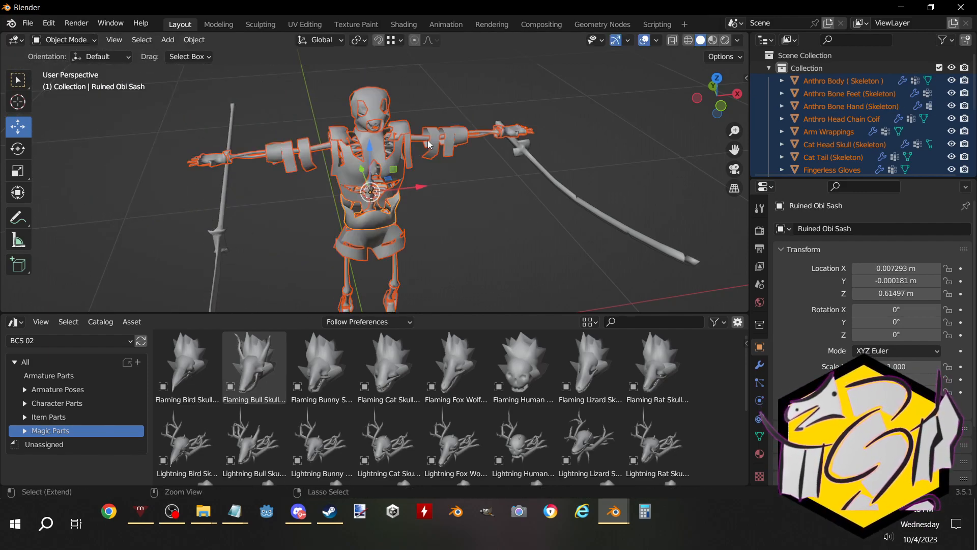
key(g)
key(Escape)
key(g)
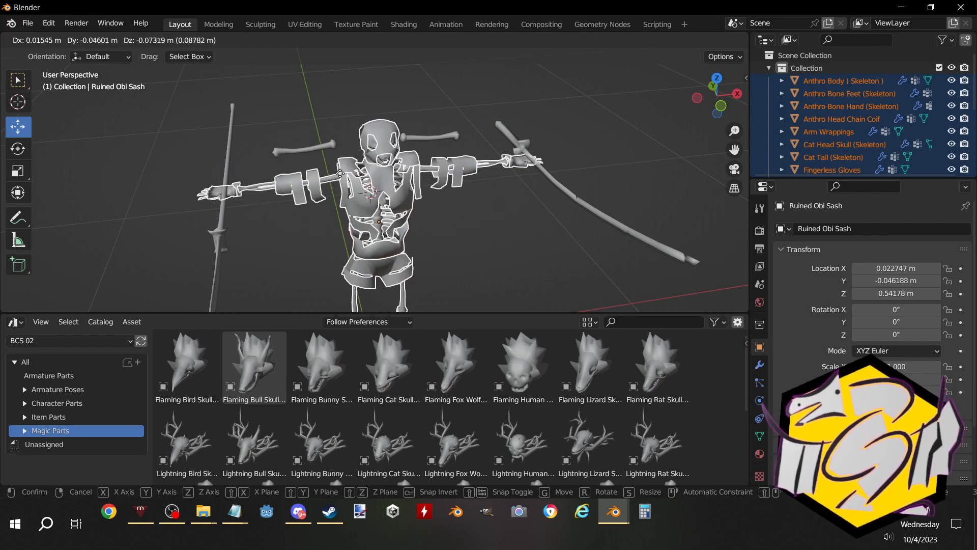
key(Escape)
Hide the selected parts, delete the leftover loose upper-arm bones, and unhide everything
key(h)
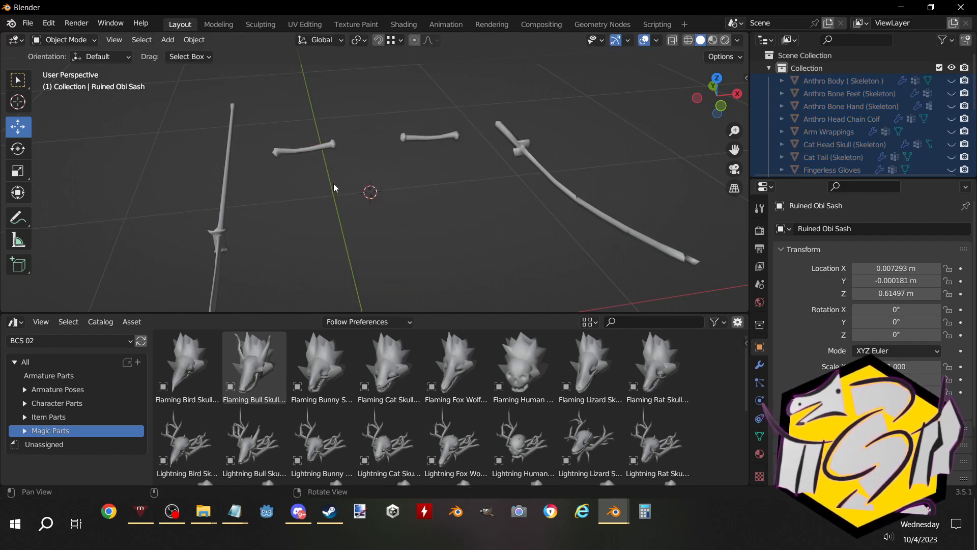
click(313, 152)
key(Delete)
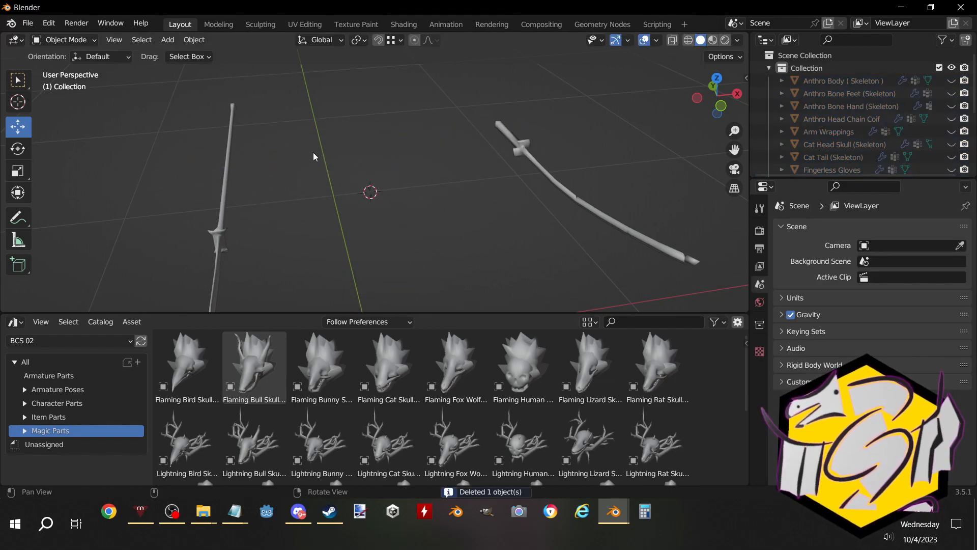
key(alt+h)
Try to join the selected skeleton and outfit pieces with the universal armature as the active object
middle_drag(460, 206, 421, 199)
shift+double_click(440, 181)
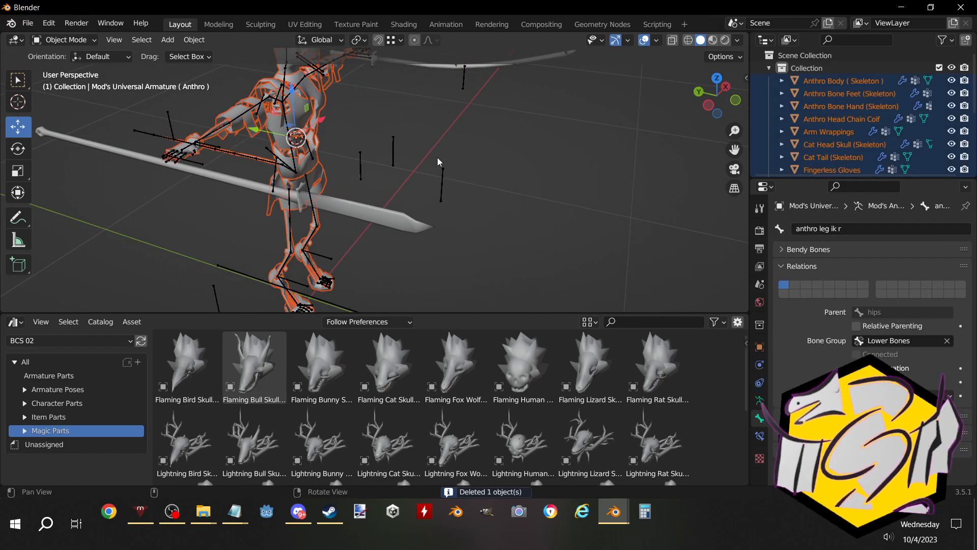
middle_drag(439, 164, 359, 135)
click(194, 40)
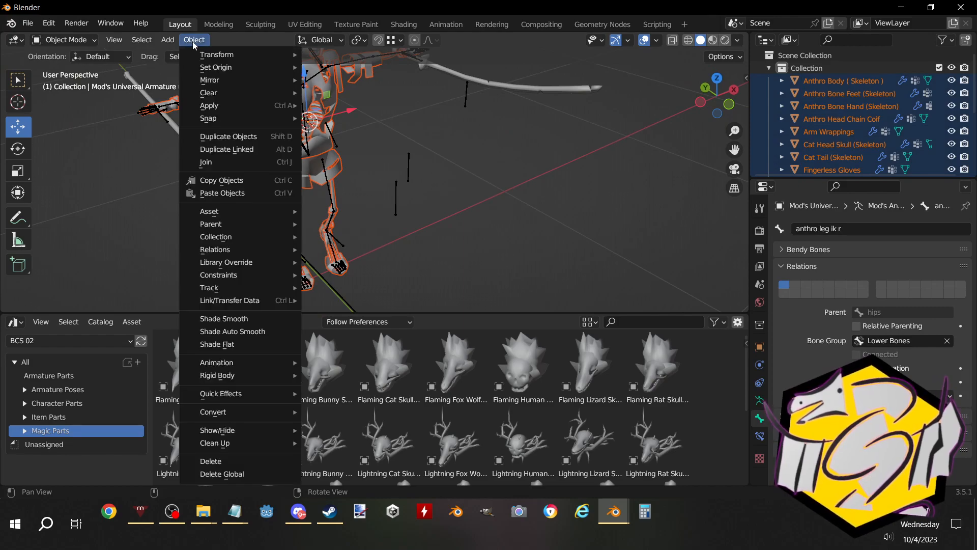
click(210, 159)
middle_drag(418, 184, 503, 250)
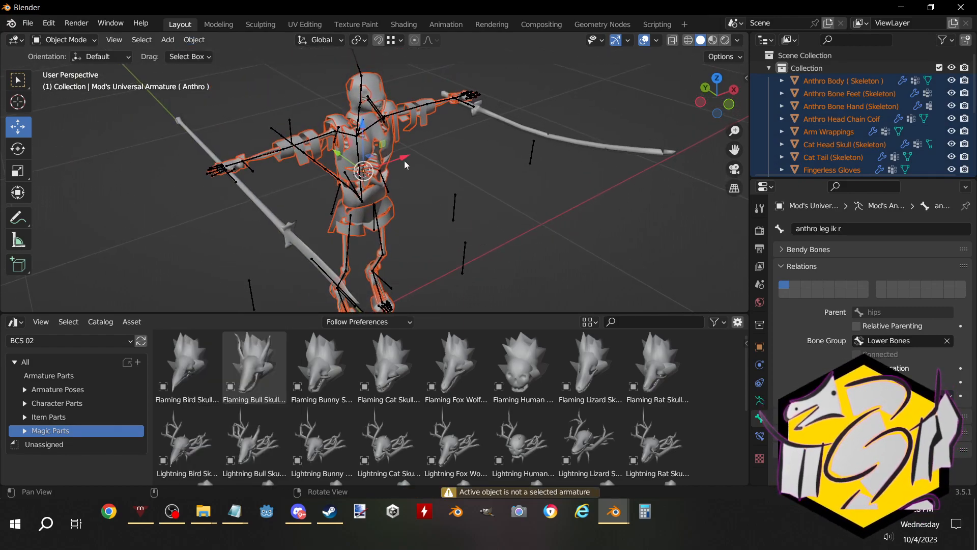
Make the Ruined Assassin Garb Body Female the active object and join all selected pieces into it
click(389, 132)
click(390, 133)
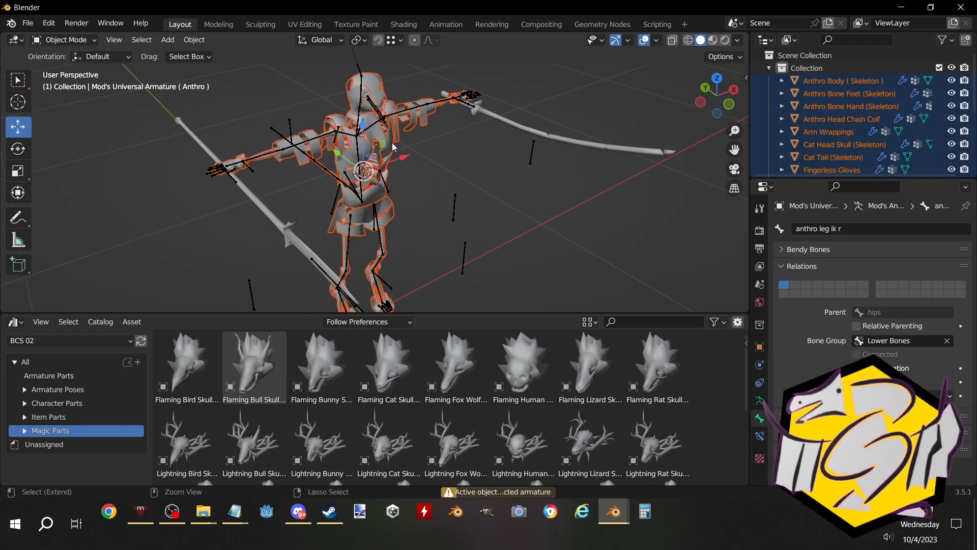
click(394, 147)
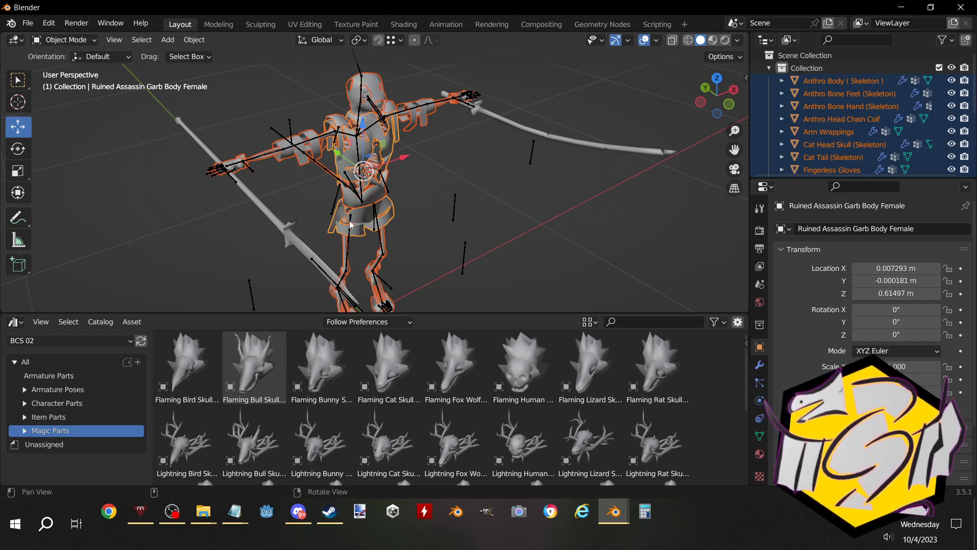
click(191, 40)
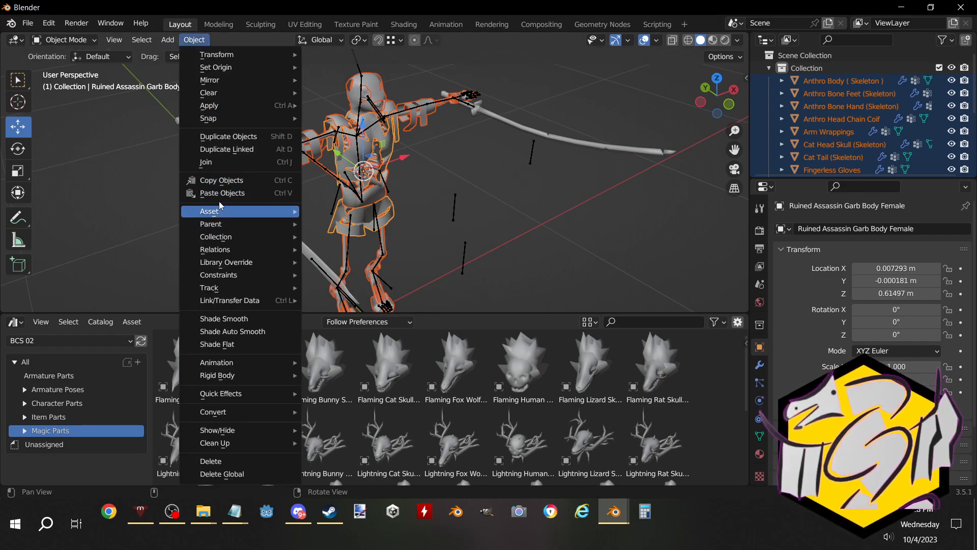
click(209, 163)
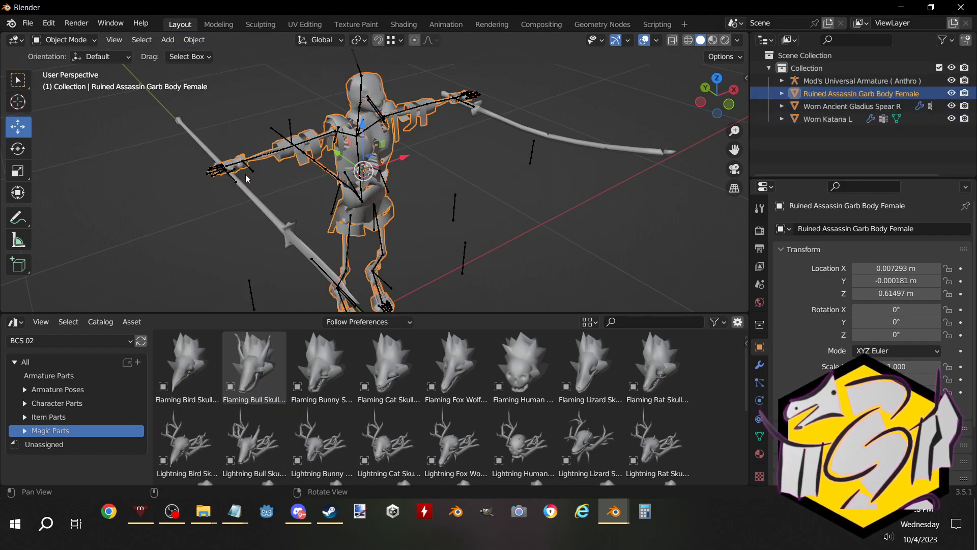
Apply the joined body's Mirror modifier and set its Armature modifier object to Mod's Universal Armature ( Anthro )
click(761, 365)
click(934, 249)
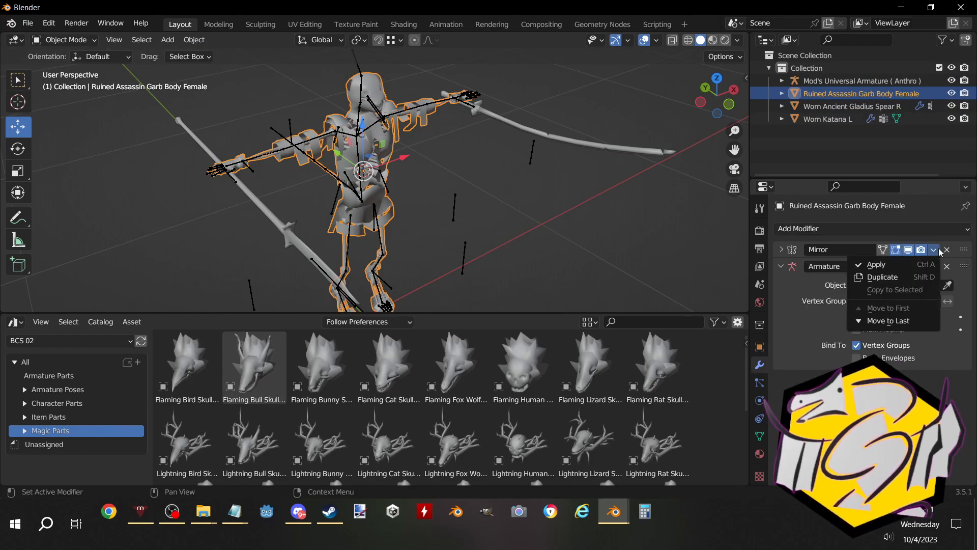
click(913, 265)
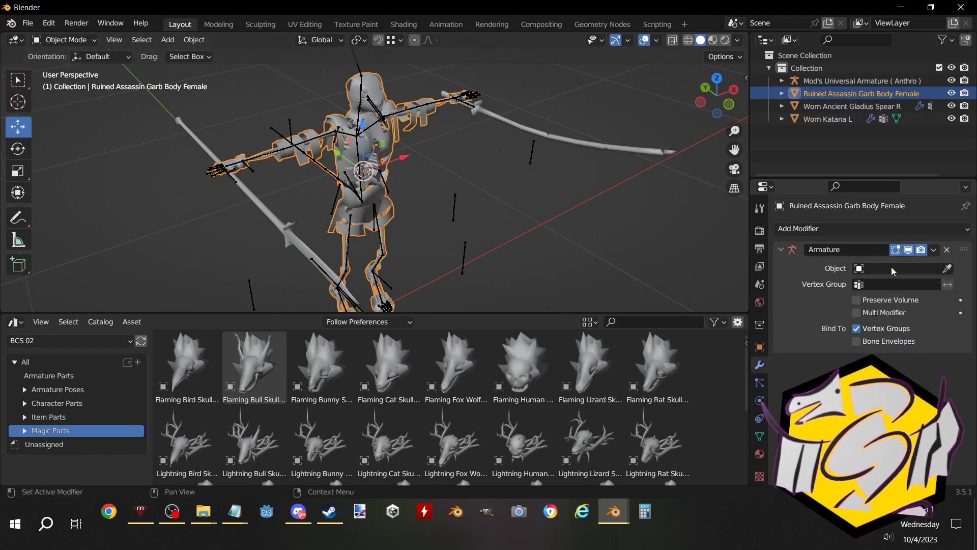
click(891, 268)
click(870, 283)
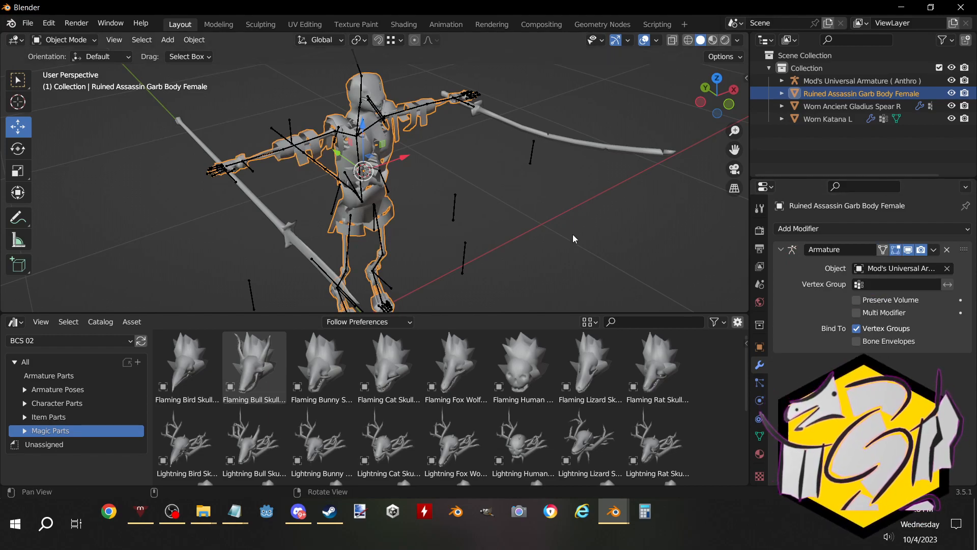
Set the Worn Ancient Gladius Spear R's Armature modifier object to Mod's Universal Armature ( Anthro )
middle_drag(573, 237, 248, 203)
click(227, 176)
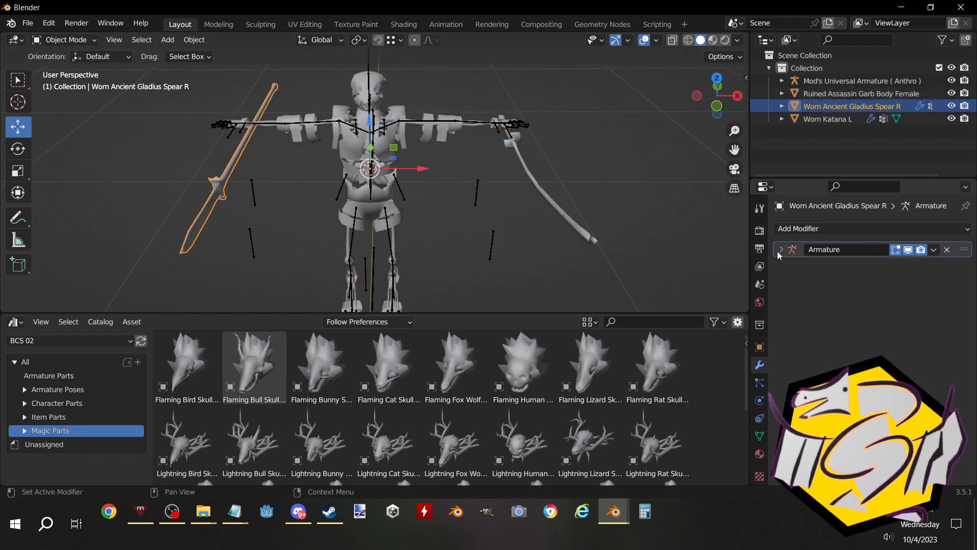
click(781, 249)
click(896, 268)
click(901, 285)
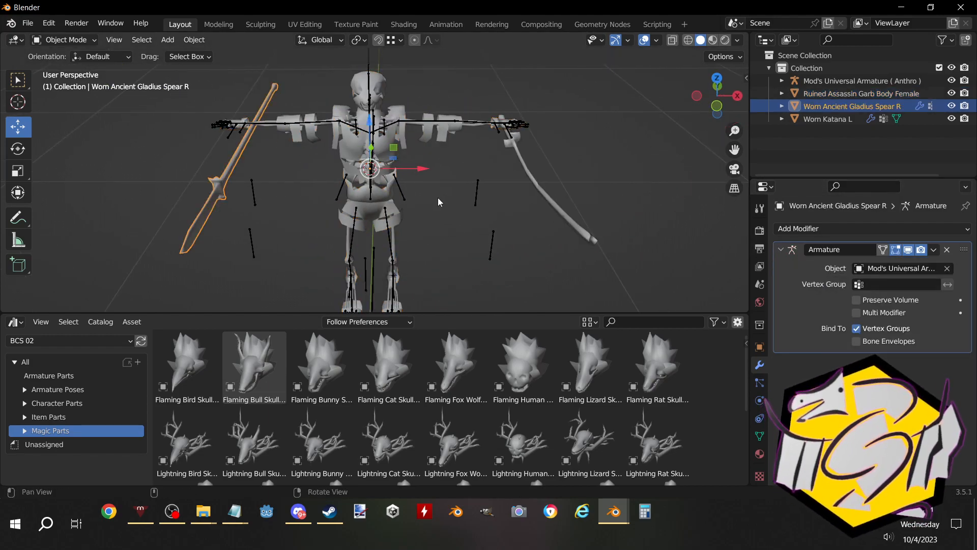
Set the Worn Katana L's Armature modifier object to Mod's Universal Armature ( Anthro )
click(523, 170)
click(896, 268)
click(866, 284)
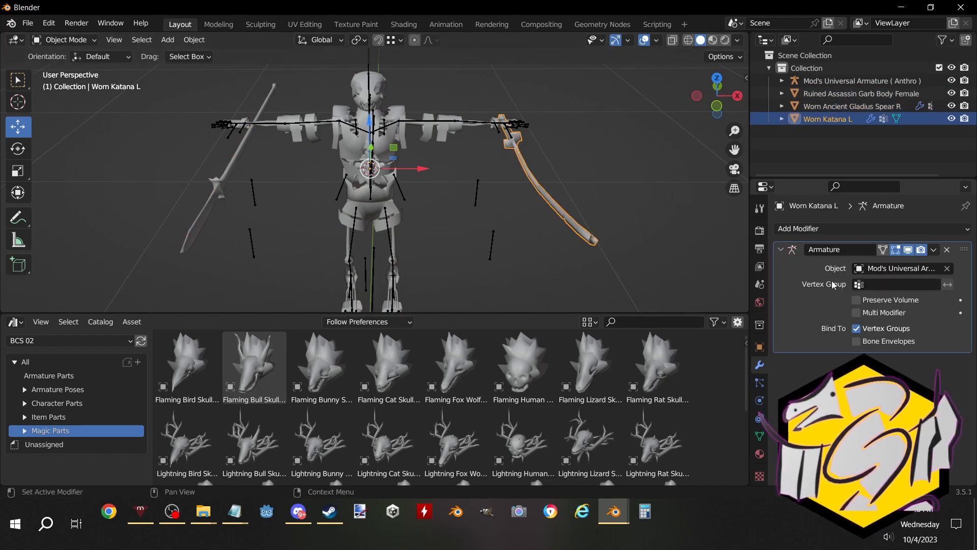
click(900, 268)
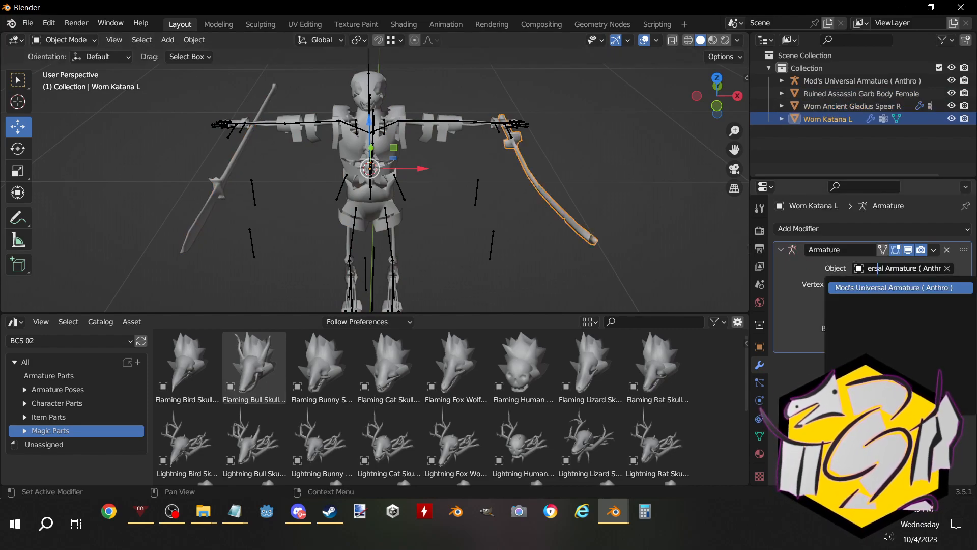
key(Escape)
Show the Armature Parts assets in the BCS 02 library
middle_drag(422, 236, 356, 224)
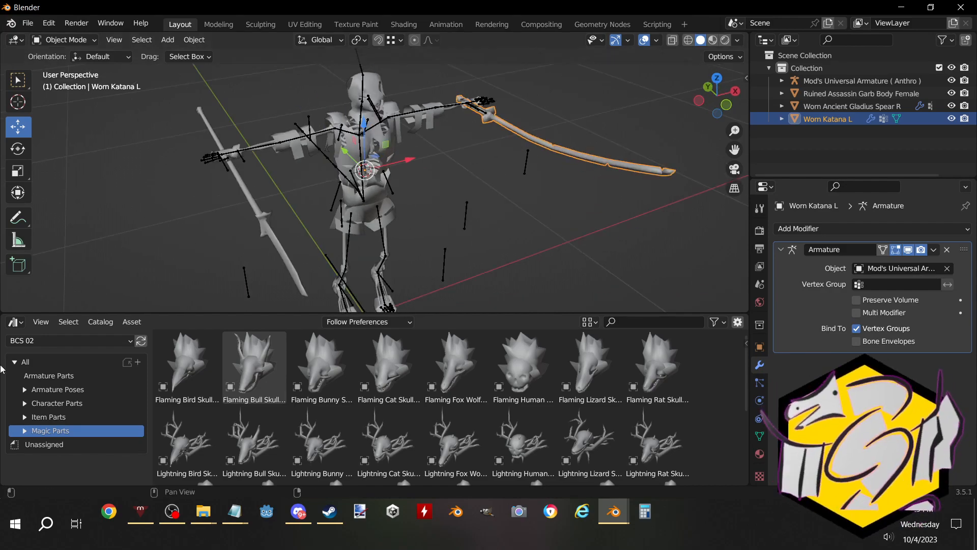
click(62, 374)
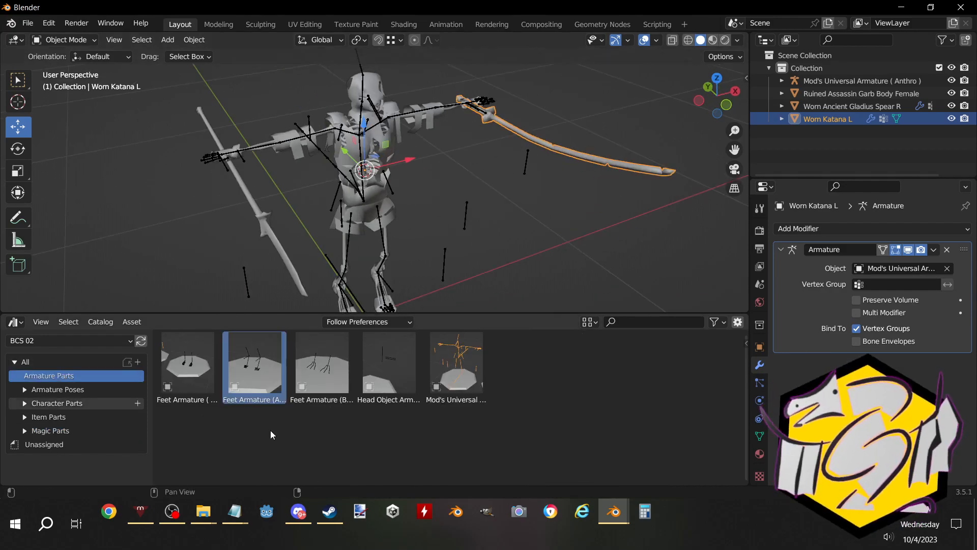
click(493, 369)
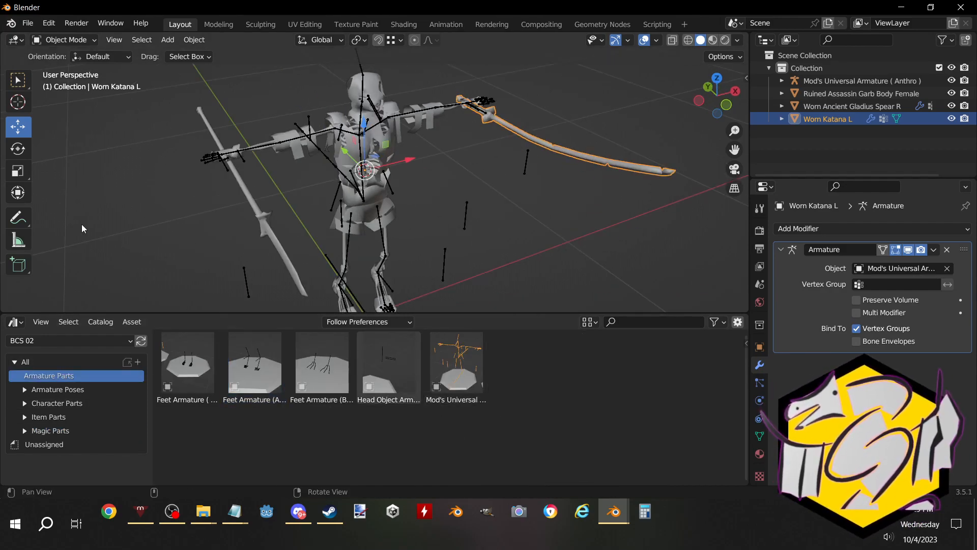
Select Mod's Universal Armature ( Anthro ) and switch it to Pose Mode
middle_drag(285, 229, 300, 153)
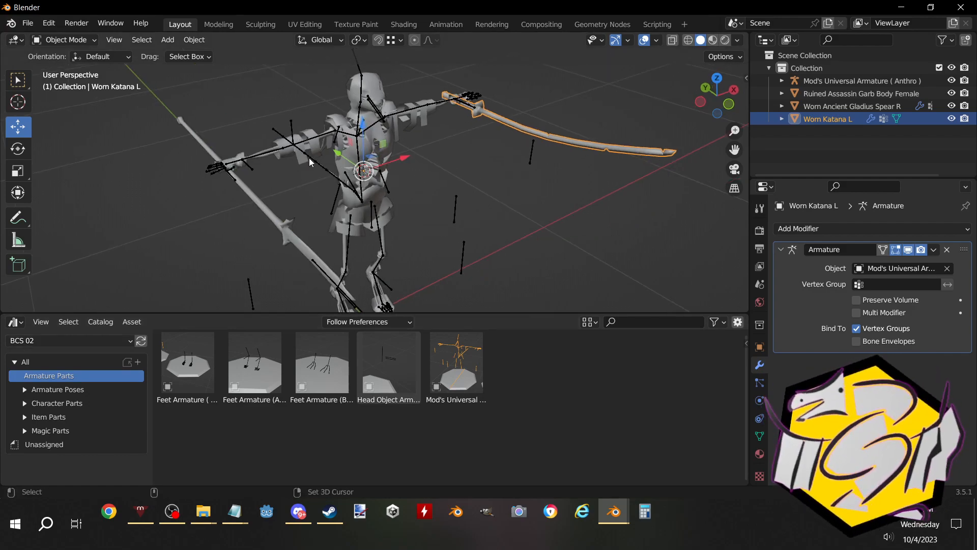
click(310, 159)
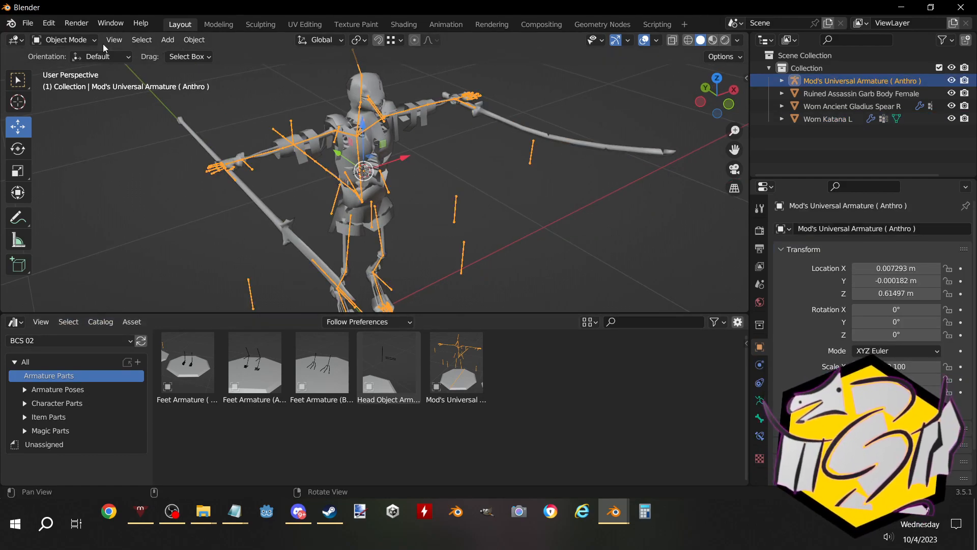
middle_drag(380, 178, 374, 248)
shift+middle_drag(421, 142, 422, 160)
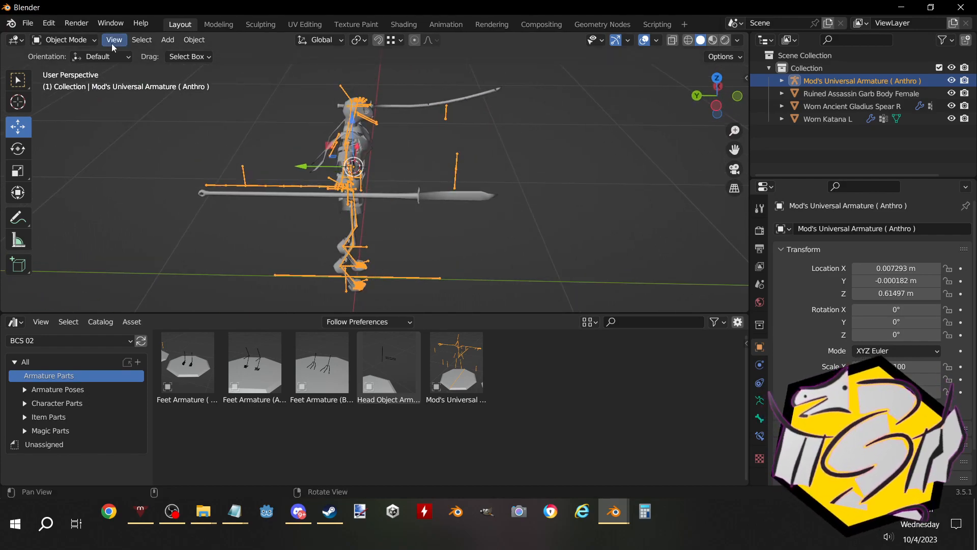
click(66, 44)
click(61, 82)
Move the arm ik r bone to reposition the right arm, and rotate it about -59° to tilt the spear upward
middle_drag(129, 136, 256, 187)
scroll(276, 167, up, 2)
click(289, 155)
key(g)
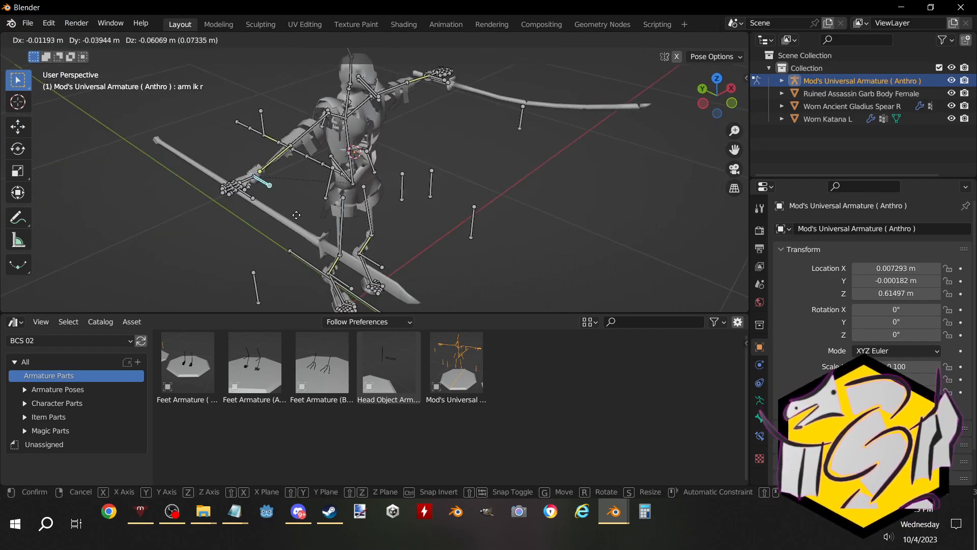
click(354, 160)
middle_drag(361, 188, 420, 167)
key(r)
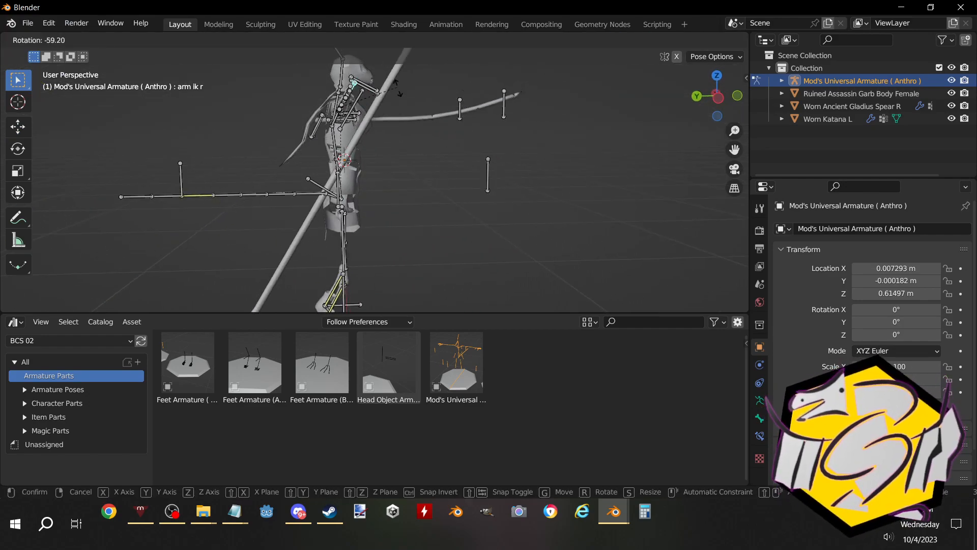
click(401, 93)
Adjust the position of the right-hand controls in two moves to refine the hand and spear placement
mouse_move(370, 129)
middle_down()
mouse_move(332, 175)
mouse_move(252, 167)
mouse_move(439, 184)
mouse_move(474, 129)
mouse_move(349, 182)
mouse_move(376, 209)
mouse_move(401, 165)
mouse_move(458, 157)
mouse_move(505, 174)
mouse_move(540, 131)
mouse_move(415, 132)
mouse_move(404, 103)
mouse_move(387, 149)
mouse_move(280, 76)
mouse_move(372, 148)
middle_up()
scroll(251, 167, up, 4)
scroll(473, 129, up, 1)
key(g)
click(417, 140)
key(g)
click(493, 175)
Rotate the right hand's index base bone and neighbouring finger bones around the spear shaft
middle_drag(448, 232, 446, 142)
key(r)
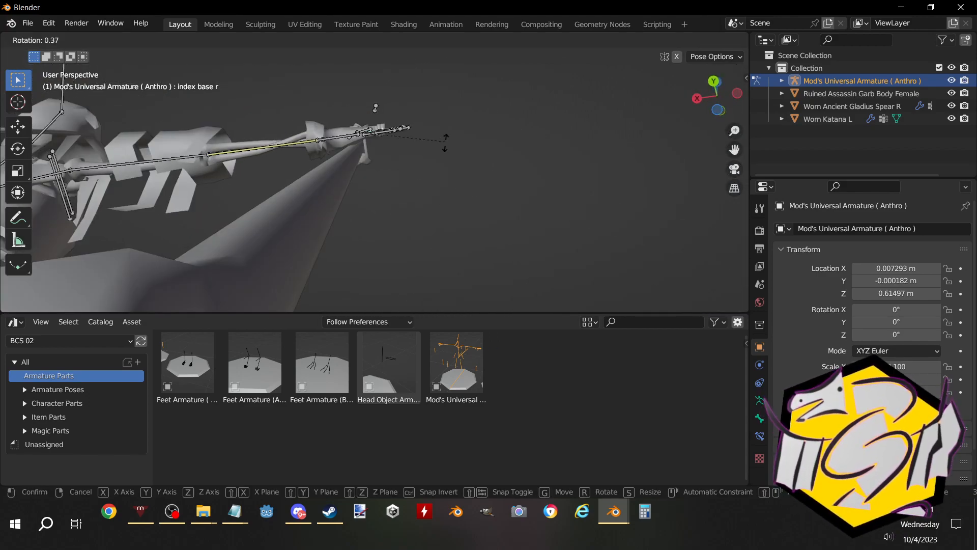
click(364, 233)
middle_drag(396, 168, 297, 257)
click(403, 136)
key(g)
right_click(407, 159)
key(r)
click(416, 249)
middle_drag(417, 249, 478, 164)
key(r)
click(441, 226)
Move the item hand r bone in three passes to seat the spear in the right hand
middle_drag(442, 227, 350, 172)
middle_drag(424, 157, 324, 181)
click(354, 98)
middle_drag(353, 99, 490, 292)
key(g)
click(421, 131)
middle_drag(401, 239, 439, 94)
key(g)
click(463, 132)
key(g)
click(466, 173)
Examine from several angles how the spear sits in the right hand and against the fingers
middle_drag(467, 173, 457, 75)
middle_drag(361, 283, 218, 221)
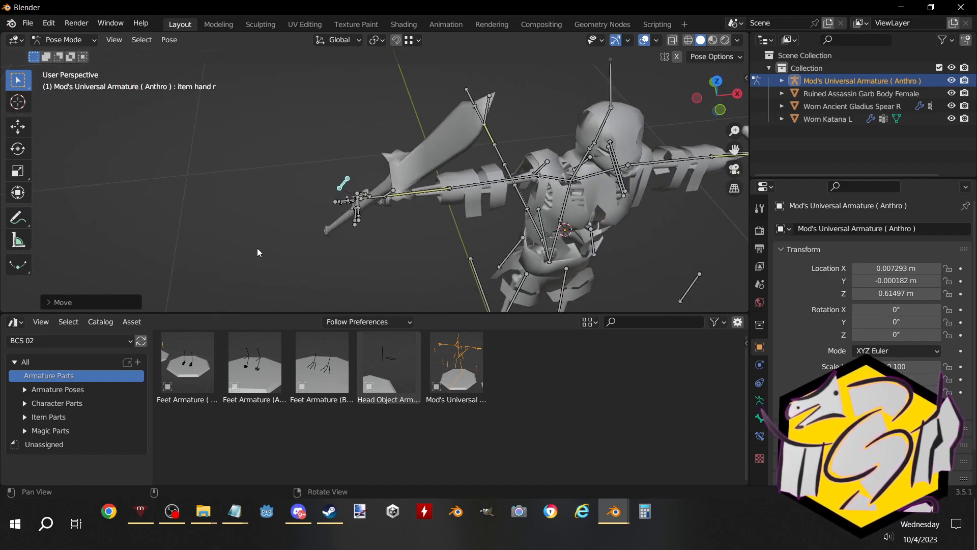
middle_drag(274, 253, 422, 98)
scroll(422, 98, up, 2)
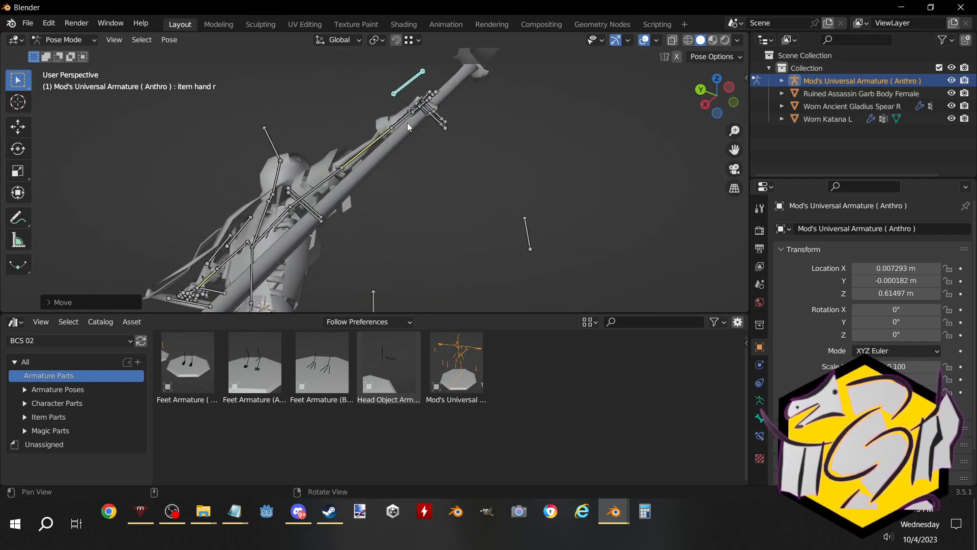
scroll(403, 138, up, 2)
middle_drag(383, 185, 473, 164)
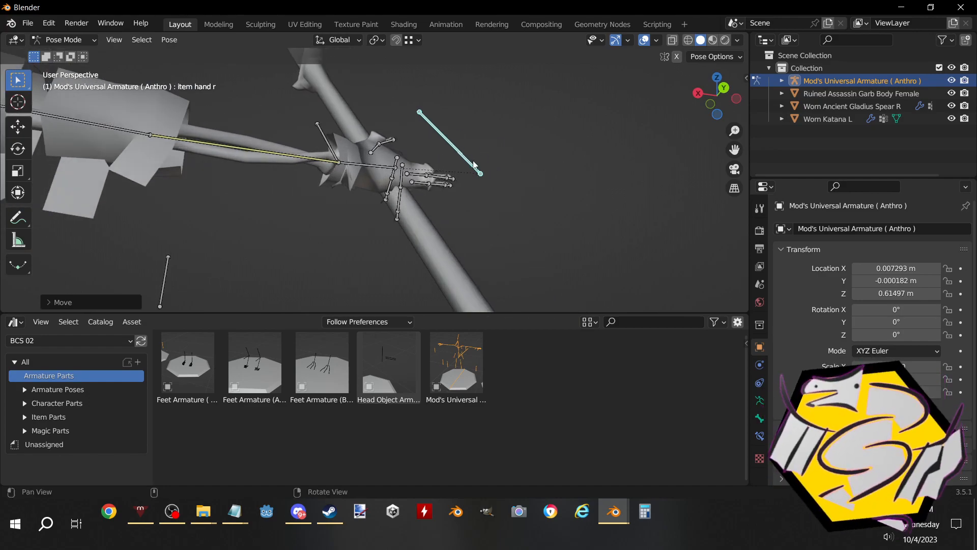
middle_drag(478, 197, 283, 109)
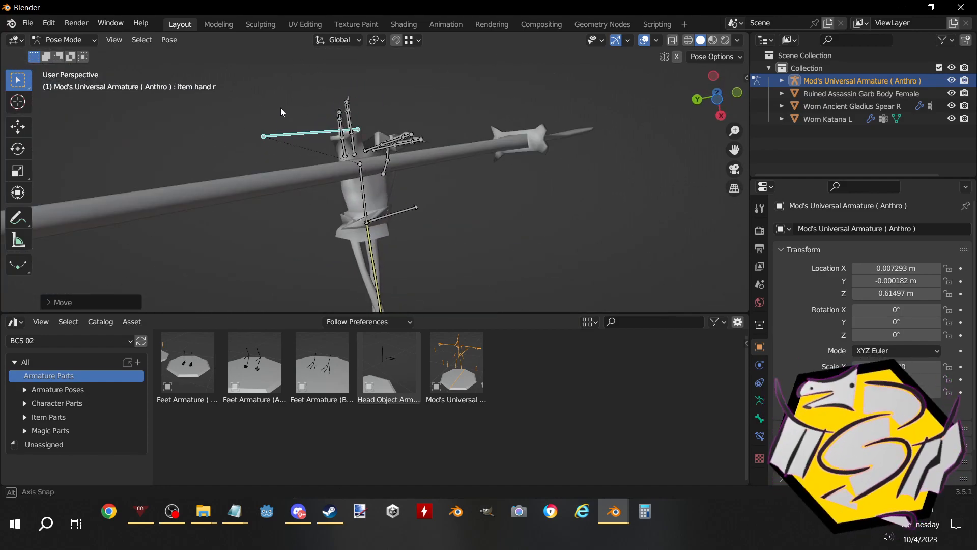
middle_drag(331, 148, 304, 194)
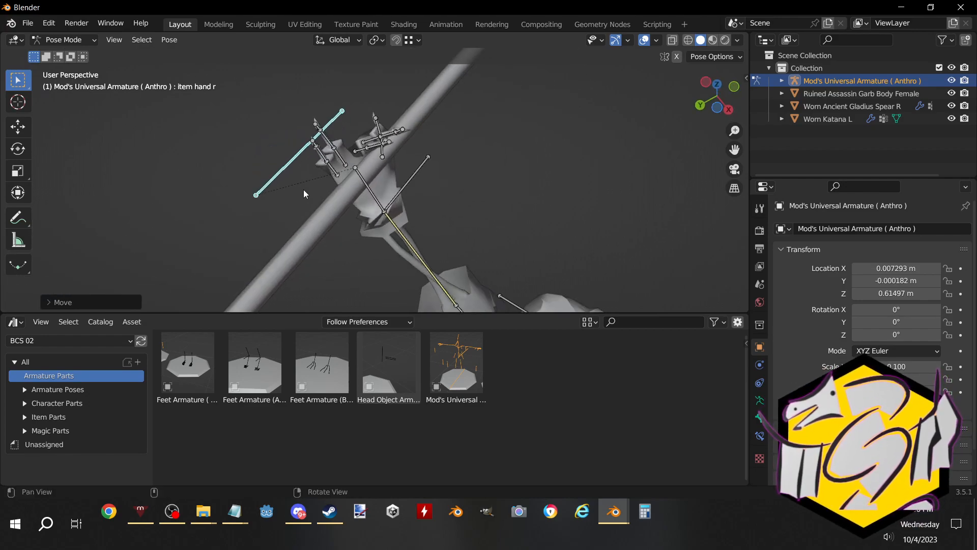
scroll(305, 195, down, 2)
scroll(307, 204, up, 2)
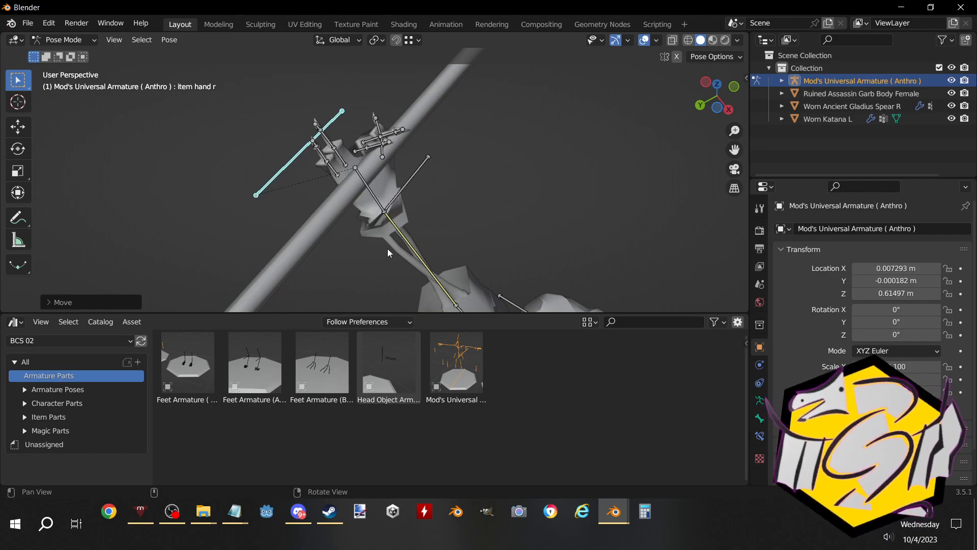
Enter Edit Mode on the armature and move the item hand r bone's rest position freehand
middle_drag(389, 202, 420, 243)
scroll(421, 243, down, 5)
key(Tab)
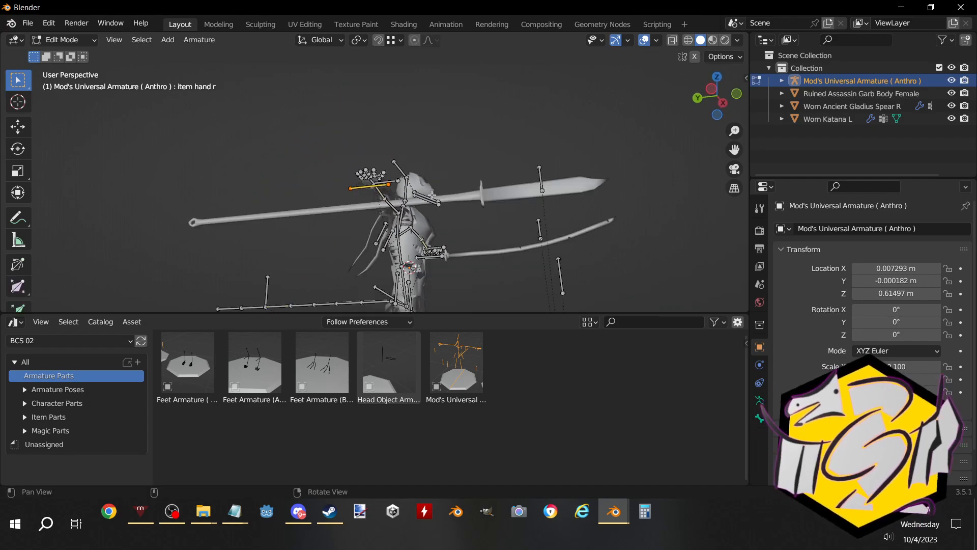
middle_drag(377, 190, 284, 230)
middle_drag(124, 282, 375, 151)
key(g)
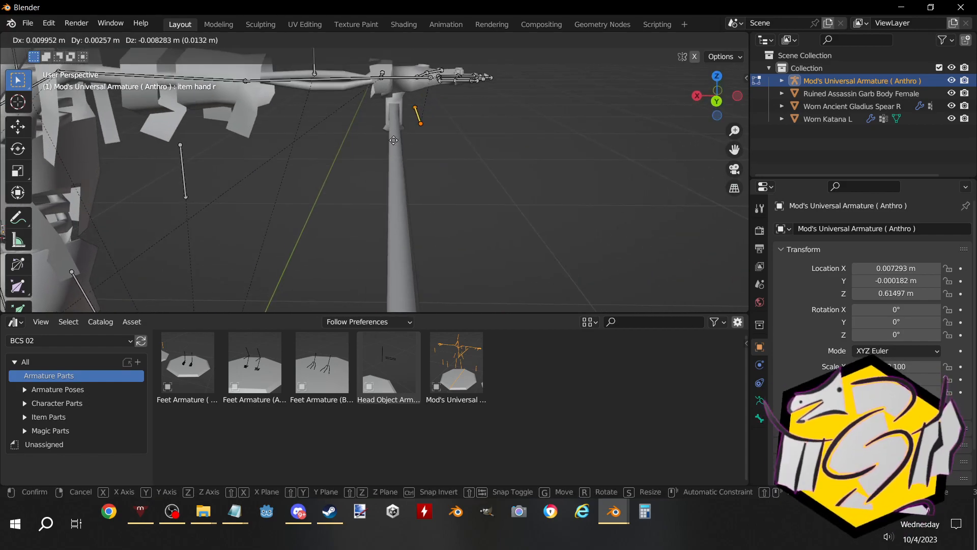
click(374, 160)
Shift the item hand r bone along Z in two passes to adjust its rest height
middle_drag(448, 153, 327, 162)
key(g)
key(z)
click(411, 133)
key(g)
key(z)
click(427, 163)
Shift the item hand r bone along X onto the spear shaft and return the armature to Pose Mode
middle_drag(431, 164, 290, 210)
key(g)
key(x)
click(442, 182)
click(87, 40)
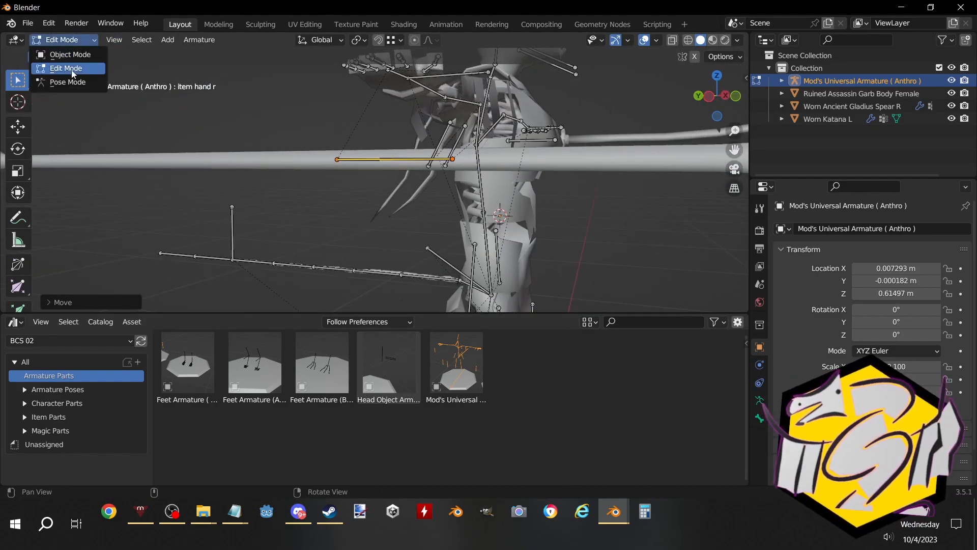
click(74, 81)
Rotate the item hand r bone about the global X axis to swing the spear around in the right hand
scroll(379, 140, down, 1)
shift+middle_drag(380, 140, 371, 185)
middle_drag(371, 184, 496, 175)
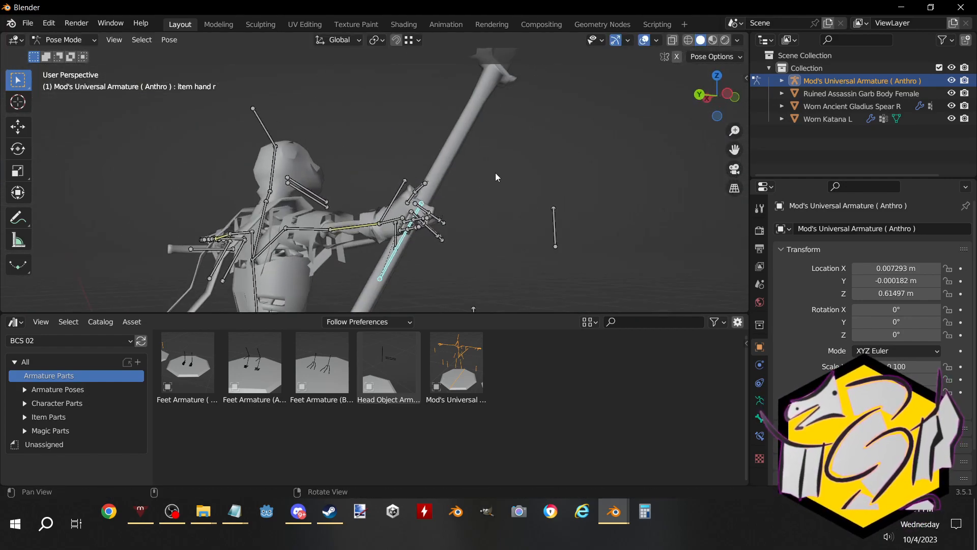
middle_drag(462, 211, 387, 153)
key(r)
key(x)
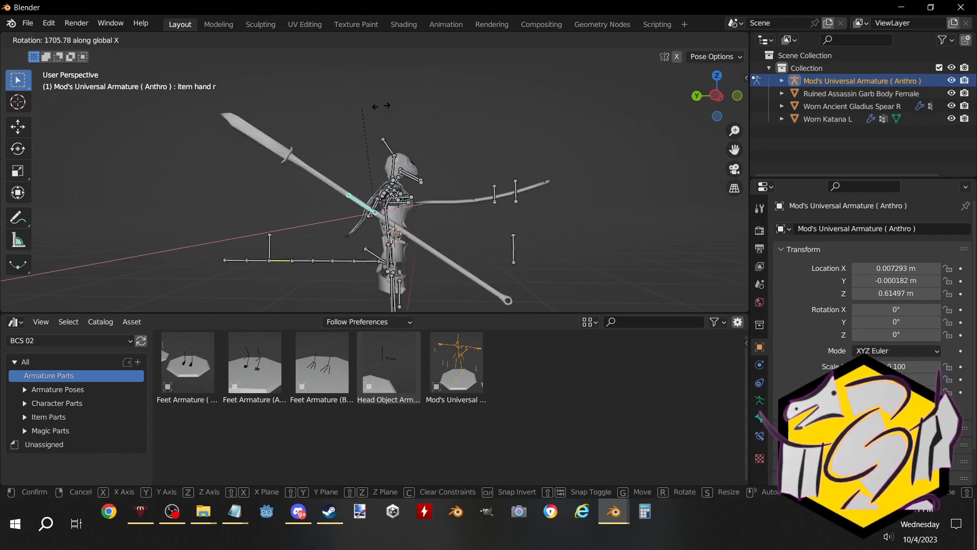
click(366, 264)
middle_drag(366, 263, 248, 142)
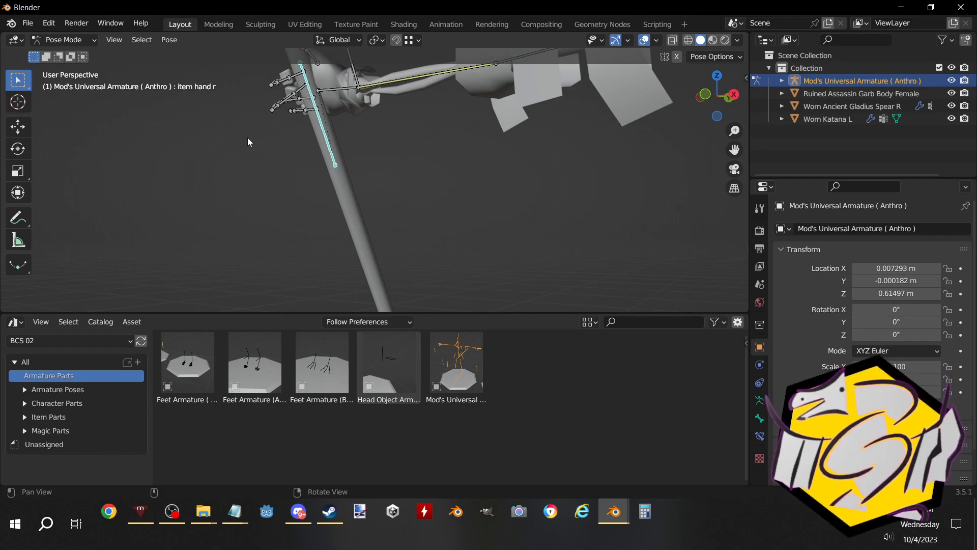
scroll(251, 158, down, 6)
right_drag(330, 202, 319, 158)
scroll(320, 158, down, 3)
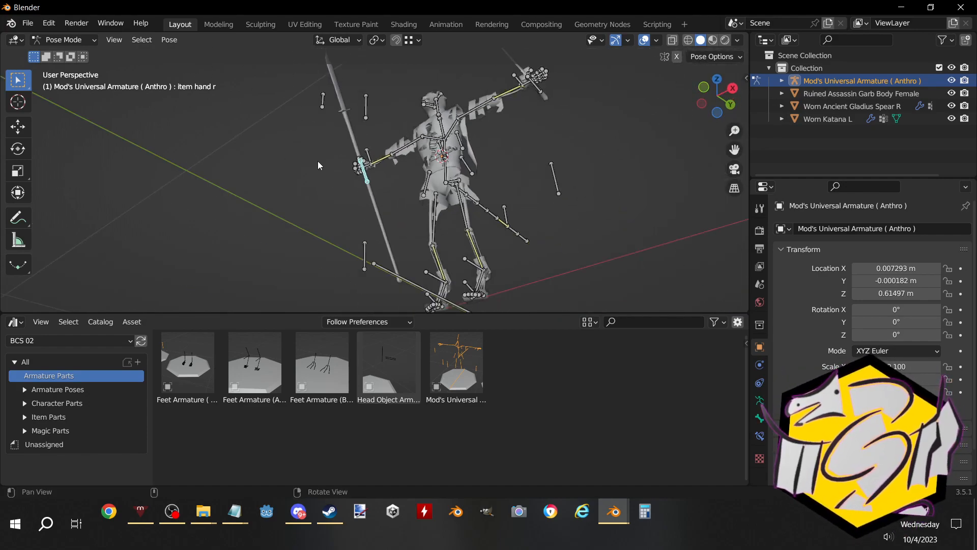
scroll(401, 243, up, 6)
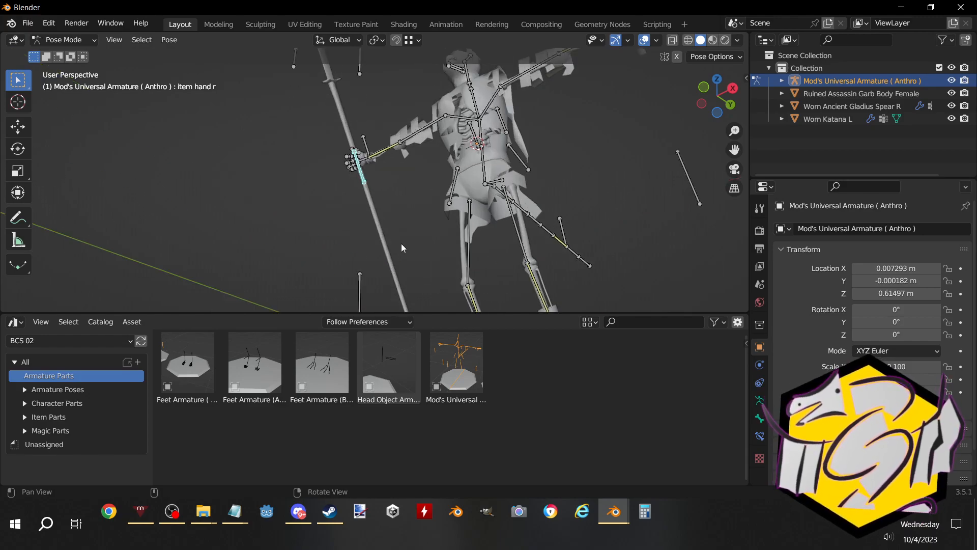
Rotate the ring base r bone in two passes to bend the right ring finger around the spear shaft
right_drag(351, 153, 272, 234)
middle_drag(271, 233, 387, 279)
click(386, 279)
middle_drag(409, 188, 401, 107)
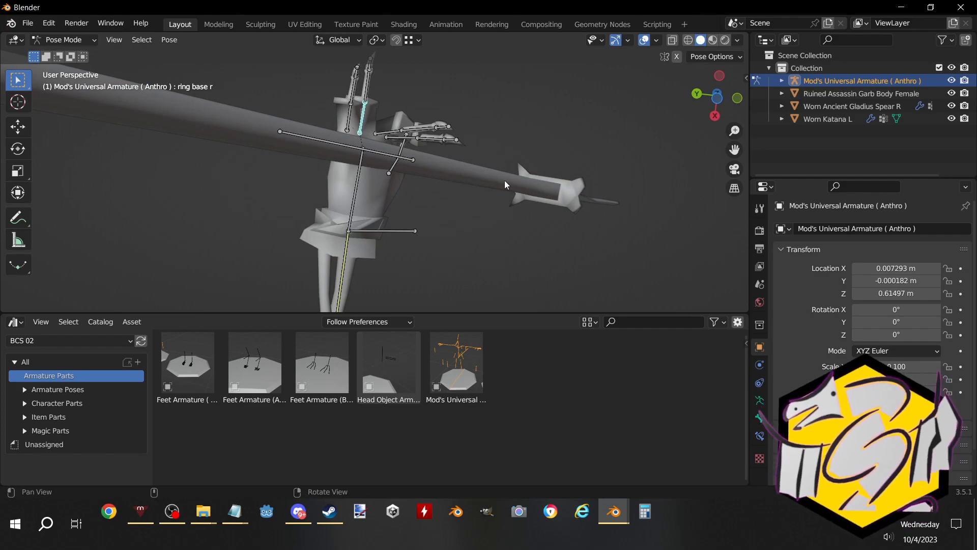
middle_drag(499, 154, 545, 105)
key(r)
click(418, 242)
middle_drag(453, 127, 501, 73)
key(r)
click(442, 157)
middle_drag(442, 157, 455, 216)
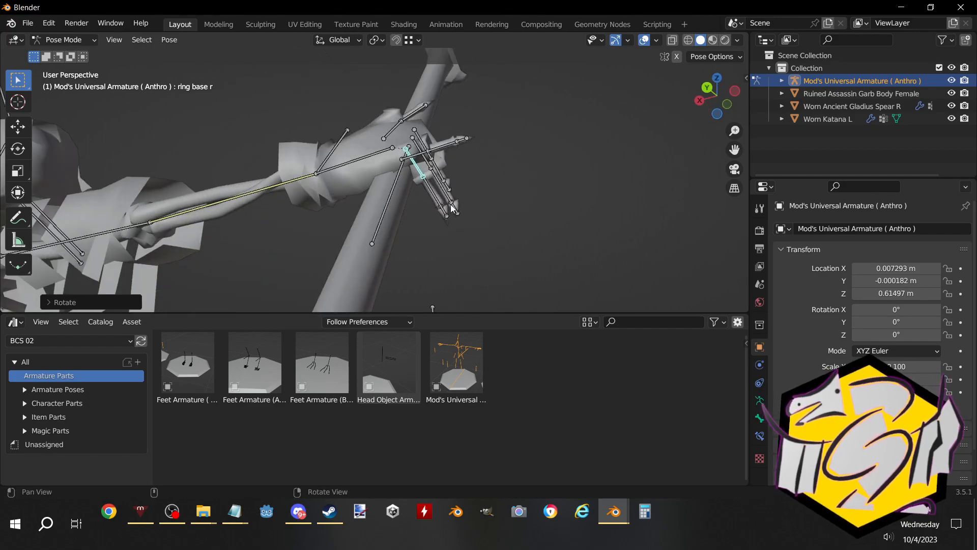
Rotate the right pinky's bones, including pinky tip r, to start curling the finger around the spear
click(418, 154)
middle_drag(418, 154, 340, 259)
key(r)
click(441, 148)
key(r)
click(293, 286)
middle_drag(293, 286, 488, 219)
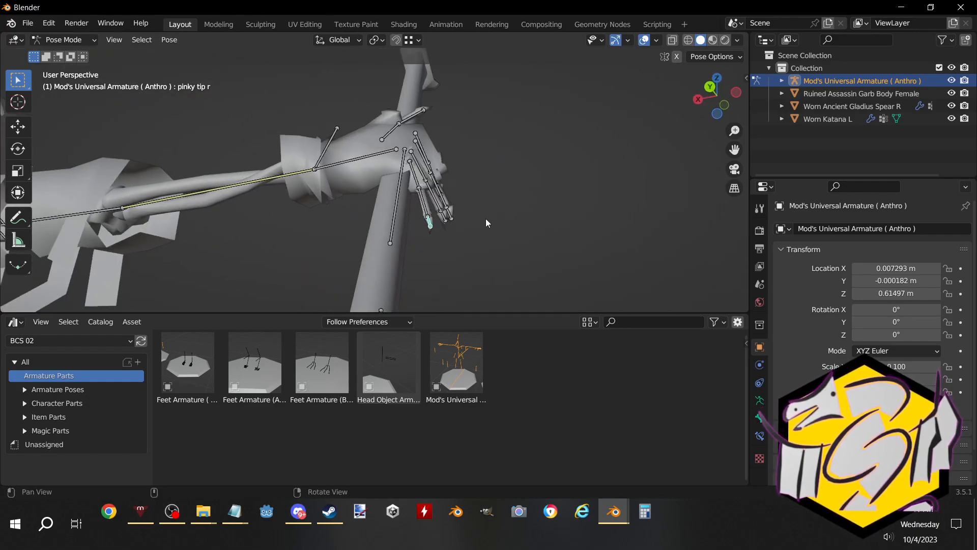
key(r)
click(408, 224)
Rotate the pinky mid r bone from two viewing angles to curl the pinky around the shaft
middle_drag(409, 224, 332, 213)
middle_drag(421, 186, 330, 248)
key(r)
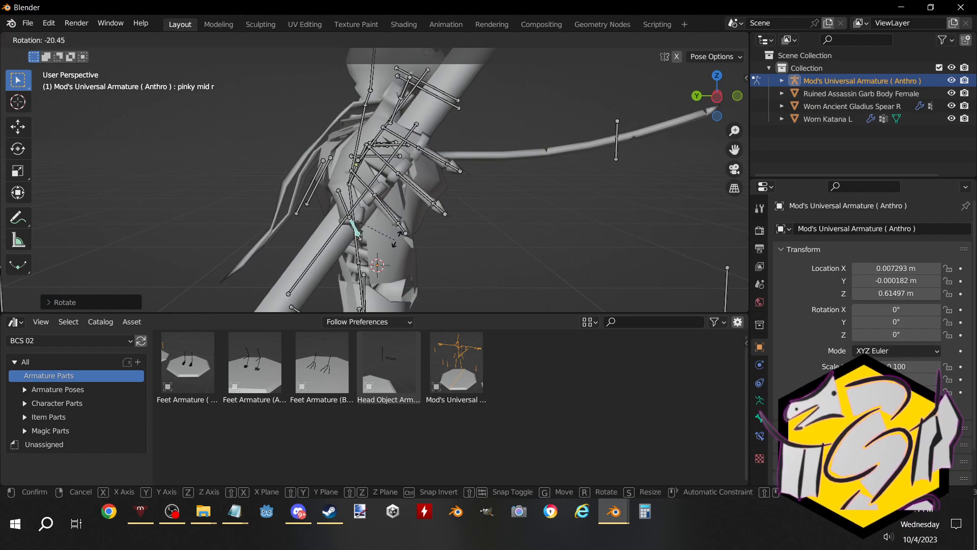
click(402, 217)
middle_drag(424, 241, 459, 194)
key(r)
click(420, 256)
Rotate the middle segments of the right hand's fingers next to the pinky to curl them around the spear shaft
middle_drag(421, 257, 270, 215)
click(354, 193)
middle_drag(354, 192, 335, 215)
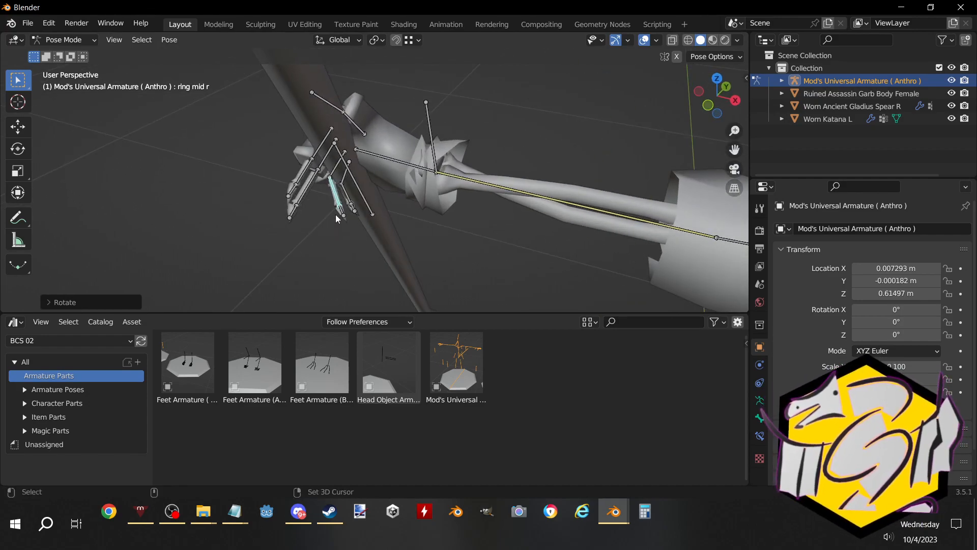
click(331, 218)
click(315, 179)
middle_drag(316, 181, 324, 183)
click(317, 179)
key(r)
click(432, 170)
middle_drag(421, 151, 304, 216)
key(r)
click(350, 129)
click(348, 123)
Rotate the index mid r bone to curl the right index finger around the spear
click(306, 177)
middle_drag(305, 177, 308, 78)
key(r)
click(326, 183)
Move the anthro leg ik r bone outward along the global X axis to widen the right leg's stance
scroll(326, 81, down, 5)
shift+middle_drag(540, 120, 192, 56)
middle_drag(310, 133, 388, 69)
scroll(308, 82, down, 2)
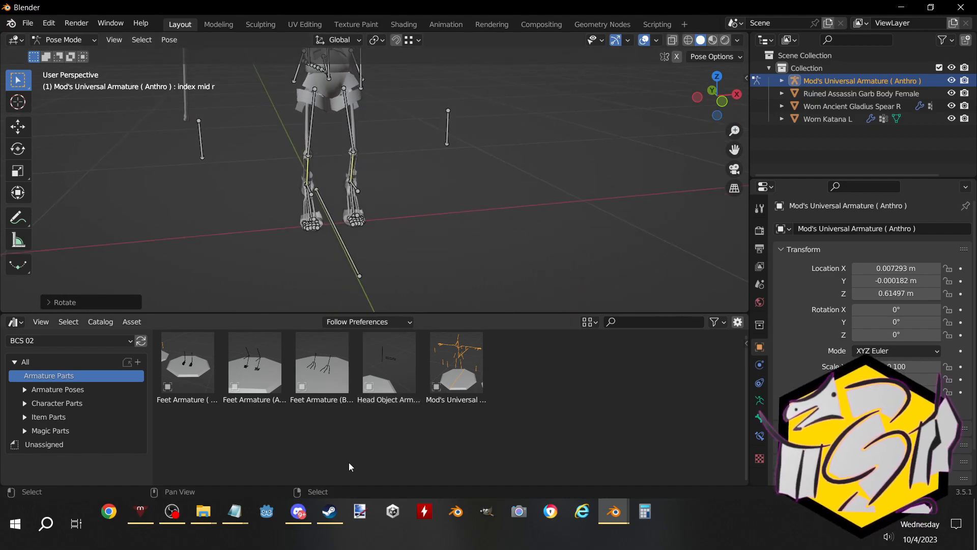
click(311, 196)
key(g)
key(x)
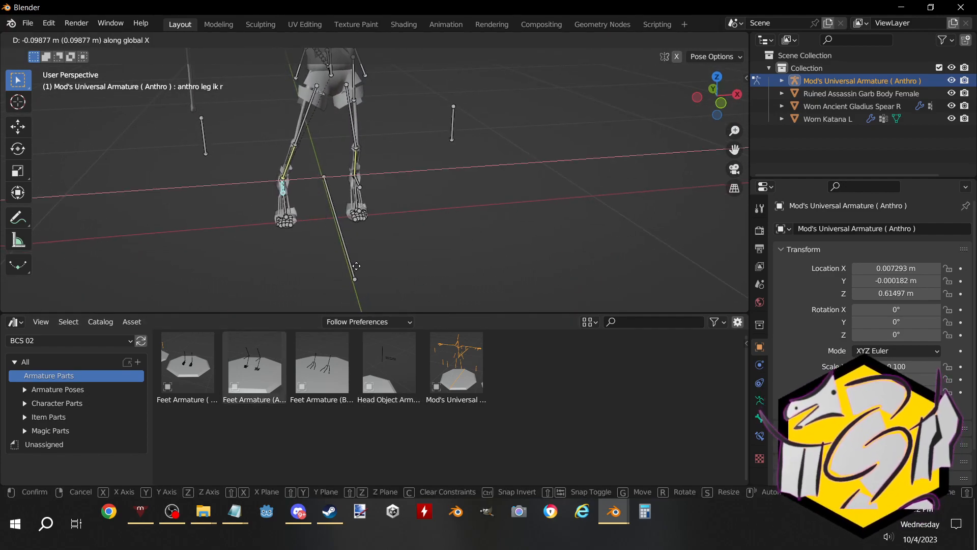
click(379, 189)
Move the left leg's IK bone outward along its local X axis to widen the stance
click(360, 186)
middle_drag(360, 187, 474, 135)
key(g)
key(x)
key(x)
click(395, 208)
Select both leg IK bones and move them together along global Y and along Z
shift+click(302, 227)
middle_drag(302, 227, 319, 250)
key(g)
key(y)
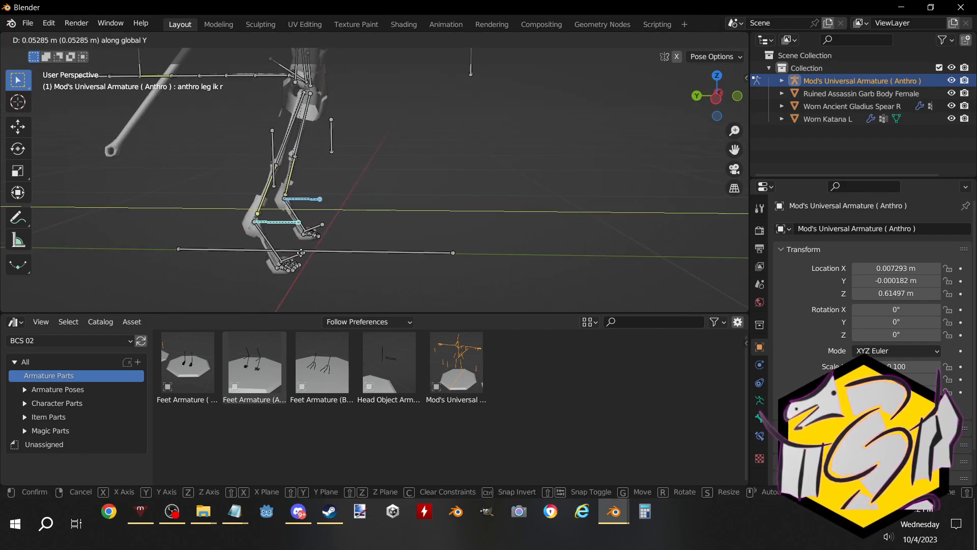
click(299, 249)
key(g)
key(z)
click(306, 241)
middle_drag(305, 240, 431, 233)
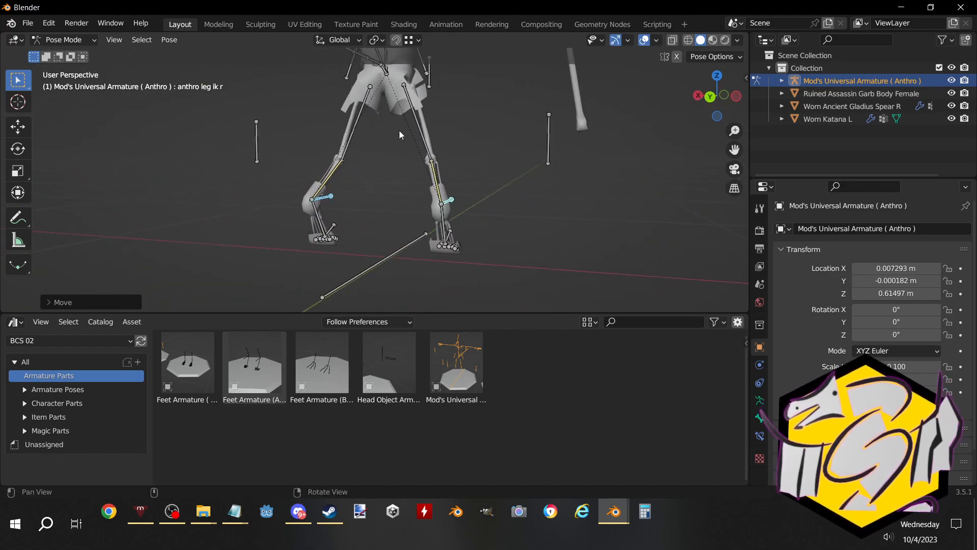
Move the hips bone along Z in three passes to set the height of the bent-knee stance
shift+middle_drag(406, 79, 405, 126)
click(367, 108)
key(g)
key(z)
click(368, 133)
key(g)
key(z)
click(371, 203)
key(g)
key(z)
middle_drag(372, 203, 261, 183)
click(393, 214)
Move the arm ik l bone freehand to bring the left arm and katana down beside the body
scroll(316, 170, down, 1)
shift+middle_drag(357, 154, 340, 260)
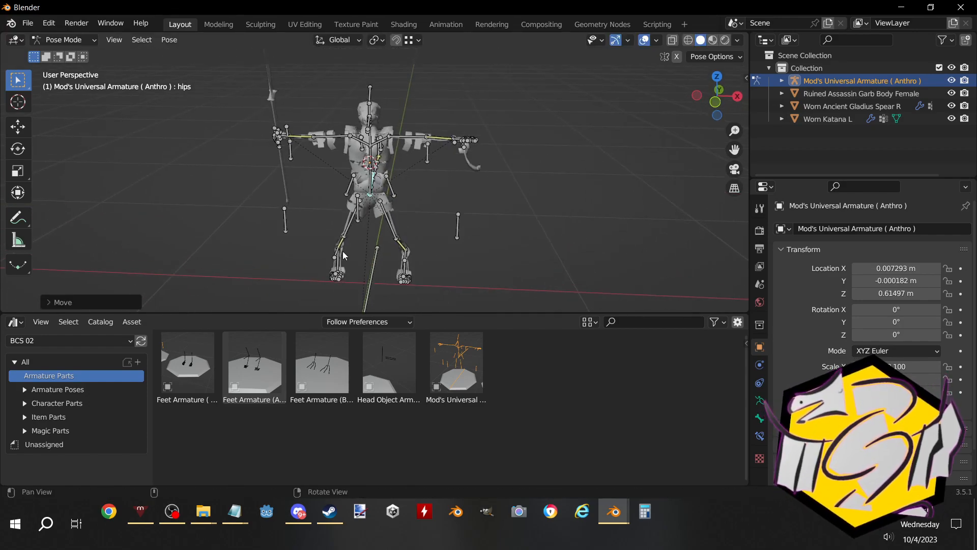
click(432, 197)
middle_drag(482, 145, 499, 169)
scroll(430, 167, up, 2)
click(433, 206)
key(g)
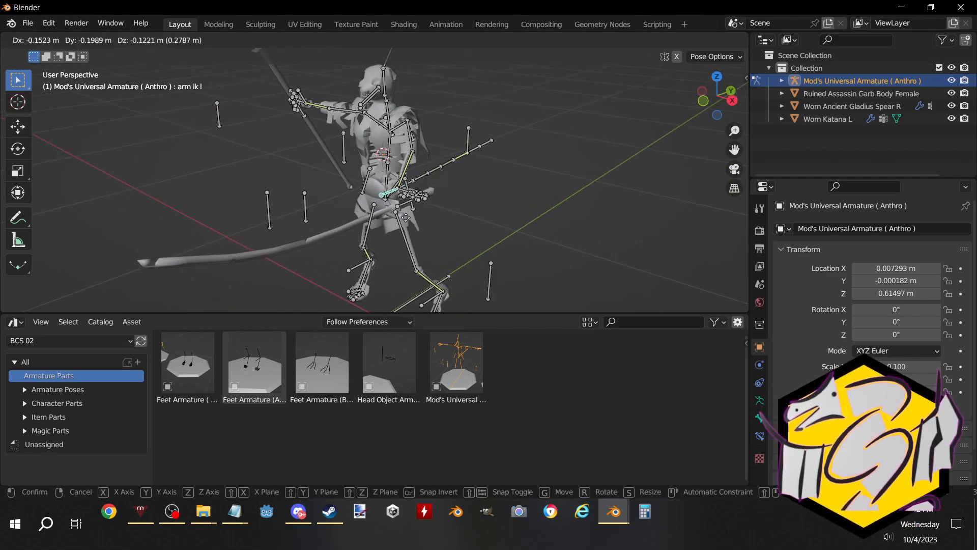
click(423, 213)
Rotate the hand l bone to angle the left hand and its katana downward
middle_drag(424, 213, 460, 184)
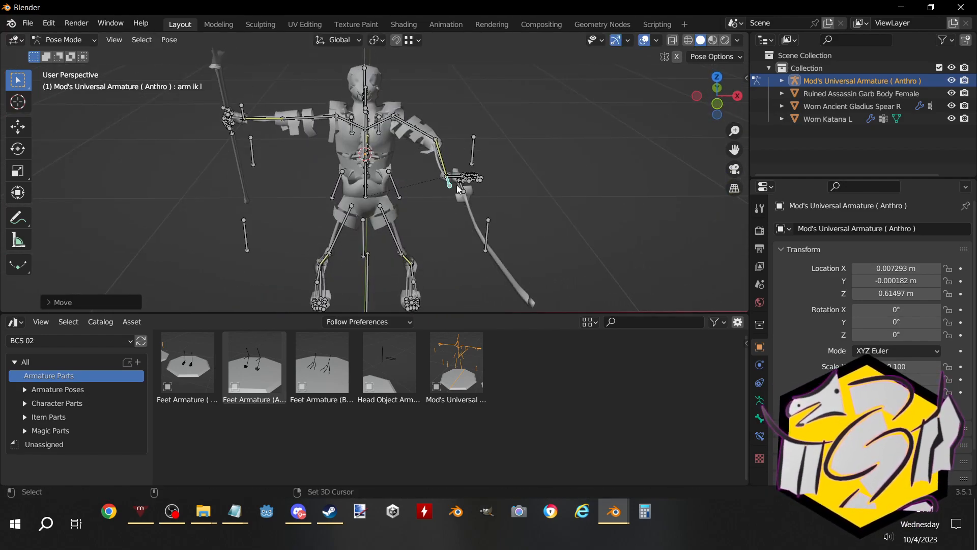
click(448, 186)
key(r)
click(414, 229)
middle_drag(415, 229, 276, 176)
scroll(325, 202, up, 2)
scroll(516, 169, up, 2)
scroll(276, 176, up, 5)
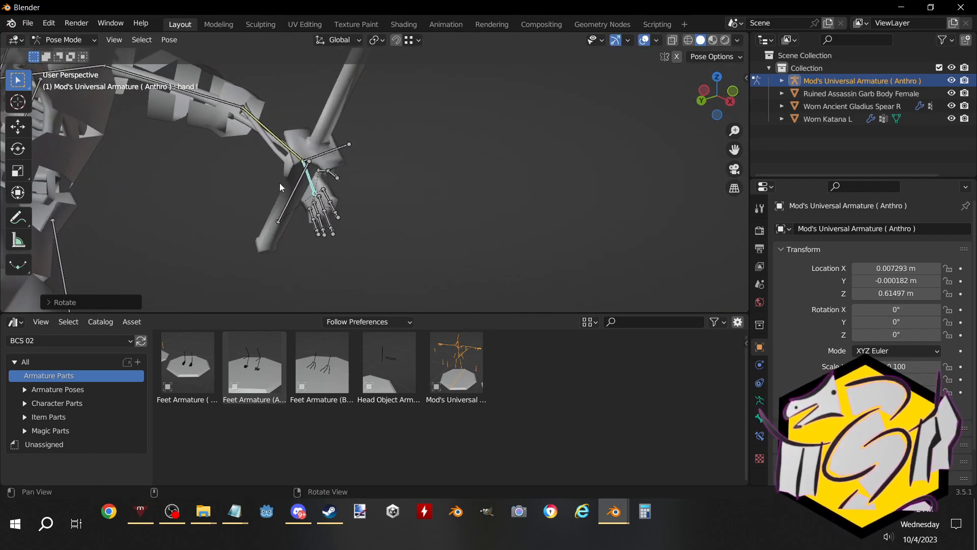
middle_drag(448, 206, 386, 213)
shift+middle_drag(263, 181, 301, 206)
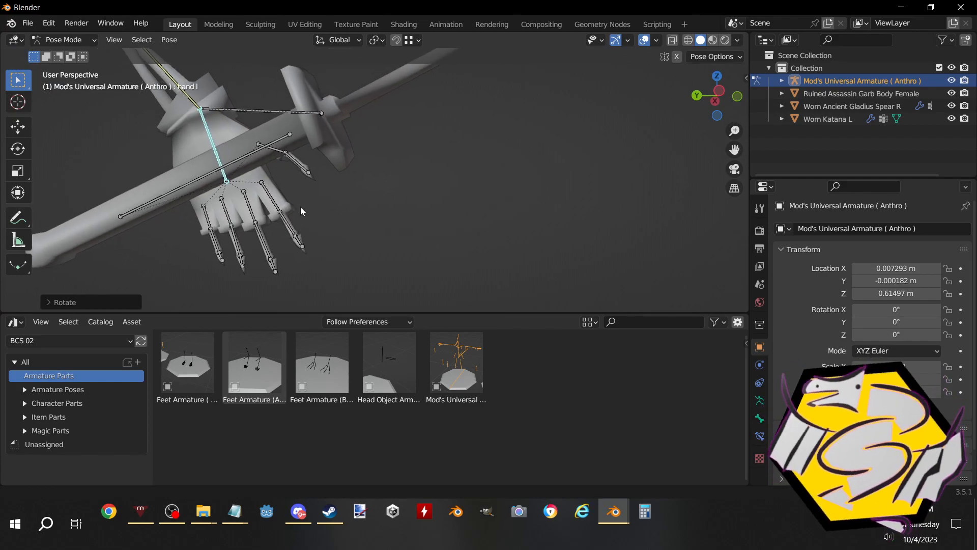
Move the item hand l bone to seat the katana's grip against the left palm
scroll(300, 206, up, 2)
middle_drag(233, 113, 531, 119)
click(341, 160)
scroll(387, 165, down, 7)
scroll(407, 160, up, 3)
middle_drag(358, 177, 396, 111)
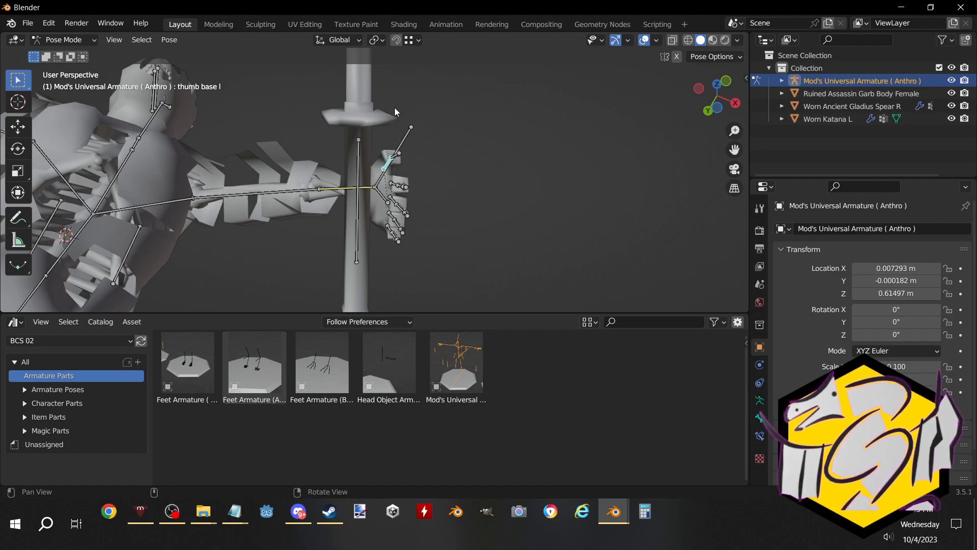
scroll(439, 234, down, 6)
right_drag(438, 236, 417, 198)
scroll(416, 199, up, 6)
click(347, 178)
middle_drag(347, 181, 307, 179)
key(g)
click(324, 171)
right_drag(326, 171, 406, 84)
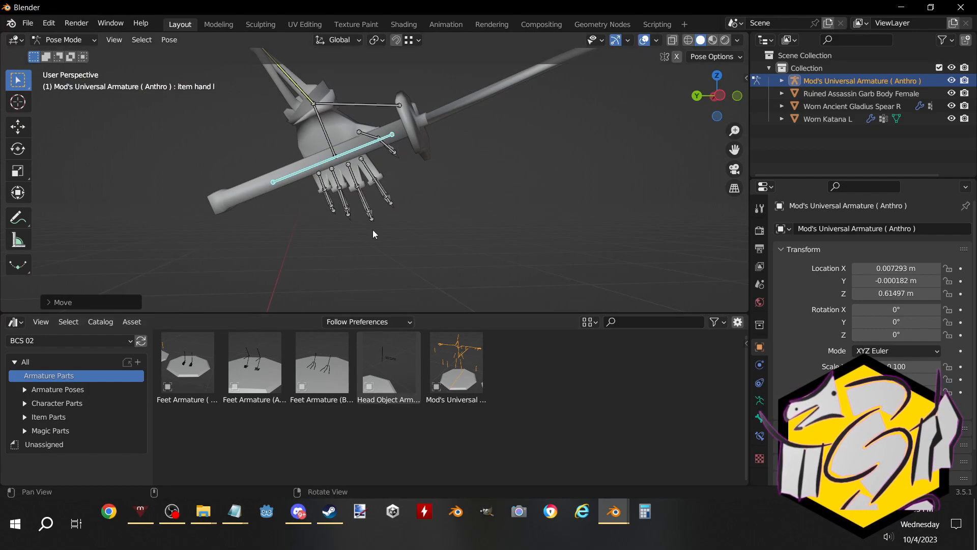
Rotate and move the thumb base l bone, including a turn about its local Z axis, to bring the left thumb toward the katana grip
scroll(387, 239, up, 4)
middle_drag(404, 240, 491, 133)
click(375, 123)
middle_drag(378, 125, 489, 143)
key(r)
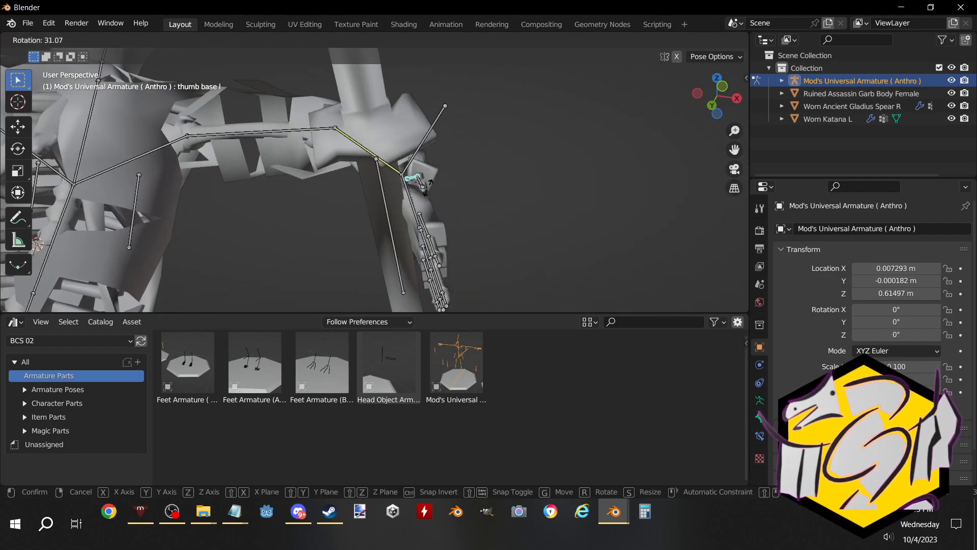
click(393, 204)
key(g)
click(424, 190)
key(r)
key(z)
key(z)
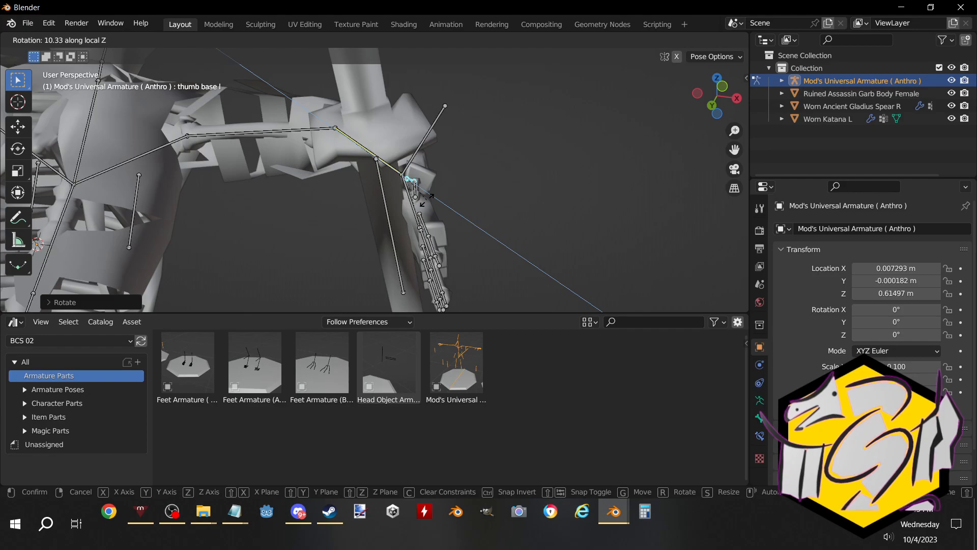
click(410, 205)
Adjust the position and rotation of the thumb base l bone from several angles to set the thumb beside the grip
middle_drag(411, 206, 362, 158)
key(g)
click(383, 186)
key(r)
click(403, 209)
middle_drag(403, 210, 374, 5)
drag(378, 119, 440, 78)
key(g)
click(326, 216)
middle_drag(440, 77, 453, 237)
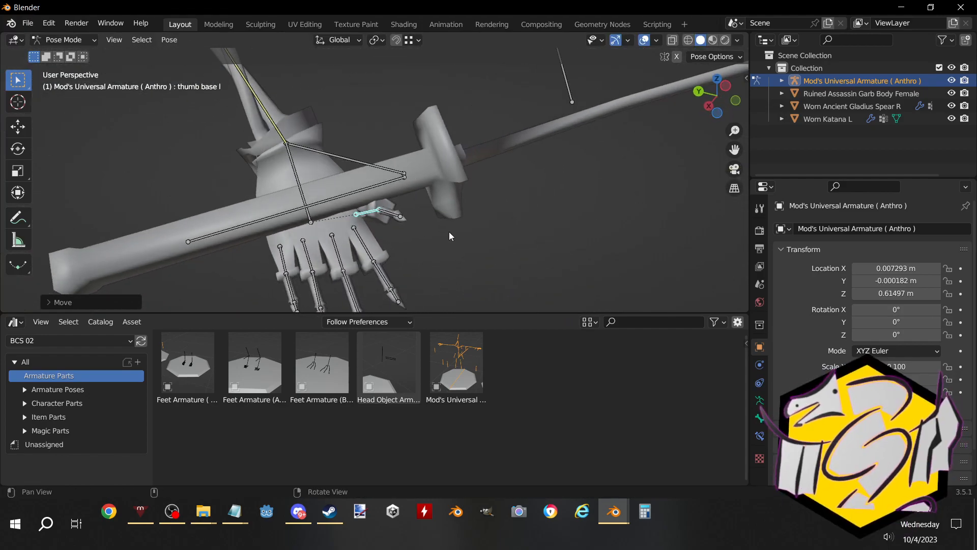
Rotate the left thumb's bone beyond its base to curl the thumb around the katana grip
click(388, 214)
middle_drag(388, 215, 288, 164)
key(r)
right_click(395, 241)
key(r)
right_click(288, 164)
middle_drag(364, 176, 424, 73)
key(r)
click(407, 138)
middle_drag(407, 137, 501, 63)
Rotate the index base l bone freehand to fold the left index finger over the katana grip
click(385, 111)
key(r)
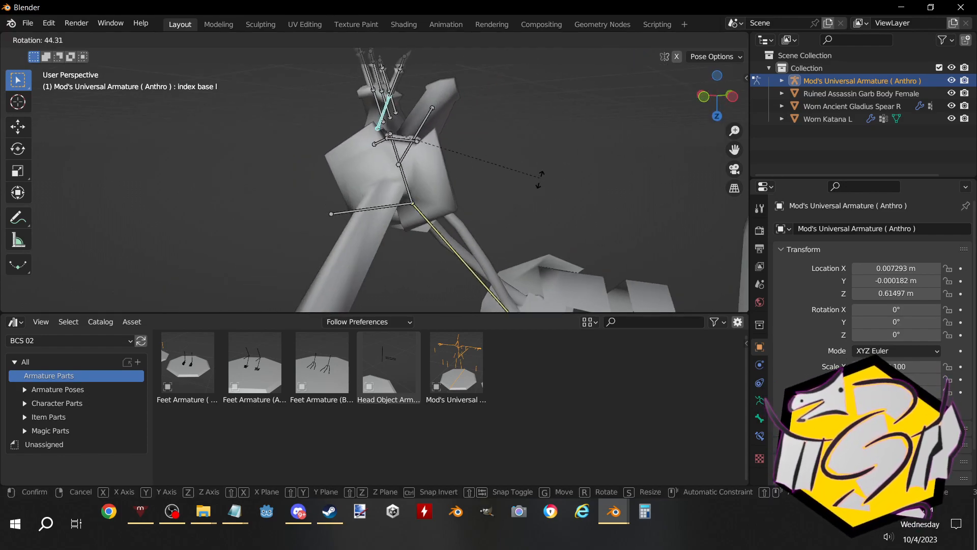
right_click(493, 233)
middle_drag(492, 233, 505, 191)
key(r)
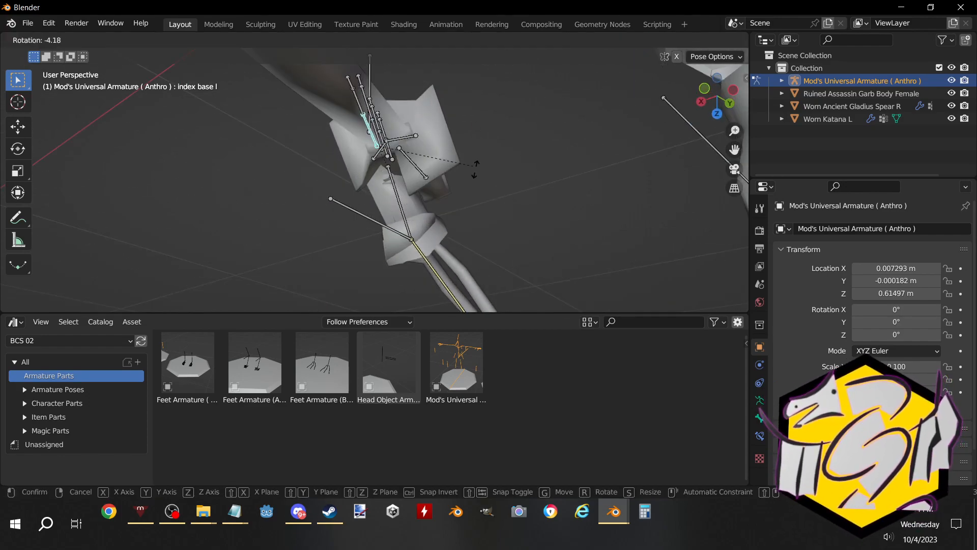
click(457, 156)
middle_drag(458, 155, 403, 165)
click(332, 142)
key(r)
click(339, 166)
Rotate the left middle finger's base bone in several passes to bend the finger across the katana grip
click(412, 122)
middle_drag(413, 122, 490, 103)
key(r)
click(496, 222)
middle_drag(497, 222, 376, 275)
key(r)
click(377, 200)
key(r)
click(431, 249)
middle_drag(431, 248, 419, 319)
middle_drag(446, 197, 492, 179)
key(r)
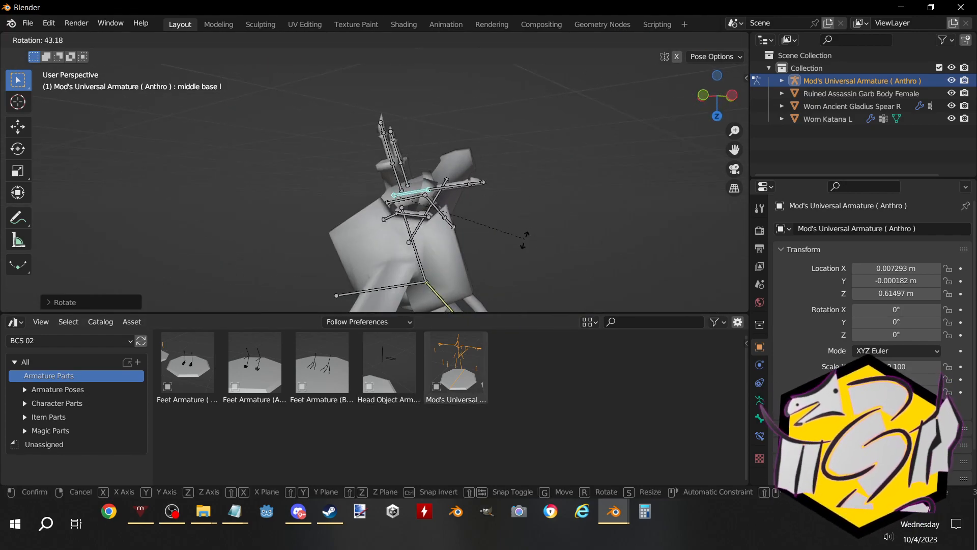
click(509, 248)
Fine-tune the middle base l bone's rotation from the side so the finger lies alongside the index finger
middle_drag(482, 212, 409, 227)
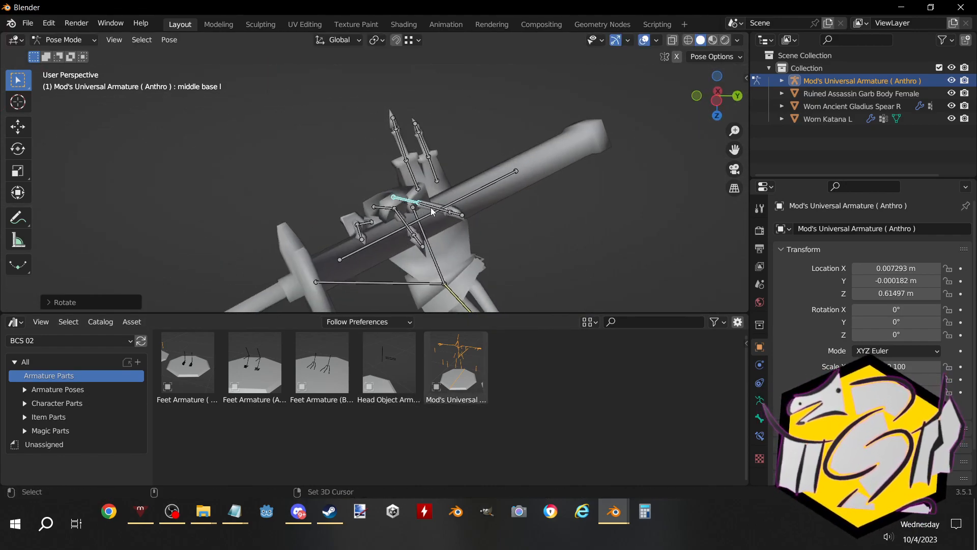
click(441, 164)
key(r)
click(430, 189)
mouse_move(431, 189)
middle_down()
mouse_move(421, 208)
mouse_move(325, 215)
mouse_move(335, 185)
mouse_move(438, 181)
mouse_move(413, 179)
middle_up()
click(338, 204)
key(r)
click(334, 181)
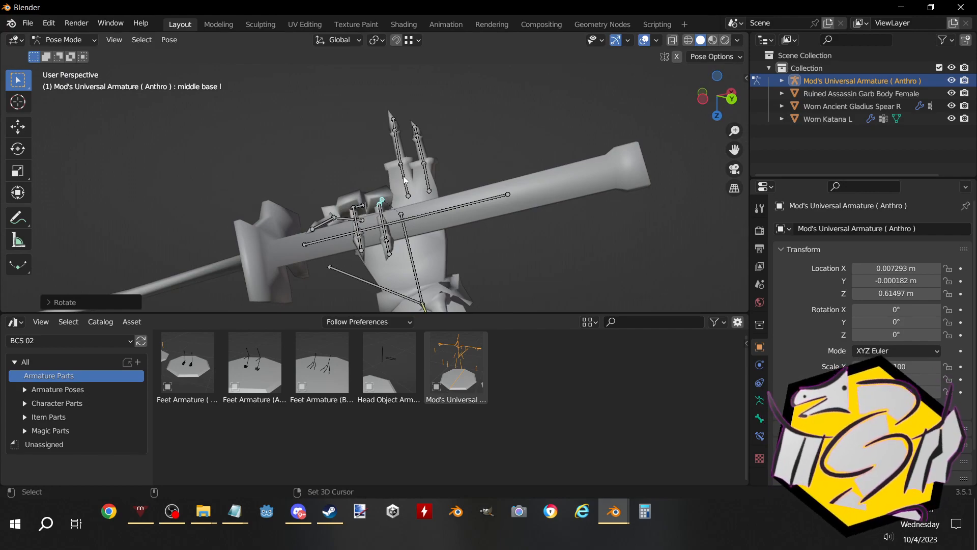
Rotate the ring base l bone in several passes to bend the left ring finger over the katana grip
click(406, 180)
middle_drag(443, 223, 524, 265)
key(r)
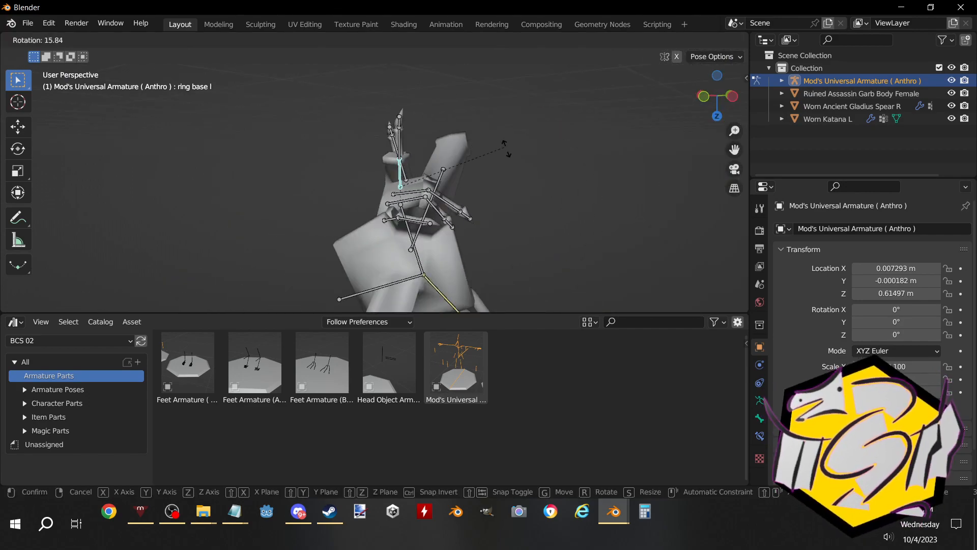
click(537, 287)
middle_drag(473, 172, 338, 186)
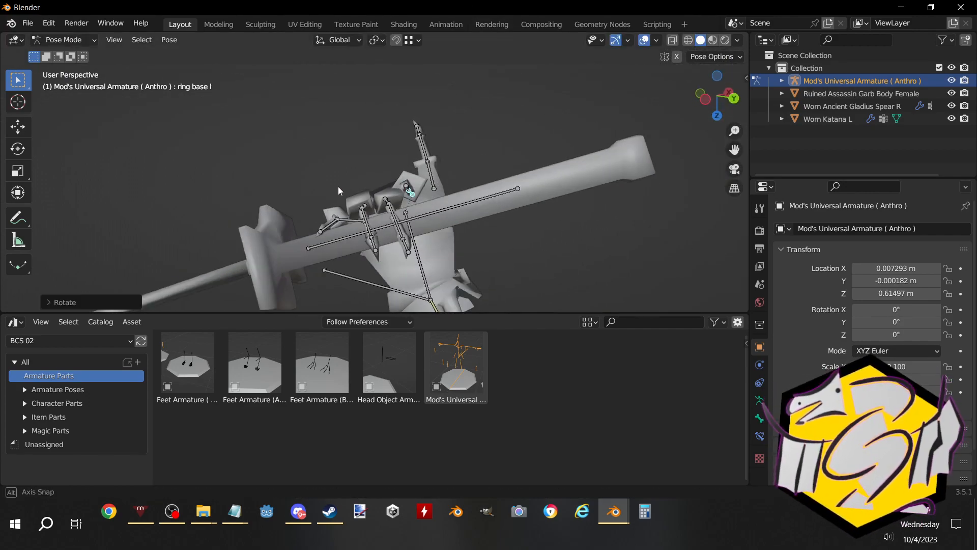
key(r)
click(437, 146)
middle_drag(419, 186, 311, 246)
key(r)
click(322, 224)
Refine the ring base l bone's rotation to line the ring finger up with the neighbouring fingers
click(423, 191)
key(r)
click(480, 199)
click(344, 215)
key(r)
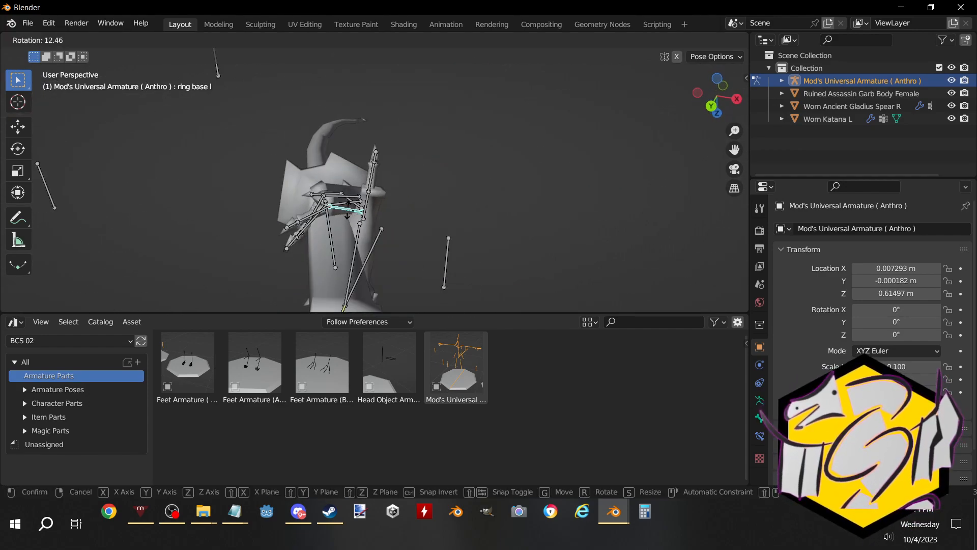
click(365, 213)
Rotate and move the left pinky's base bone to fold the finger over the katana grip
click(362, 203)
middle_drag(362, 203, 322, 169)
key(r)
click(434, 204)
key(r)
click(192, 225)
middle_drag(192, 225, 500, 148)
key(r)
click(478, 194)
key(g)
click(453, 178)
key(g)
click(454, 164)
Rotate and shift the left pinky's bones, including pinky mid l, to bend the finger around the grip
middle_drag(454, 164, 269, 187)
key(r)
click(345, 170)
click(347, 164)
key(r)
middle_drag(346, 164, 284, 174)
click(350, 136)
click(333, 176)
key(g)
click(314, 132)
key(g)
click(477, 241)
click(326, 164)
key(r)
right_click(367, 204)
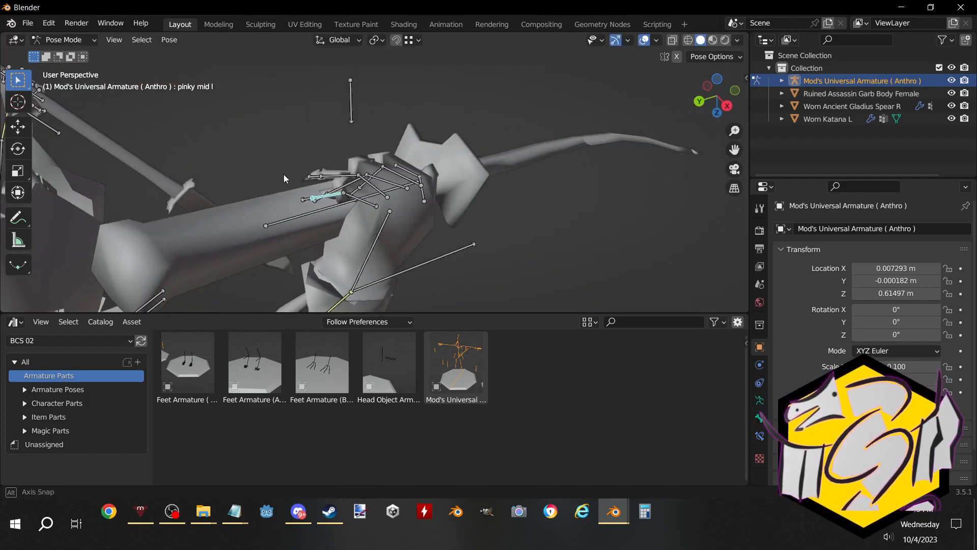
Move and rotate the left pinky once more to close it against the katana grip
click(348, 197)
middle_drag(347, 197, 258, 177)
key(g)
click(247, 207)
key(r)
click(366, 219)
middle_drag(366, 219, 488, 120)
Move the arm ik l bone freehand to extend the left arm forward, and rotate it to angle the katana upward
click(390, 152)
key(g)
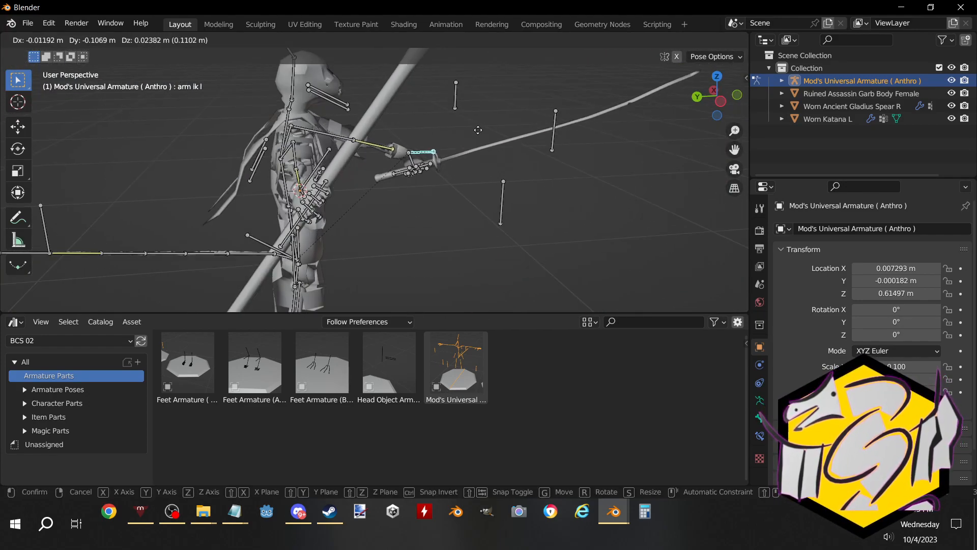
middle_drag(297, 131, 387, 173)
key(g)
click(328, 182)
middle_drag(328, 182, 475, 308)
key(r)
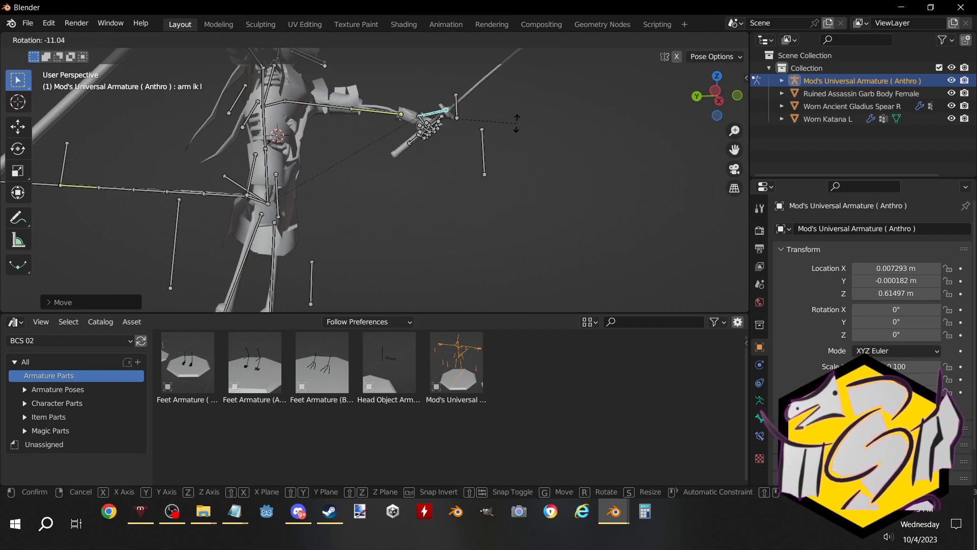
click(478, 223)
middle_drag(498, 146, 376, 245)
Rotate the item hand l bone about its local Y axis to turn the katana's blade within the left hand
click(388, 202)
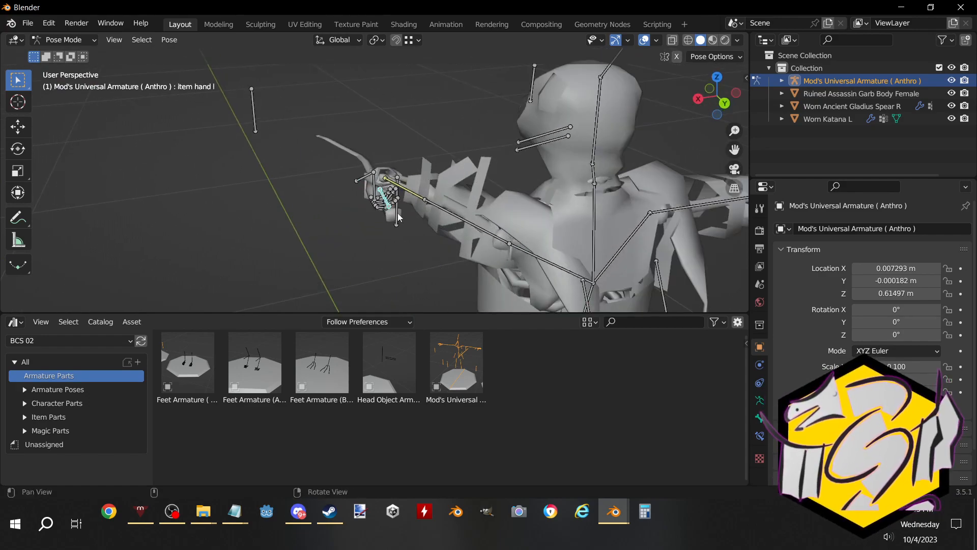
key(r)
key(y)
key(y)
click(374, 229)
Rotate the arm ik l bone about 45° to tilt the left hand and katana upward in front of the body
middle_drag(373, 228, 487, 233)
scroll(488, 177, up, 5)
middle_drag(488, 177, 384, 190)
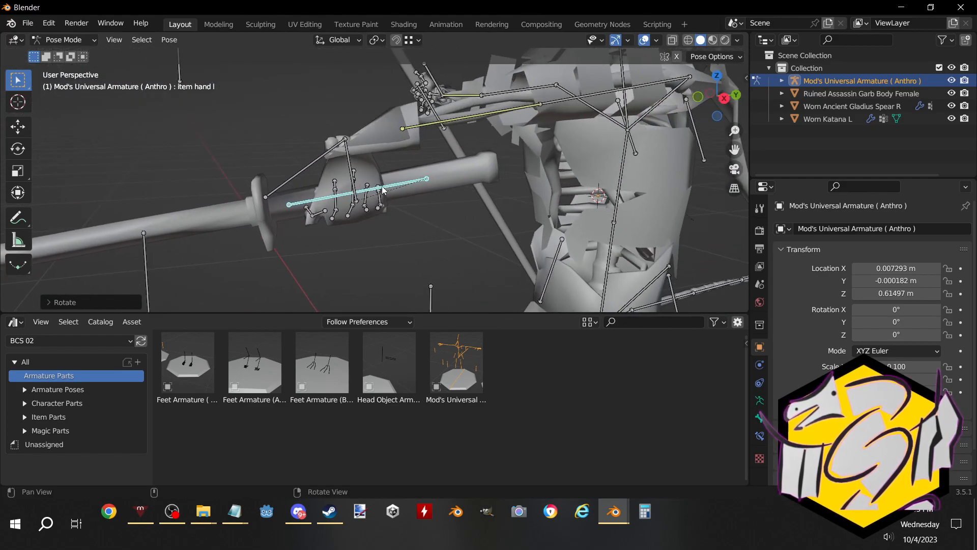
click(331, 148)
key(r)
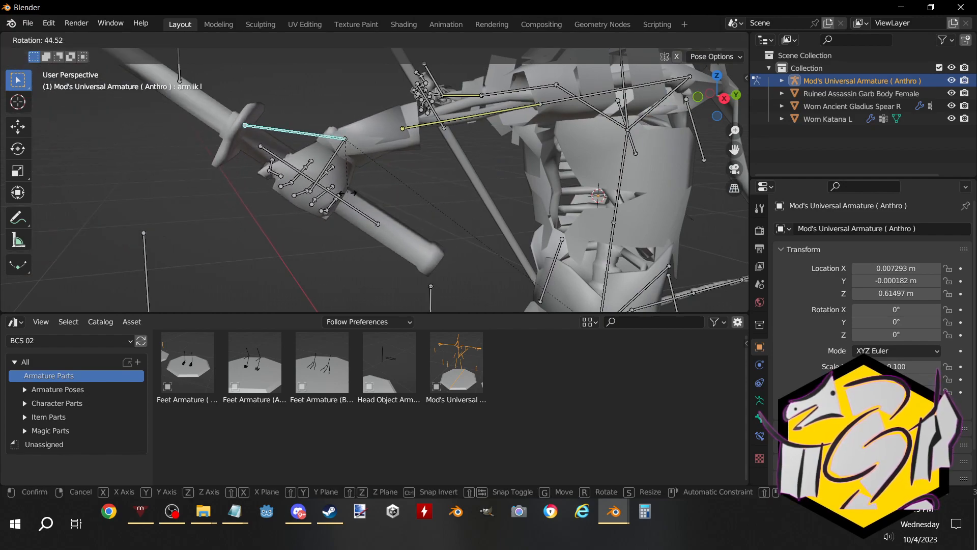
click(353, 192)
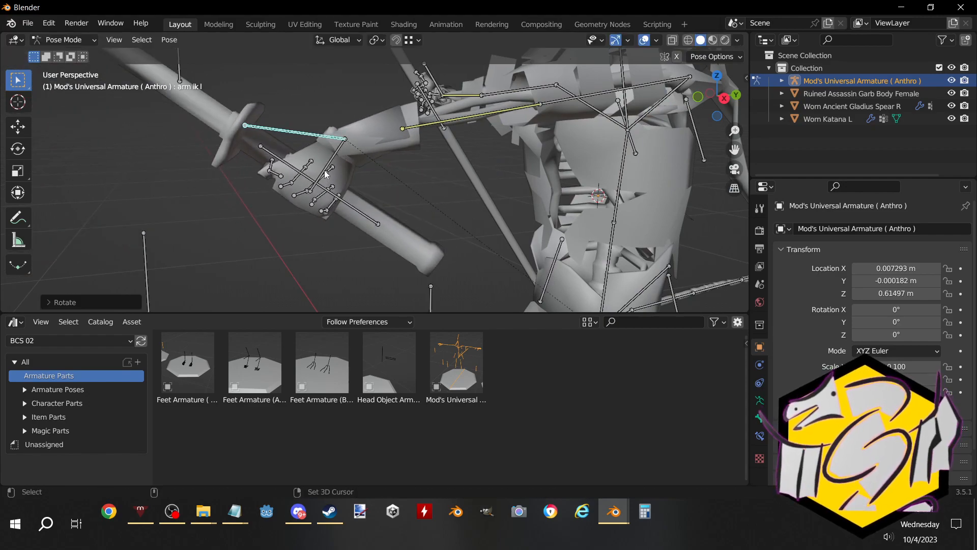
Rotate the hand l bone slightly to adjust the left wrist's angle behind the katana
click(326, 179)
key(r)
click(351, 175)
middle_drag(351, 175, 632, 152)
Rotate the item hand l bone in two passes, viewed from above, to aim the katana straight ahead of the character
scroll(487, 188, down, 3)
click(487, 187)
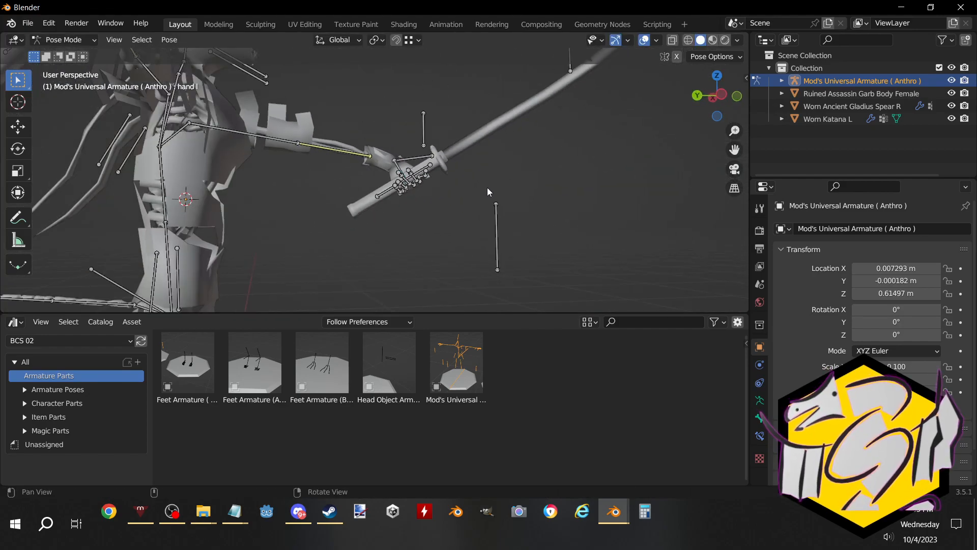
scroll(488, 187, down, 5)
middle_drag(490, 188, 325, 312)
scroll(450, 220, up, 4)
click(426, 208)
scroll(421, 204, down, 3)
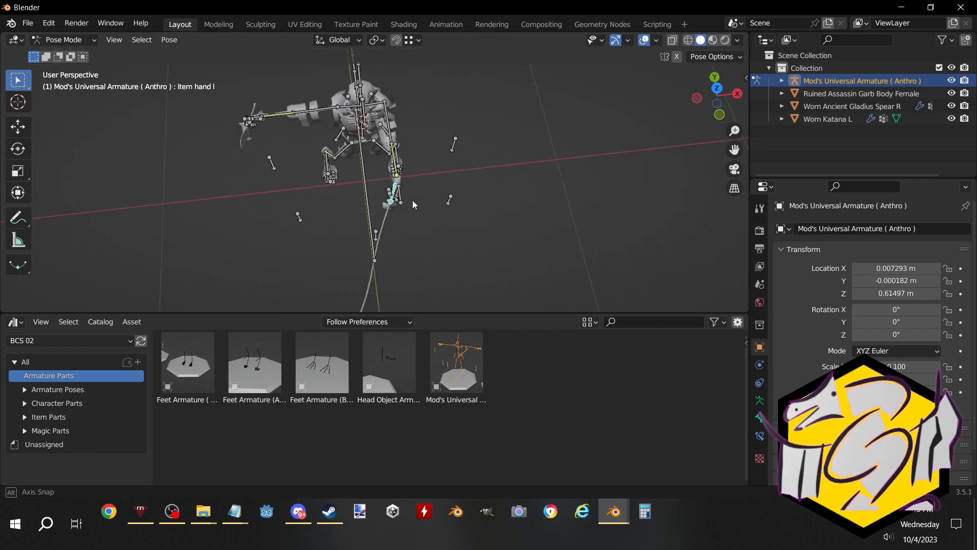
key(r)
click(448, 201)
middle_drag(447, 200, 484, 227)
key(r)
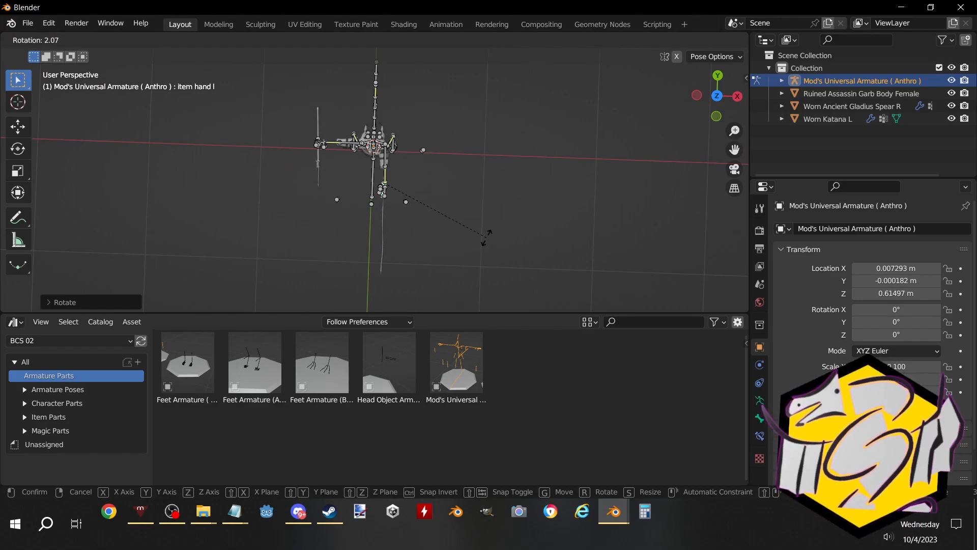
click(450, 211)
middle_drag(448, 200, 413, 232)
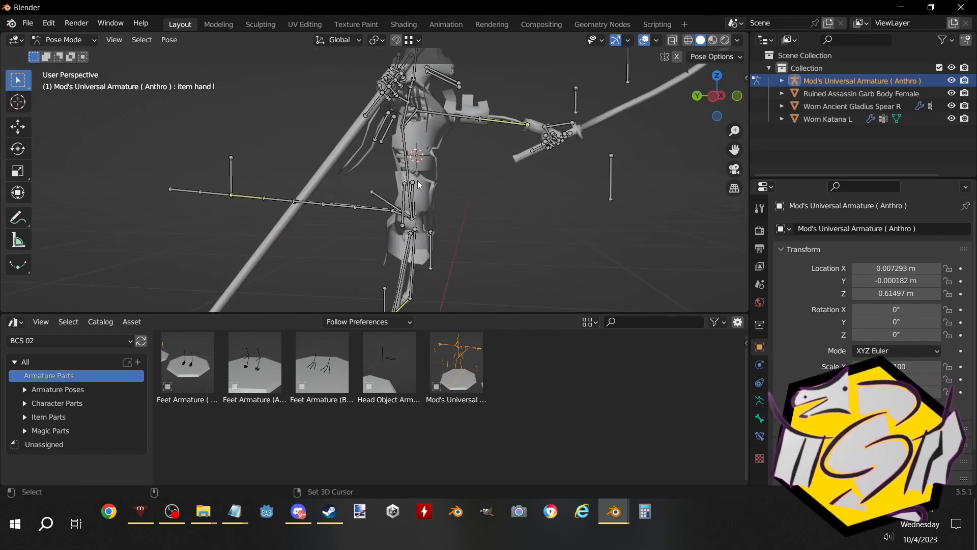
Rotate the item hand l bone about the X axis in two passes to adjust the katana's aim
middle_drag(411, 175, 436, 148)
key(r)
key(x)
click(408, 161)
key(r)
key(x)
click(393, 191)
Rotate the arm ik r bone about the global X axis to tilt the right hand and spear
click(381, 172)
key(r)
key(x)
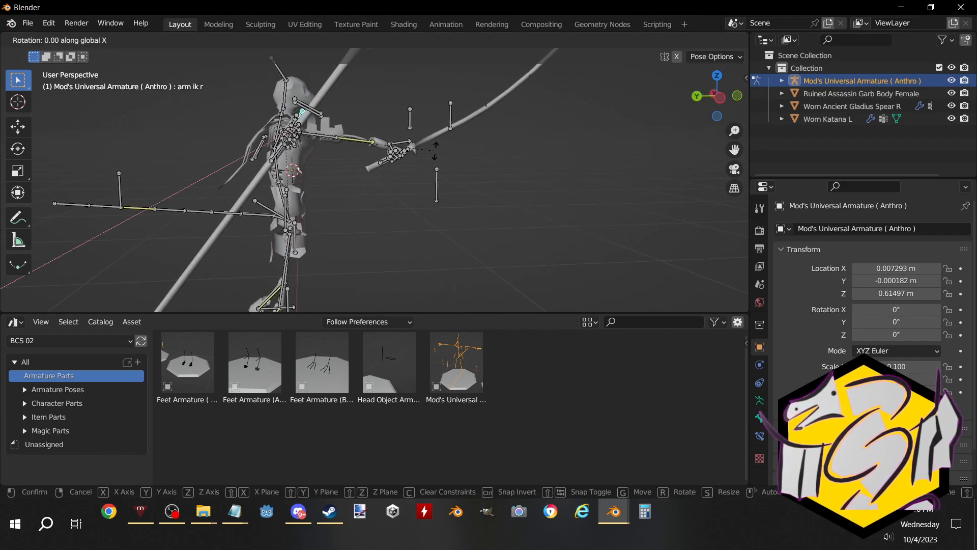
click(422, 112)
Lower the arm ik r bone along global Z, then shift it along its local X axis
middle_drag(422, 112, 260, 154)
key(g)
key(z)
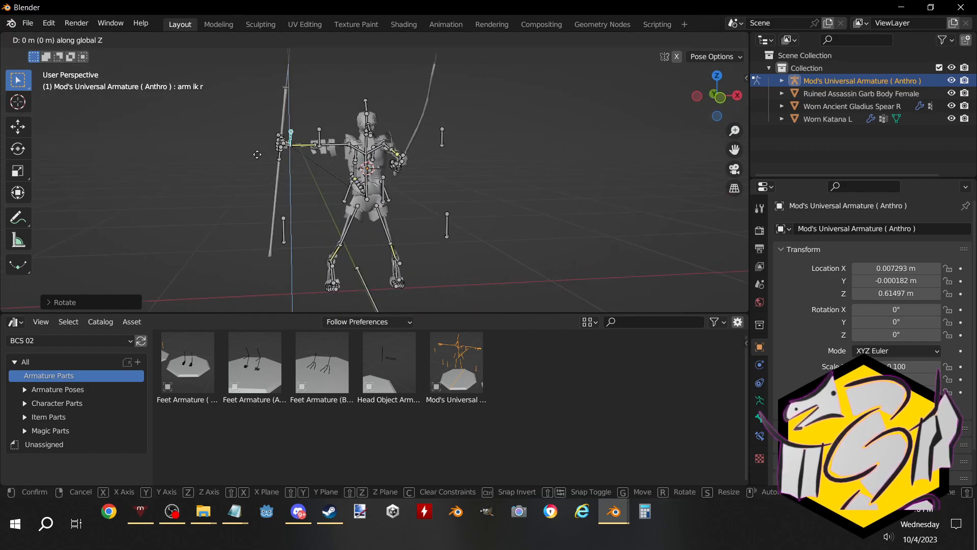
click(265, 186)
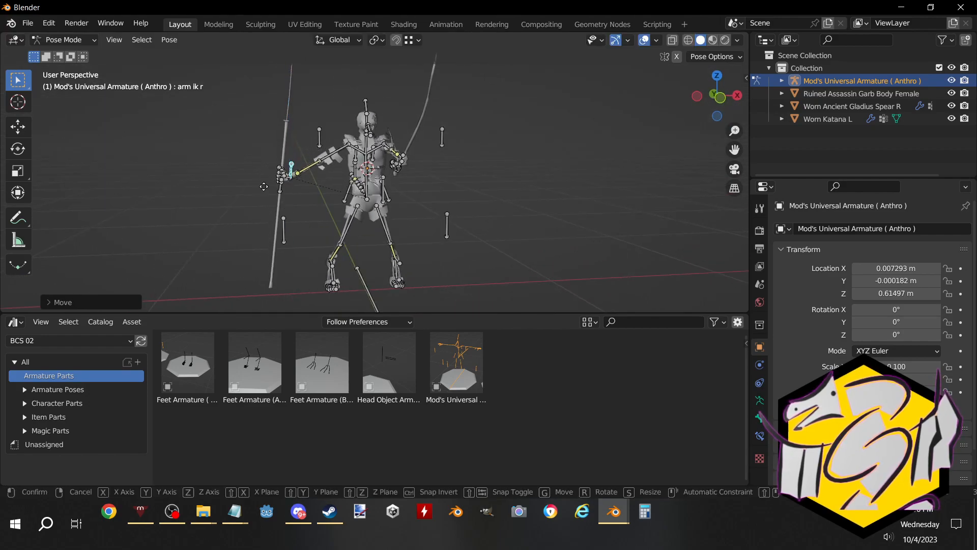
key(g)
key(x)
key(x)
click(286, 195)
Move the arm ik r bone along global Z in three passes to raise the right hand above the shoulder
middle_drag(286, 195, 466, 212)
scroll(378, 212, up, 2)
key(g)
key(z)
click(470, 200)
middle_drag(460, 186, 323, 203)
scroll(347, 212, up, 3)
key(g)
key(z)
click(351, 175)
scroll(410, 237, down, 5)
key(g)
key(z)
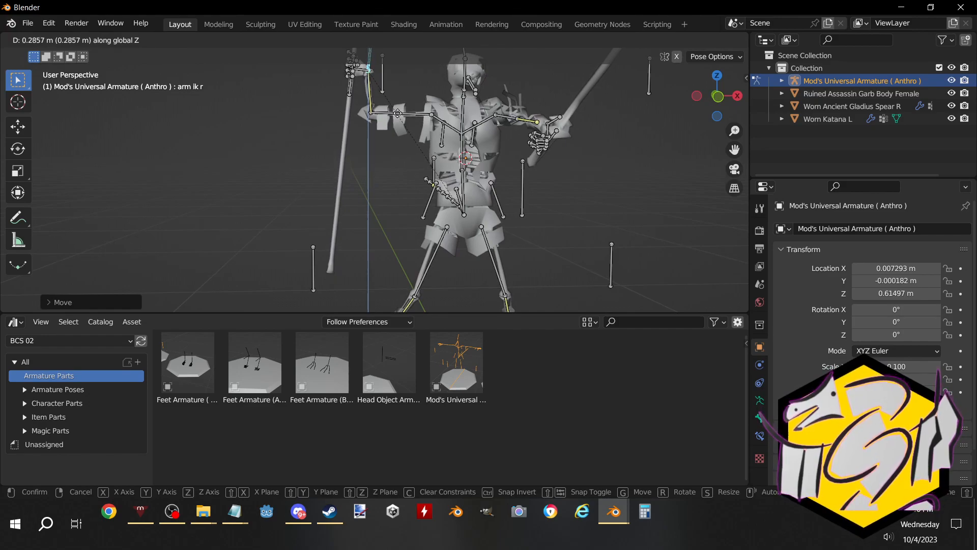
click(358, 113)
click(351, 99)
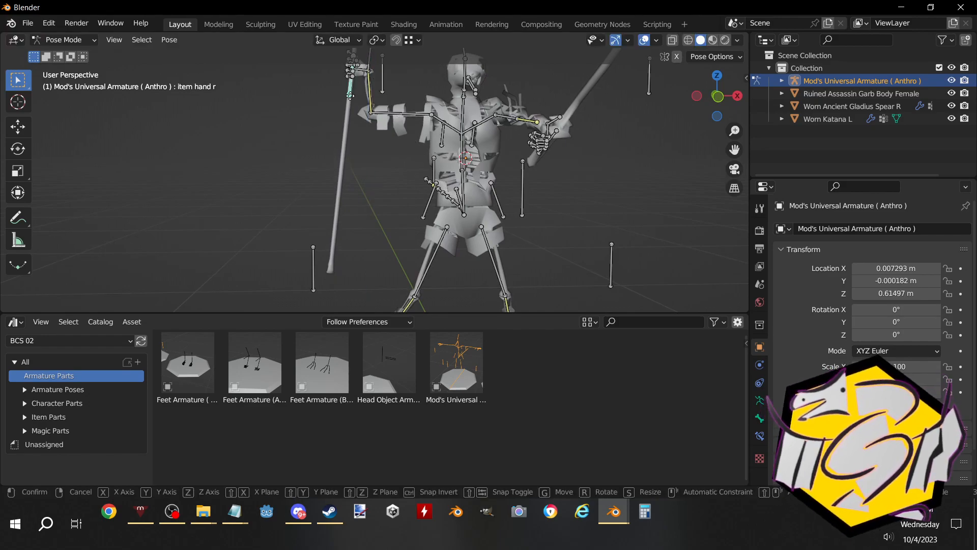
click(368, 67)
middle_drag(368, 68, 385, 73)
key(g)
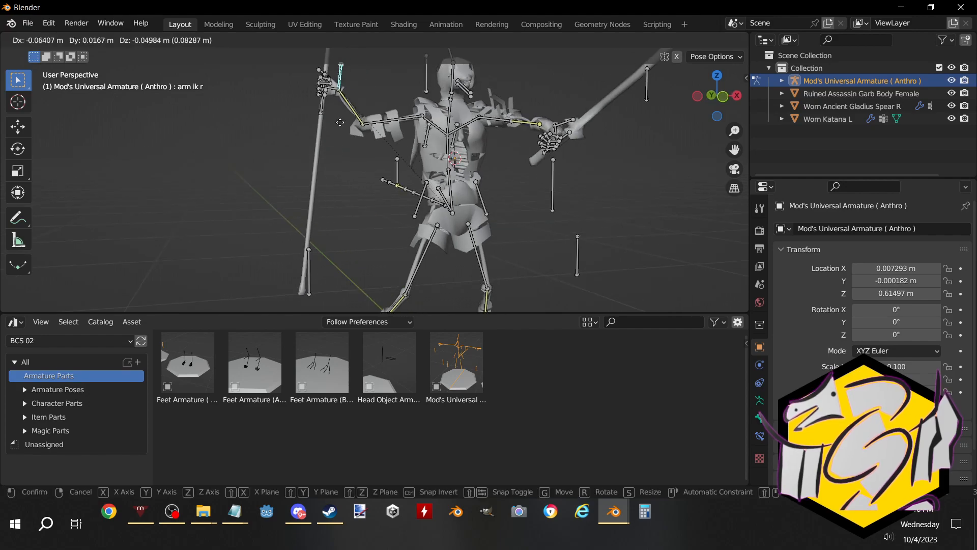
right_click(323, 147)
Undo the recent moves of the arm ik r bone
scroll(341, 186, down, 2)
middle_drag(336, 172, 314, 189)
key(ctrl+z)
key(ctrl+z)
key(ctrl+z)
key(ctrl+z)
key(ctrl+z)
Move the item hand r bone along its local Y axis to slide the spear downward through the right hand
scroll(319, 186, down, 3)
scroll(316, 185, up, 5)
click(309, 133)
scroll(314, 130, down, 3)
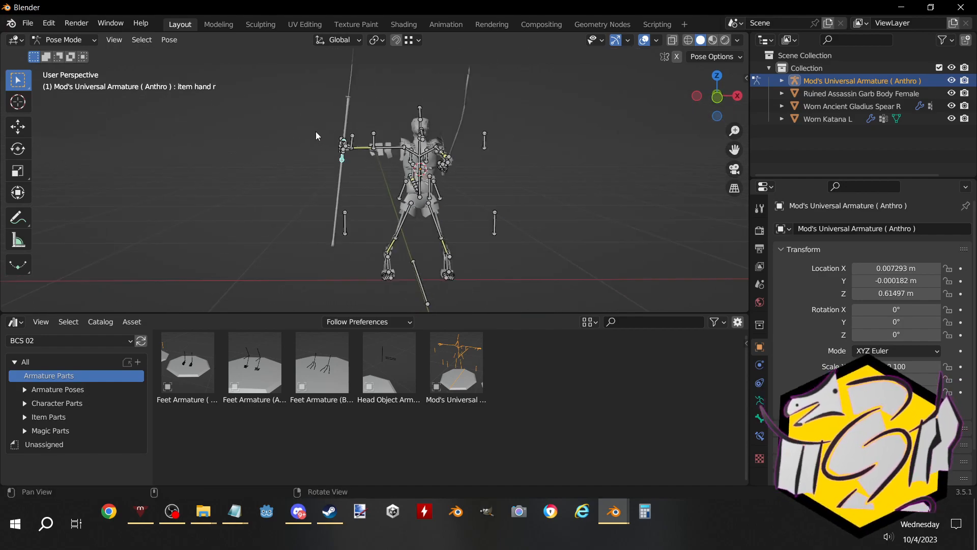
key(g)
key(y)
key(z)
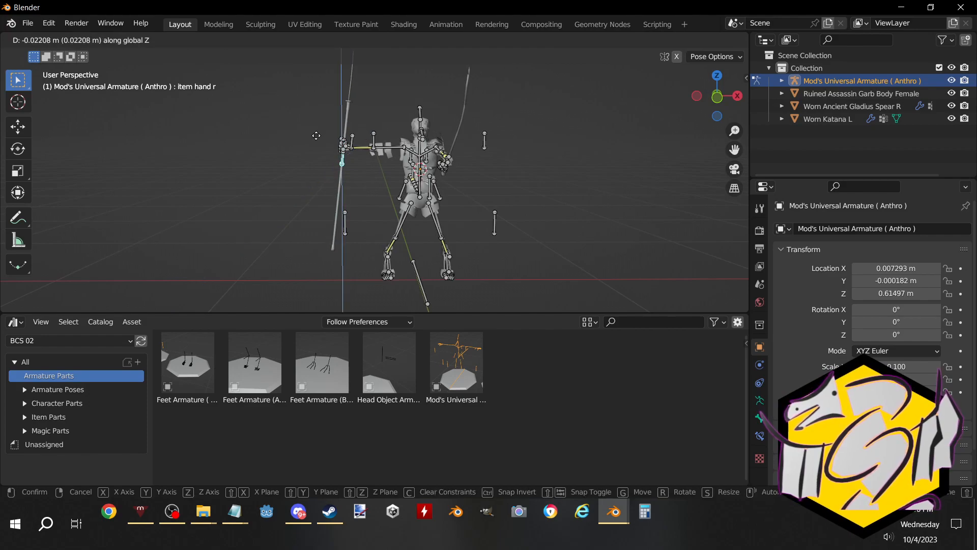
key(y)
key(y)
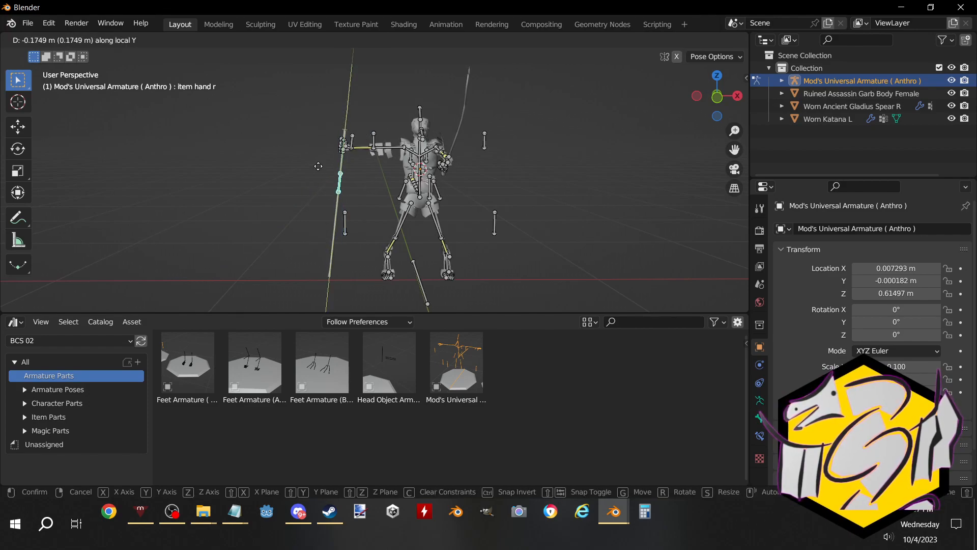
click(316, 173)
Rotate the arm ik r bone a few degrees to bring the spear closer to vertical
middle_drag(316, 173, 297, 166)
click(555, 167)
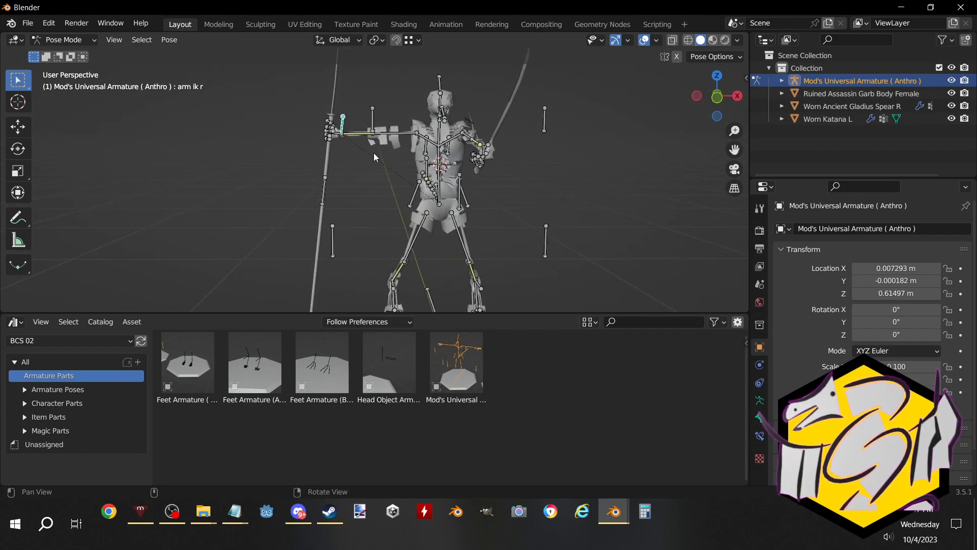
key(r)
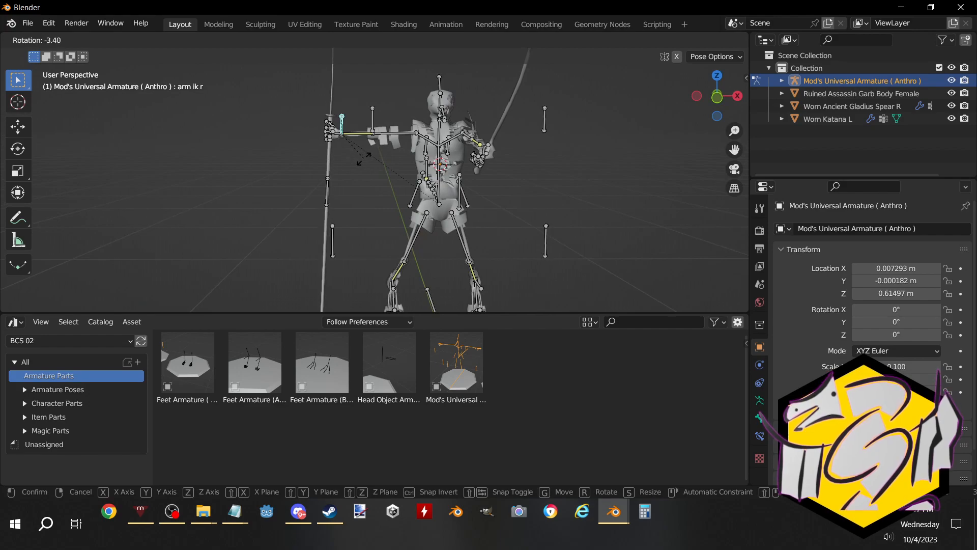
click(366, 159)
Select all bones of the upper-body bone group in the armature's data properties
middle_drag(349, 184, 376, 183)
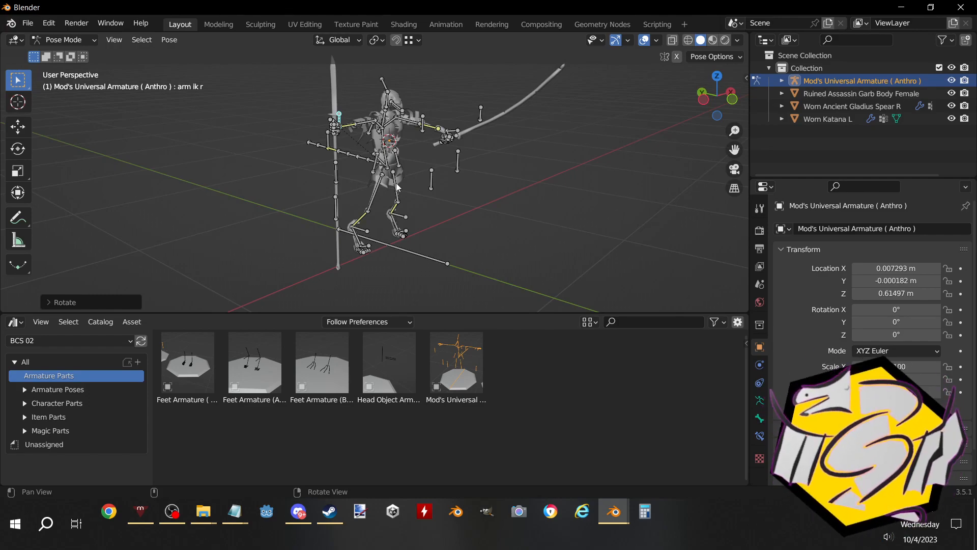
shift+middle_drag(526, 176, 483, 203)
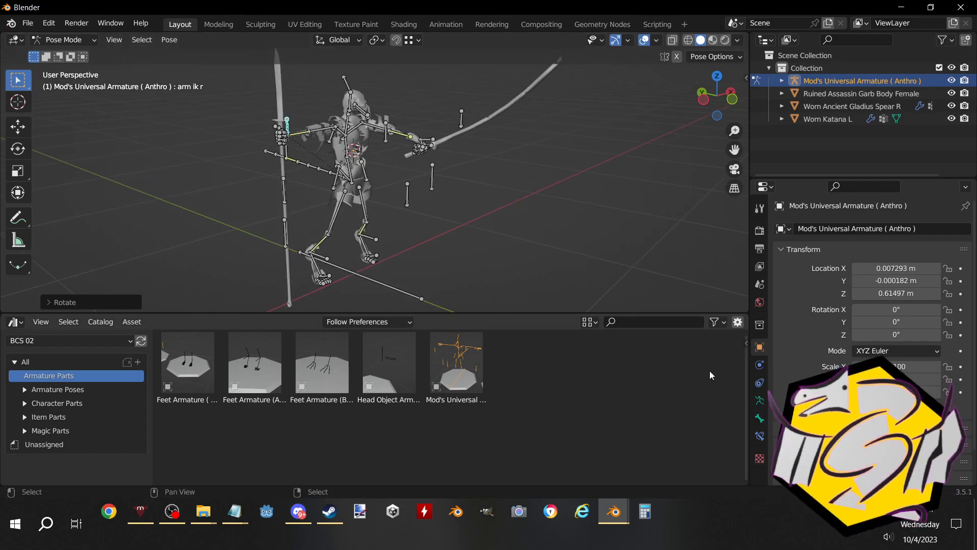
click(759, 407)
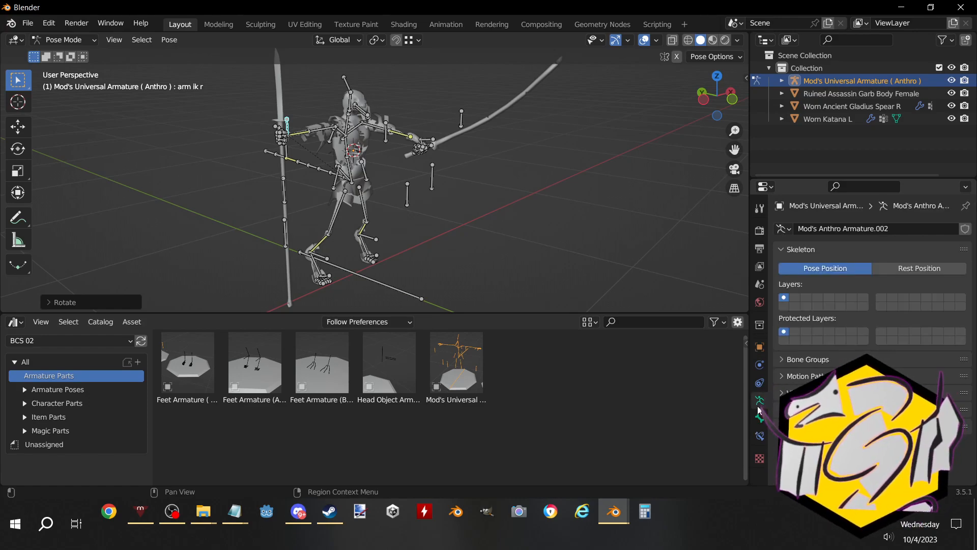
click(782, 360)
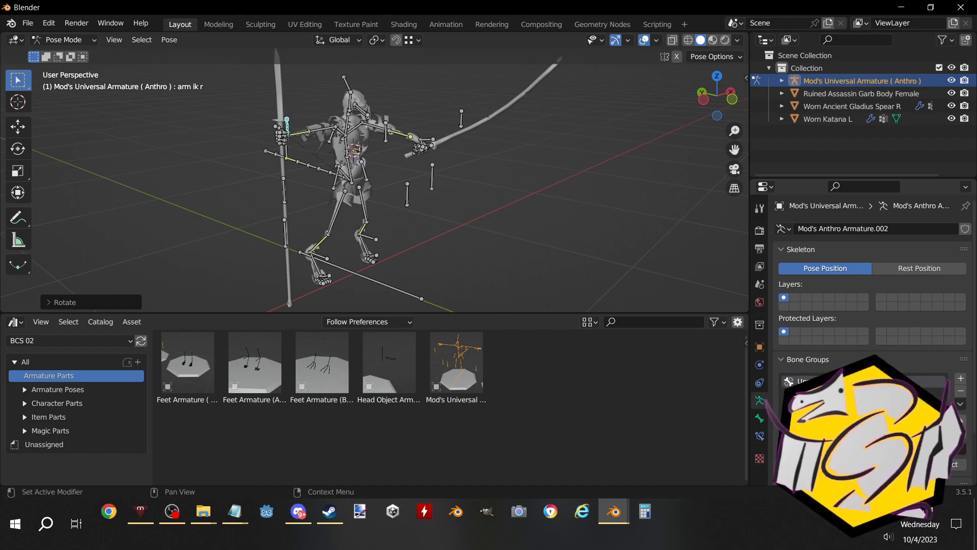
click(897, 465)
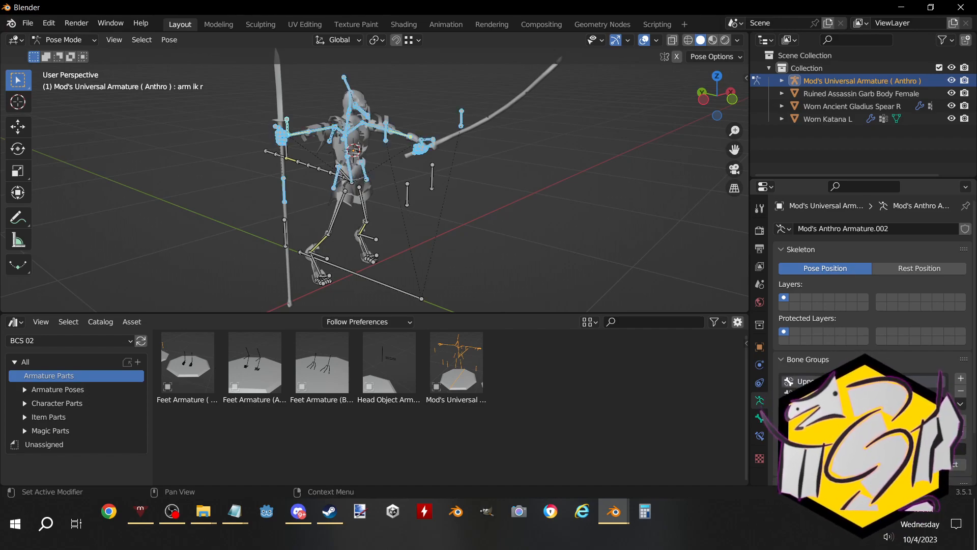
Clear the selection, select all bones of the lower-body bone group instead, and revert that selection
middle_drag(312, 200, 459, 227)
click(492, 201)
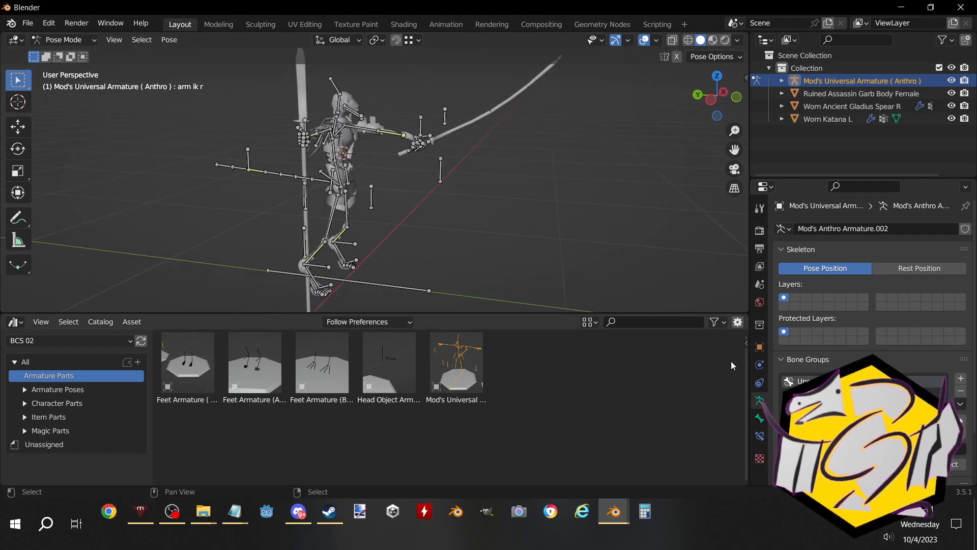
click(897, 464)
middle_drag(434, 257, 450, 236)
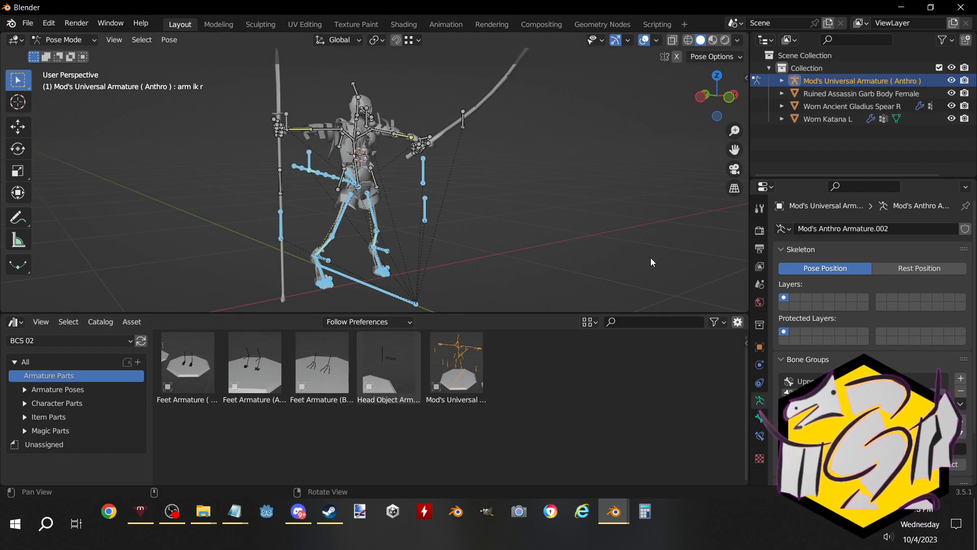
click(553, 242)
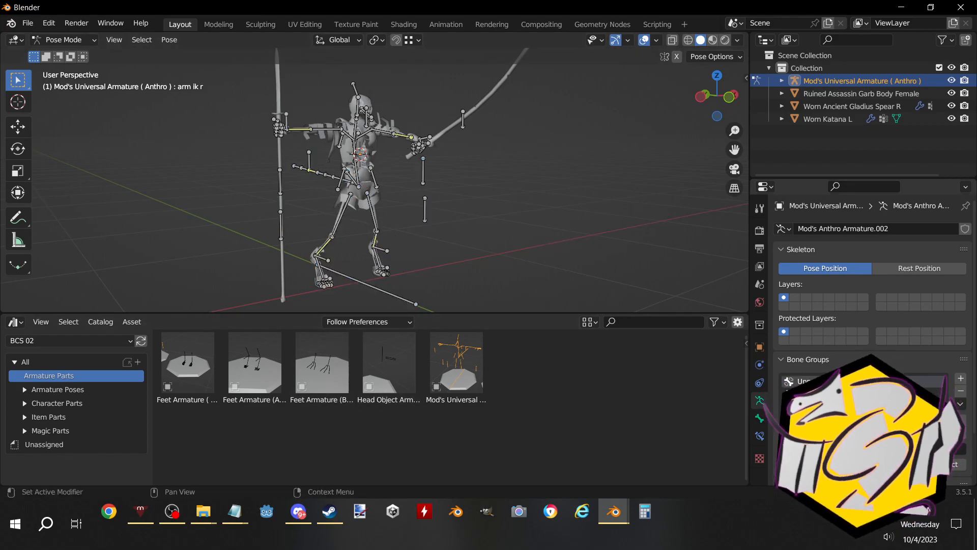
key(ctrl+z)
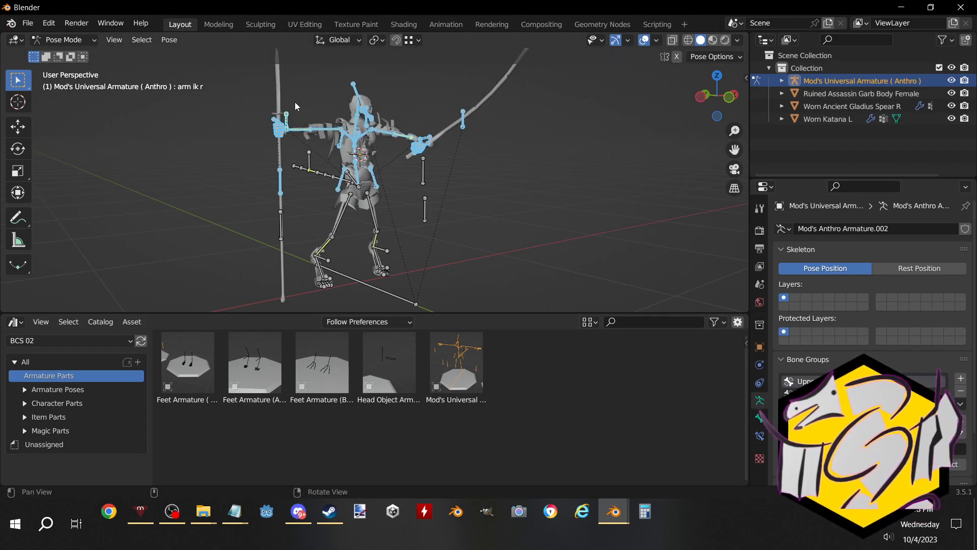
Switch from Pose Mode to Object Mode and deselect the armature
middle_drag(305, 112, 349, 156)
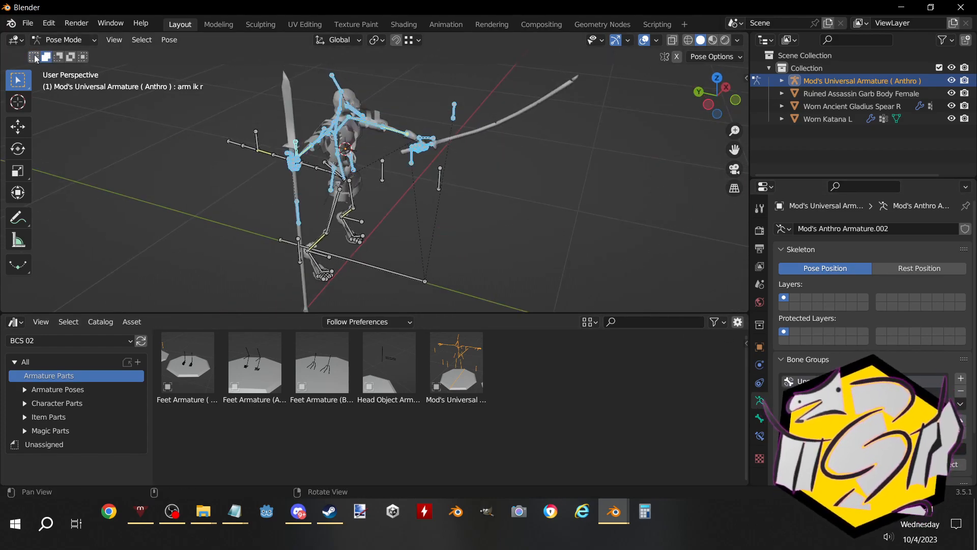
click(48, 45)
click(62, 53)
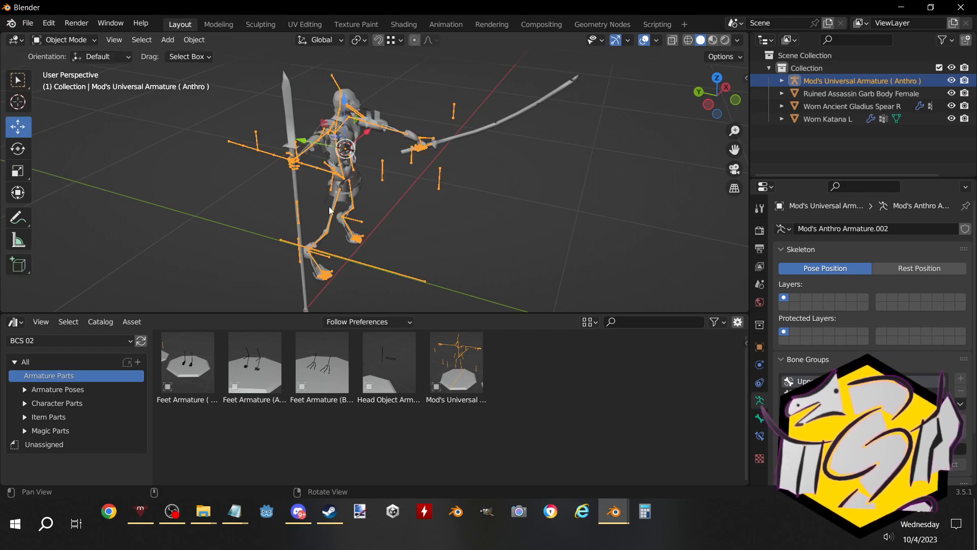
scroll(323, 204, down, 2)
click(507, 253)
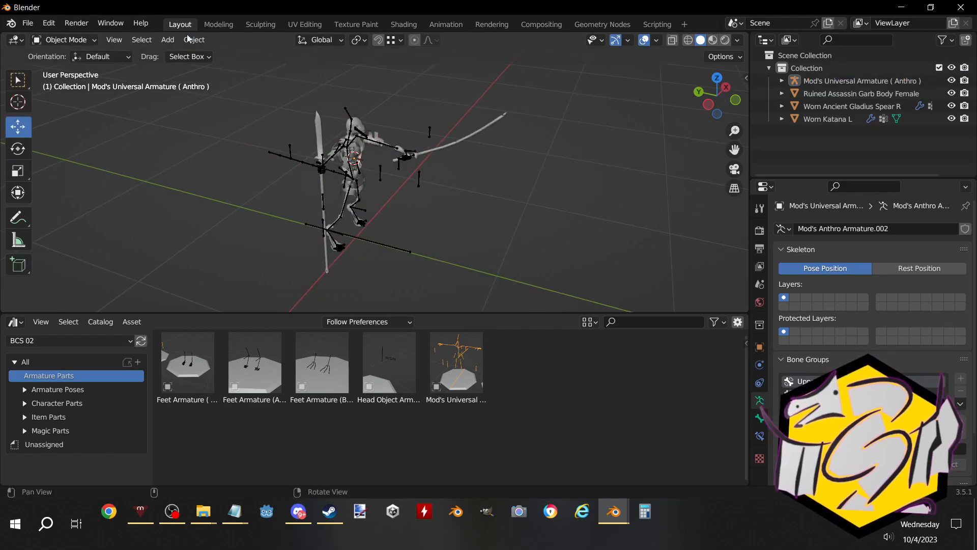
Add a camera to the scene and check the view through it
click(168, 41)
click(213, 244)
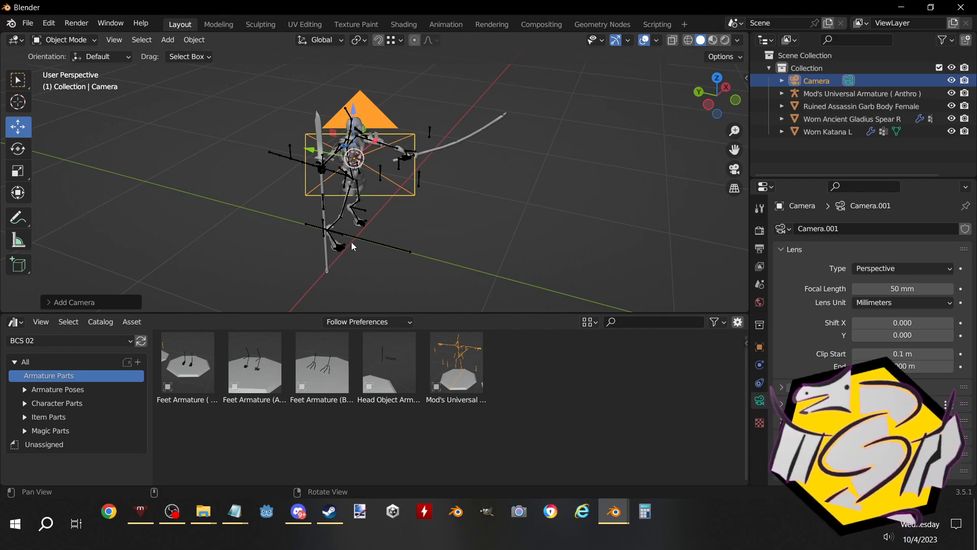
key(KP_0)
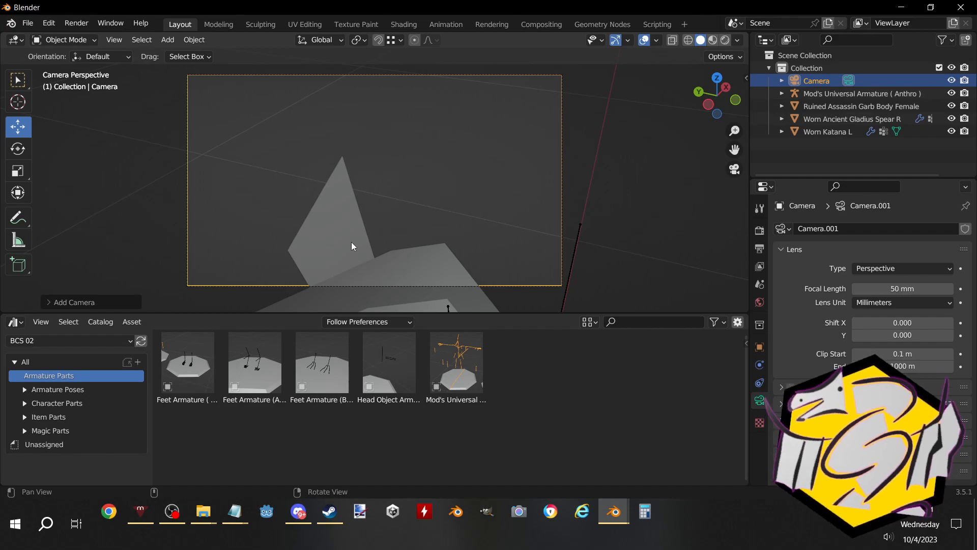
key(KP_0)
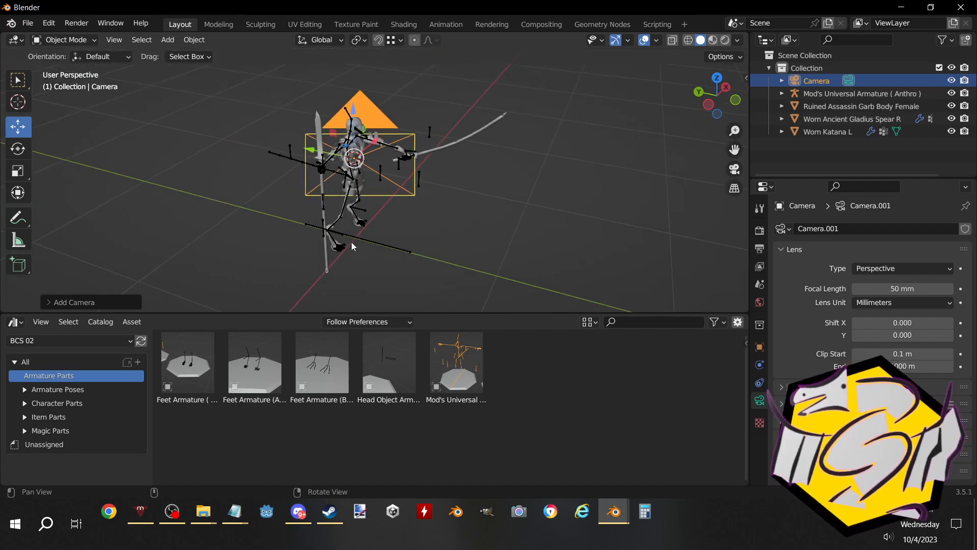
Show the 3D viewport's View settings in the sidebar and widen it until the option names are readable
click(746, 76)
click(740, 107)
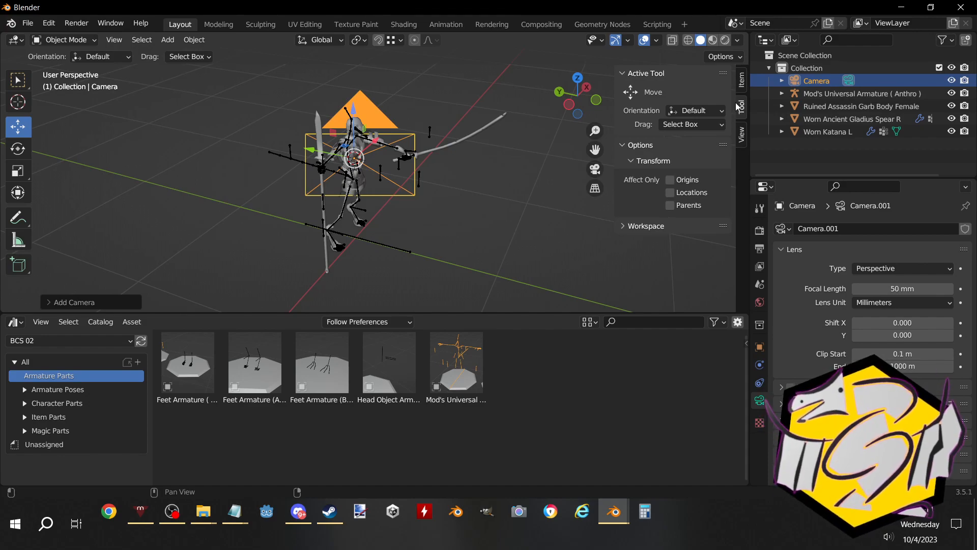
click(742, 136)
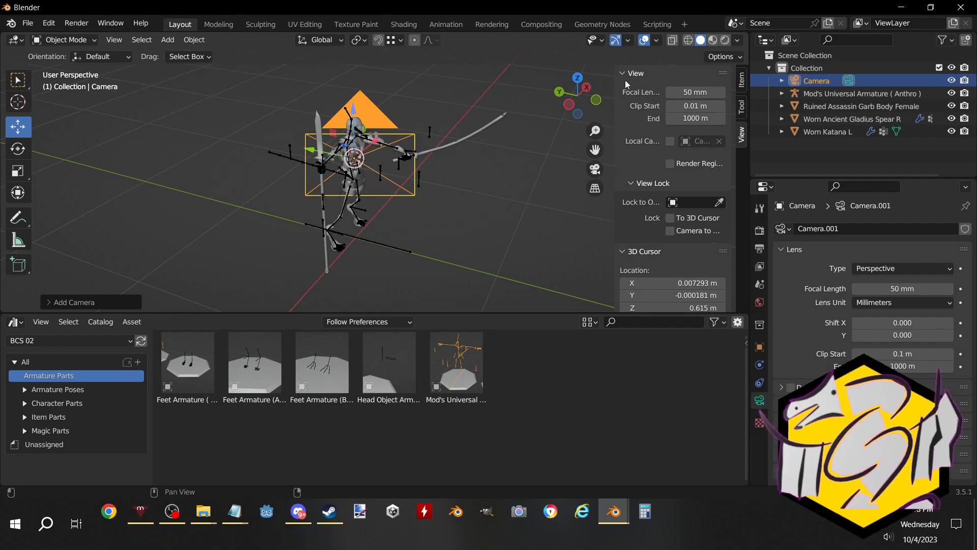
drag(614, 77, 745, 79)
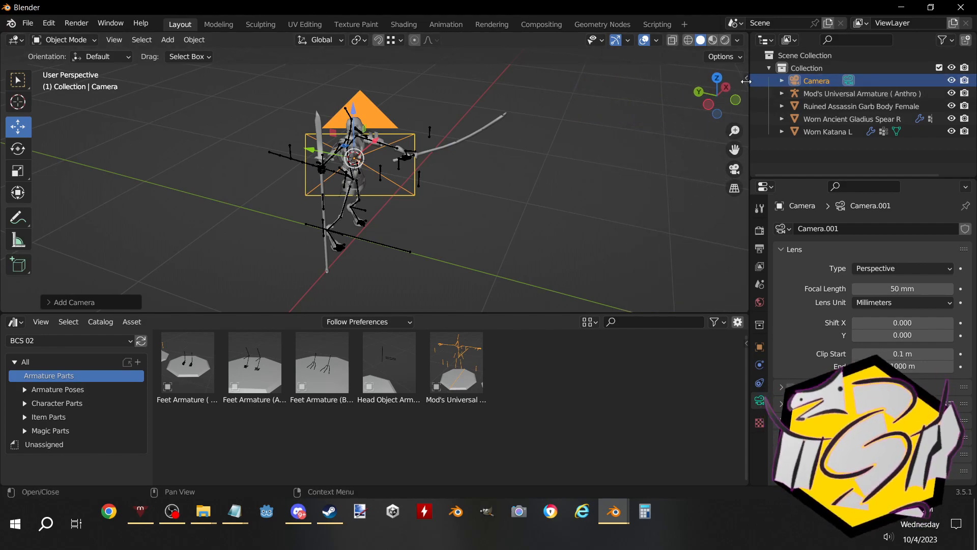
key(n)
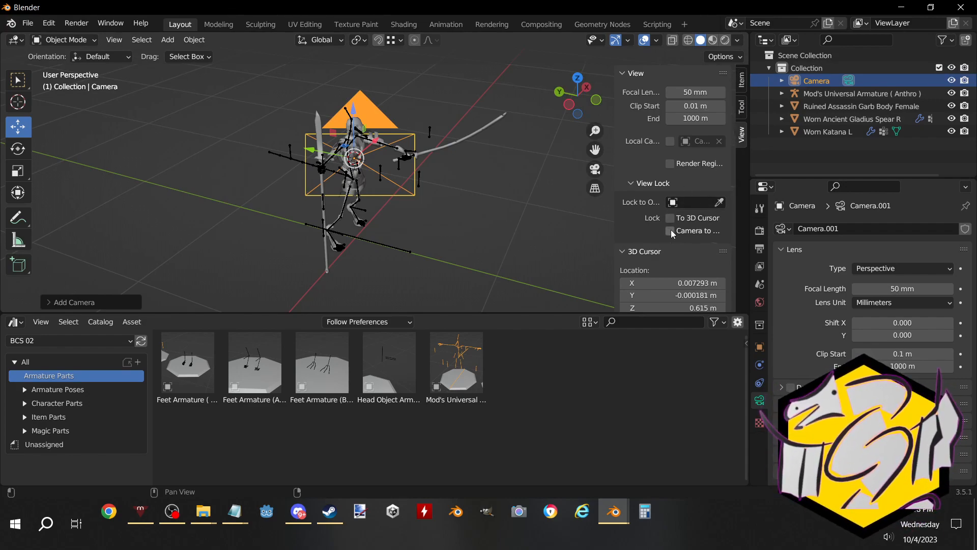
drag(614, 214, 571, 211)
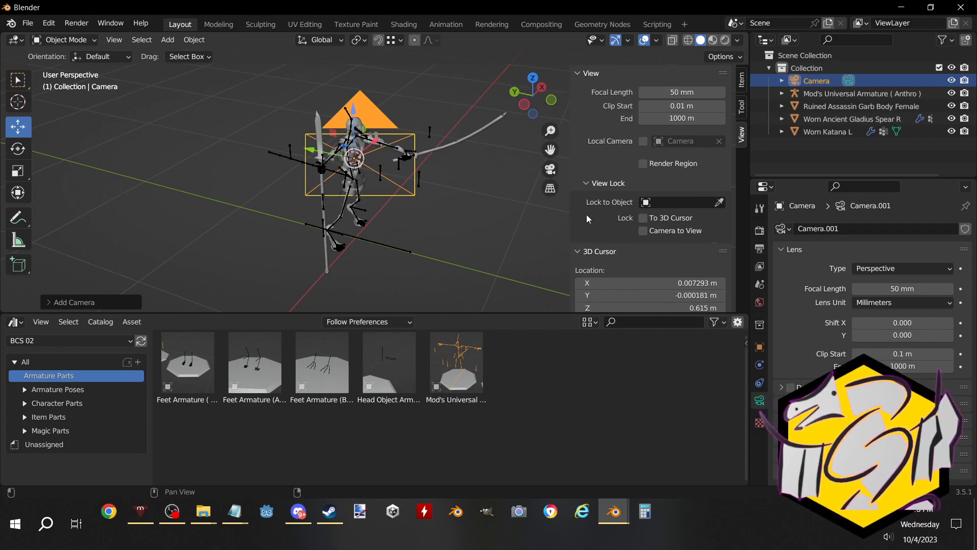
Try the view lock To 3D Cursor, turn it back off, and enable the Camera to View lock
click(645, 220)
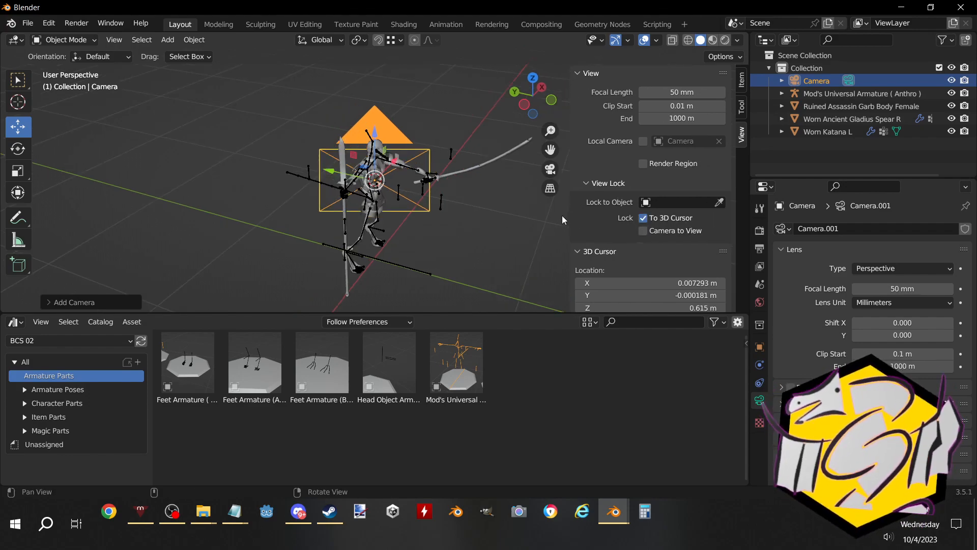
mouse_move(571, 218)
mouse_down()
mouse_move(602, 218)
mouse_move(572, 218)
mouse_up()
click(644, 218)
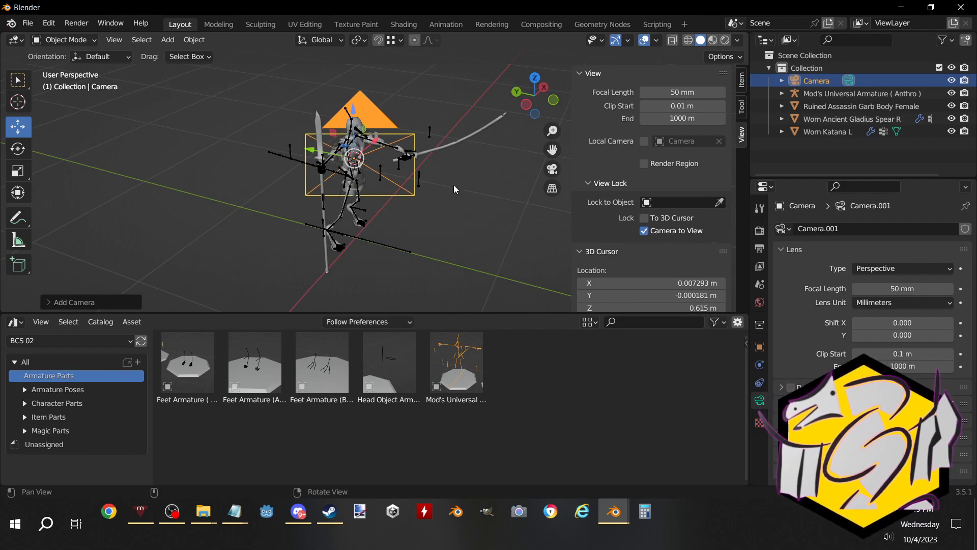
Reposition the camera away from the character by navigating in camera view, hide the sidebar, and return to the user perspective
key(KP_0)
middle_drag(464, 181, 338, 170)
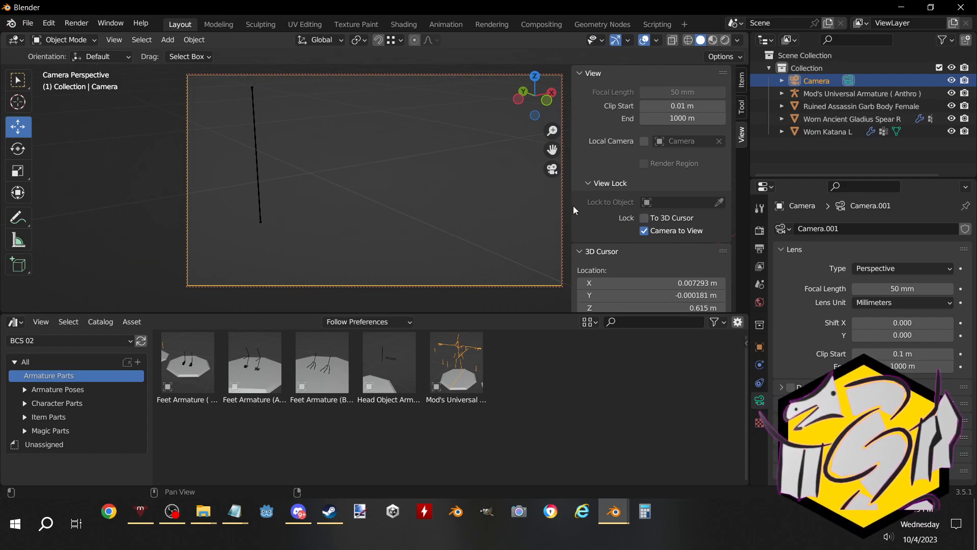
drag(571, 206, 905, 202)
middle_drag(606, 202, 417, 245)
scroll(636, 200, up, 4)
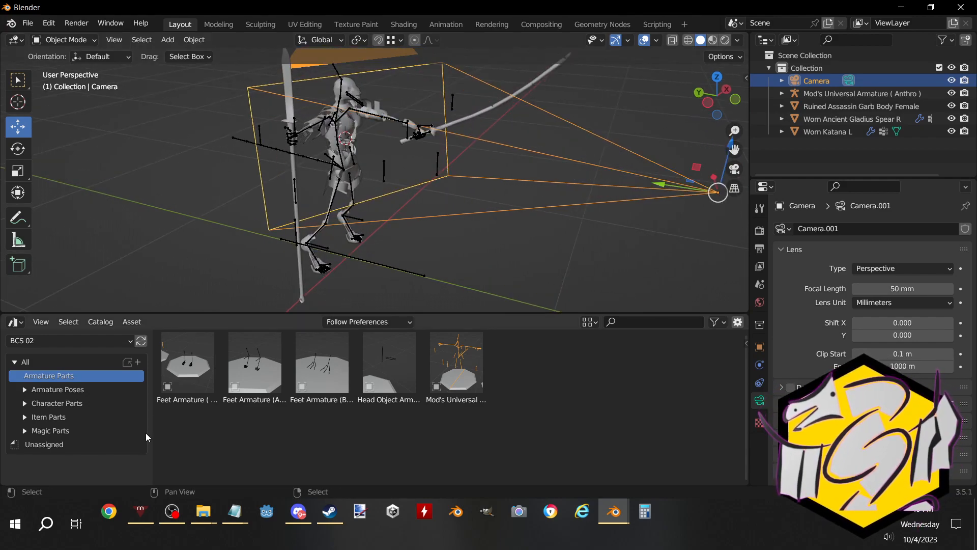
Open the Upper Poses catalog under Armature Poses and put the universal armature into Pose Mode
click(24, 389)
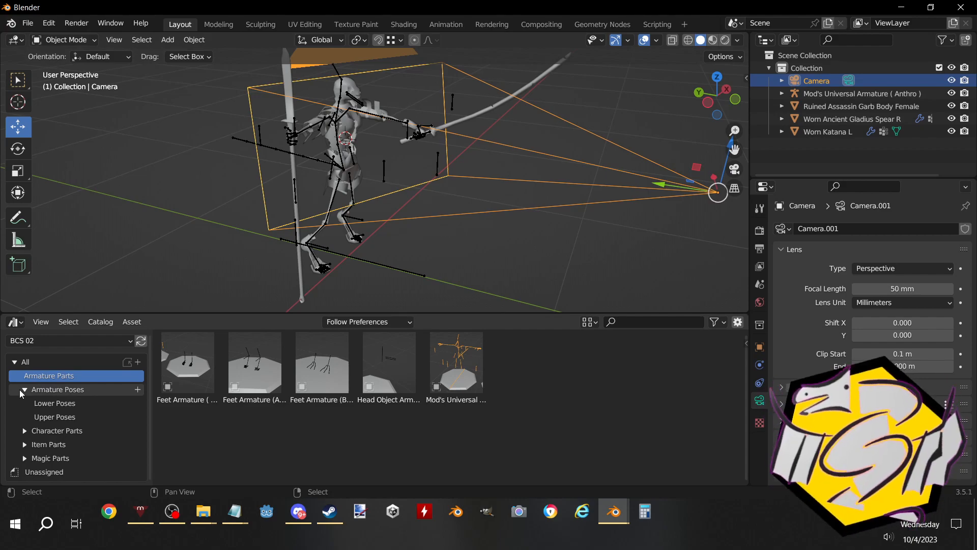
click(44, 418)
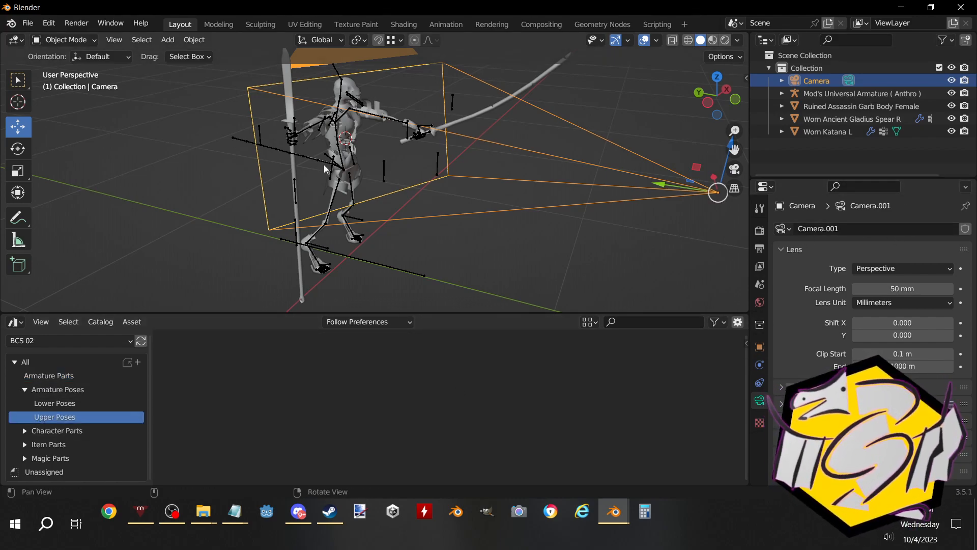
click(252, 140)
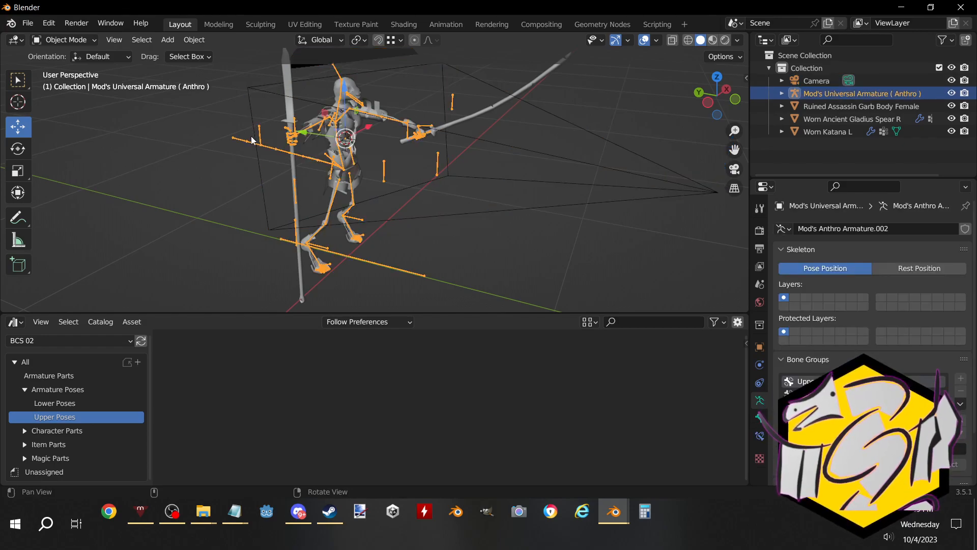
click(50, 41)
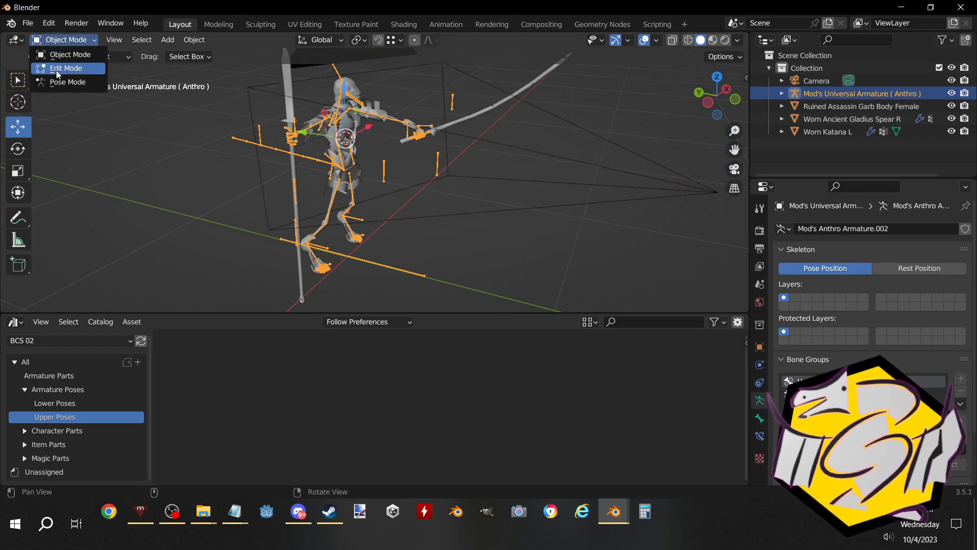
click(65, 82)
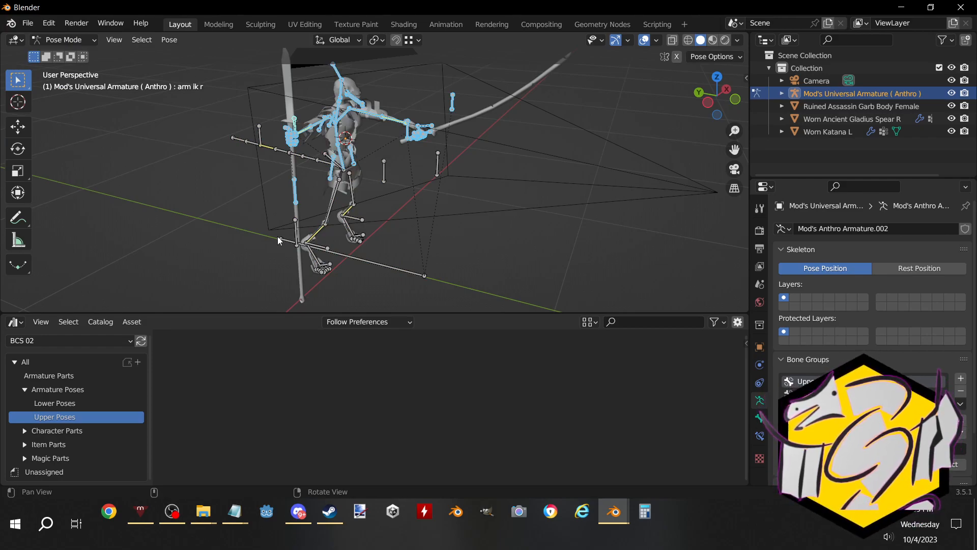
click(141, 323)
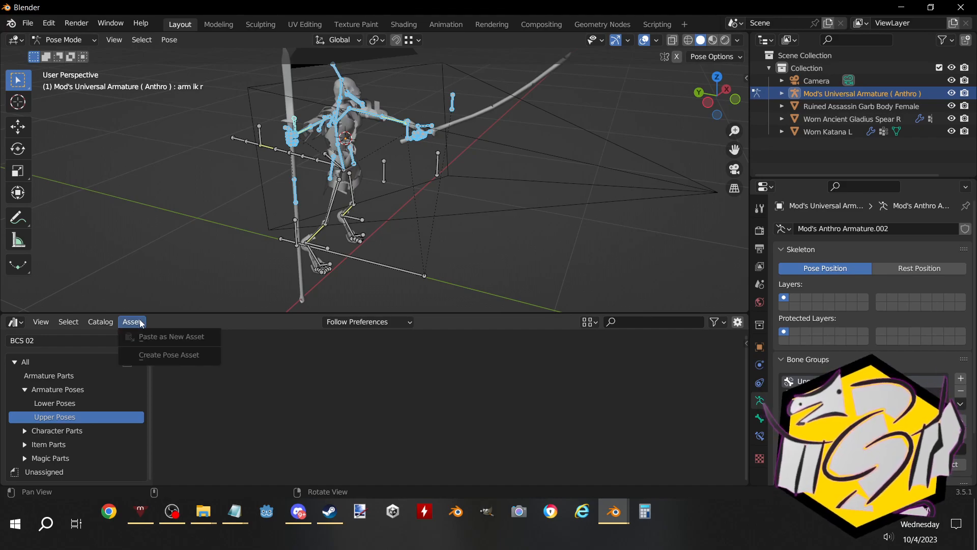
click(100, 322)
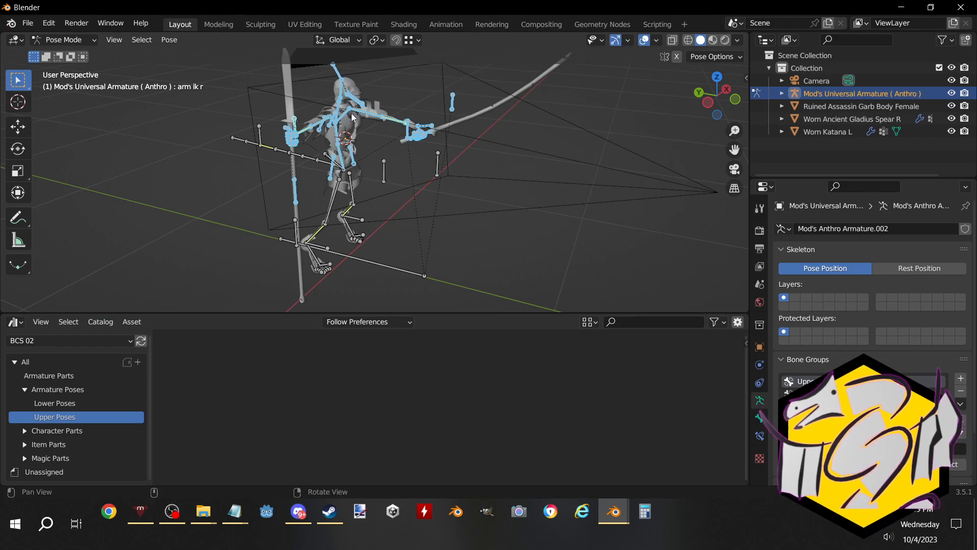
click(179, 42)
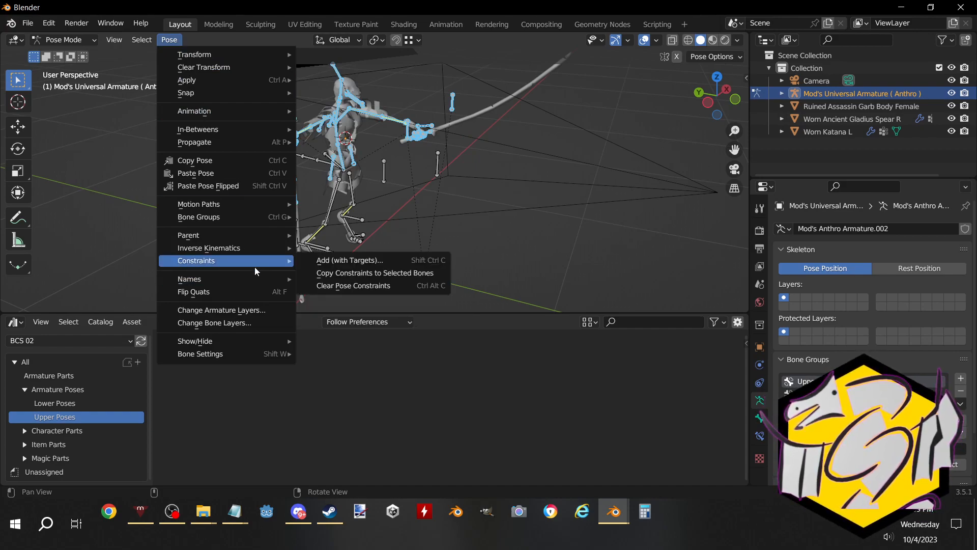
mouse_move(277, 342)
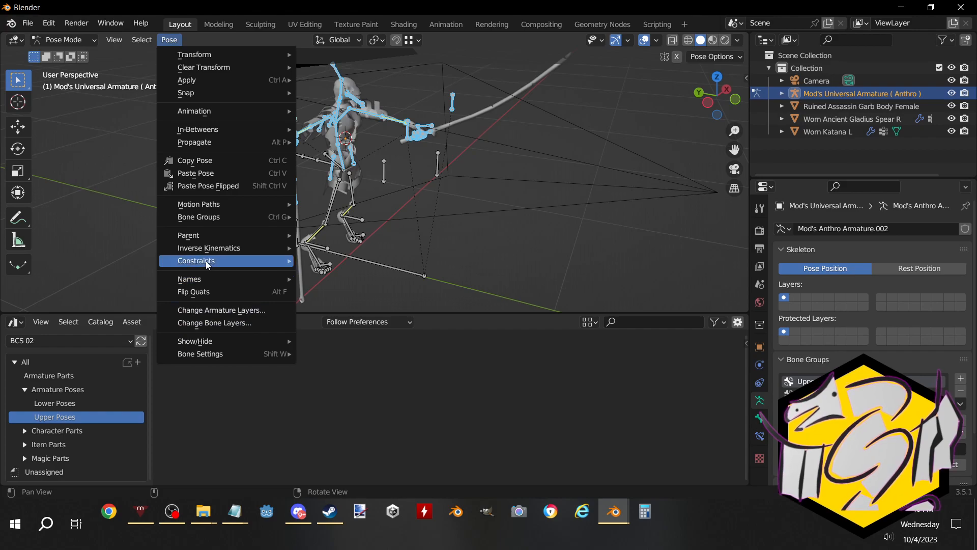
mouse_move(206, 230)
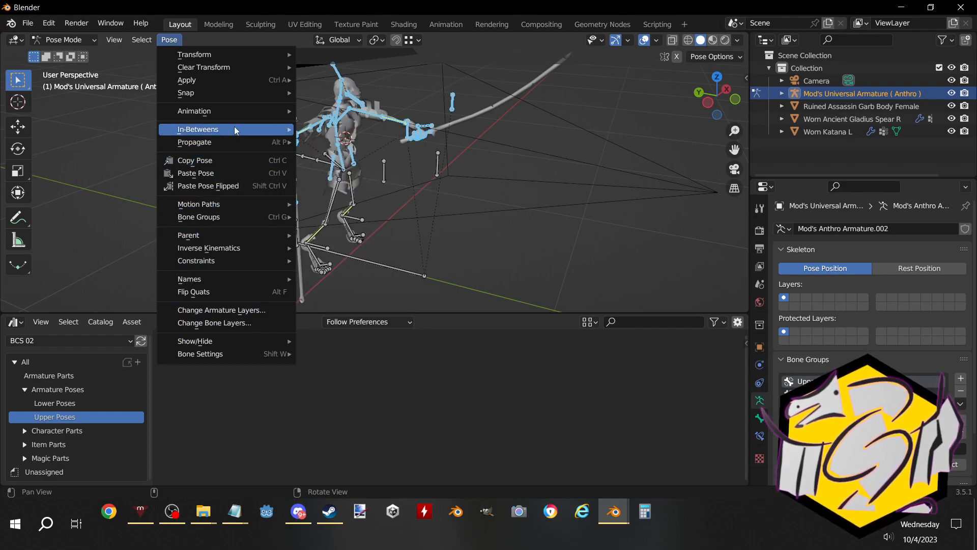
mouse_move(235, 57)
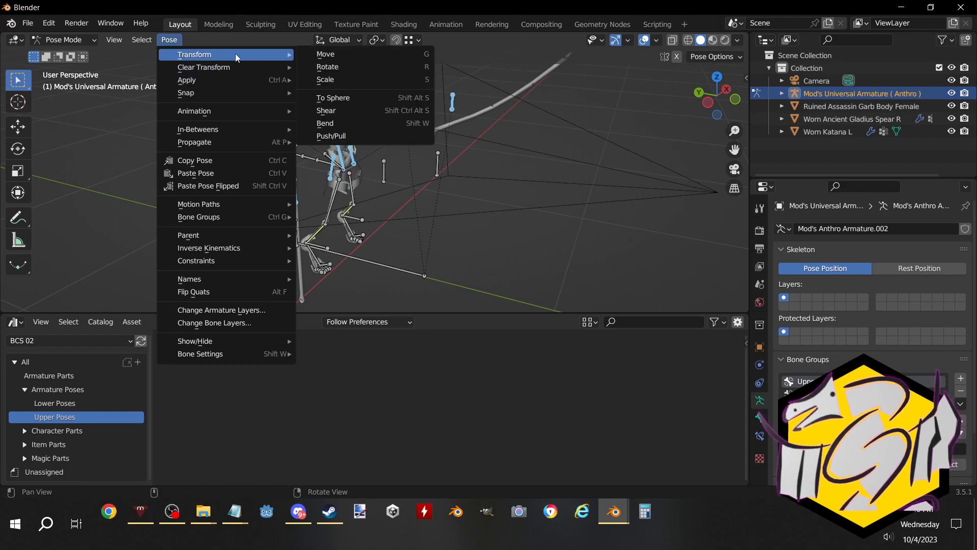
mouse_move(137, 39)
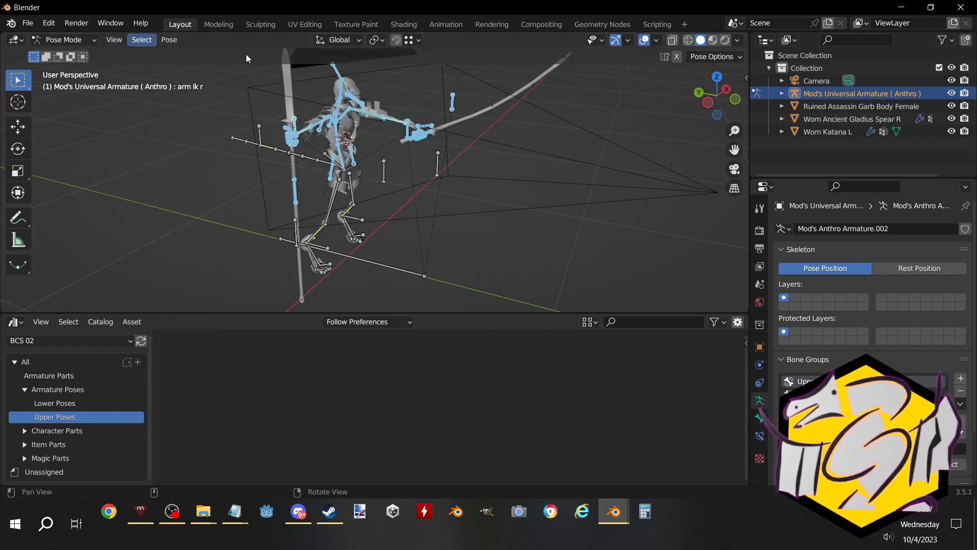
Show the asset details region for the Upper Poses catalog and make the torso bone the active bone
click(71, 403)
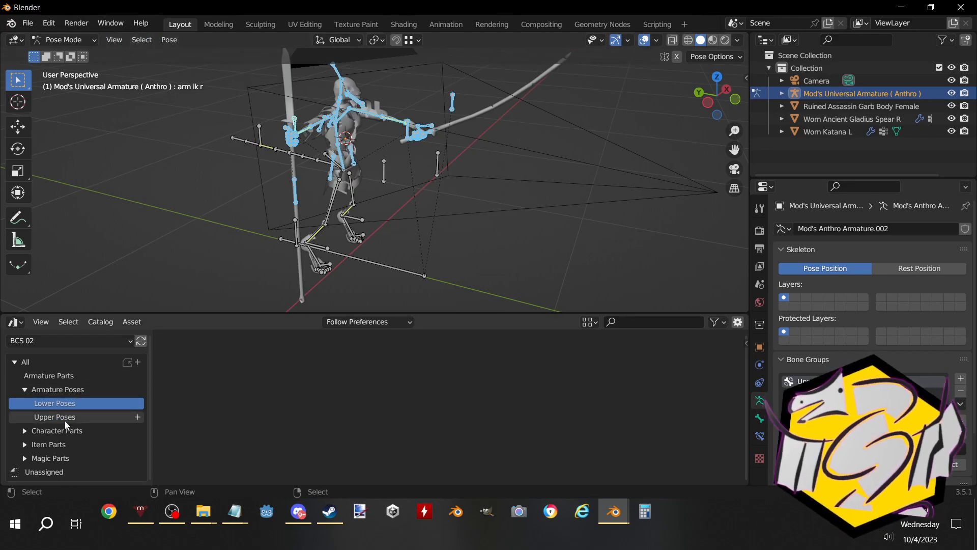
click(67, 416)
click(747, 343)
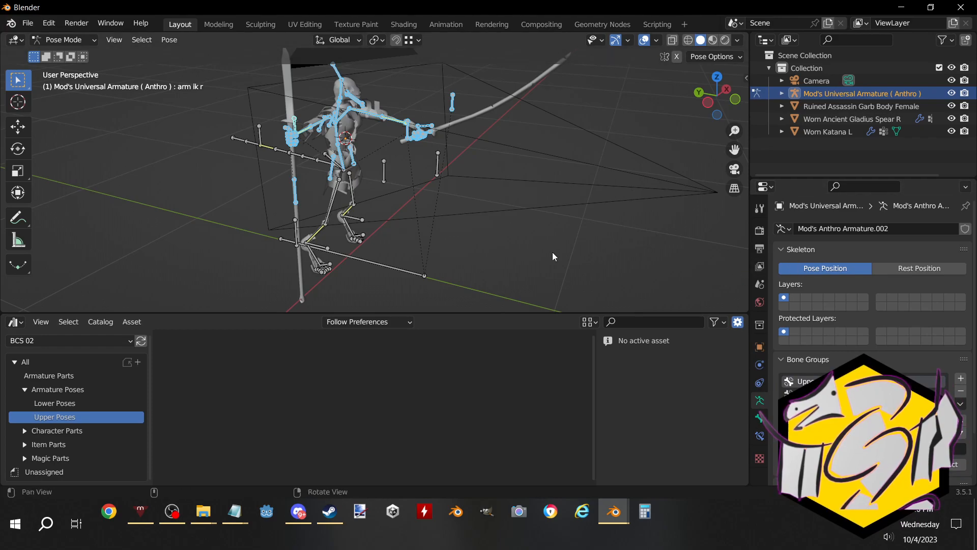
middle_drag(380, 163, 348, 181)
click(334, 138)
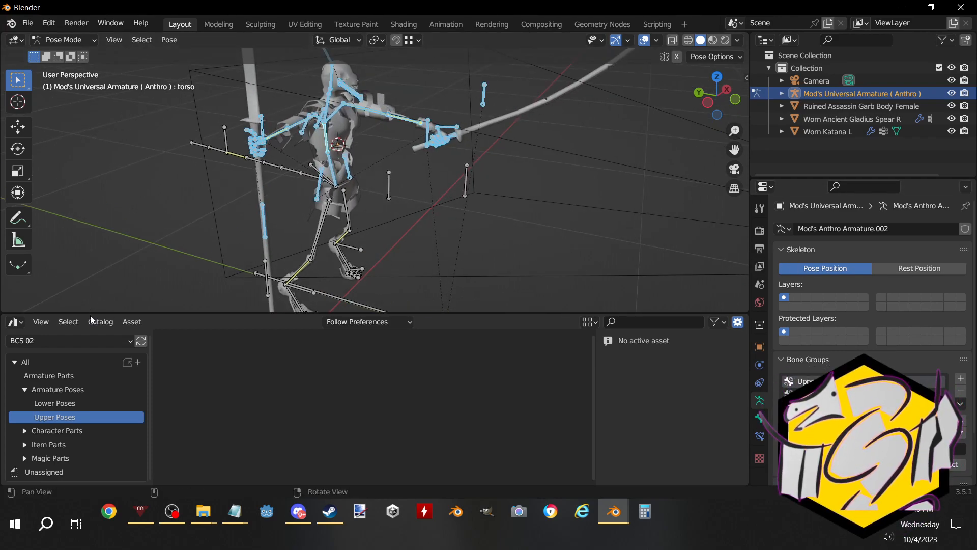
Copy the pose of the selected upper-body bones and check the asset options again
click(133, 322)
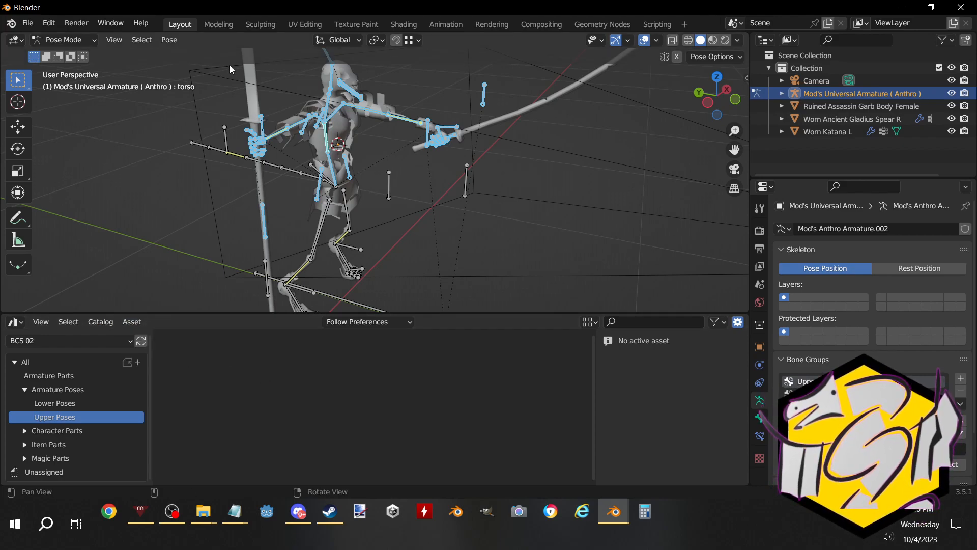
click(170, 39)
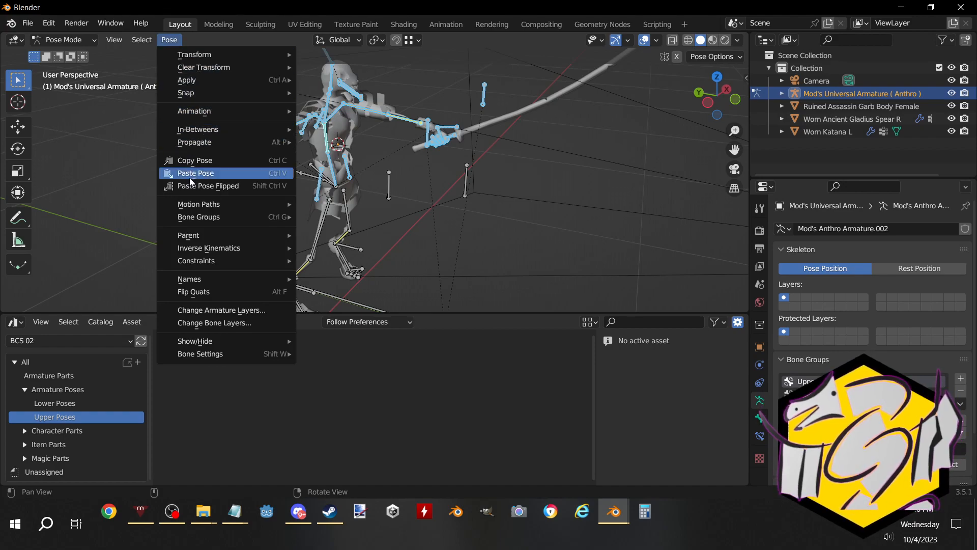
mouse_move(207, 83)
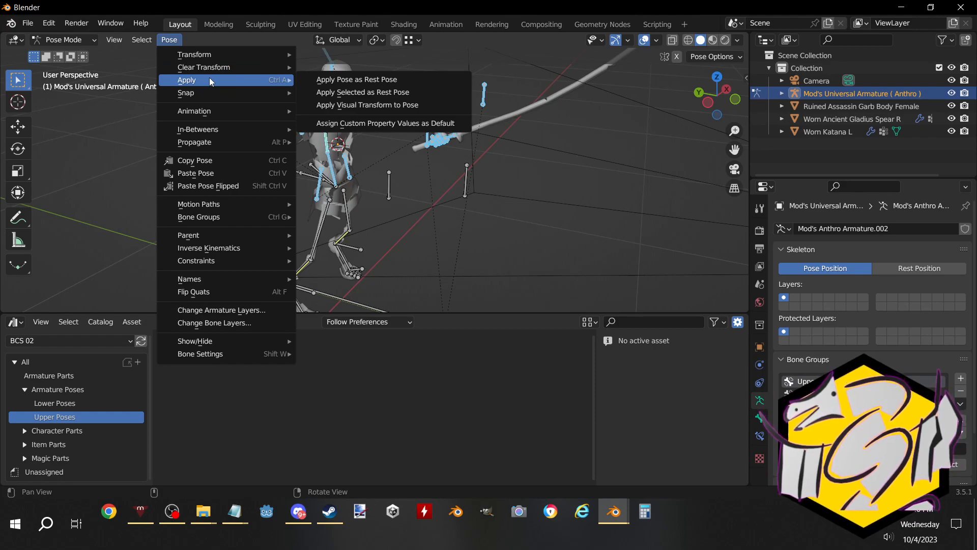
mouse_move(203, 109)
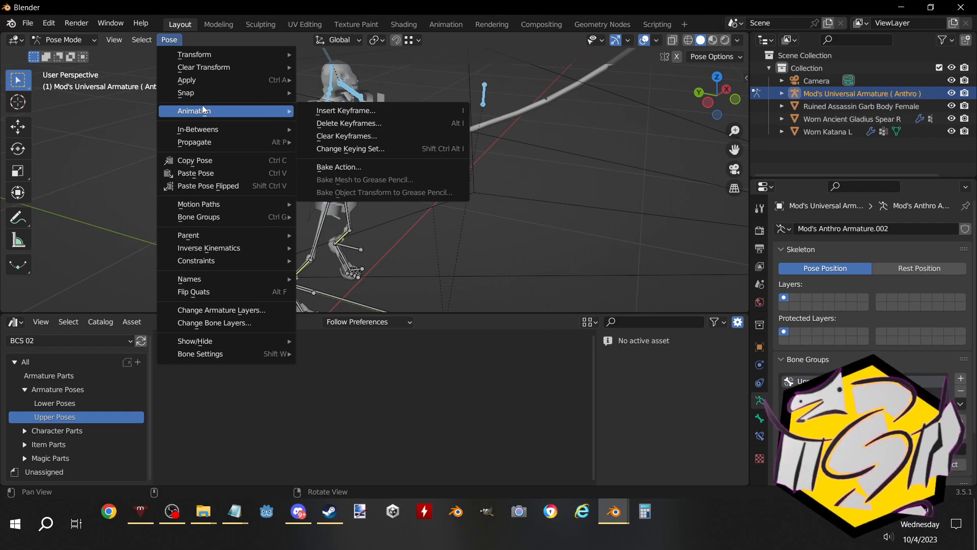
mouse_move(231, 63)
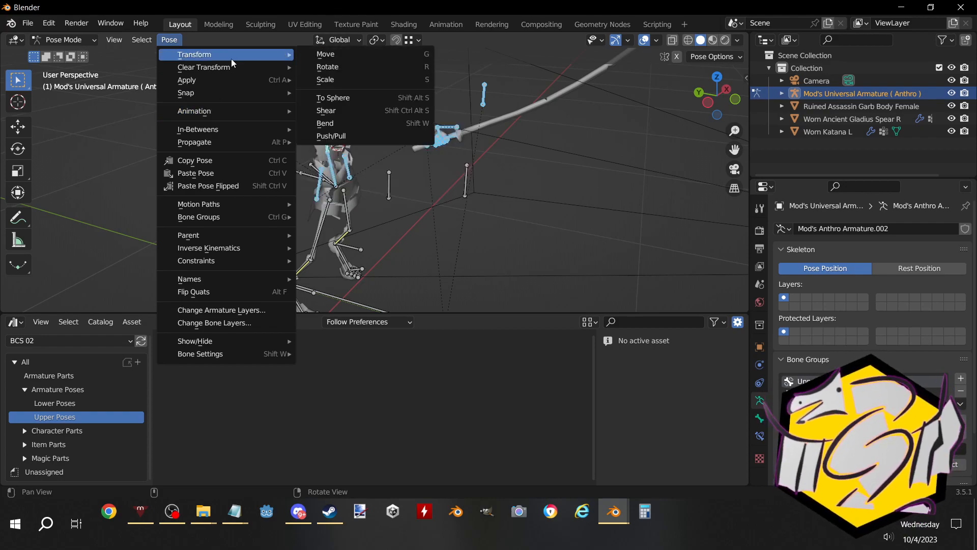
click(239, 166)
click(133, 323)
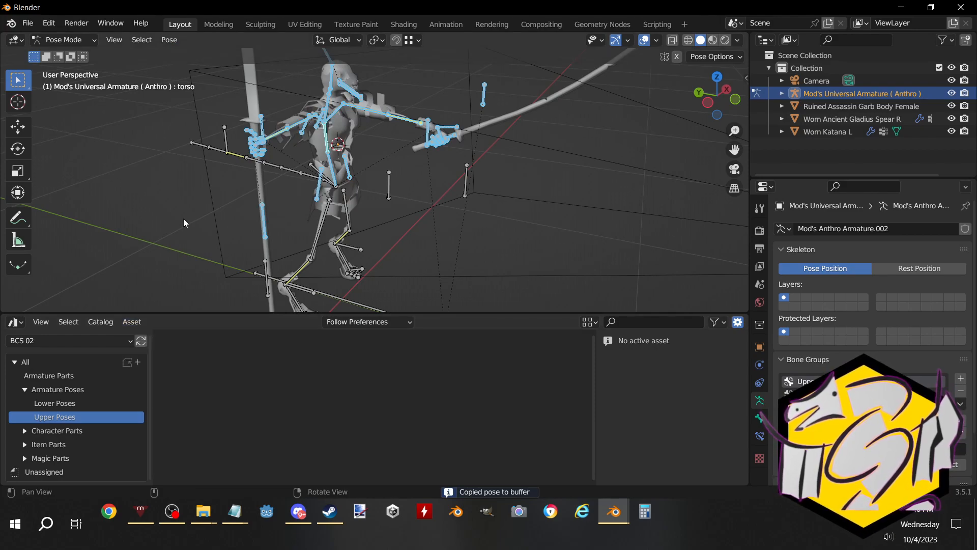
Select every bone of the armature and check the availability of Create Pose Asset
key(alt+a)
key(a)
click(132, 321)
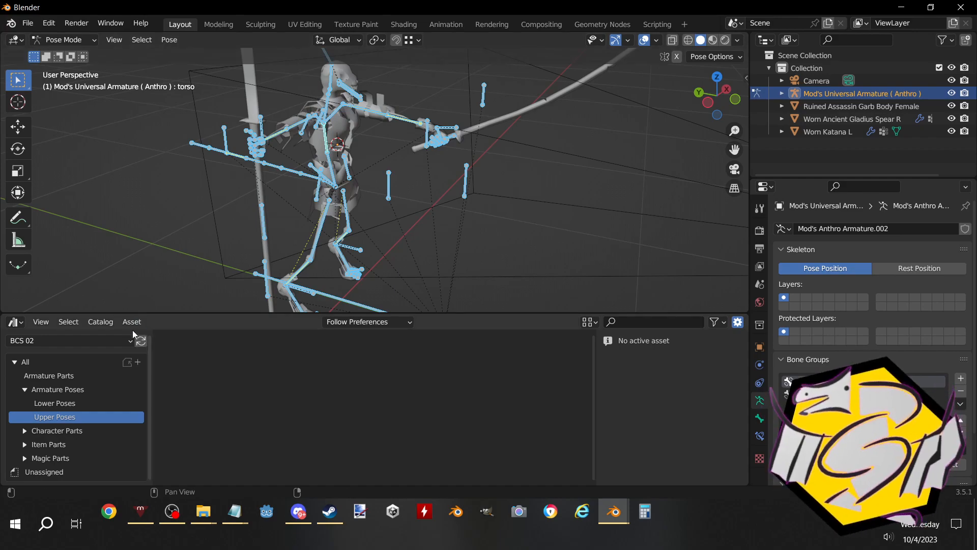
click(131, 321)
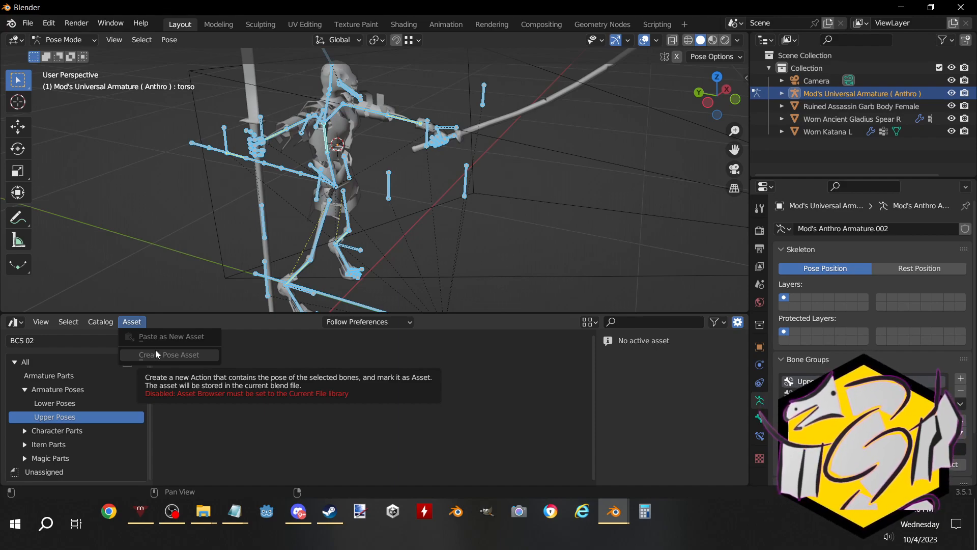
Switch the asset browser to the Current File library and deselect all bones
click(101, 343)
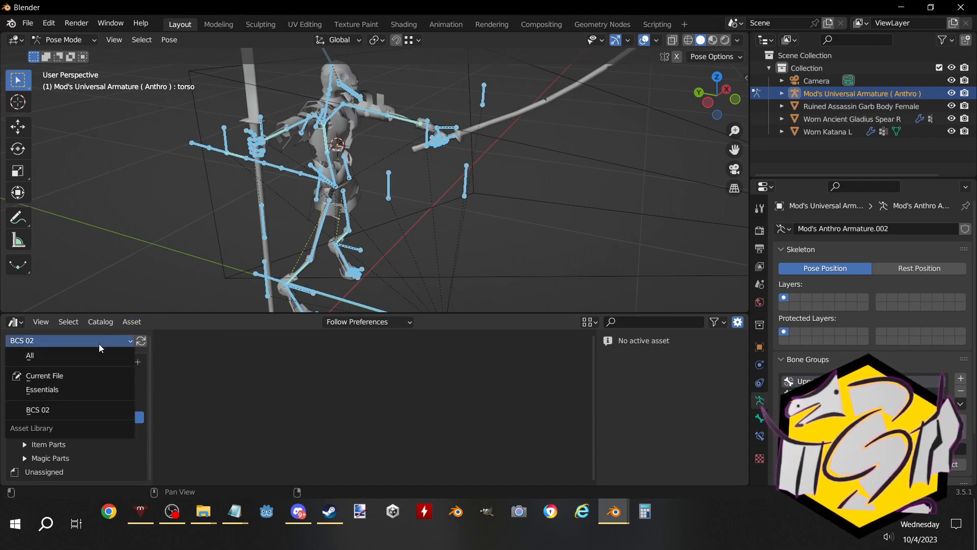
click(67, 341)
click(41, 376)
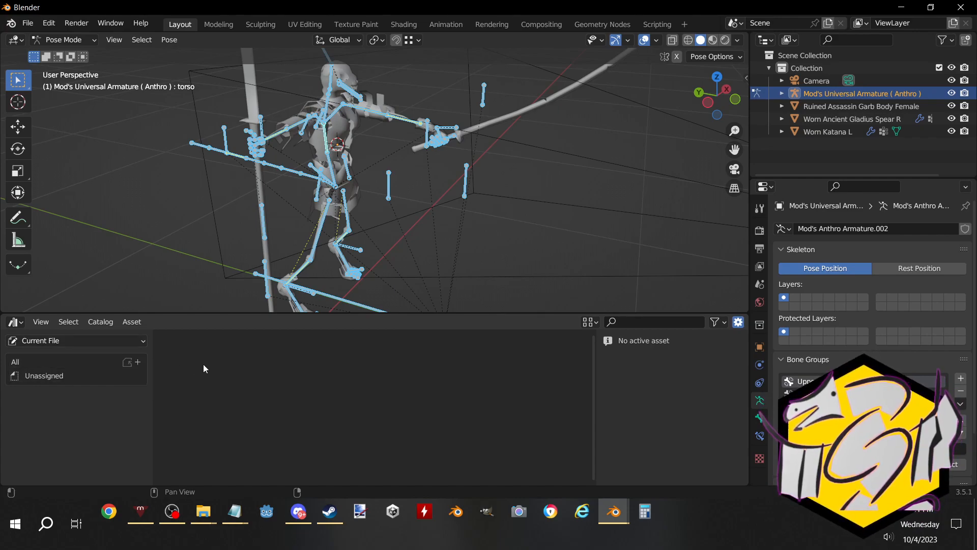
click(618, 195)
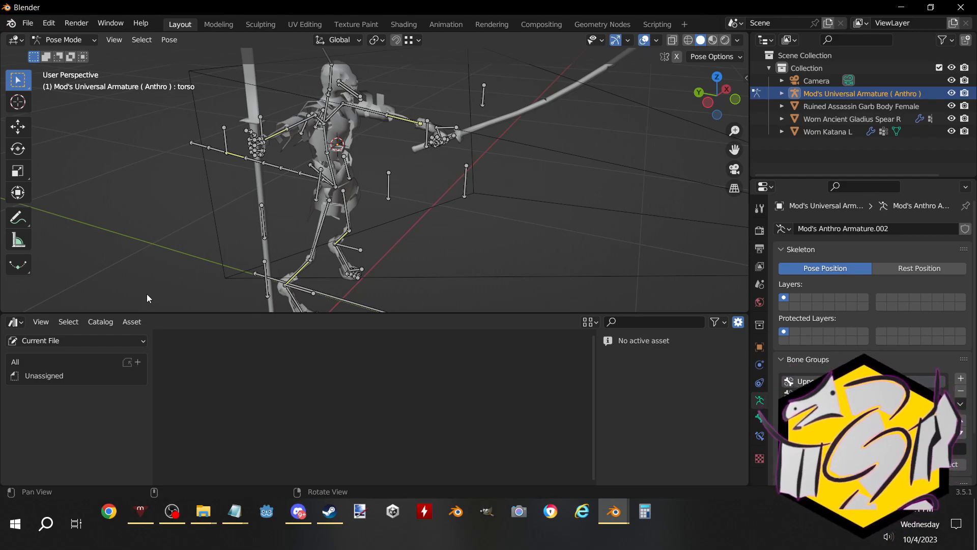
Check the BCS 02 asset library's path and import method in the File Paths preferences
click(24, 28)
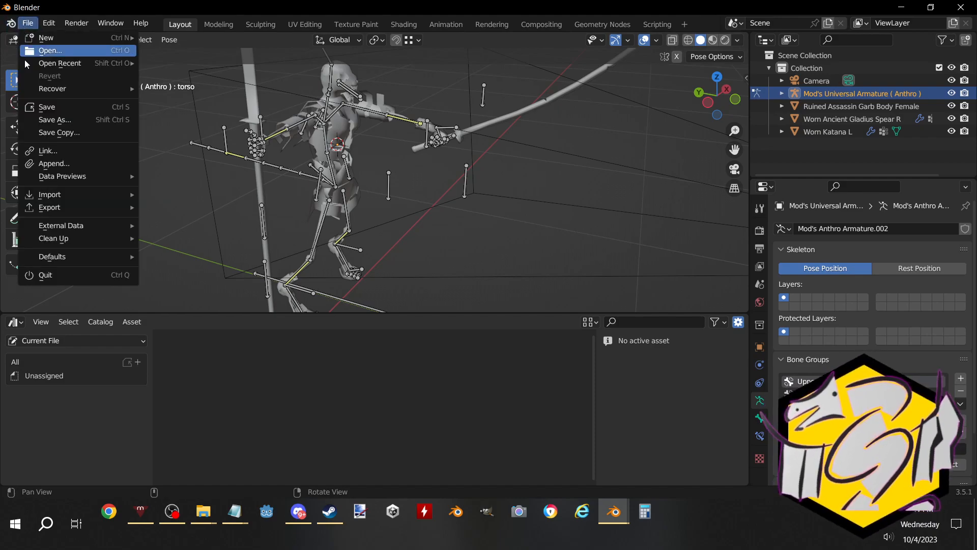
mouse_move(37, 208)
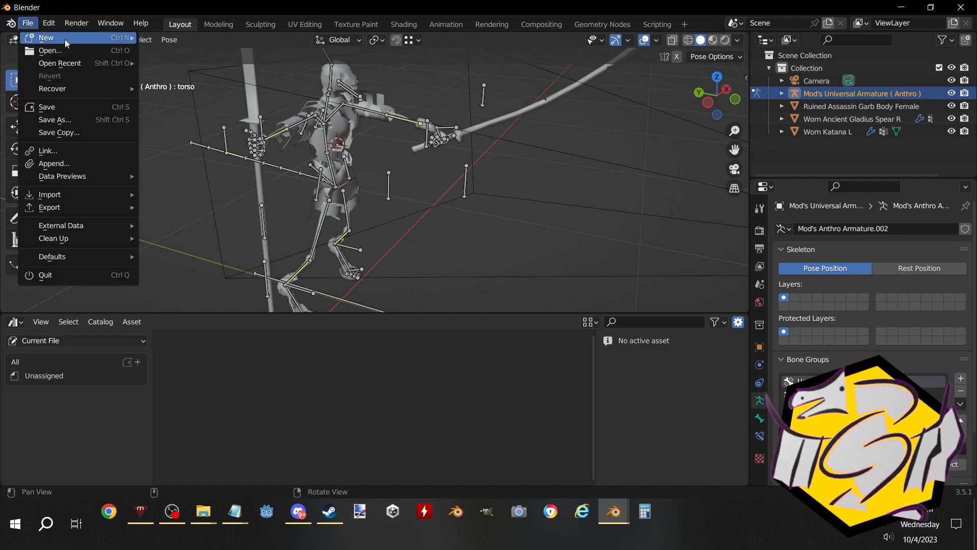
mouse_move(44, 26)
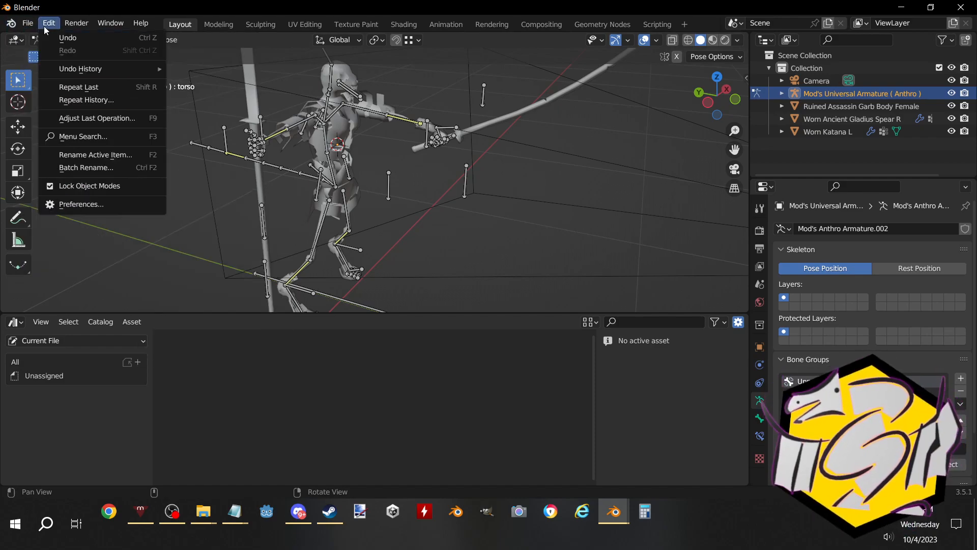
click(79, 203)
scroll(249, 245, down, 1)
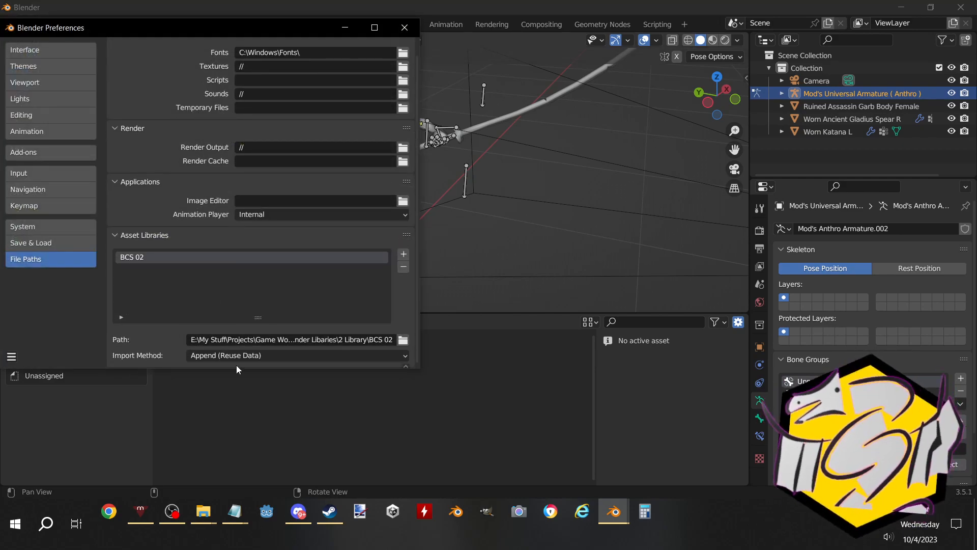
click(225, 356)
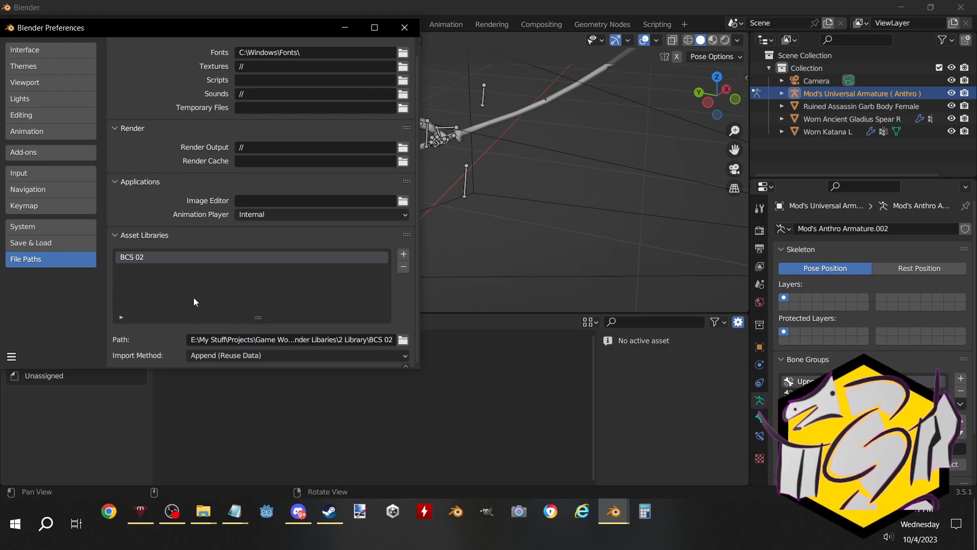
click(405, 28)
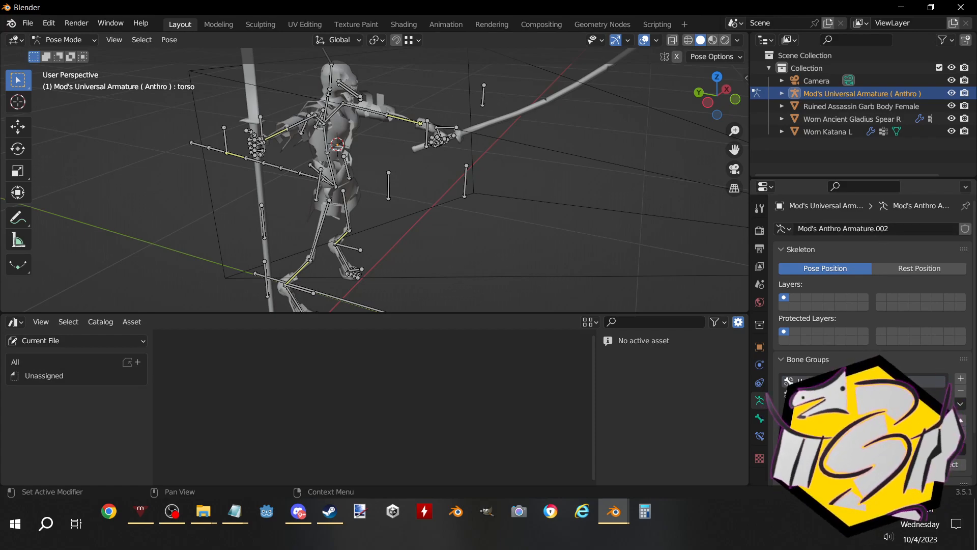
Select the upper-body bone group's bones, create a pose asset from them in the current file, and deselect the bones
click(898, 465)
shift+middle_drag(444, 191, 432, 207)
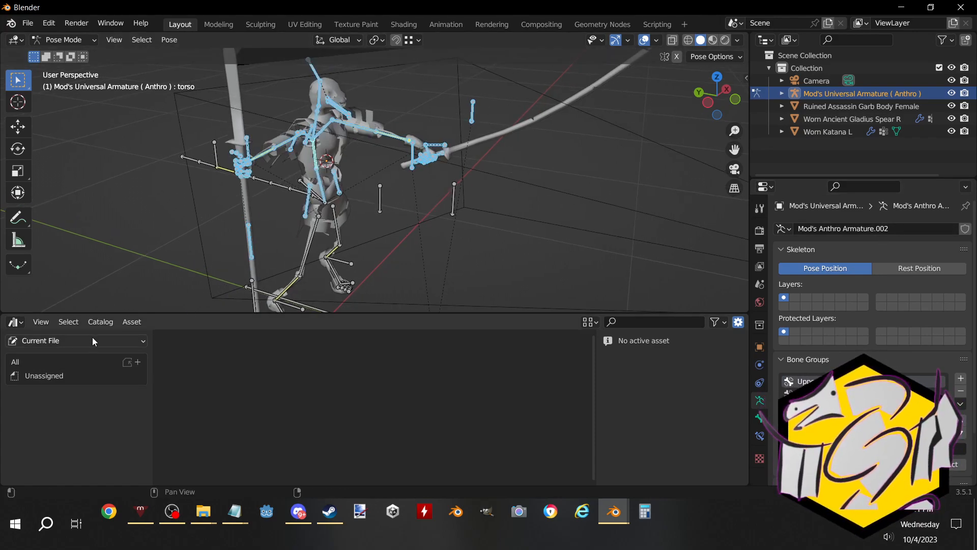
click(127, 325)
click(168, 355)
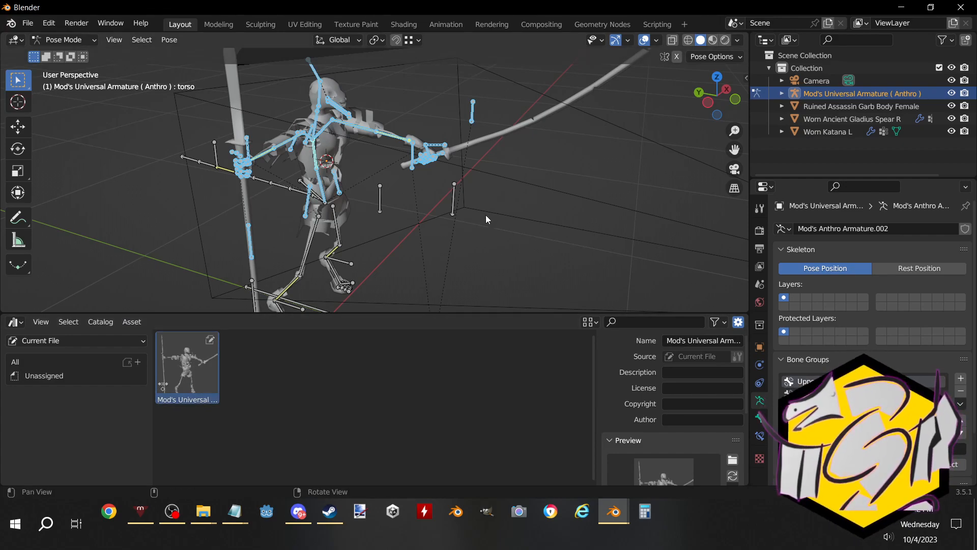
click(611, 245)
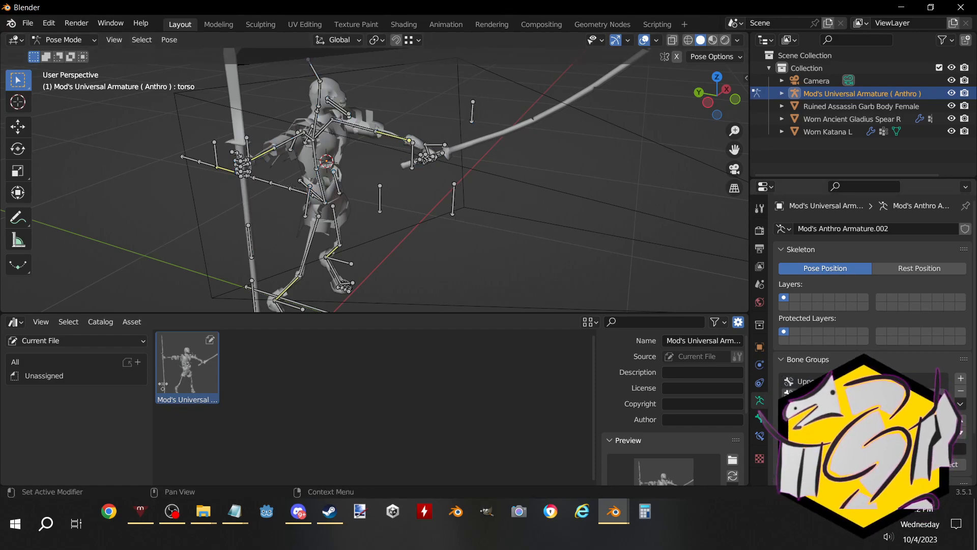
Select the lower-body bone group's bones and create a second pose asset from them in the current file
click(897, 464)
click(132, 321)
click(147, 353)
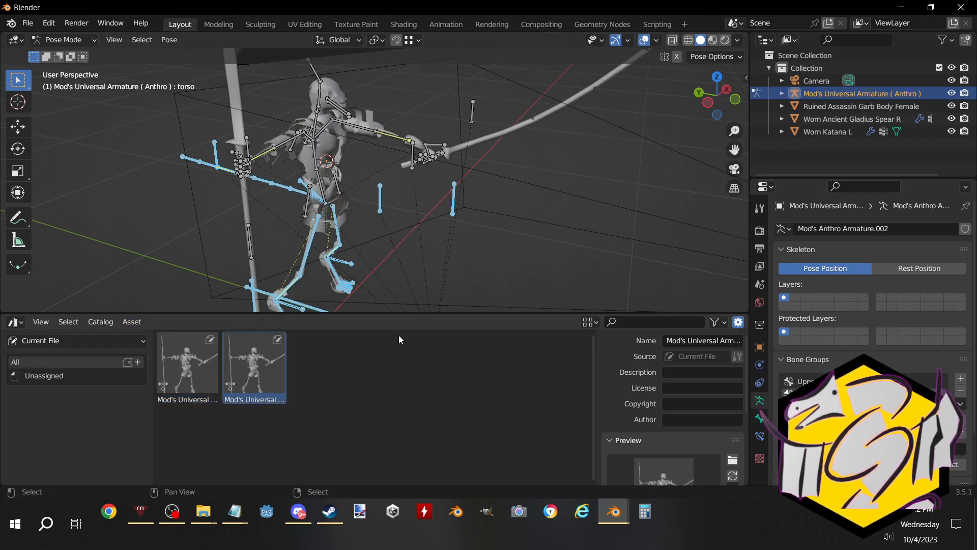
Frame the legs closely in the camera view and regenerate the lower-body pose asset's preview from that framing
key(KP_6)
key(KP_6)
key(KP_0)
shift+middle_drag(398, 261, 403, 95)
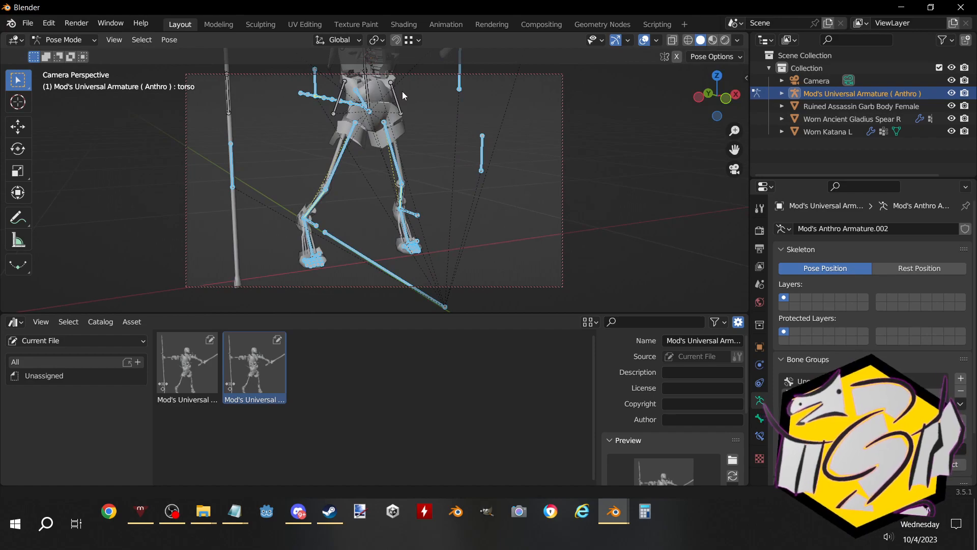
click(733, 475)
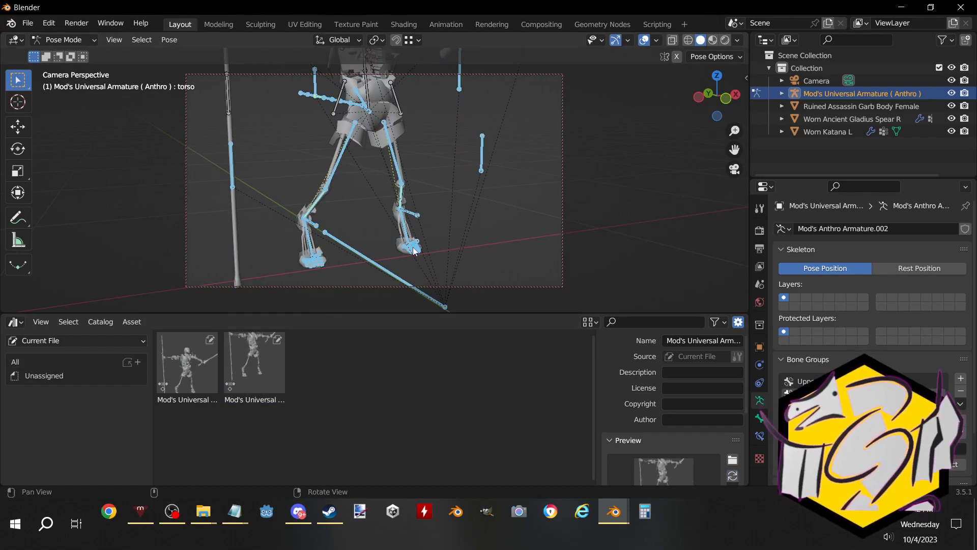
scroll(416, 249, up, 2)
scroll(557, 272, up, 1)
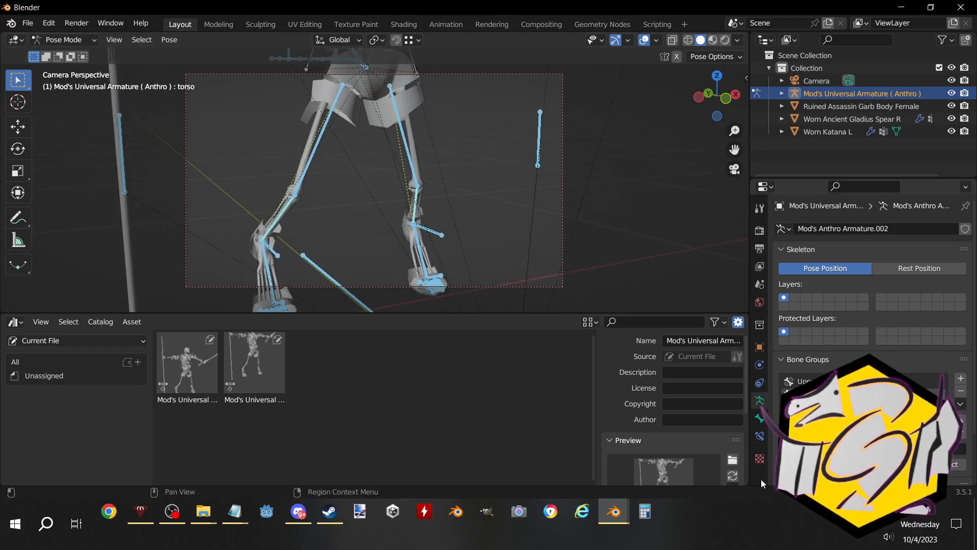
click(733, 476)
Select the upper-body pose asset and regenerate its preview with the camera framing the head, torso and arms from the front
shift+middle_drag(455, 101, 462, 235)
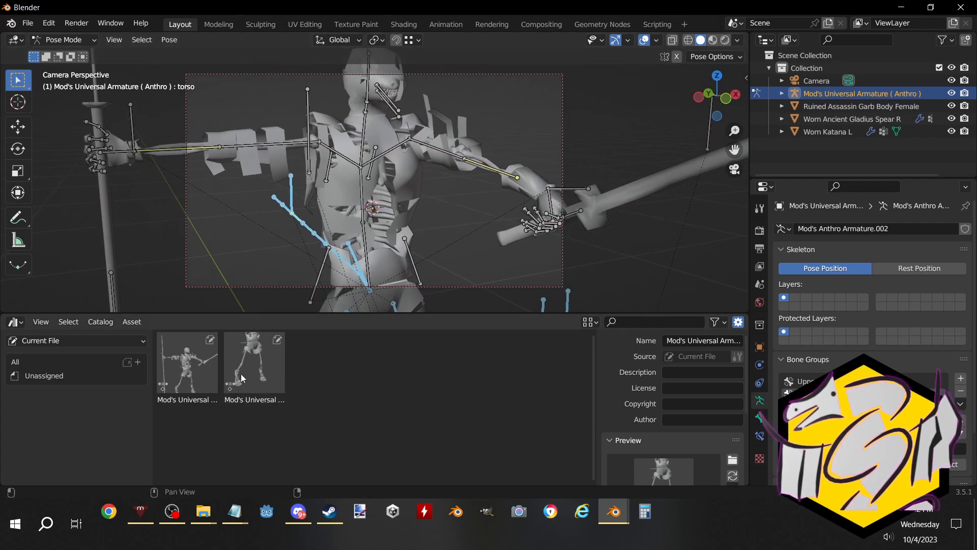
click(191, 365)
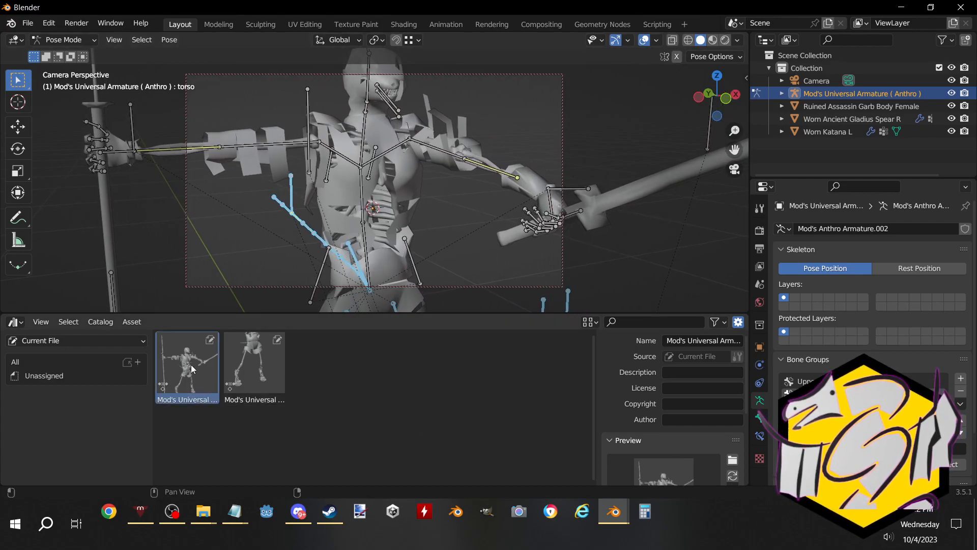
click(732, 476)
scroll(411, 195, down, 1)
scroll(707, 423, down, 2)
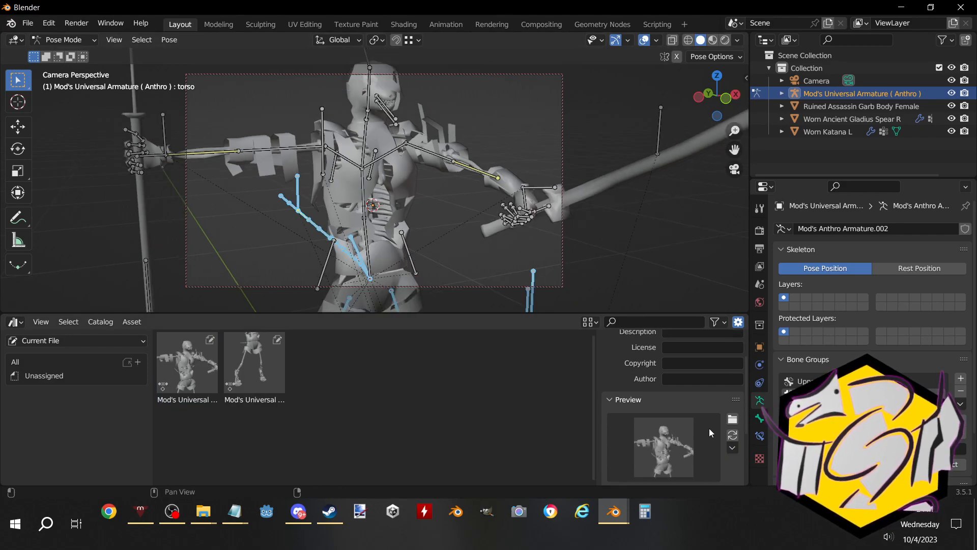
scroll(401, 197, down, 1)
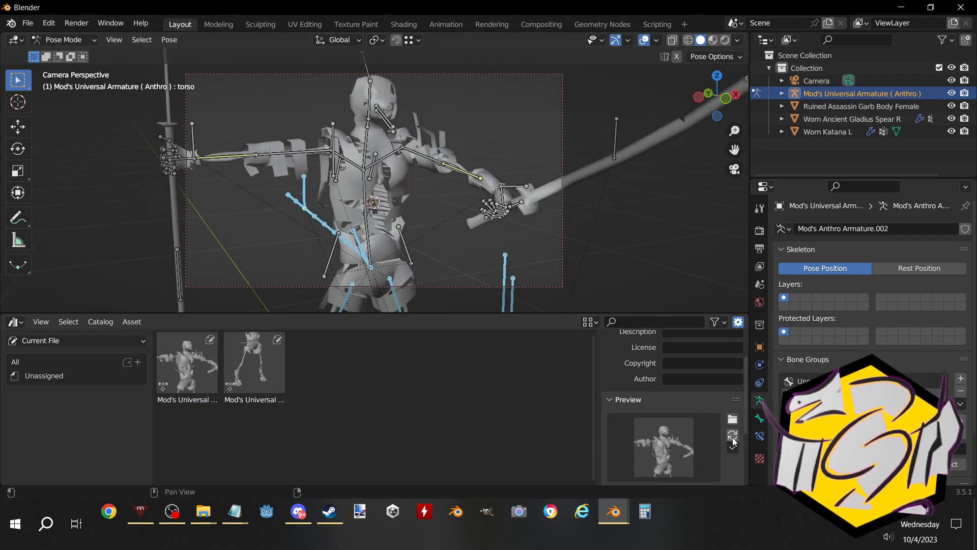
scroll(446, 188, down, 1)
scroll(447, 187, down, 1)
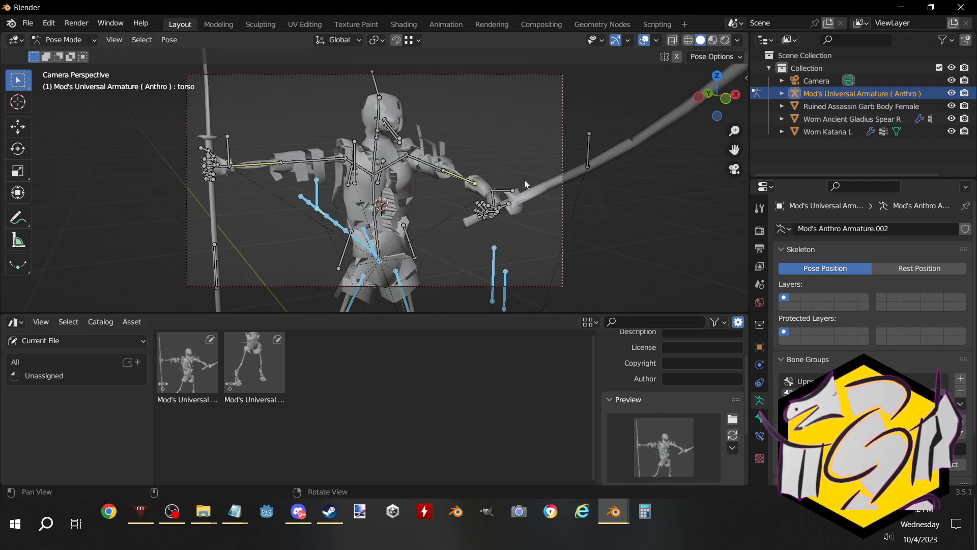
scroll(524, 179, up, 4)
shift+middle_drag(557, 206, 540, 204)
click(732, 437)
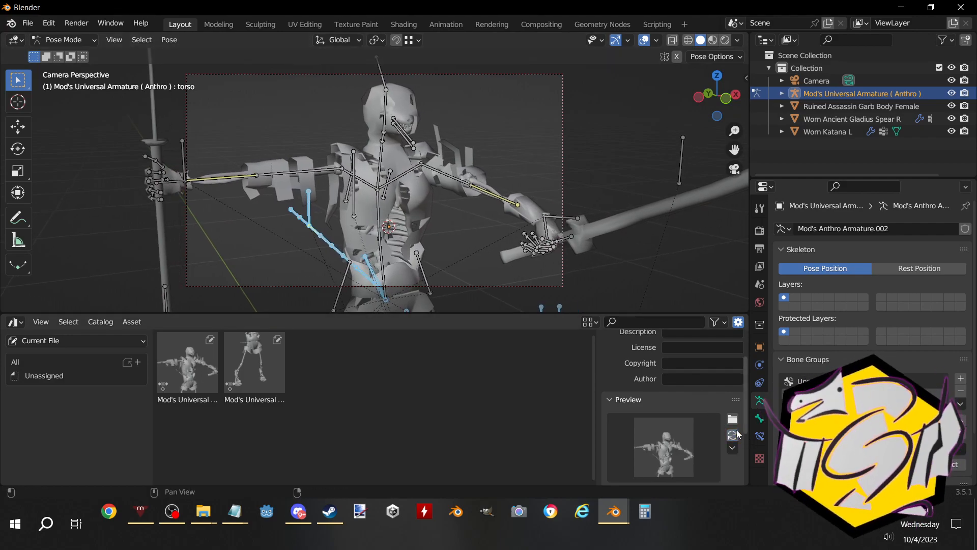
Orbit the camera to a more side-on angle of the upper body and regenerate the upper-body pose asset's preview
middle_drag(500, 161, 554, 176)
click(733, 436)
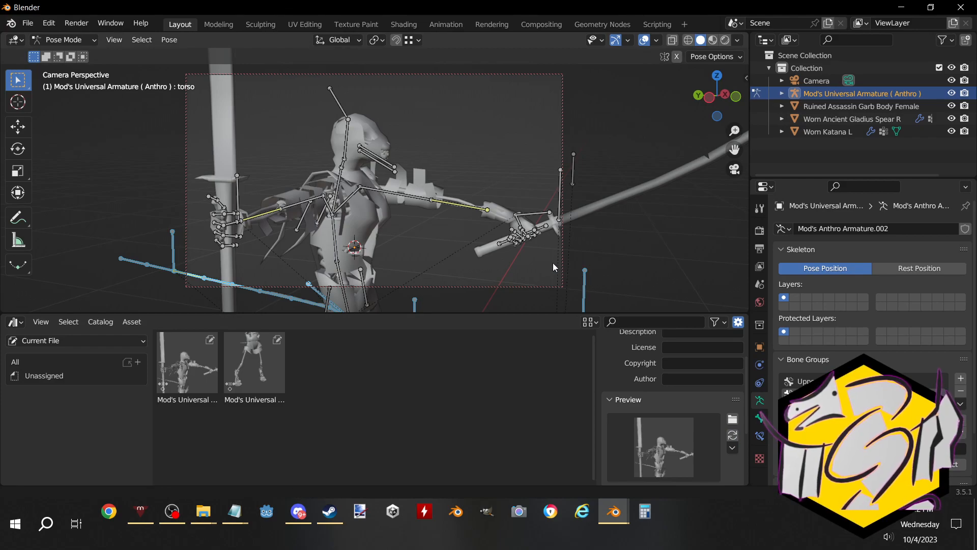
middle_drag(553, 262, 555, 263)
click(731, 439)
middle_drag(481, 214, 527, 225)
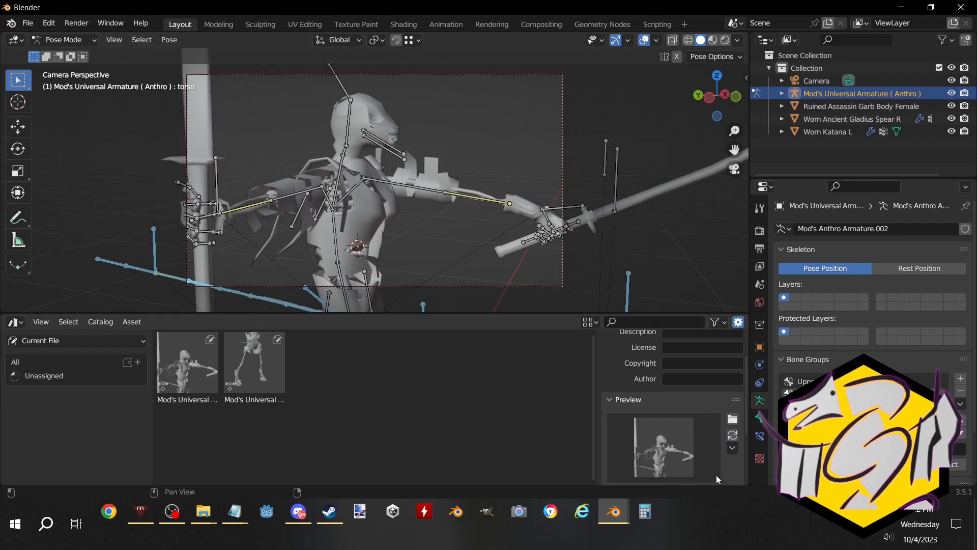
click(732, 437)
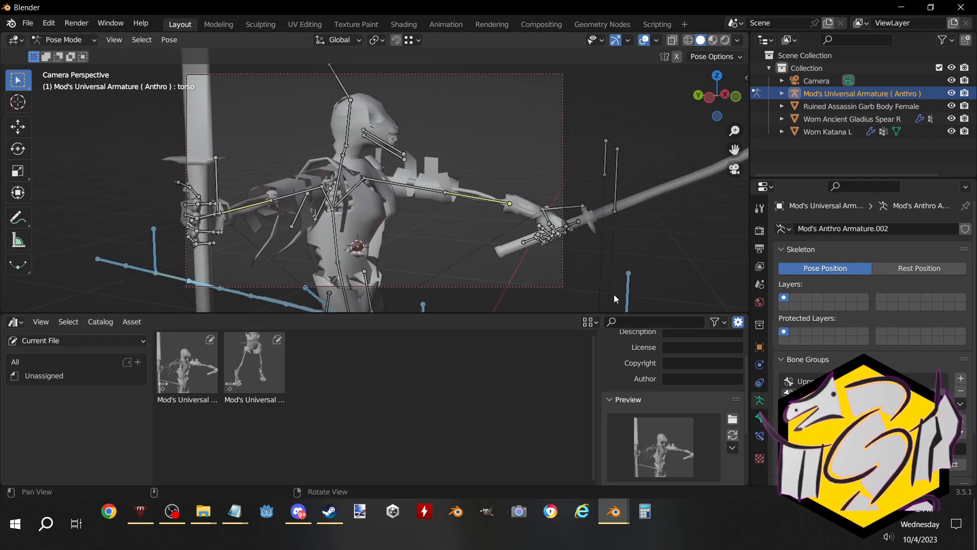
Select all bones of the armature, clear all their pose transforms, and deselect the bones
scroll(621, 280, down, 3)
middle_drag(631, 266, 586, 239)
key(a)
key(KP_Decimal)
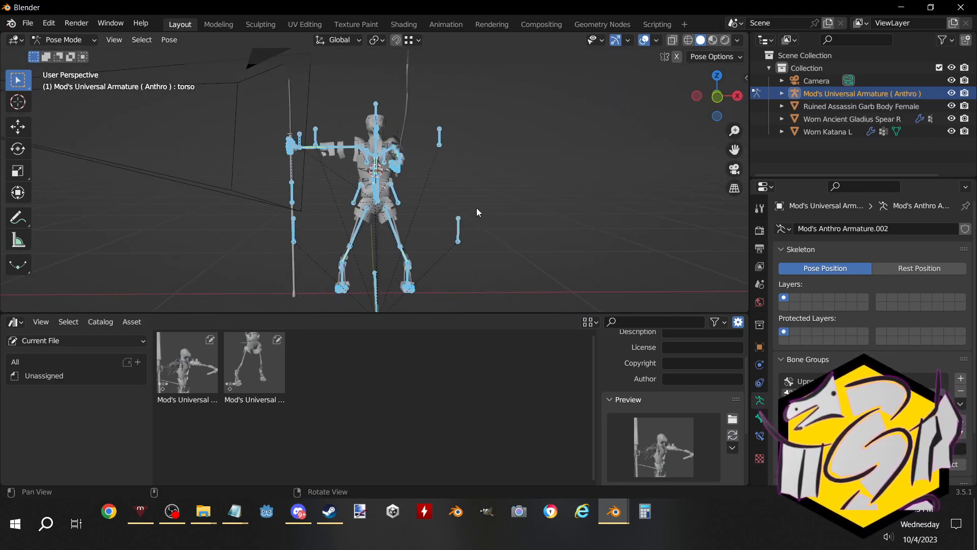
click(145, 322)
click(177, 40)
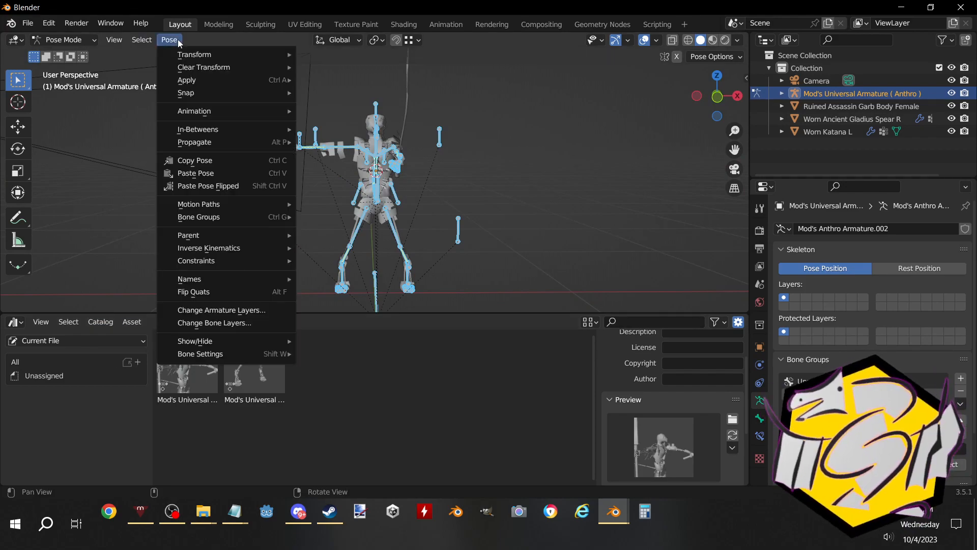
mouse_move(213, 67)
click(336, 67)
middle_drag(449, 121, 585, 216)
click(584, 216)
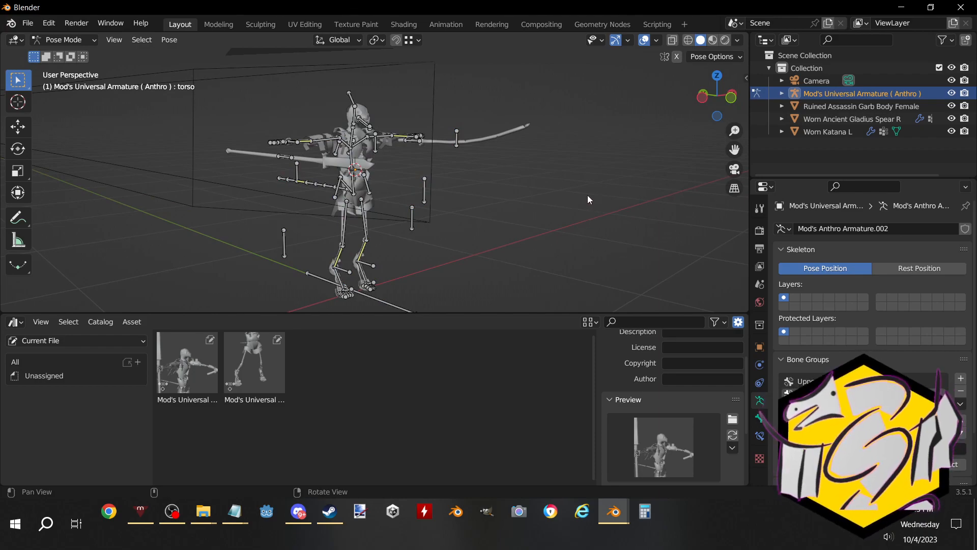
Select all bones and apply the upper-body and lower-body pose assets to the armature, checking the pose from several sides
key(a)
double_click(181, 363)
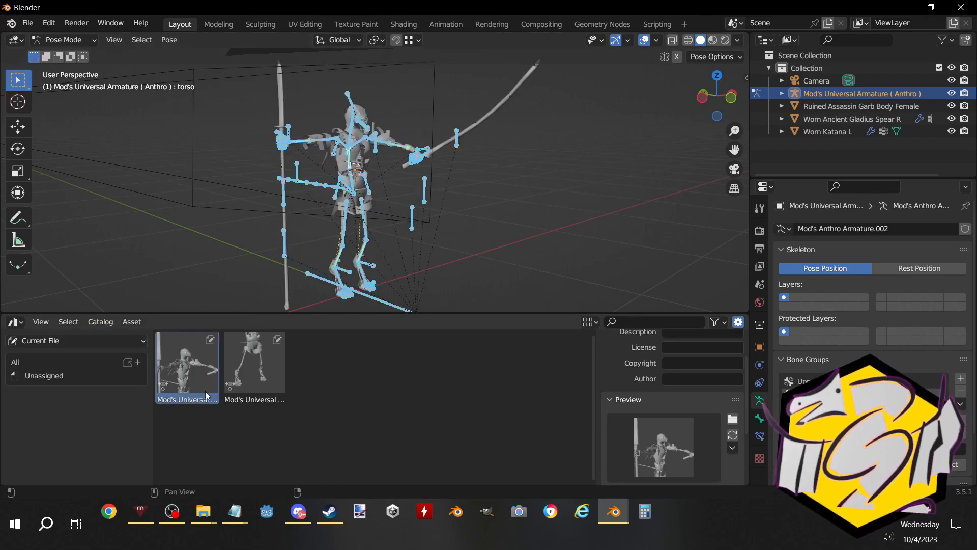
double_click(249, 376)
middle_drag(595, 224, 373, 304)
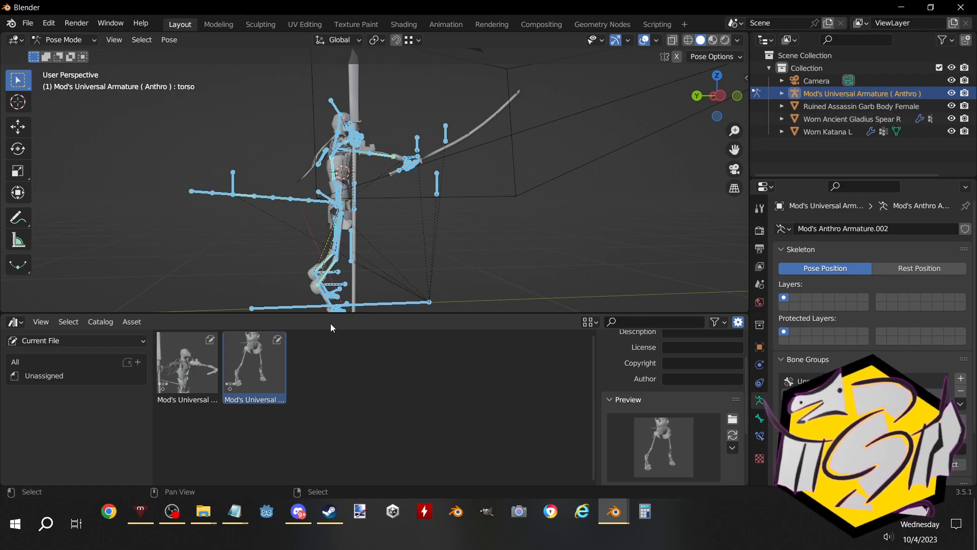
middle_drag(460, 214, 530, 216)
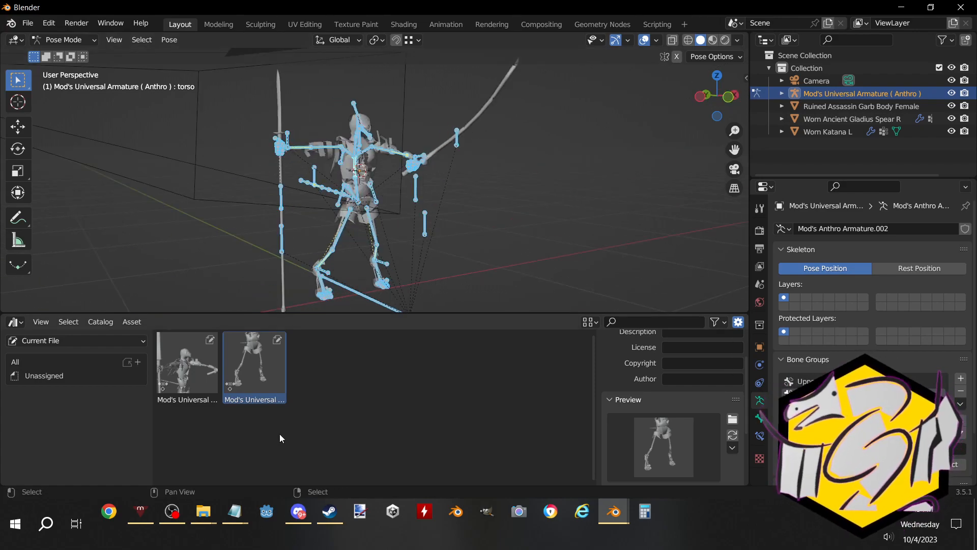
Switch to OBS and maximize its window
click(173, 509)
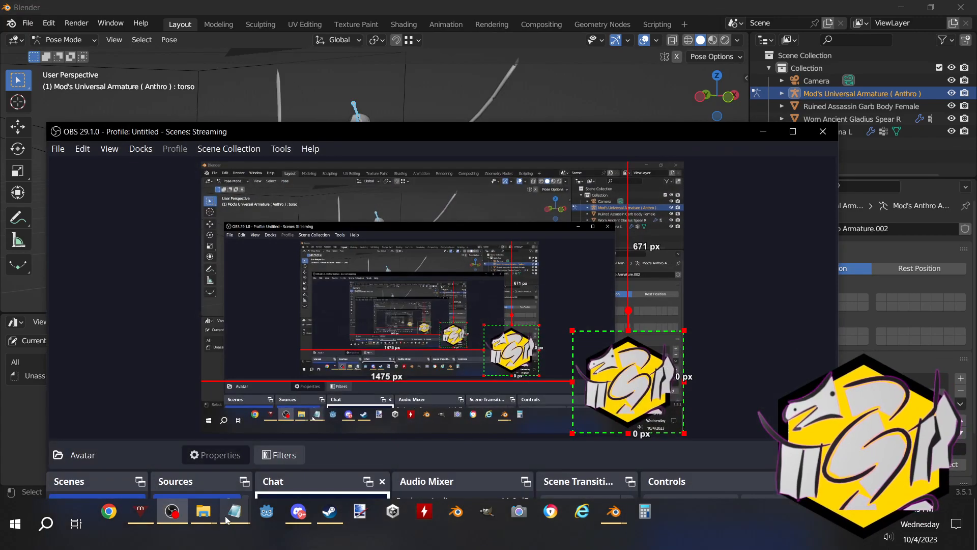
click(792, 133)
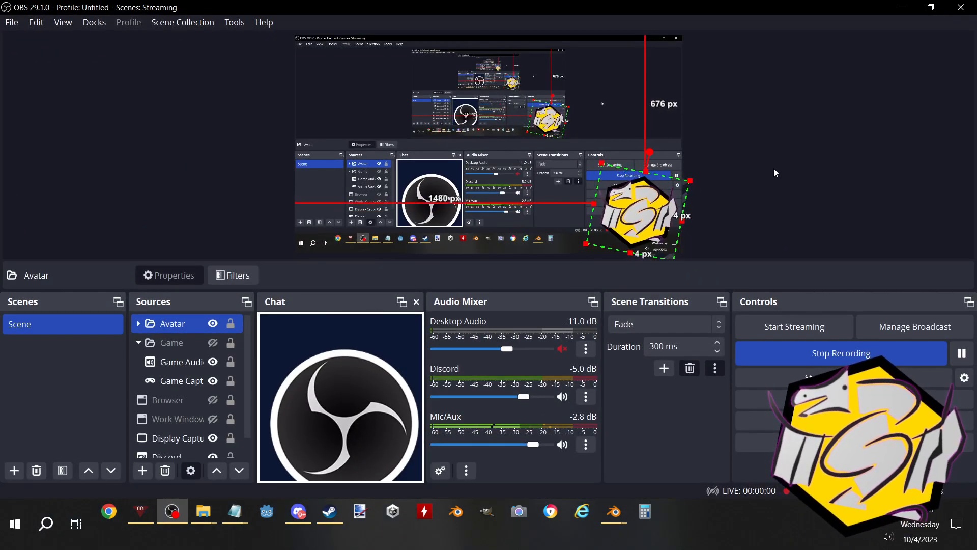